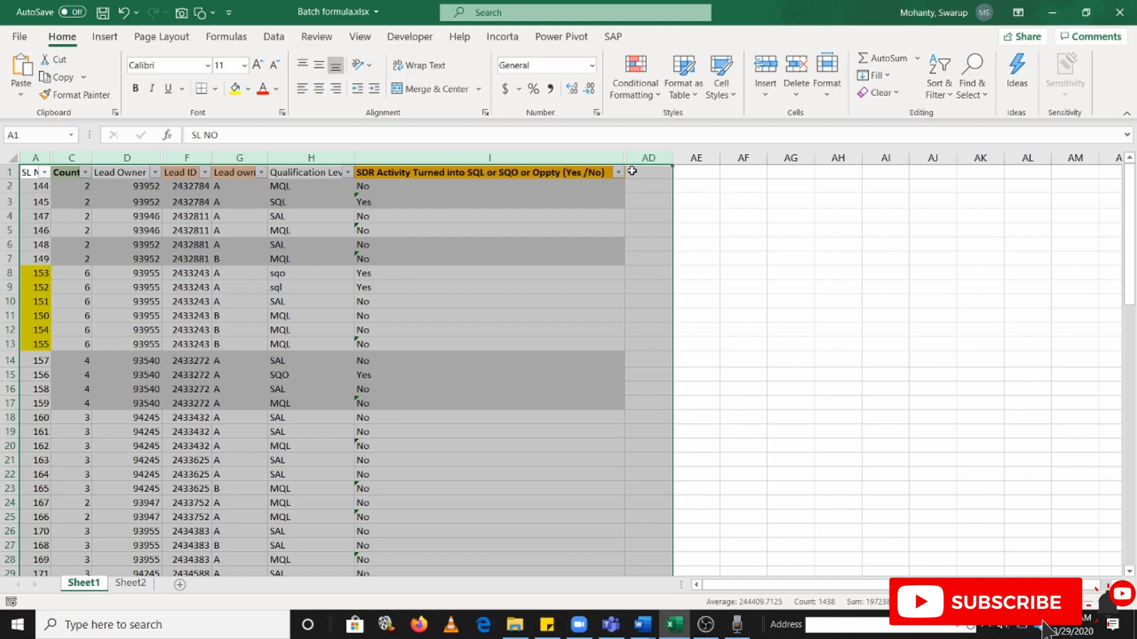
Review the business logic in the Word document and the qualification levels and lead IDs in the first rows of Excel's Sheet1
click(114, 220)
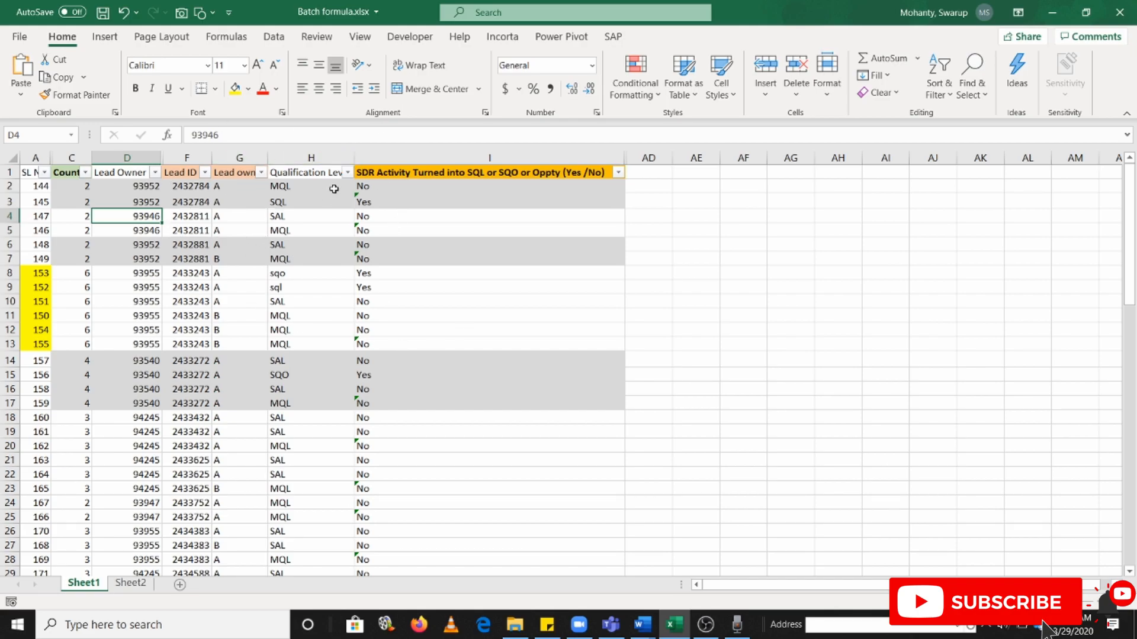
key(alt+Tab)
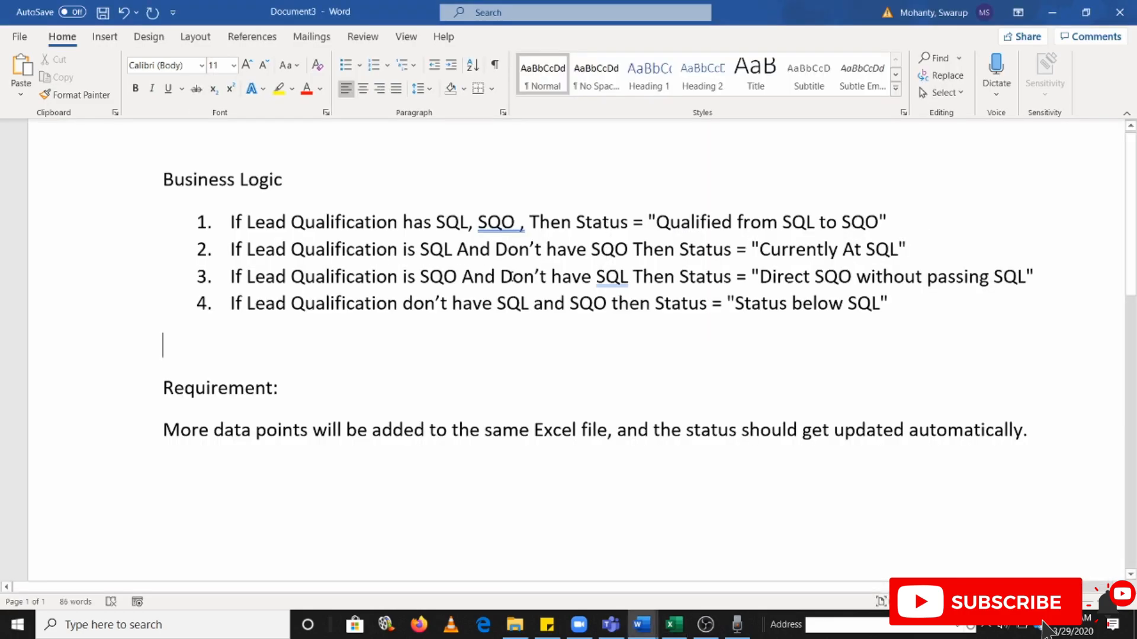
key(alt+Tab)
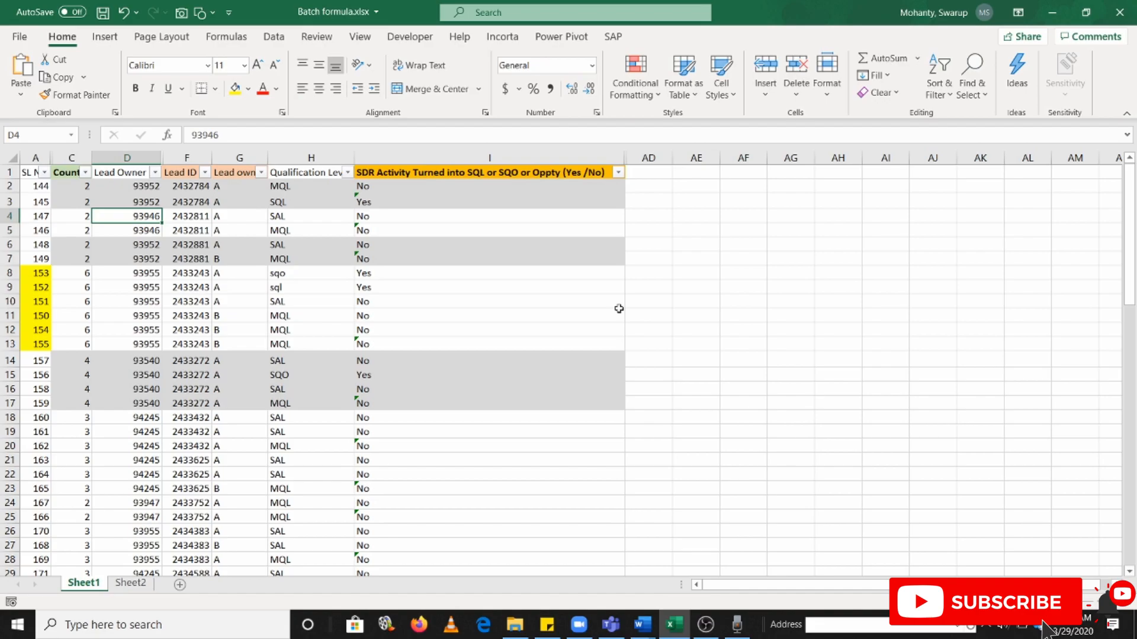
click(309, 185)
click(313, 204)
click(315, 214)
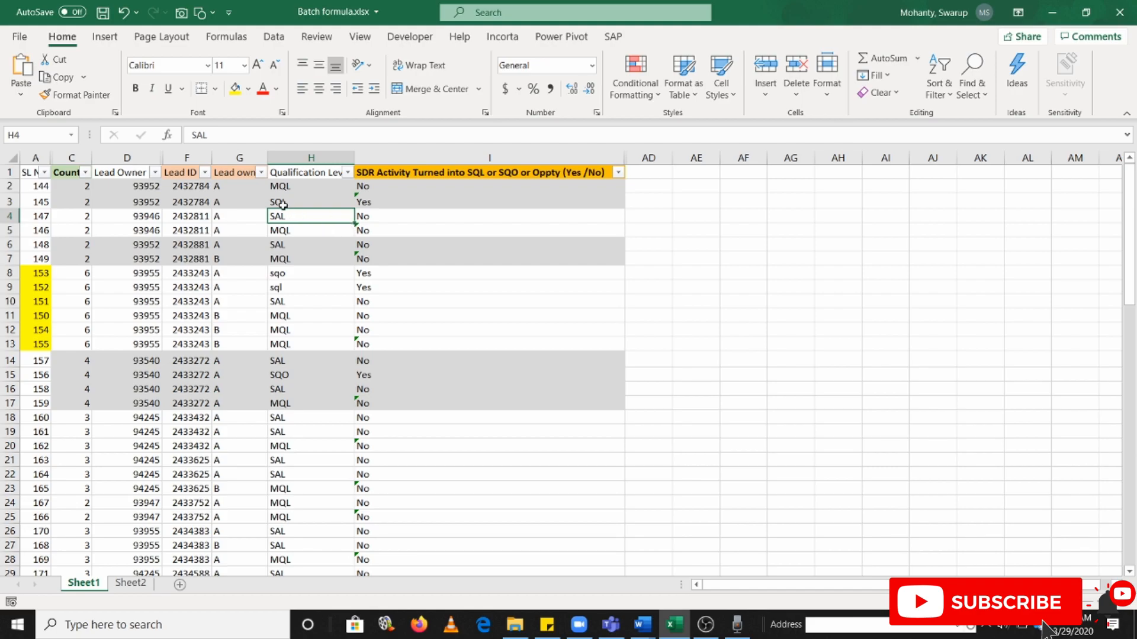
key(Down)
key(Down)
key(Down)
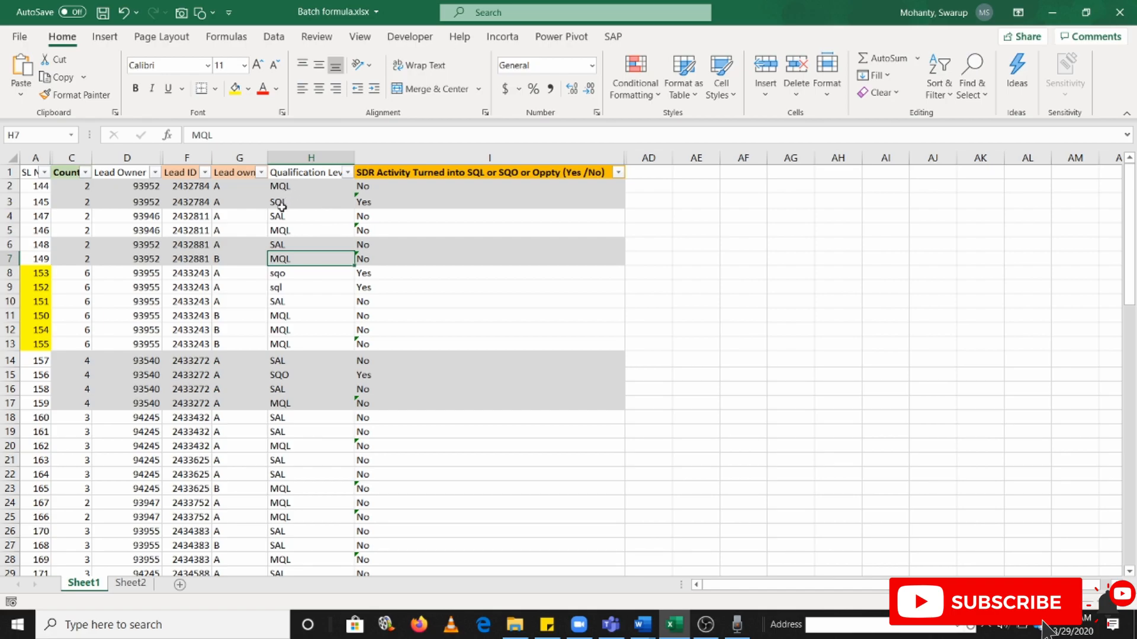
click(143, 186)
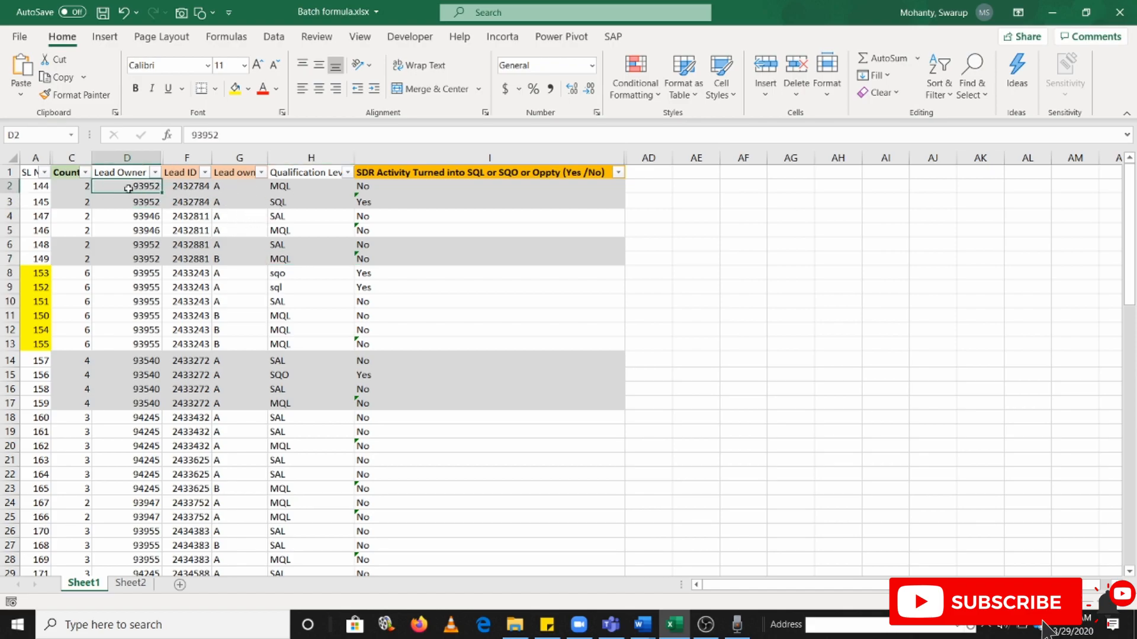
drag(131, 188, 185, 202)
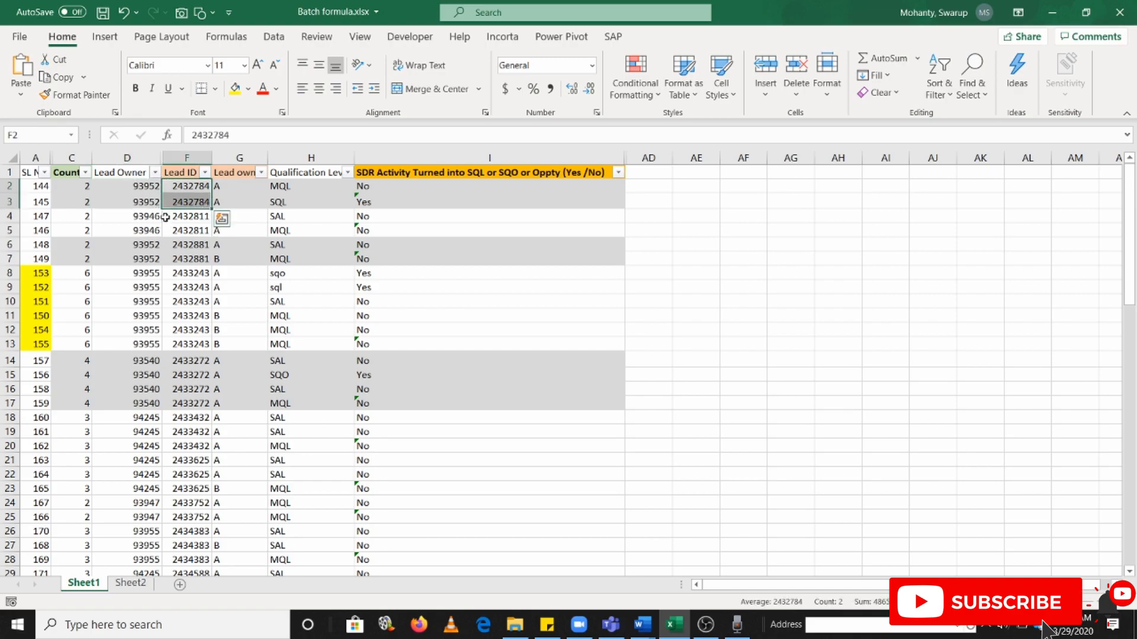
Hide the Lead Owner column (column D) on Sheet1
click(130, 157)
right_click(133, 159)
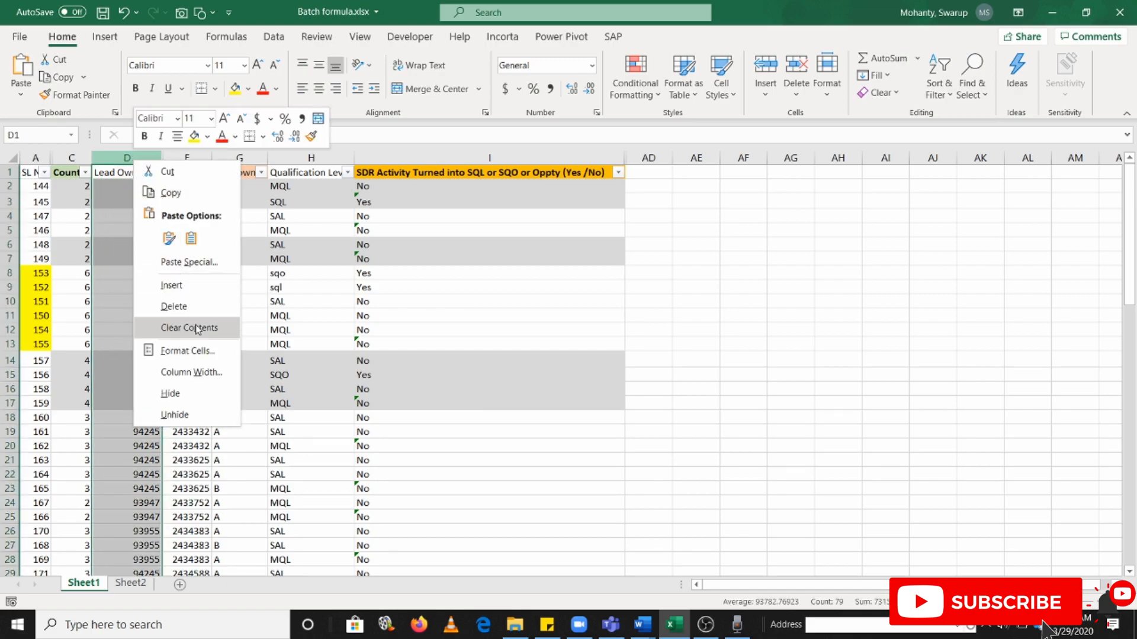
click(197, 394)
Compare the first business rule in Word, on leads having SQL and SQO, with the Excel lead in rows 8 to 13
drag(124, 184, 125, 201)
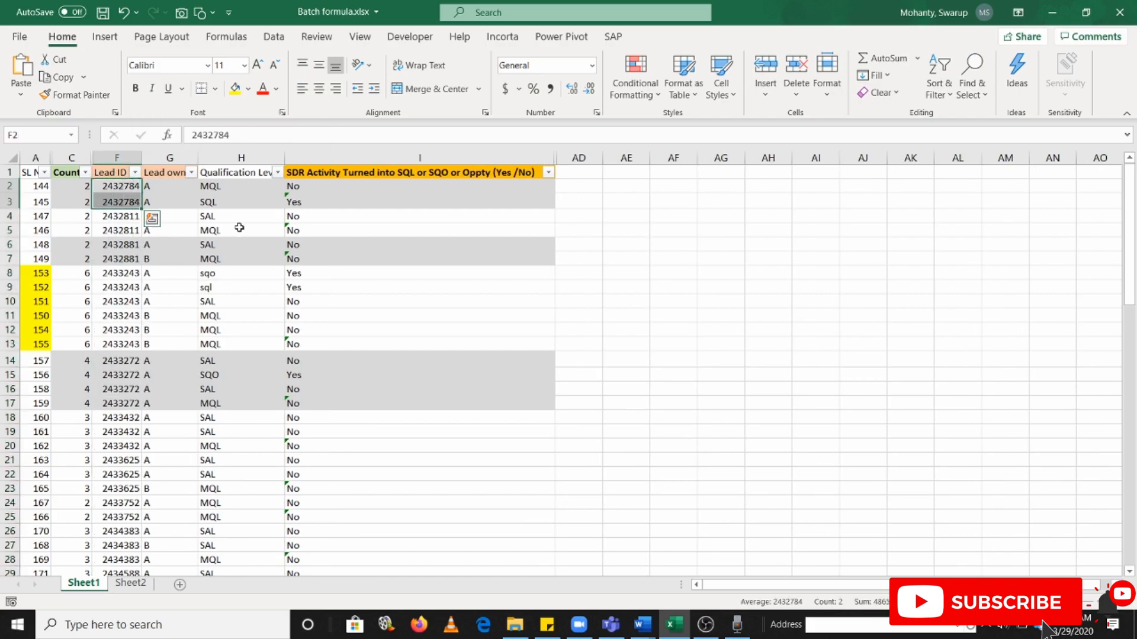
key(alt+Tab)
drag(290, 223, 388, 224)
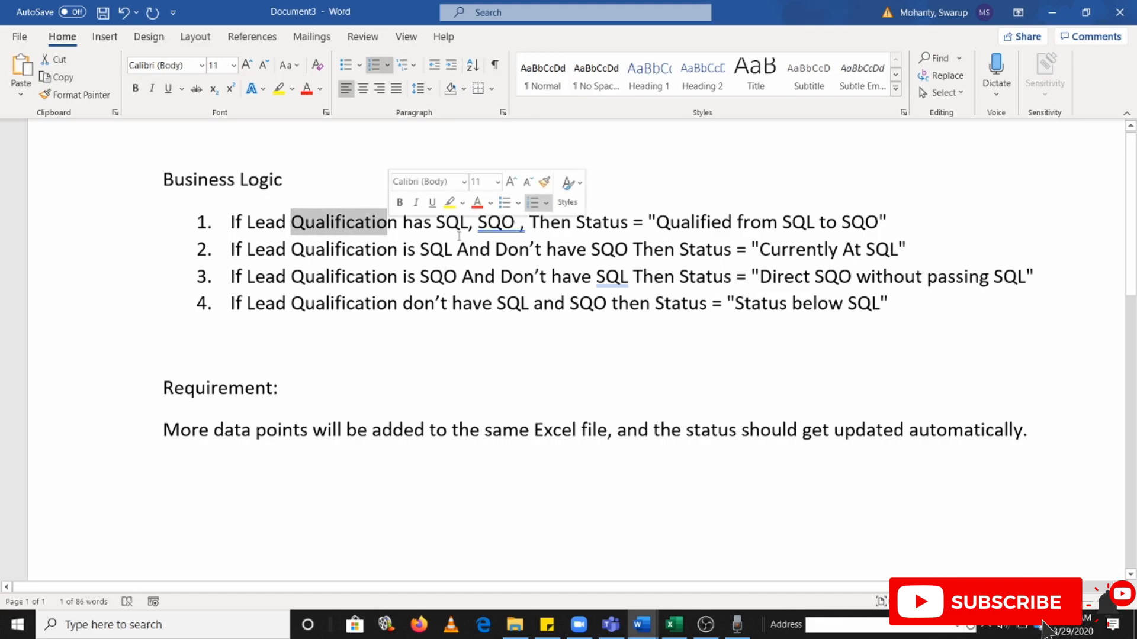
key(alt+Tab)
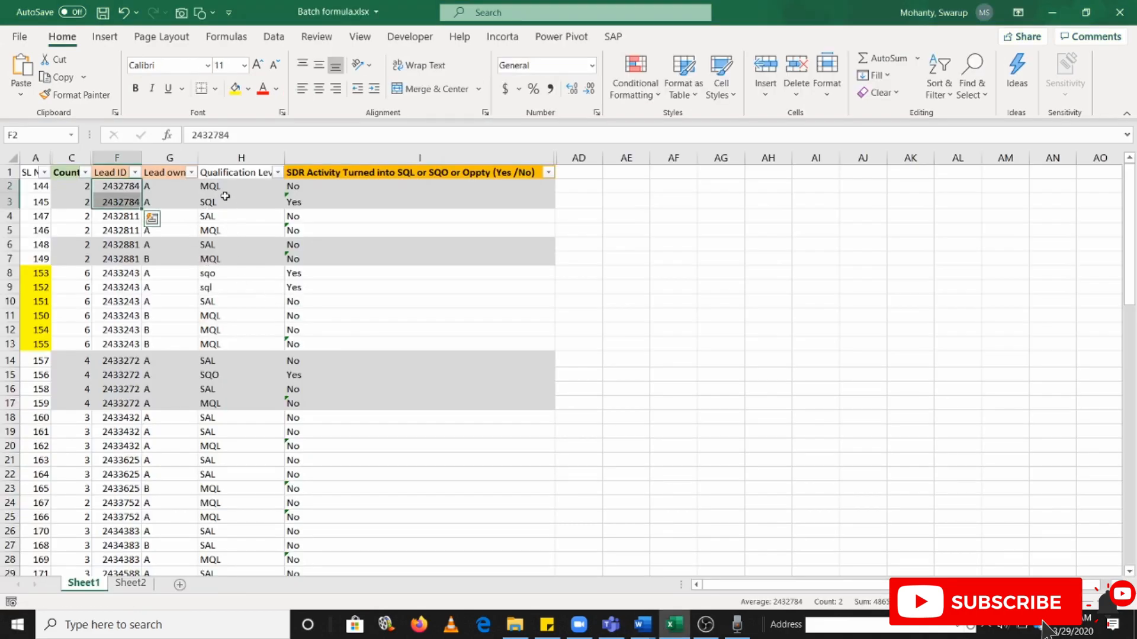
click(217, 376)
click(227, 358)
click(220, 276)
shift+click(220, 284)
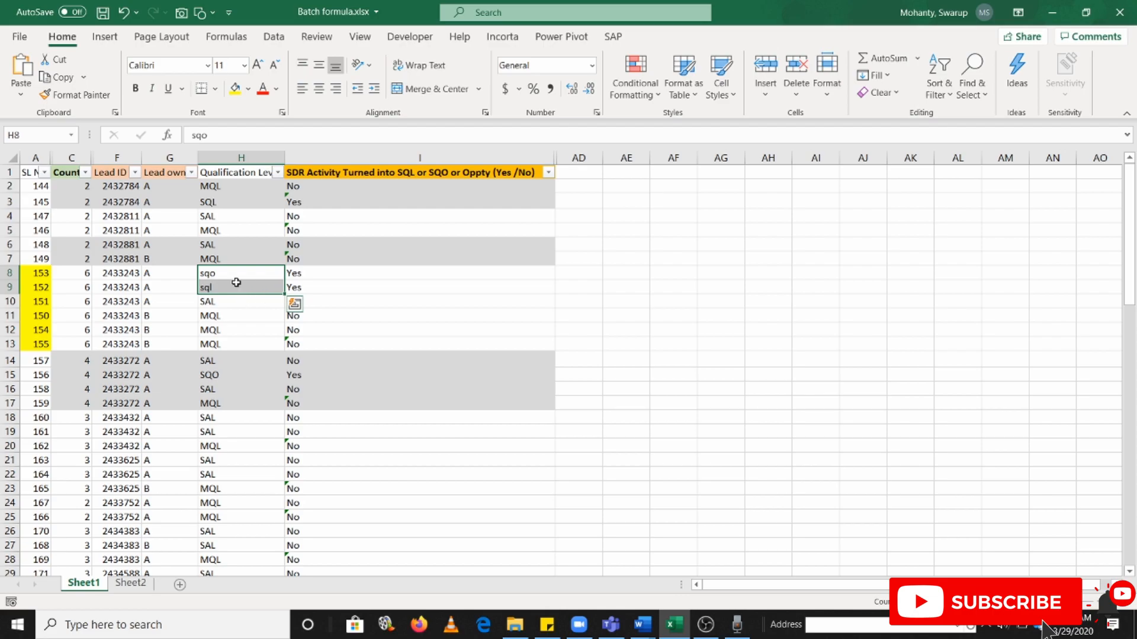
click(206, 274)
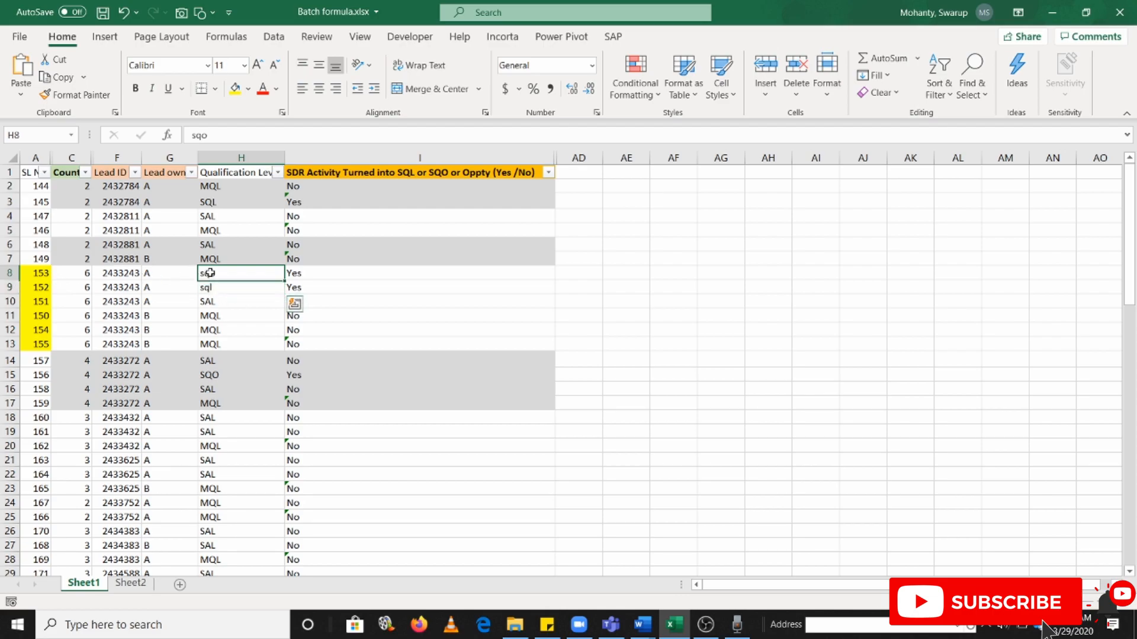
click(211, 290)
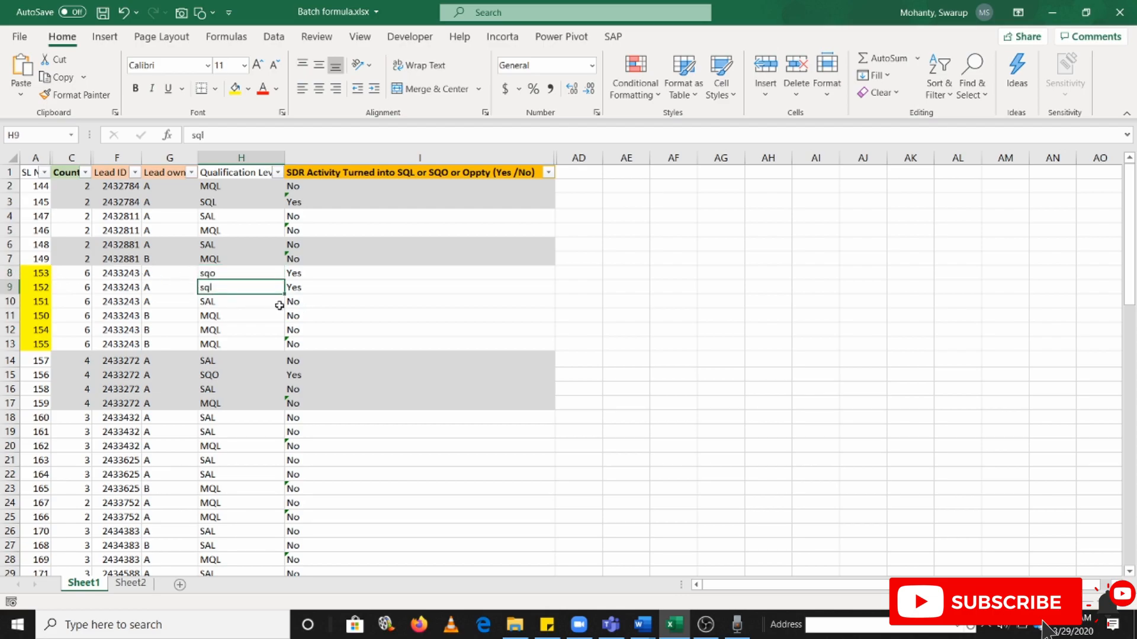
click(132, 278)
key(shift+Down)
key(shift+Down)
key(shift+Down)
key(shift+Down)
key(shift+Down)
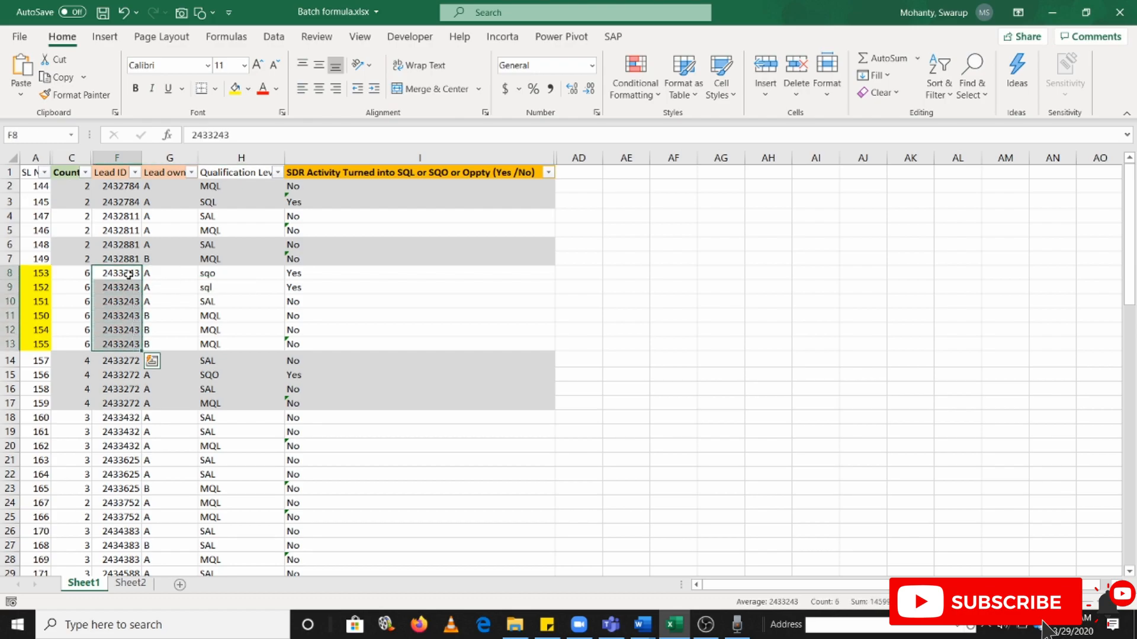
Check the "Qualified from SQL to SQO" status in Word against the qualification levels in H8:H9 of the Excel sheet
key(alt+Tab)
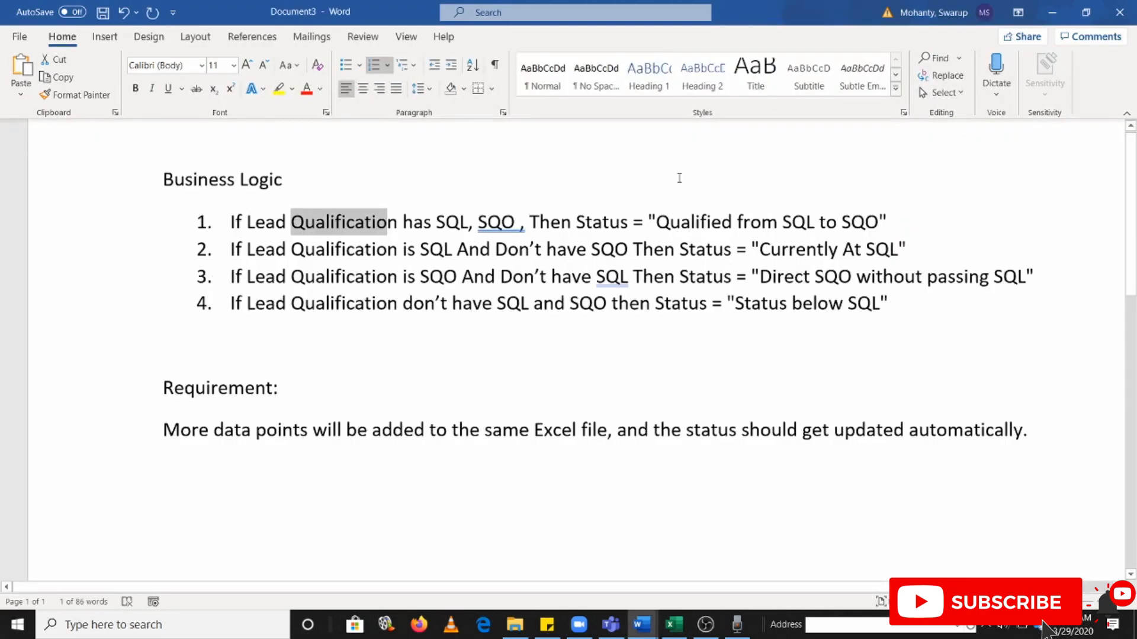
drag(671, 222, 878, 223)
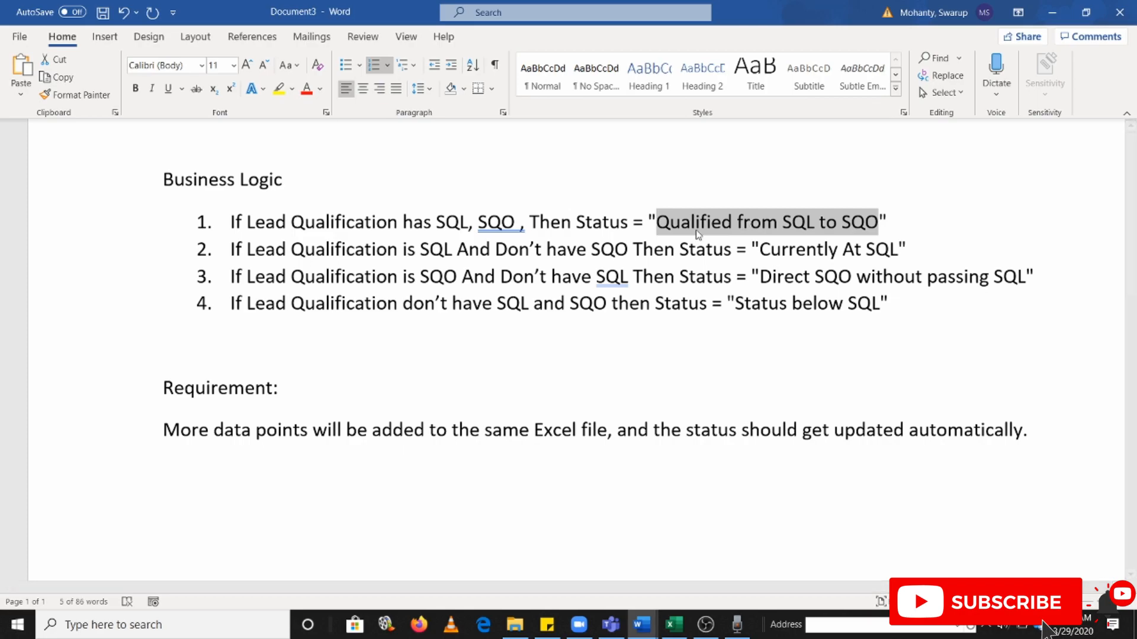
key(alt+Tab)
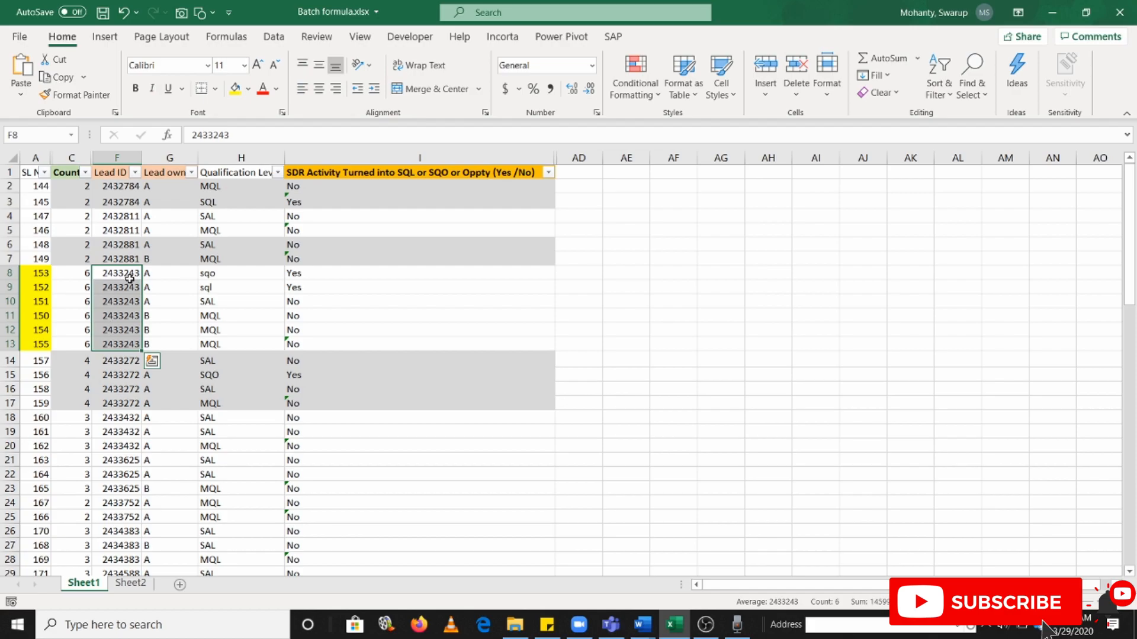
scroll(129, 278, up, 5)
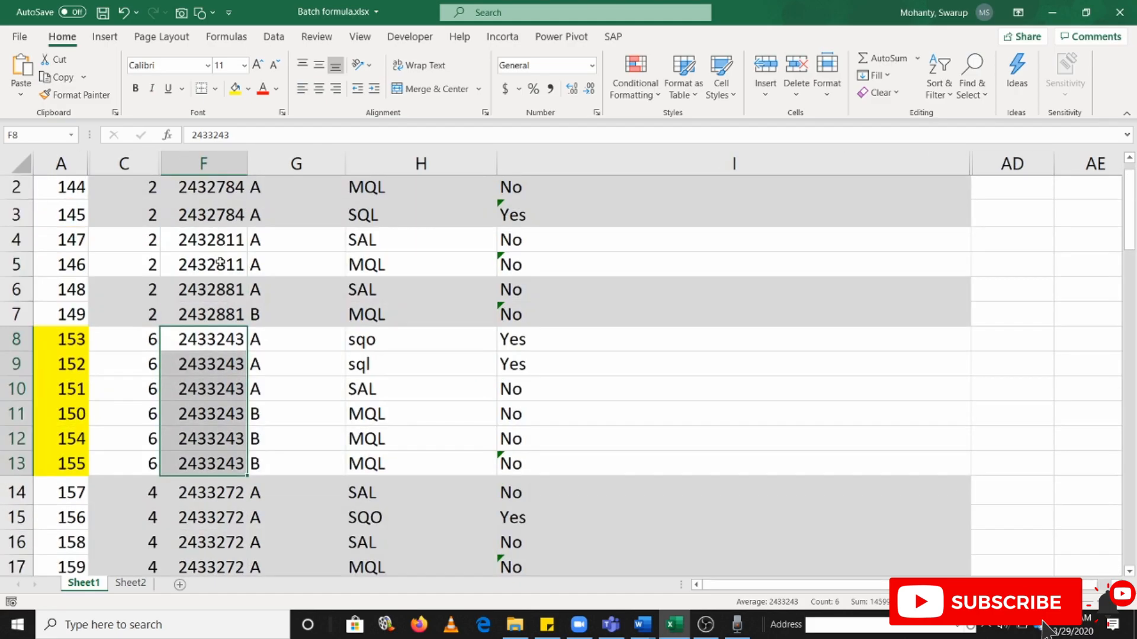
scroll(221, 349, up, 1)
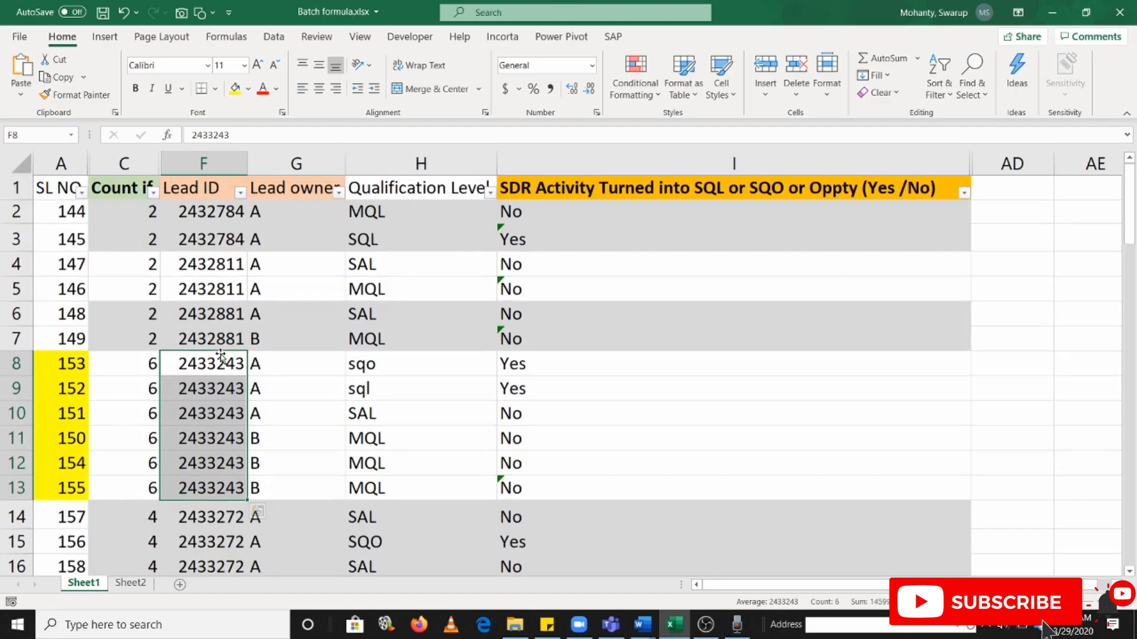
click(390, 364)
click(416, 191)
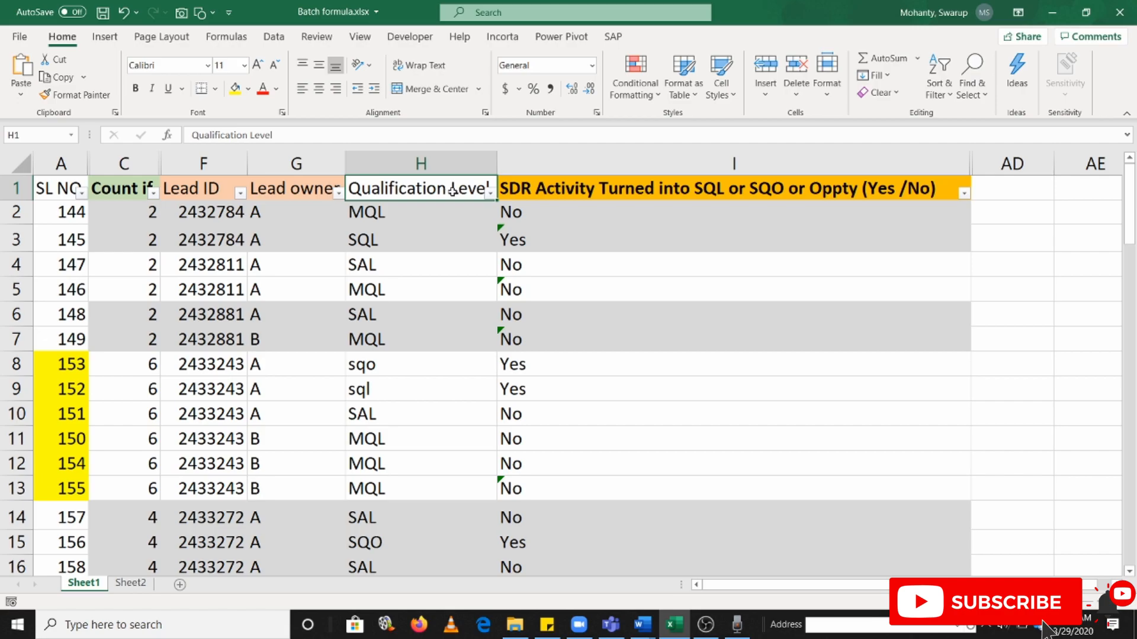
drag(374, 366, 372, 390)
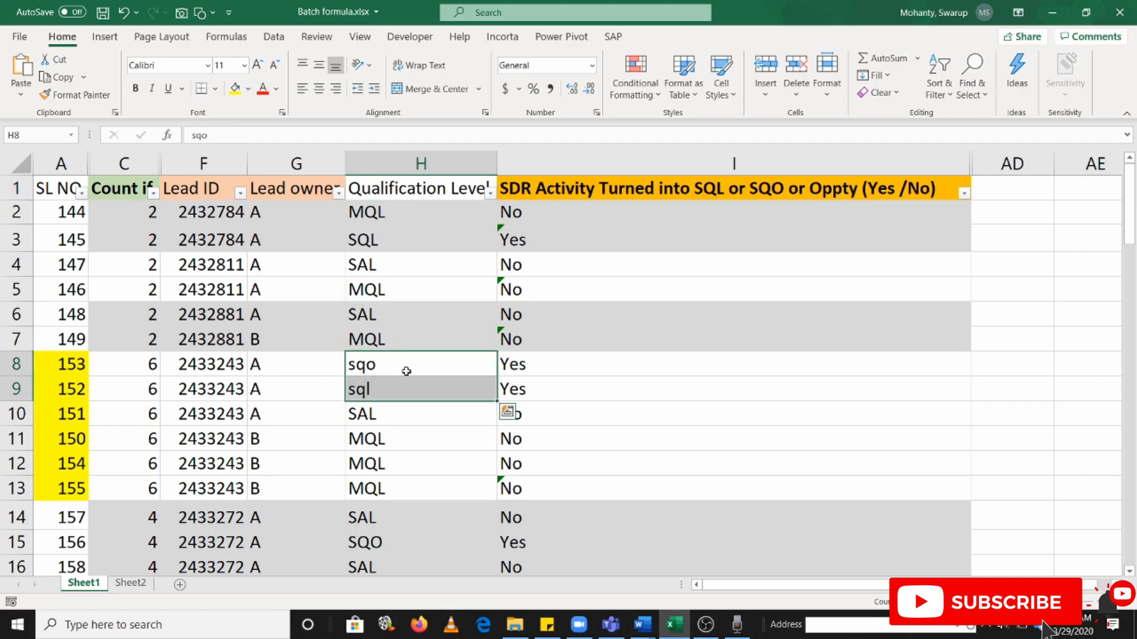
click(240, 368)
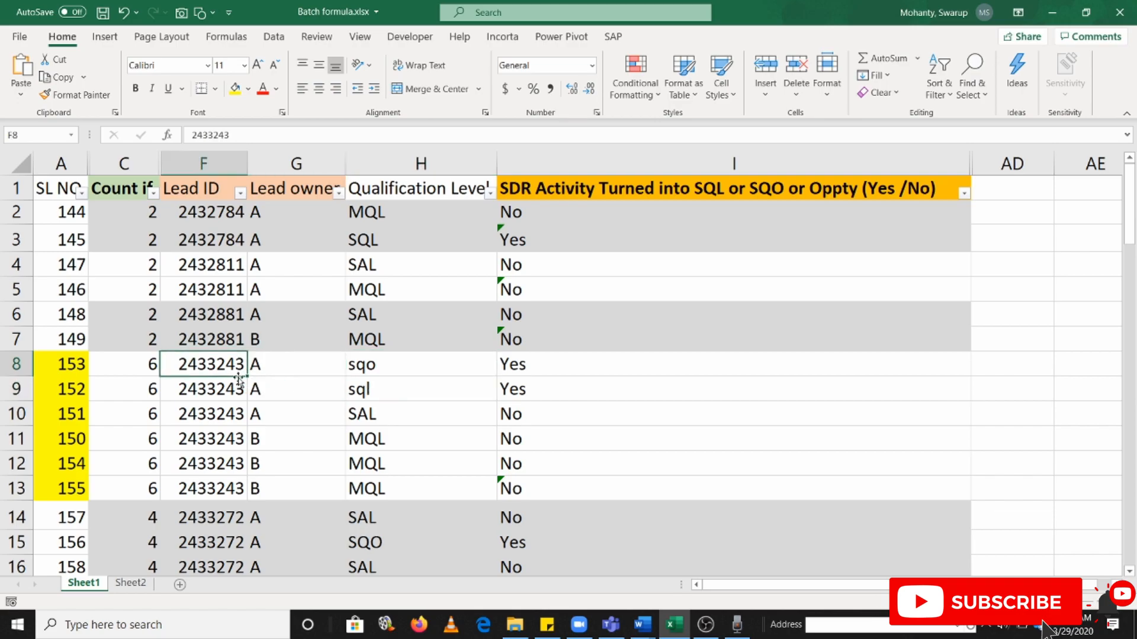
Compare Word's second rule, status "Currently At SQL", with the lead in rows 2 and 3 of the Excel sheet
key(alt+Tab)
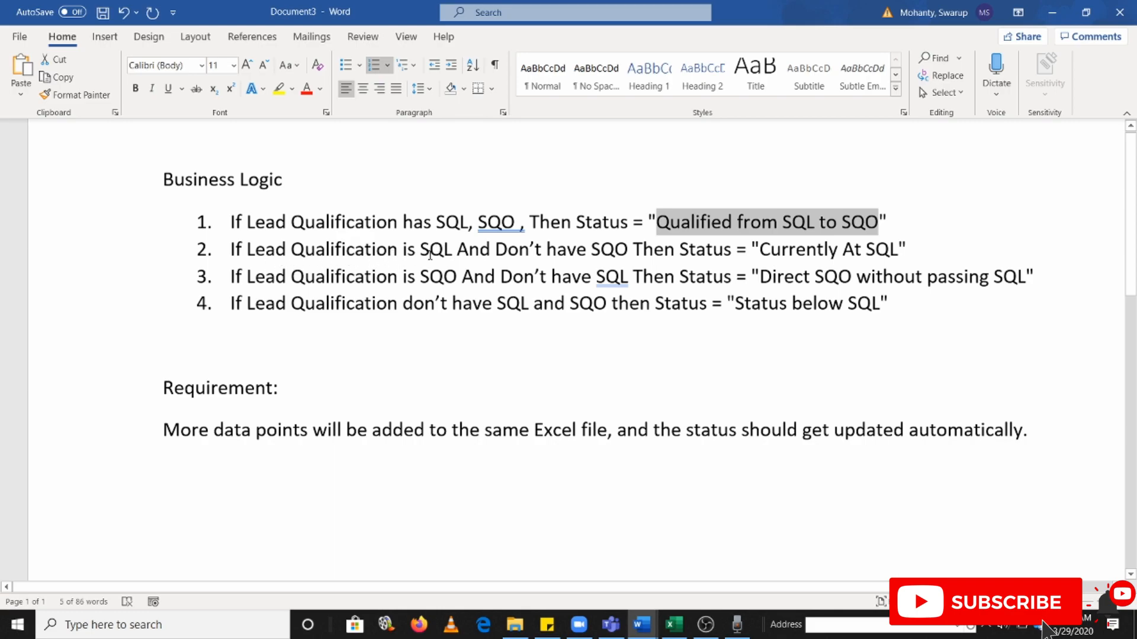
key(alt+Tab)
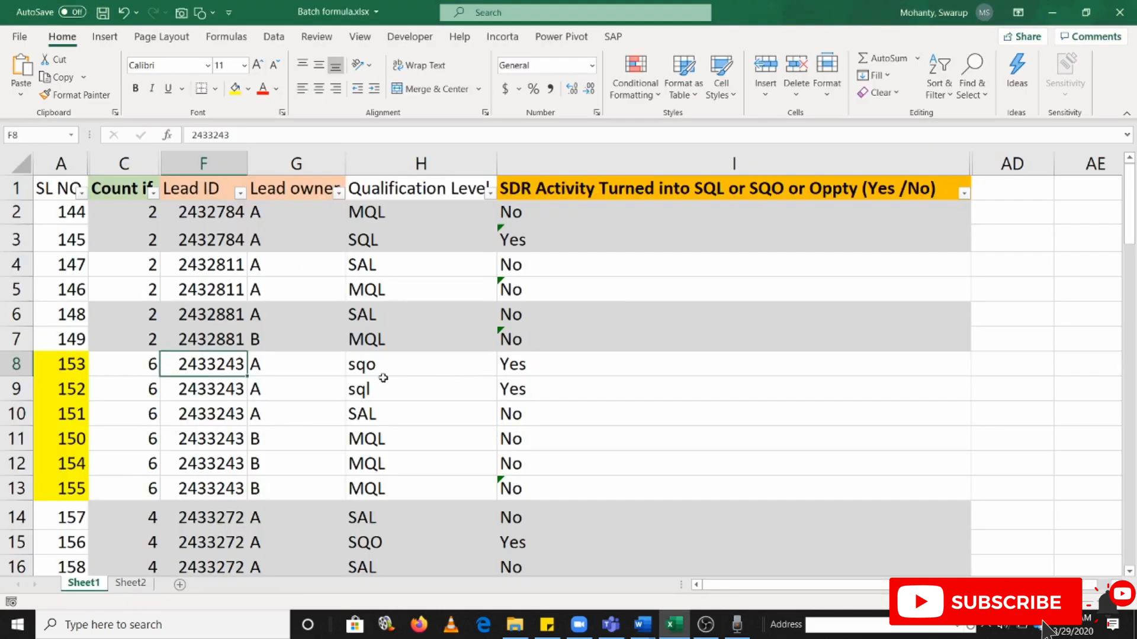
click(378, 240)
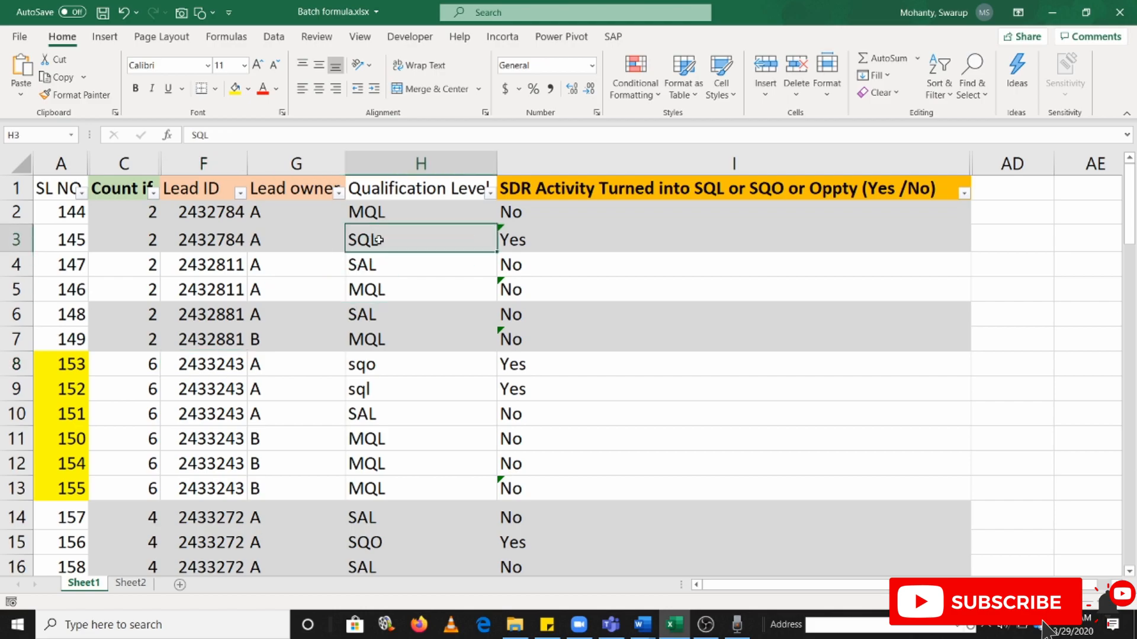
click(233, 214)
drag(394, 214, 393, 237)
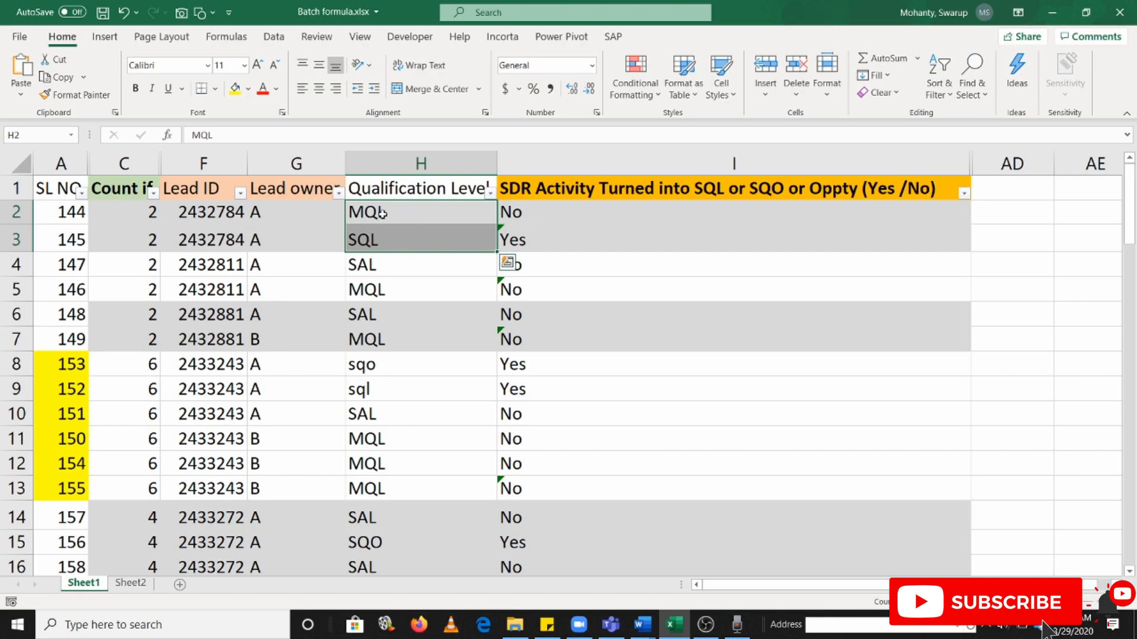
click(217, 212)
drag(393, 214, 403, 229)
key(alt+Tab)
drag(763, 246, 894, 249)
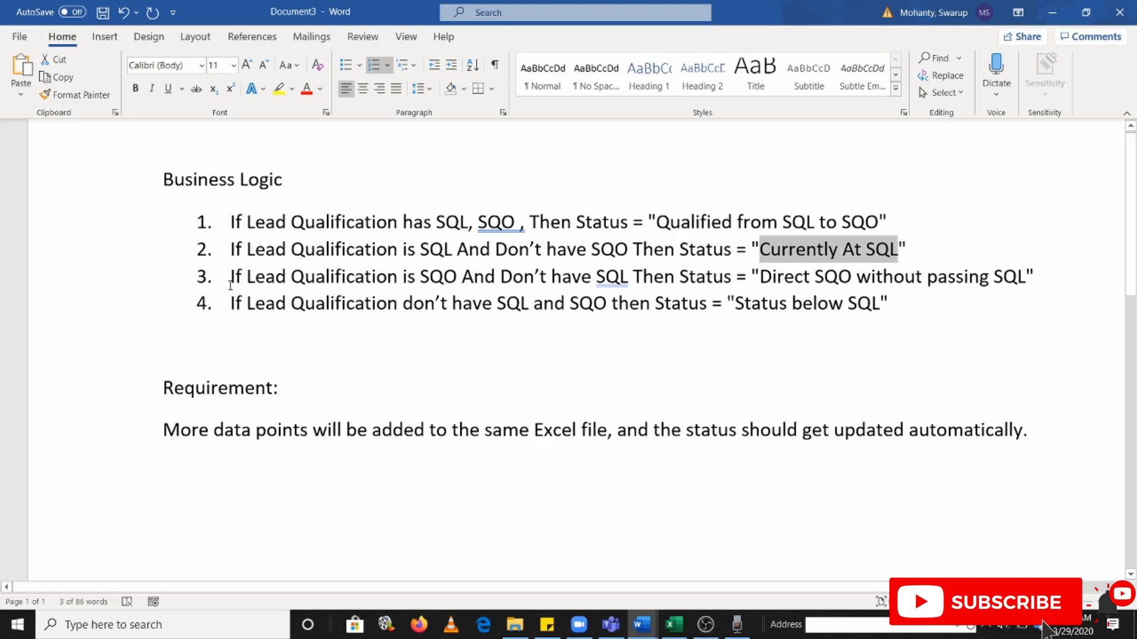
Compare Word's third rule, "Direct SQO without passing SQL", with the lead in rows 14 to 17 of the Excel sheet
drag(418, 273, 466, 277)
key(alt+Tab)
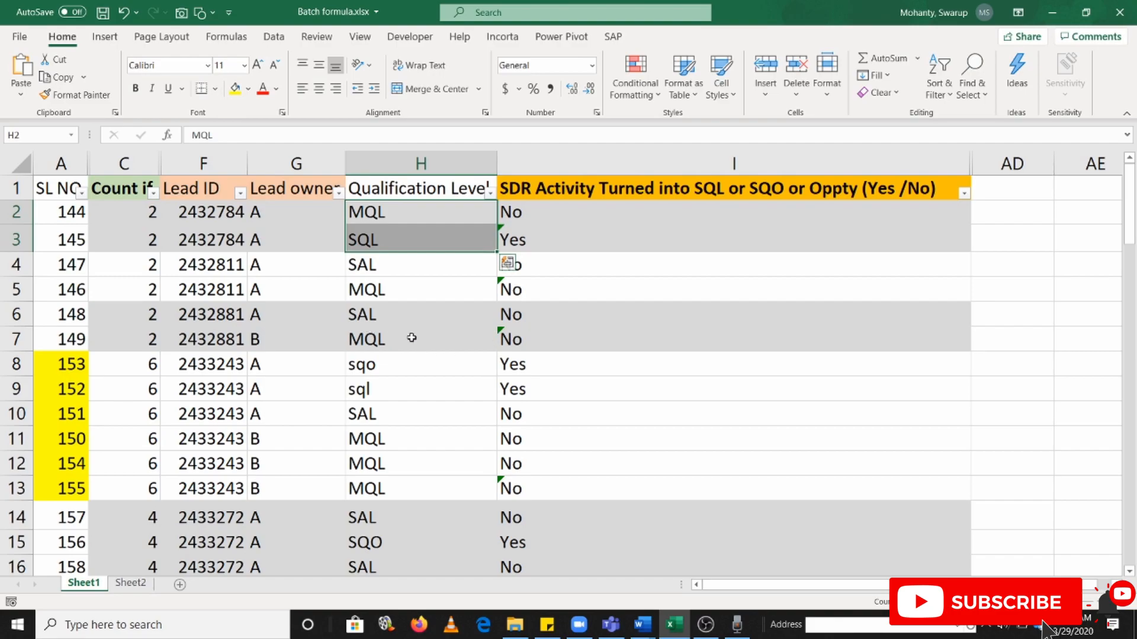
scroll(395, 441, down, 1)
drag(373, 444, 341, 509)
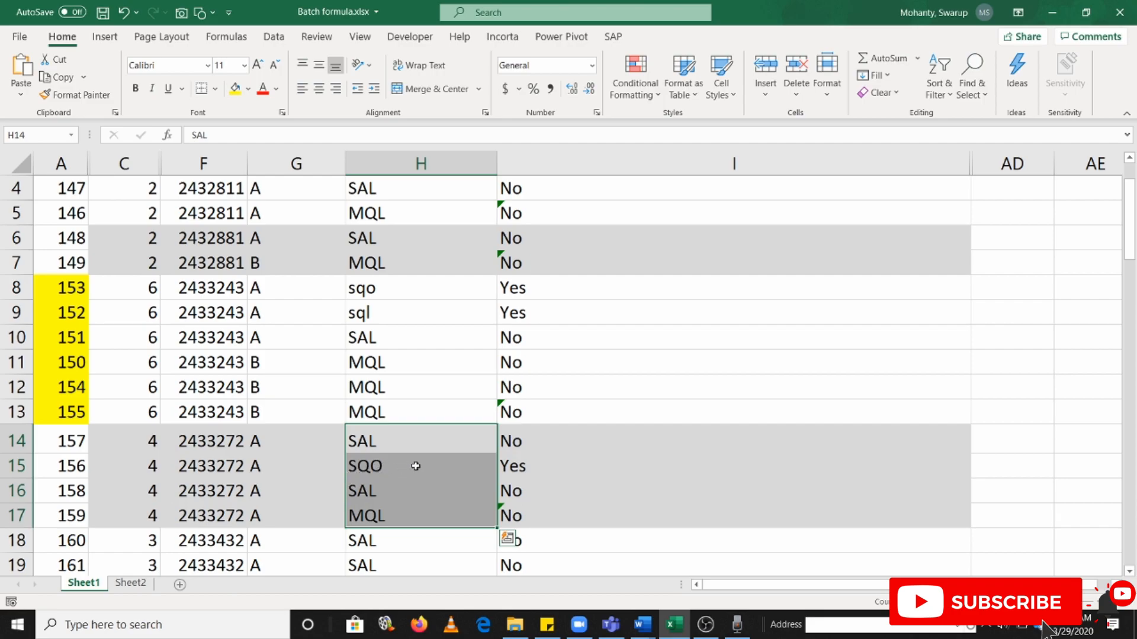
key(alt+Tab)
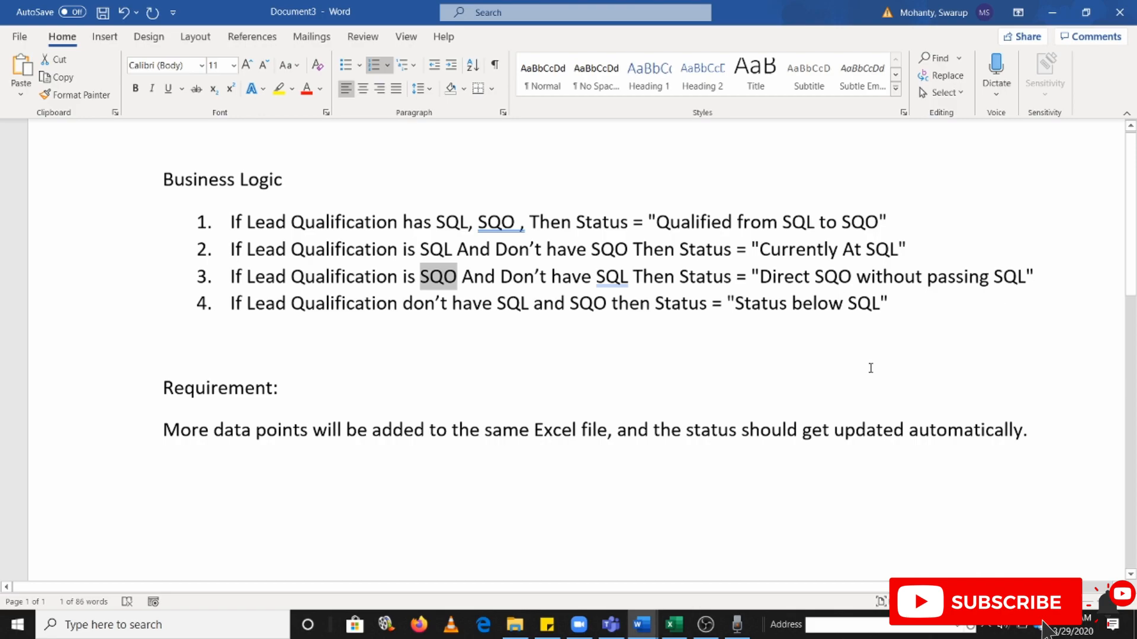
key(alt+Tab)
drag(205, 441, 207, 512)
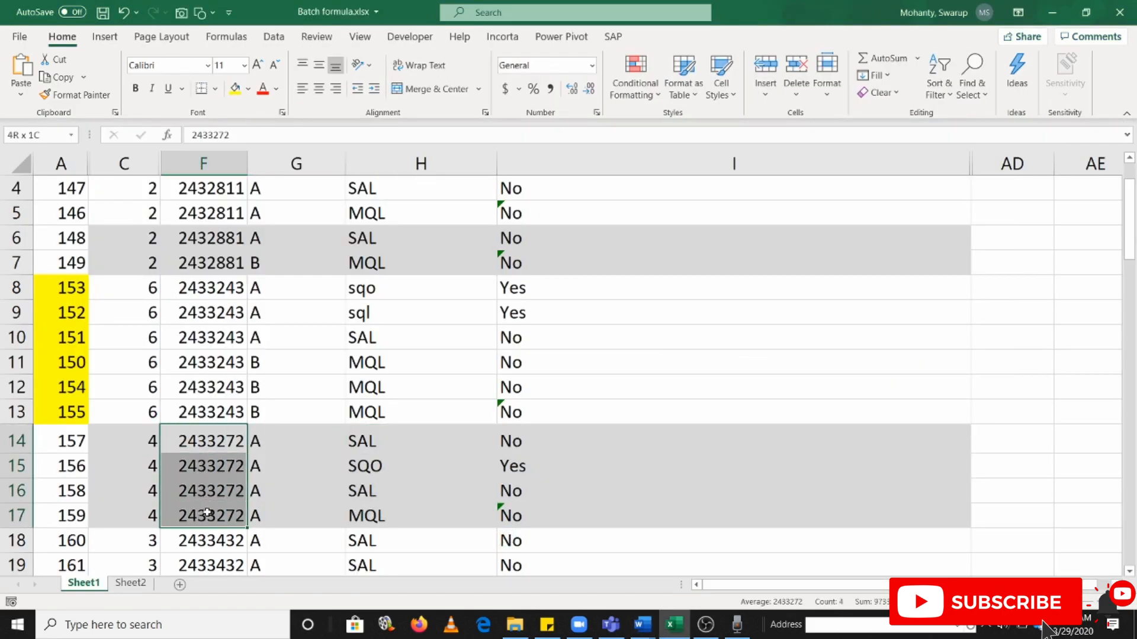
key(alt+Tab)
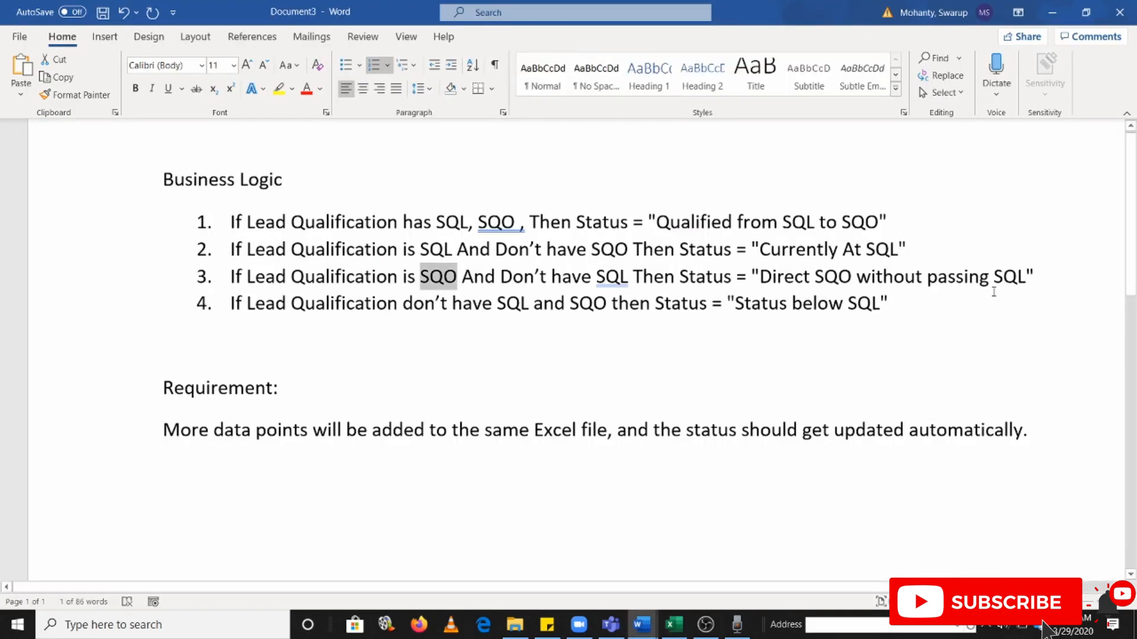
Compare Word's fourth rule, "Status below SQL", with the qualification levels in rows 6 and 7 of the Excel sheet
drag(261, 303, 495, 303)
key(alt+Tab)
scroll(450, 391, up, 1)
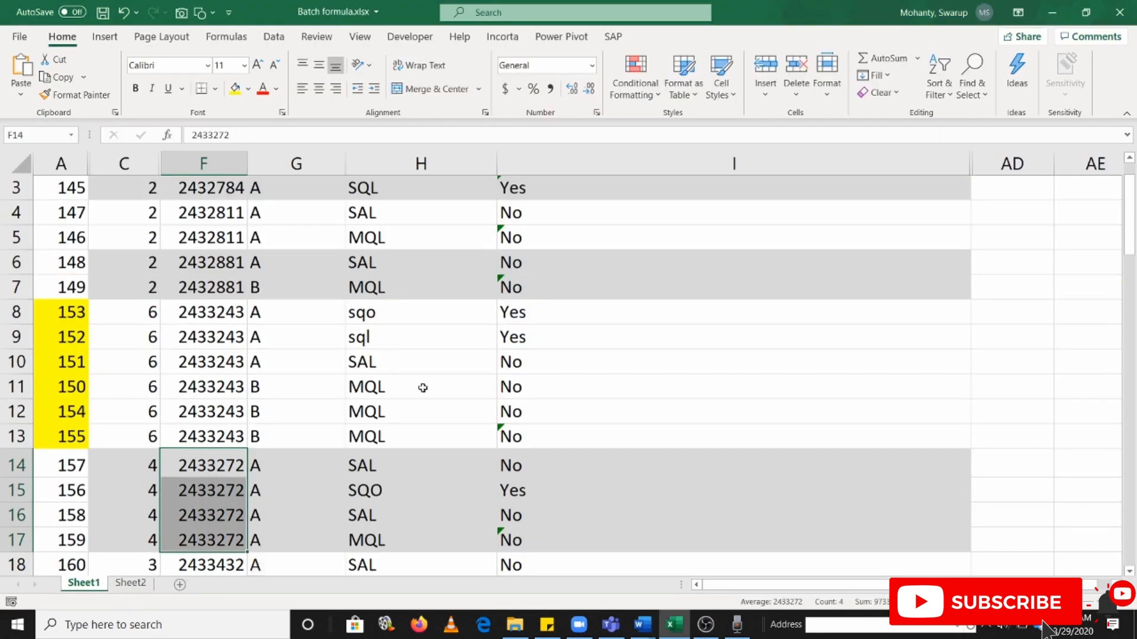
drag(372, 267, 375, 291)
key(alt+Tab)
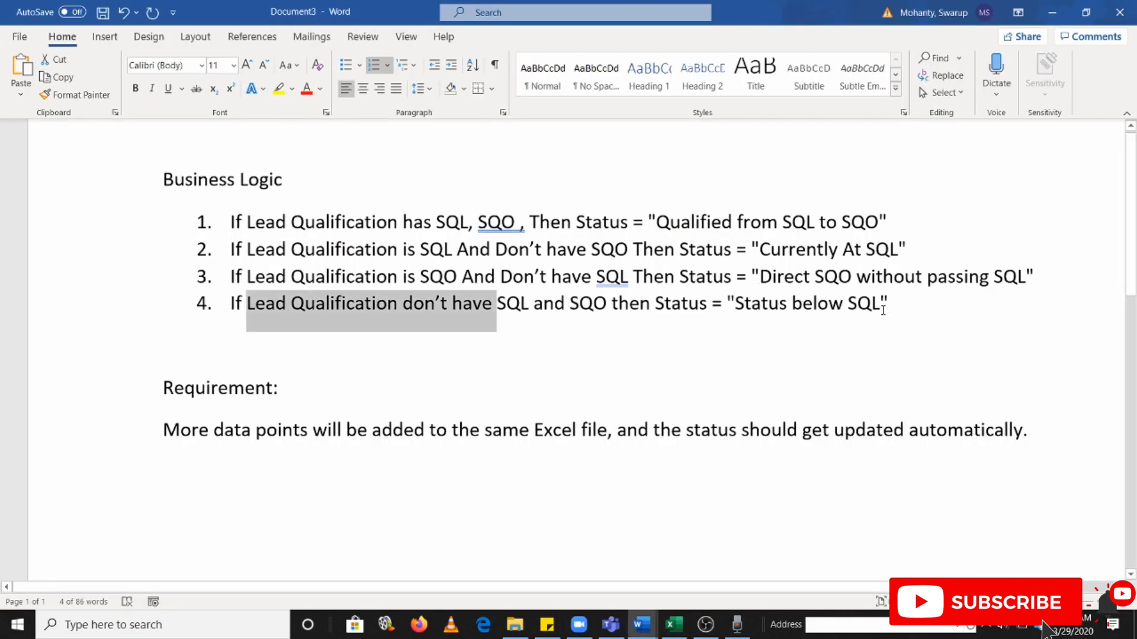
Review Word's four business rules alongside the qualification levels in H2:H3 of the Excel sheet and the empty cell AD2
key(alt+Tab)
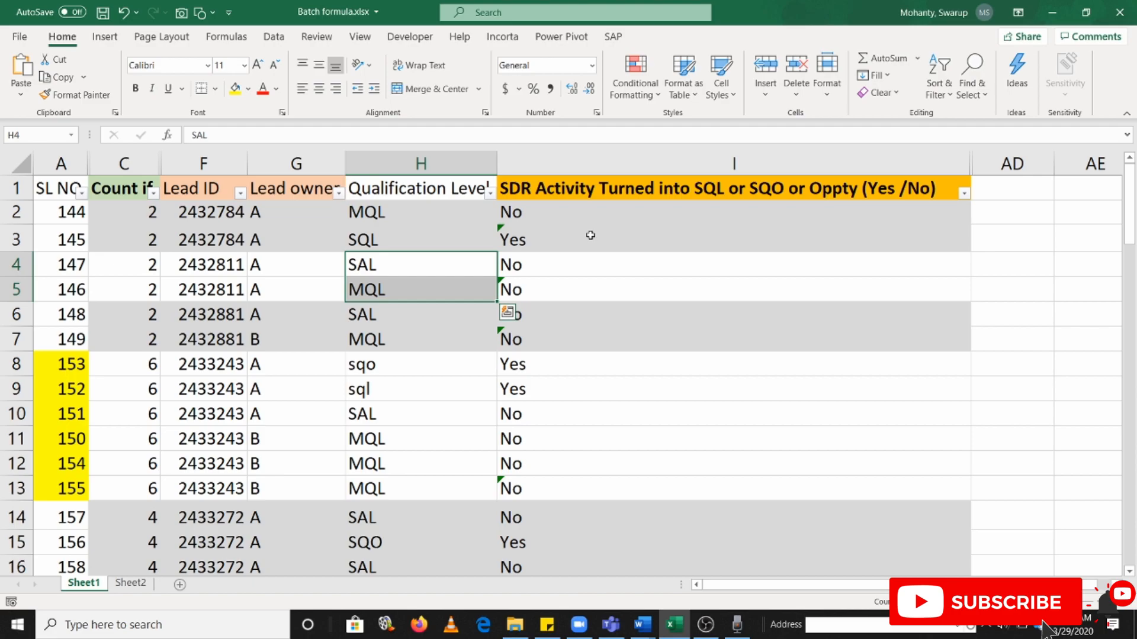
click(444, 207)
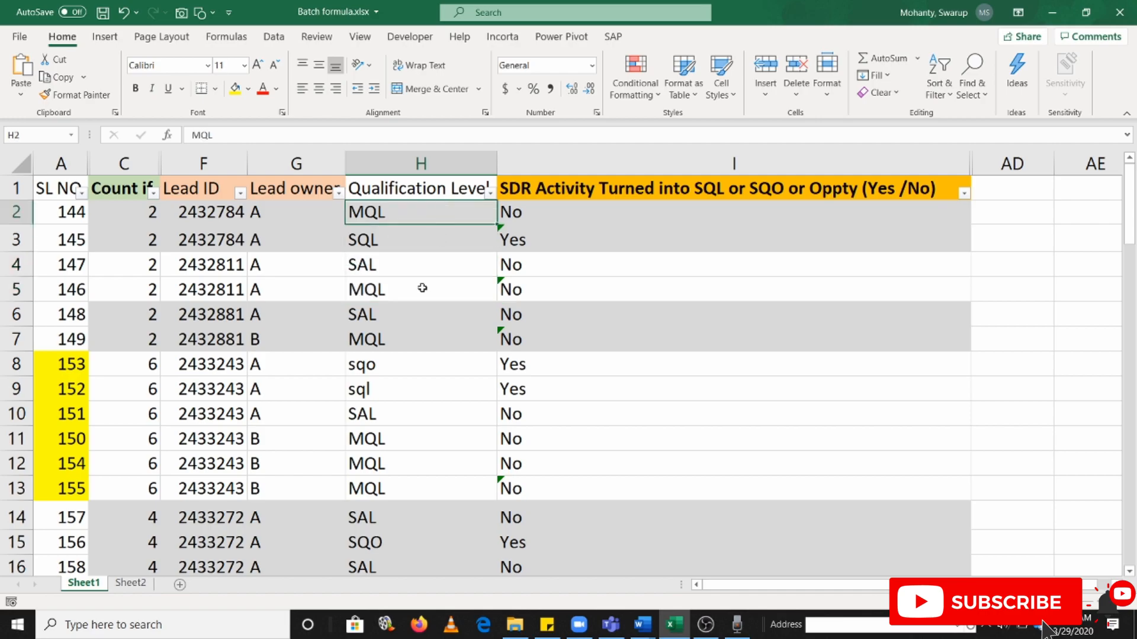
key(alt+Tab)
drag(233, 214, 597, 349)
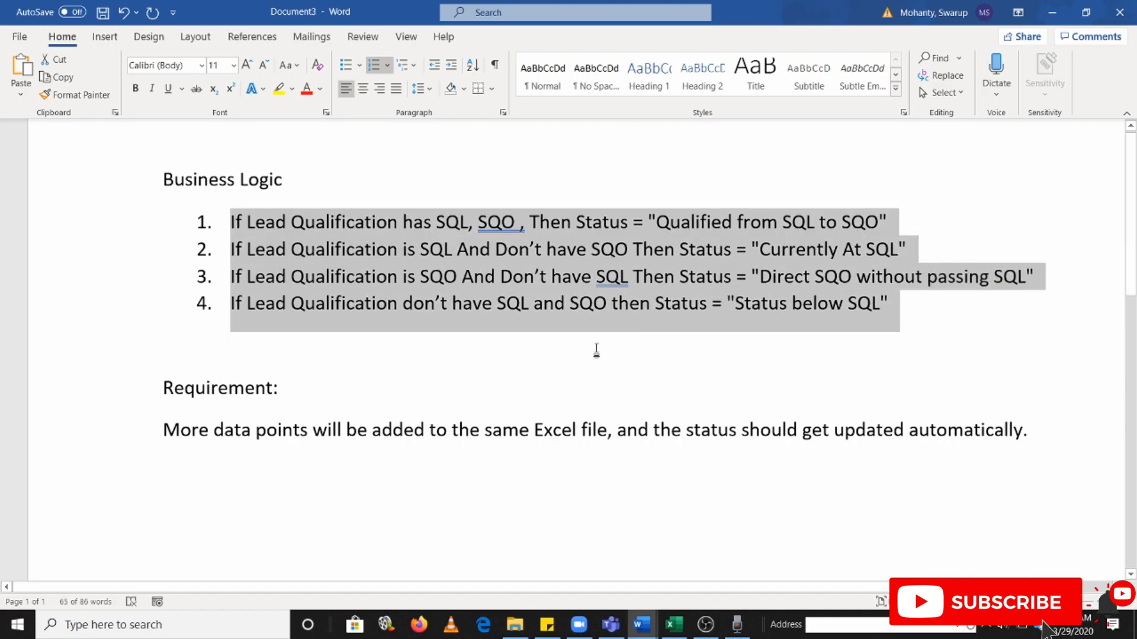
key(alt+Tab)
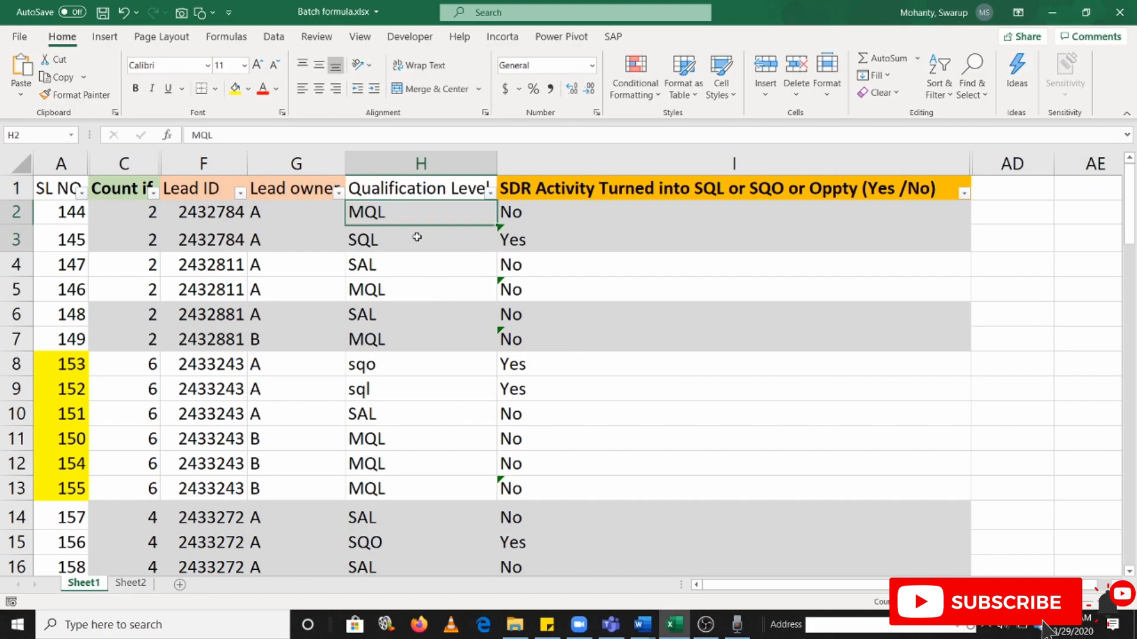
shift+click(397, 243)
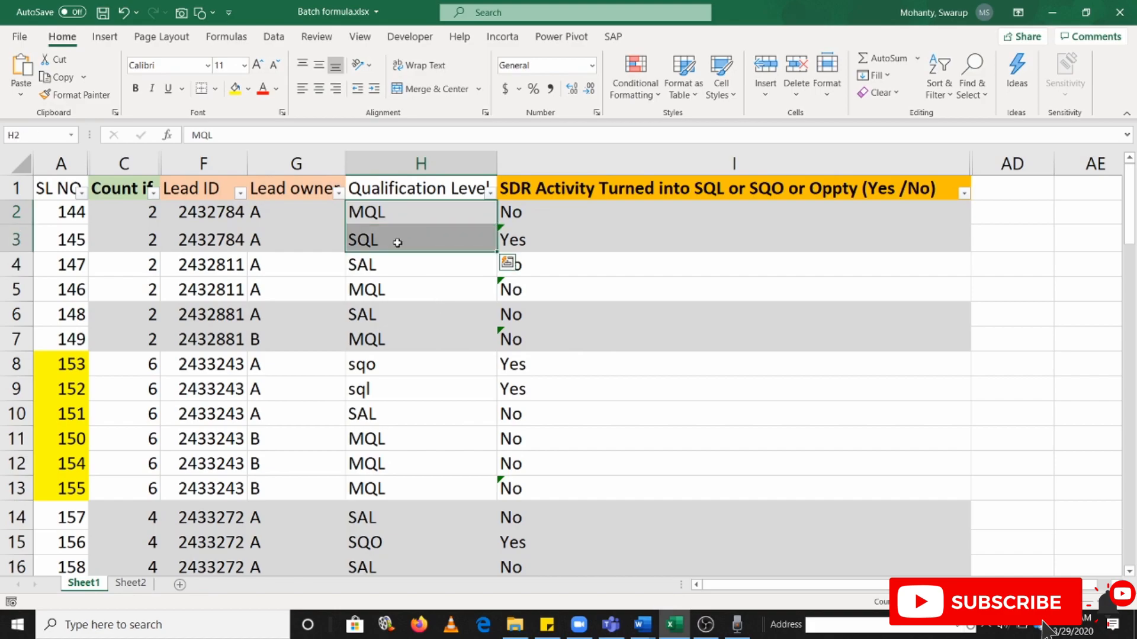
click(1031, 211)
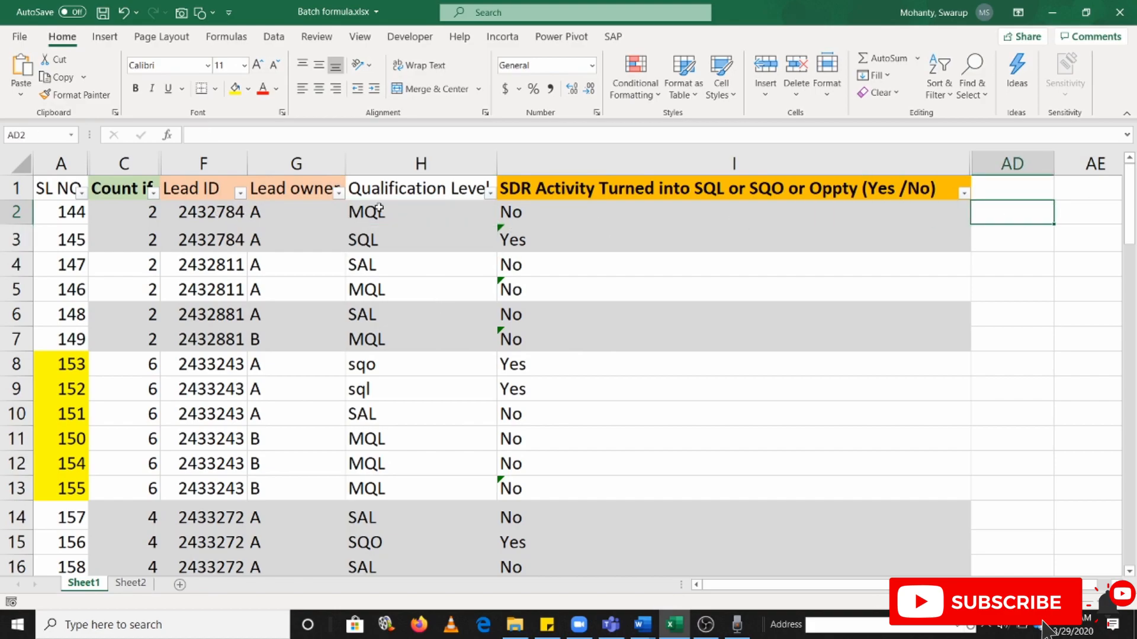
drag(377, 212, 387, 245)
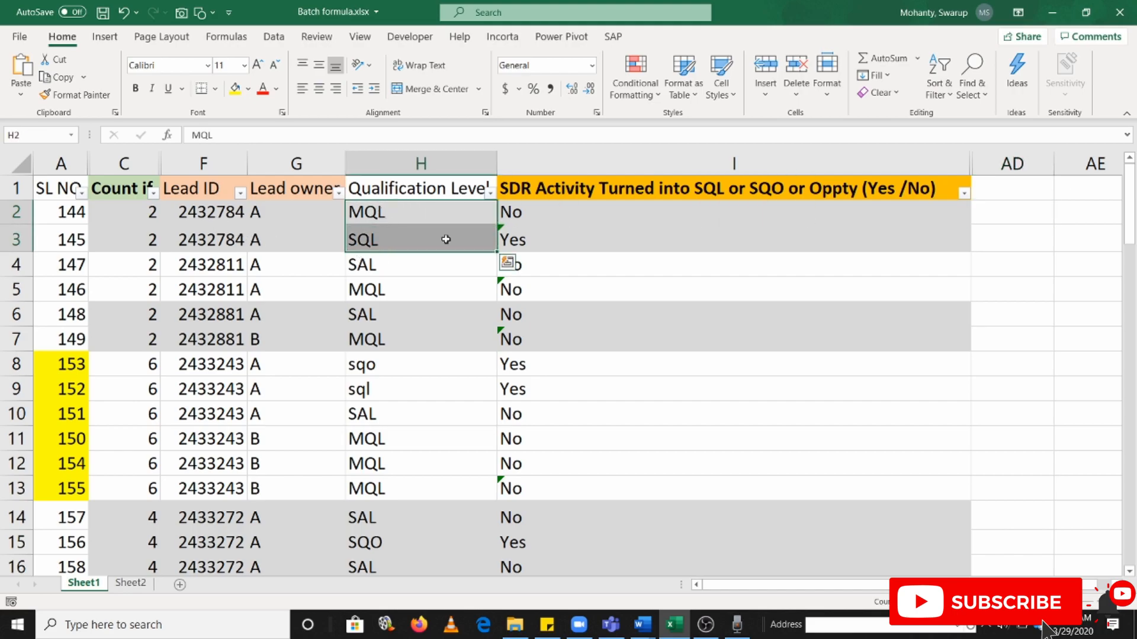
drag(458, 209, 456, 237)
Read the Requirement section in Word about adding data points to the same Excel file
key(alt+Tab)
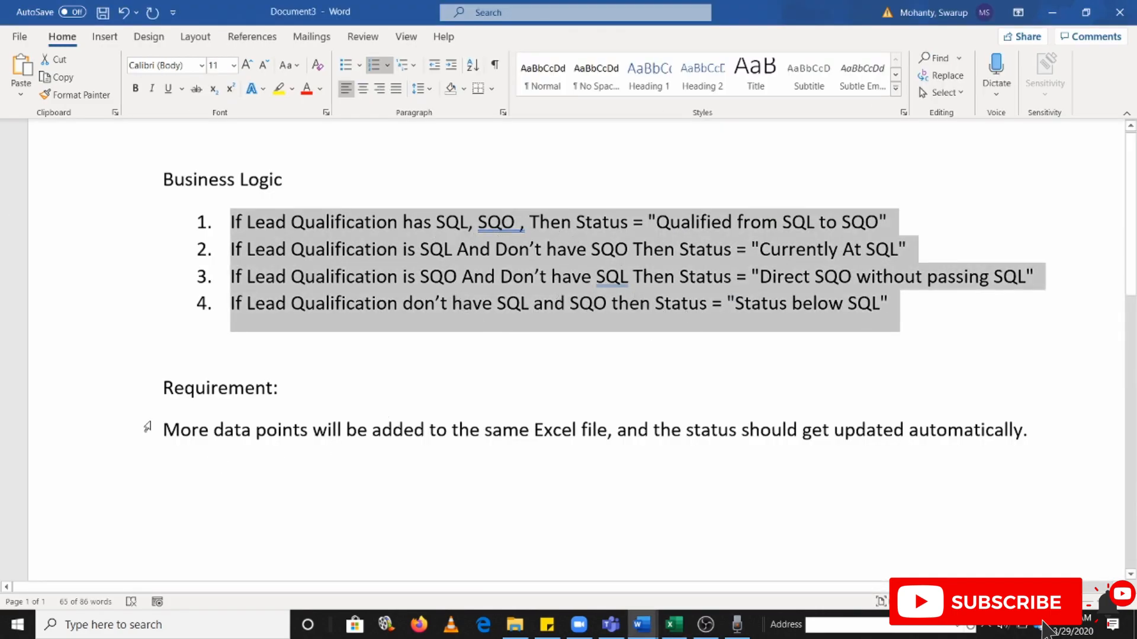
drag(179, 429, 429, 431)
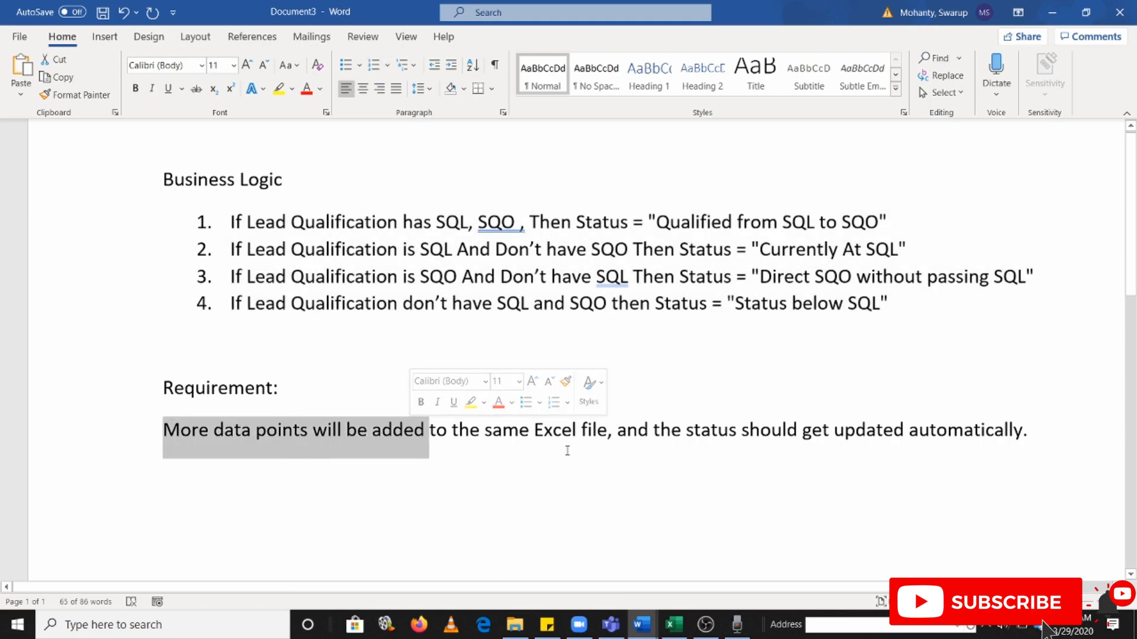
key(alt+Tab)
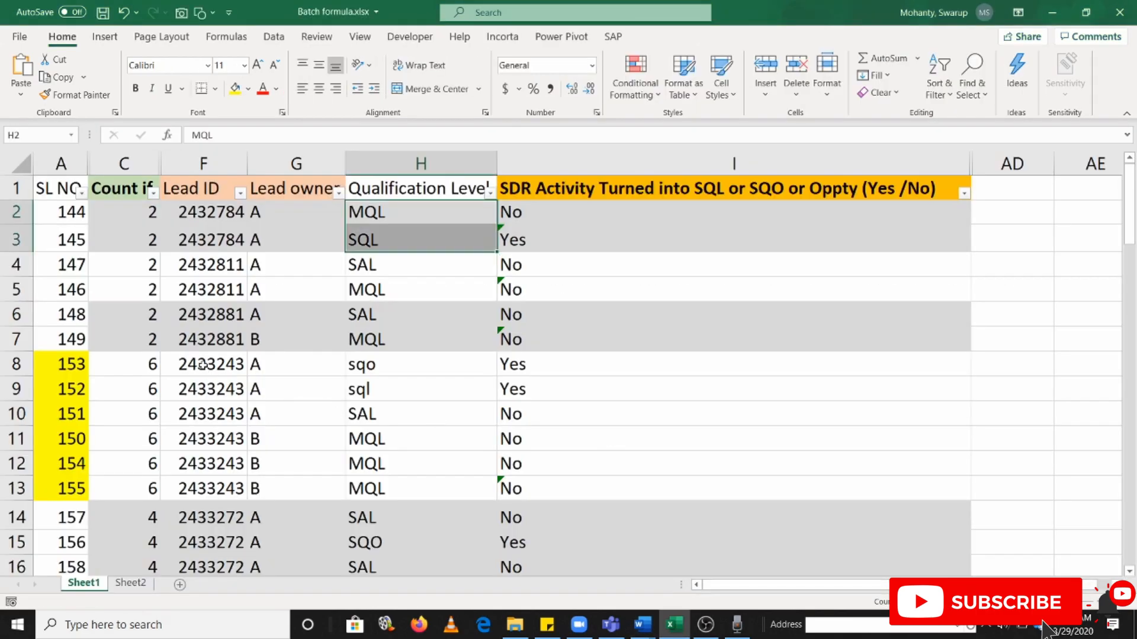
click(399, 222)
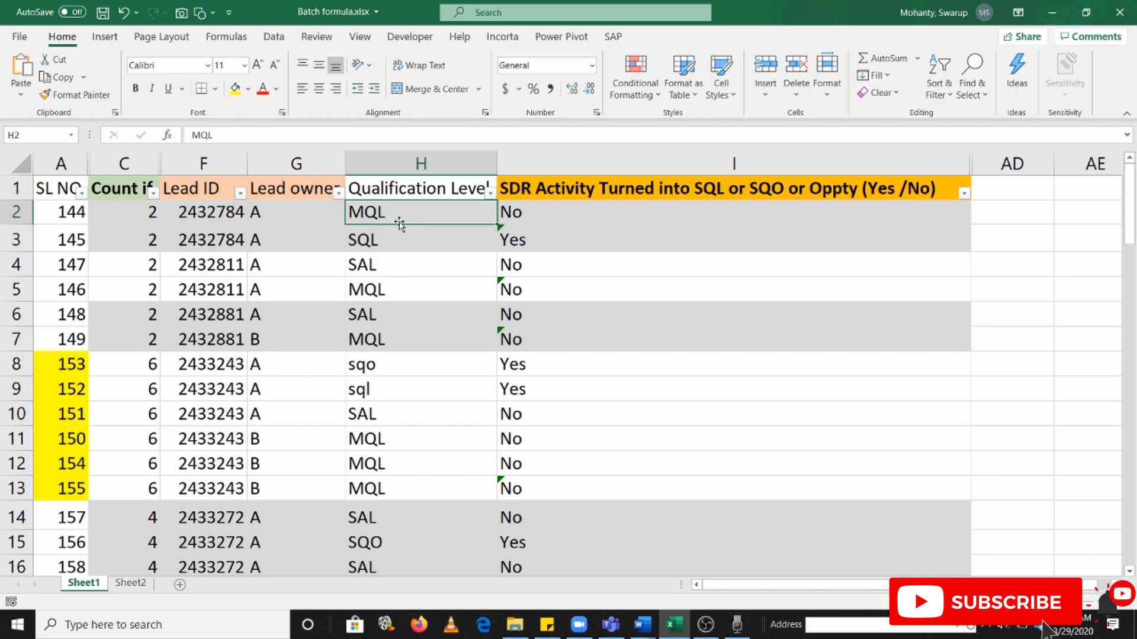
key(alt+Tab)
drag(163, 431, 427, 432)
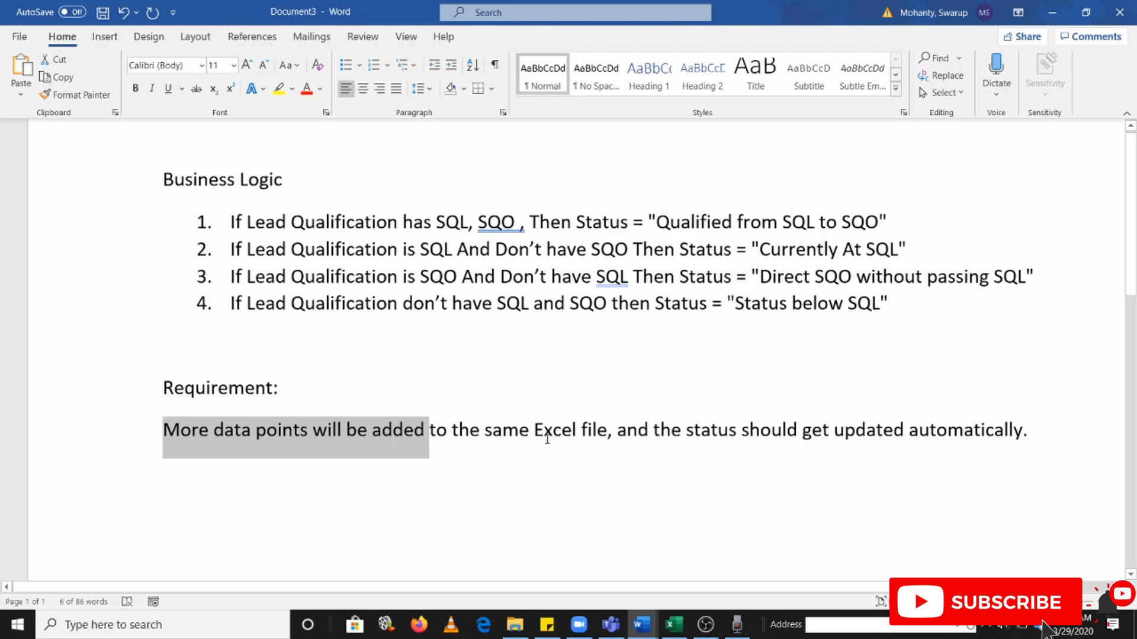
drag(597, 428, 652, 430)
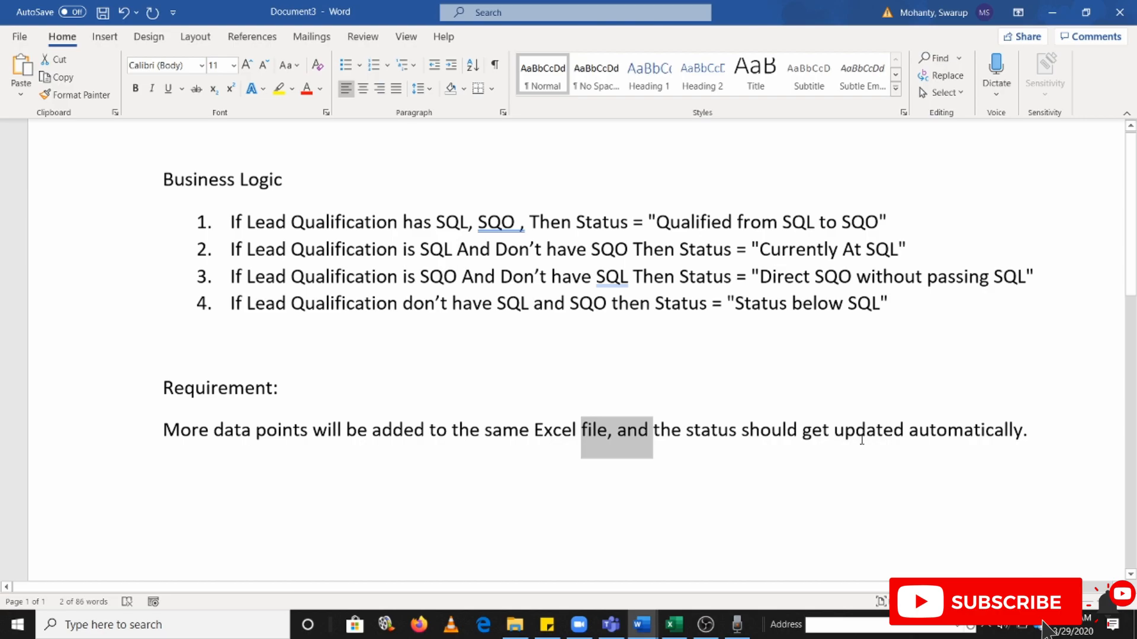
Switch to the Excel sheet and enter the header "Status" in cell AD1
key(alt+Tab)
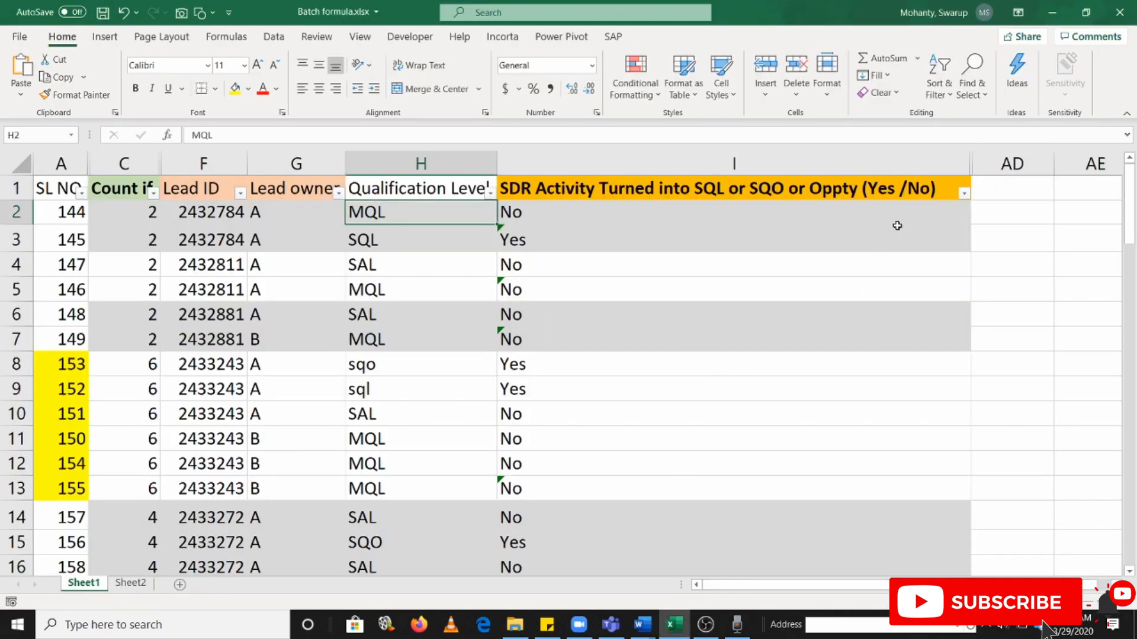
click(1010, 186)
text(S)
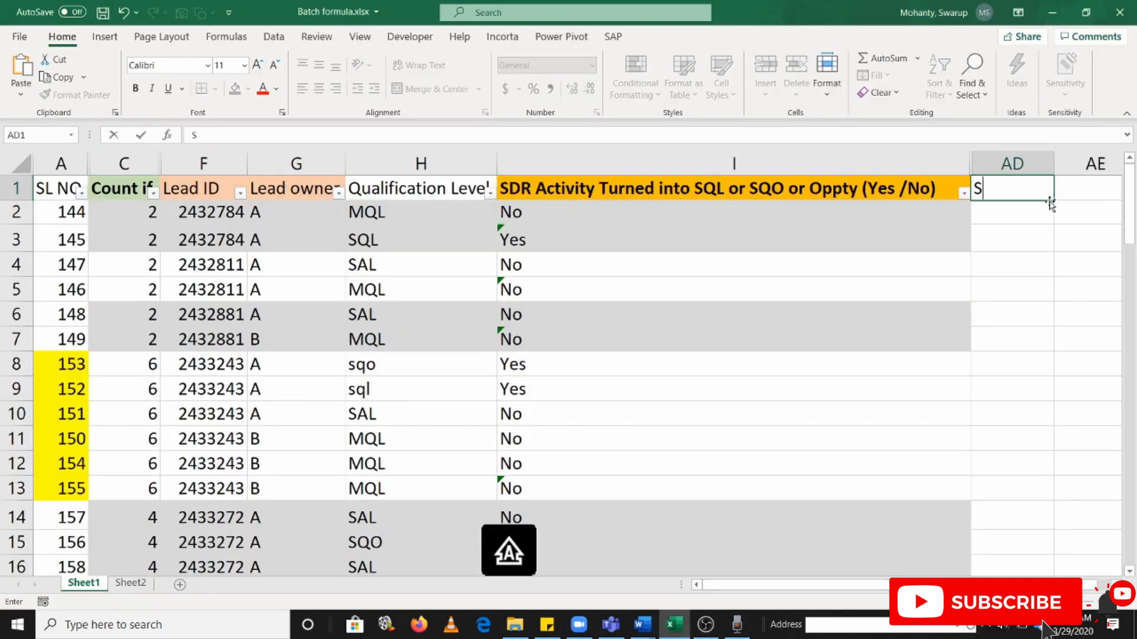
text(tatus)
key(Return)
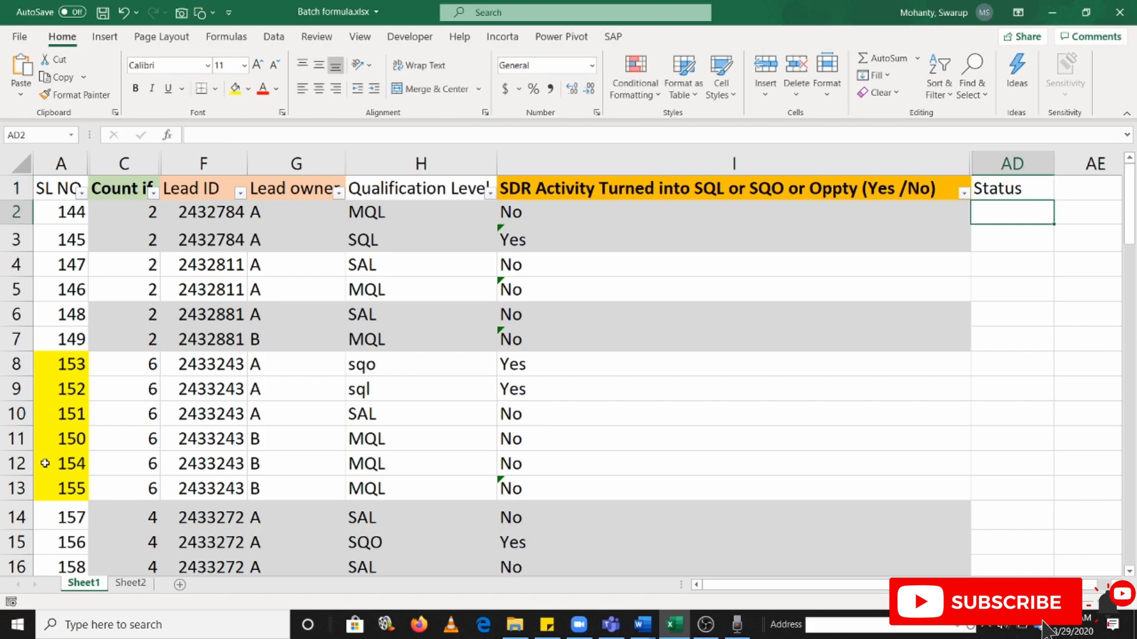
Examine the end of the lead data and the empty rows A80:A90 where new data points would go, returning to the header row
drag(37, 472, 142, 468)
scroll(178, 468, down, 6)
click(76, 459)
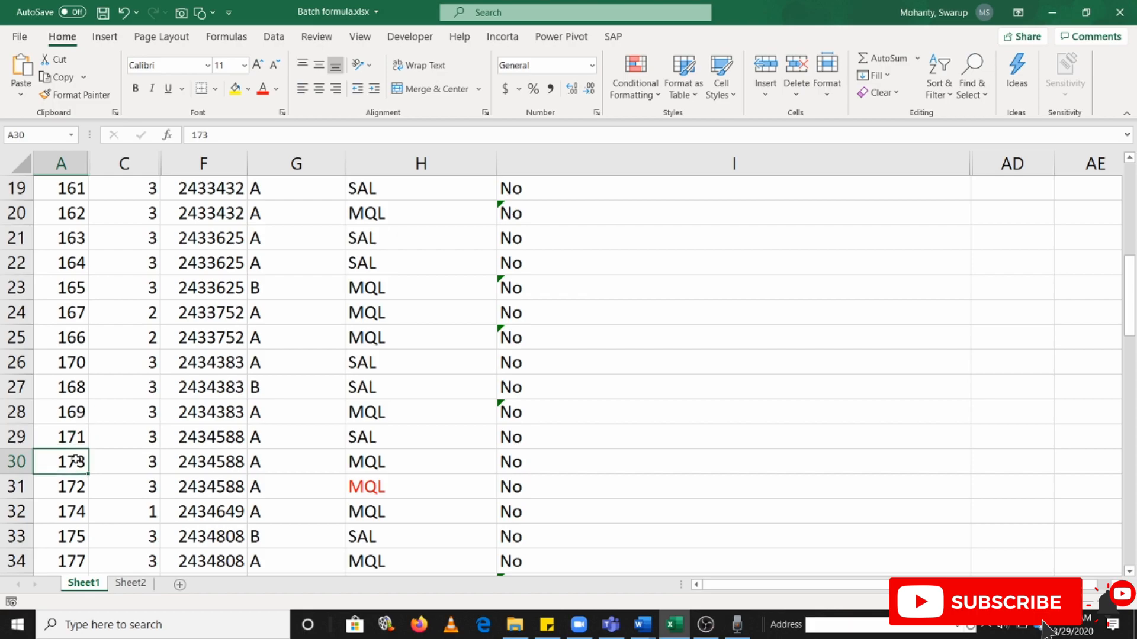
key(ctrl+Down)
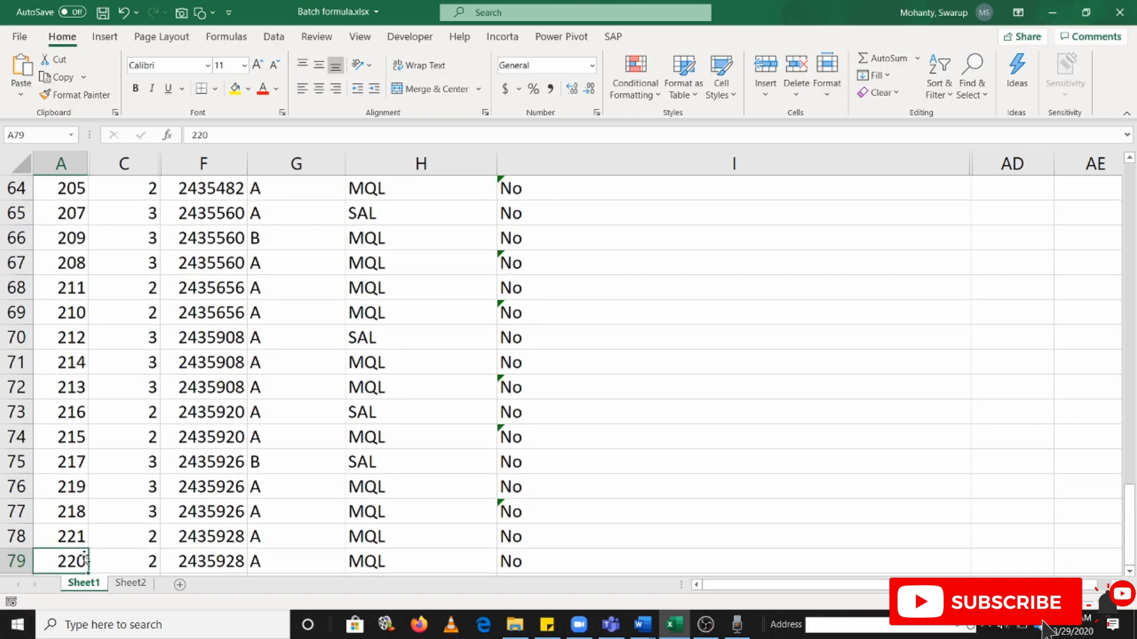
scroll(16, 560, down, 2)
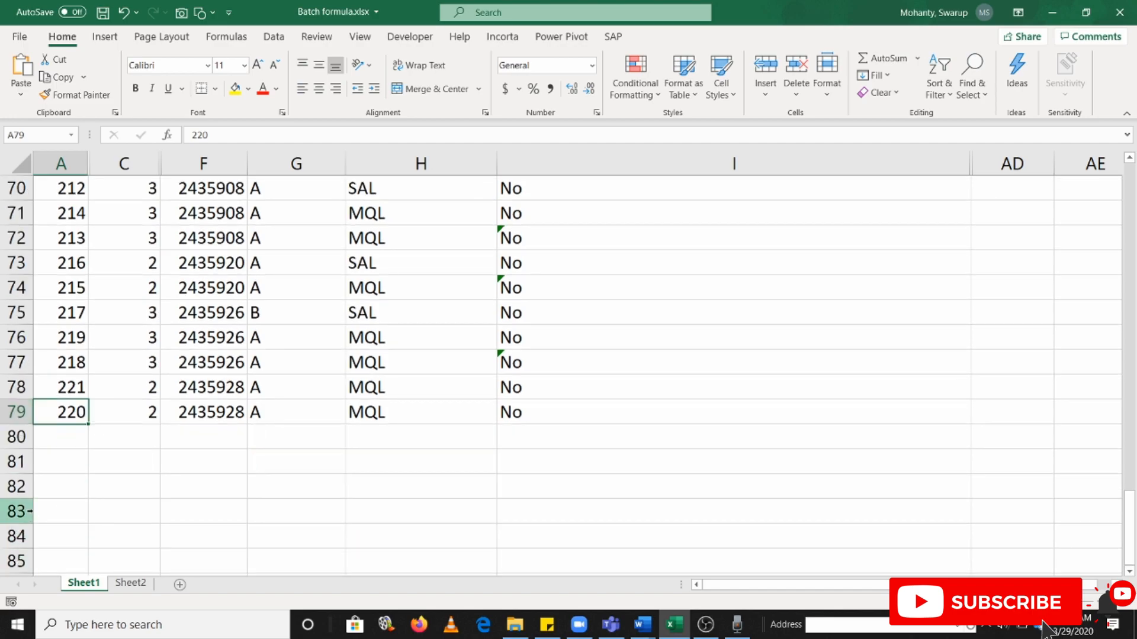
drag(43, 443, 83, 535)
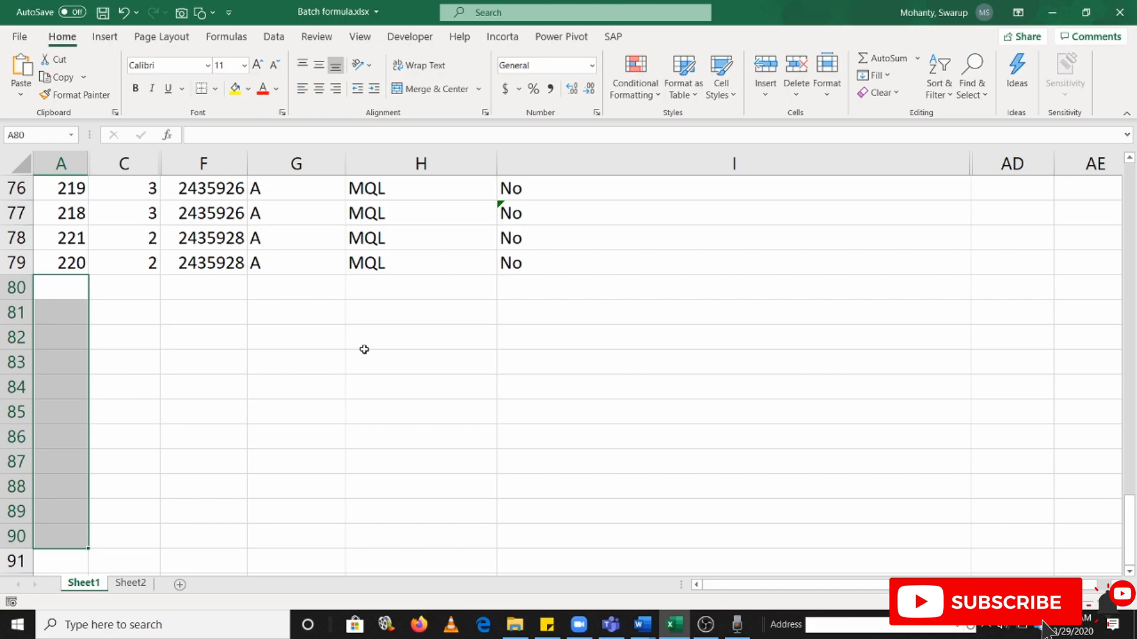
key(ctrl+Up)
key(ctrl+Up)
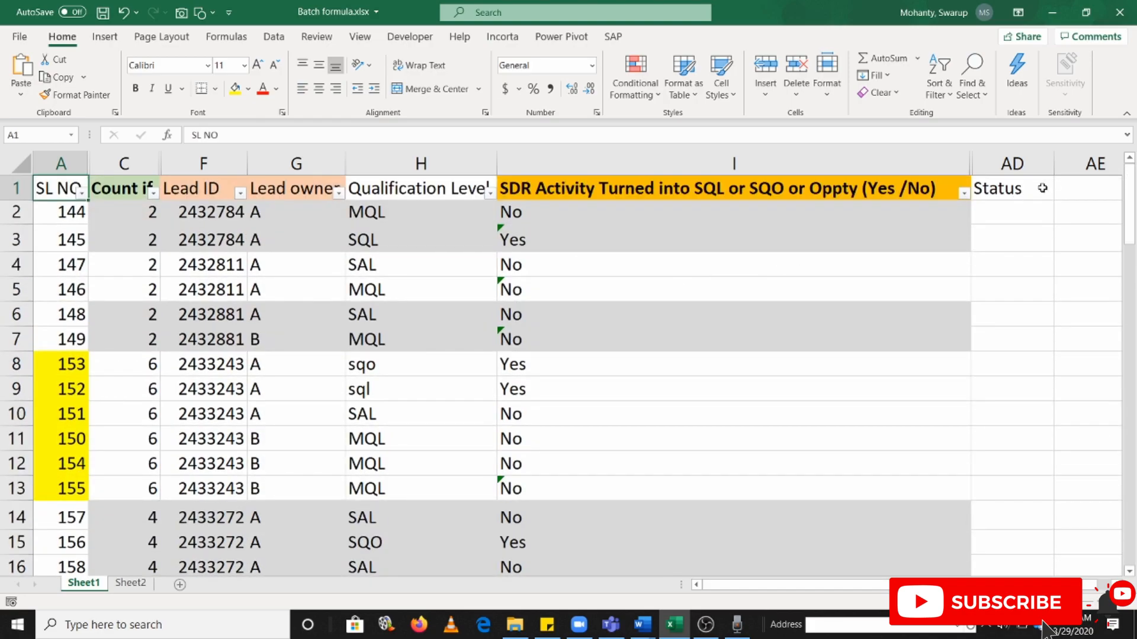
Freeze the panes at cell A2 so the header row stays in place
click(69, 215)
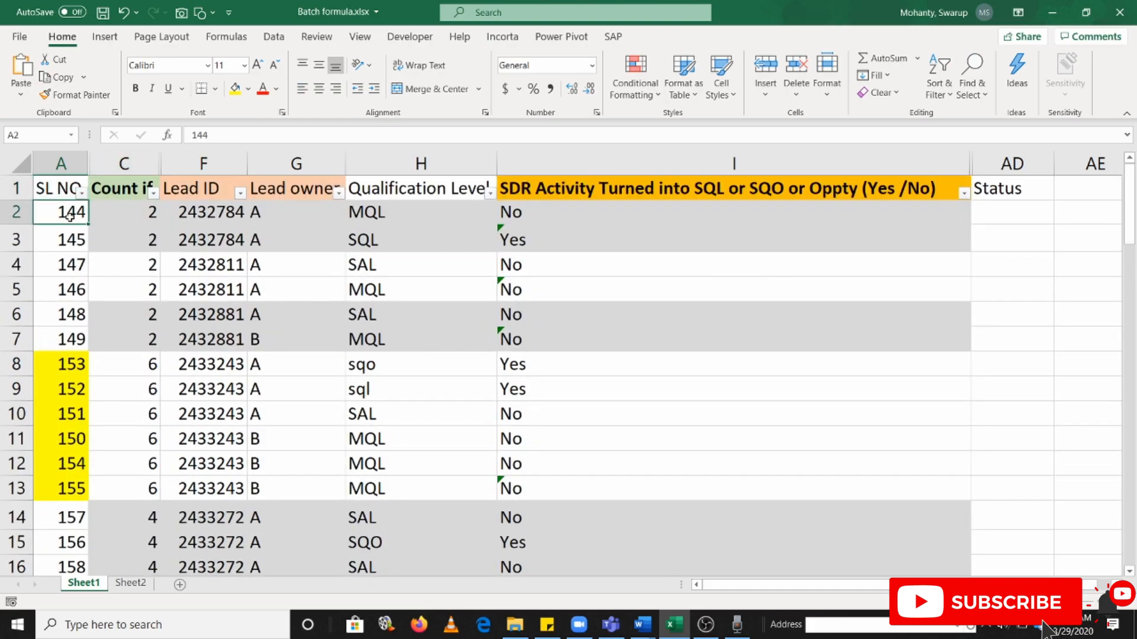
key(alt+w)
key(f)
key(f)
scroll(501, 277, down, 2)
scroll(542, 268, up, 2)
Check the Status column AD against the complete automatic-update requirement sentence in Word
click(1007, 204)
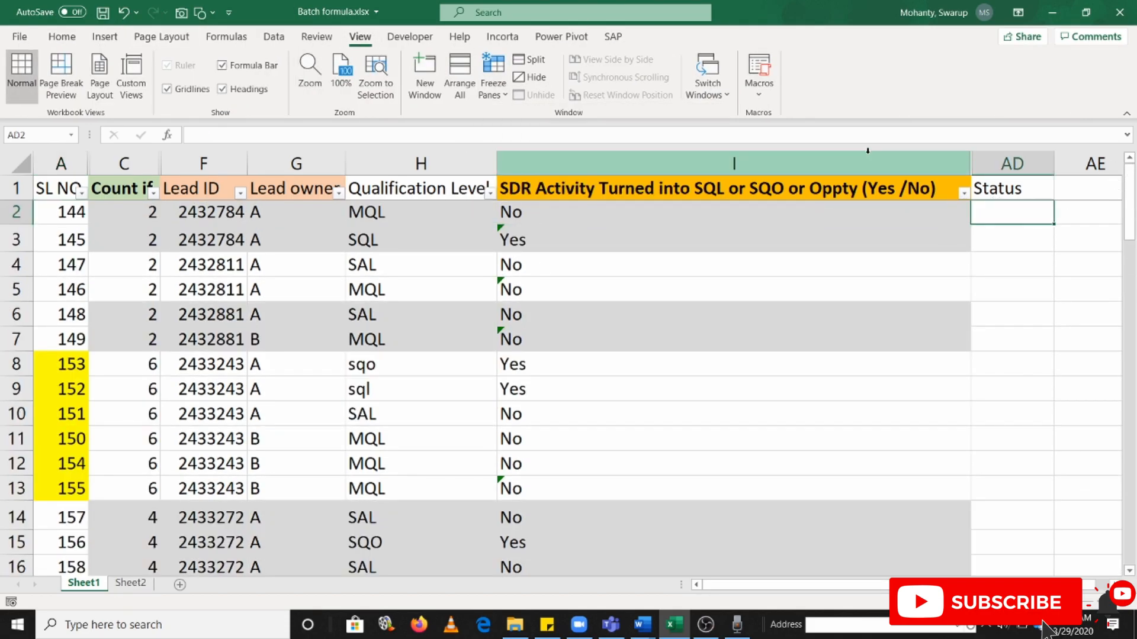
click(989, 189)
key(ctrl+shift+Down)
click(1006, 188)
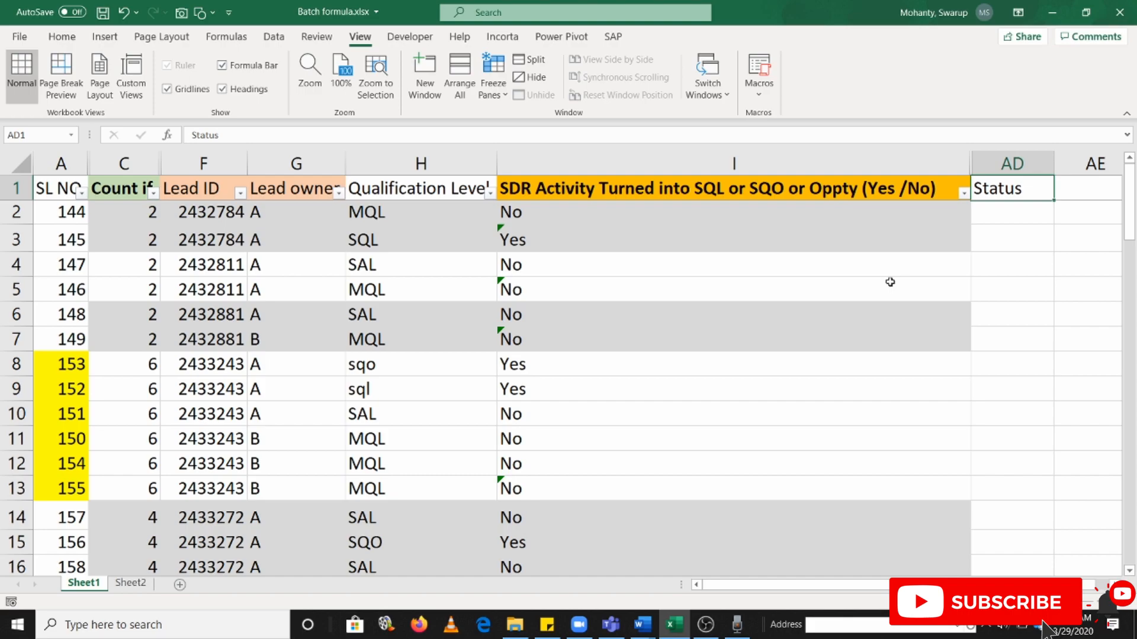
key(alt+Tab)
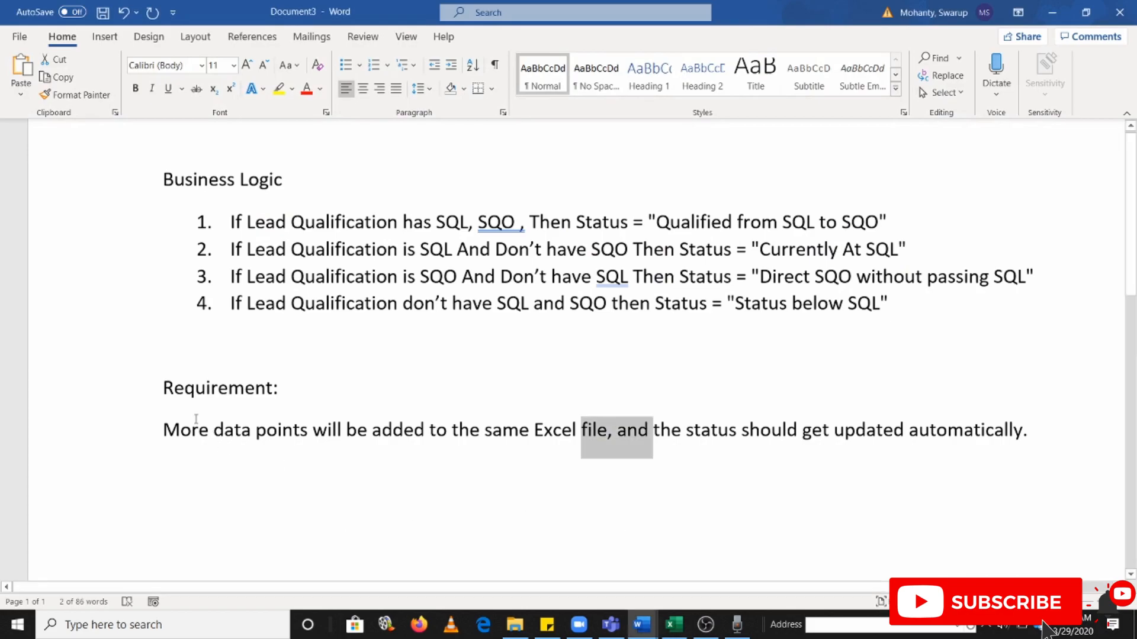
triple_click(196, 418)
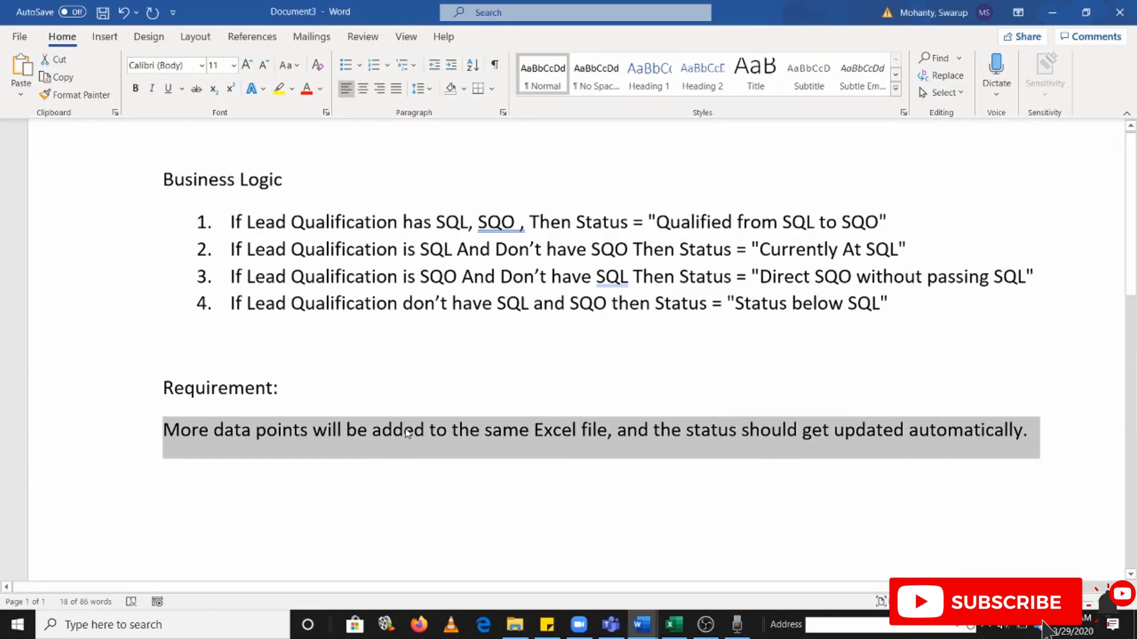
Hide column I, "SDR Activity Turned into SQL or SQO or Oppty (Yes /No)", in the Excel sheet
key(alt+Tab)
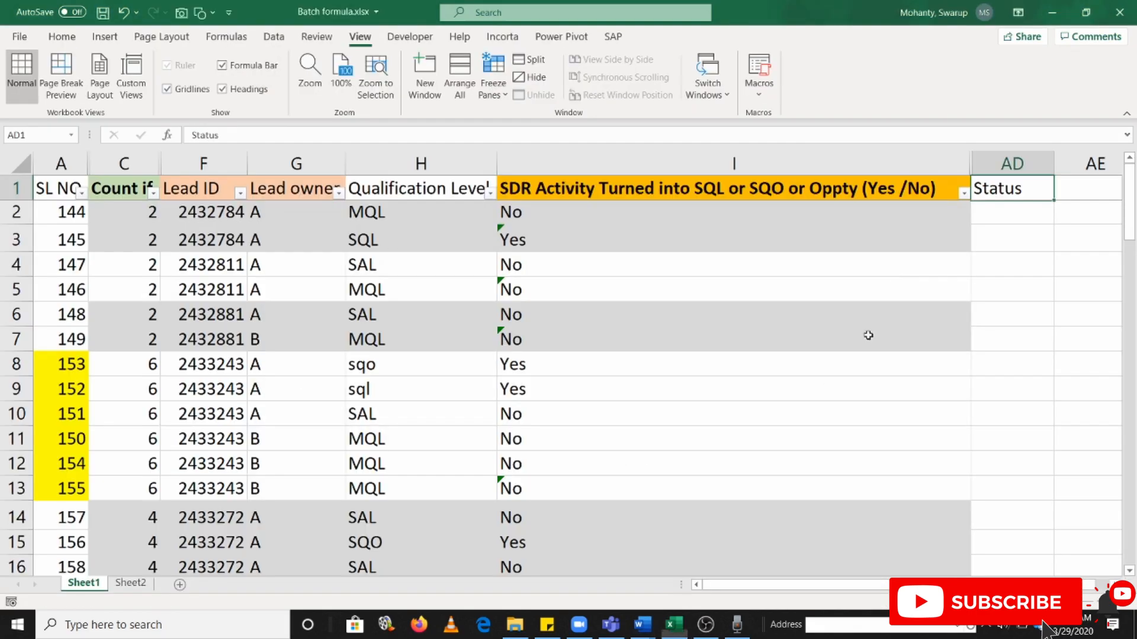
click(1013, 218)
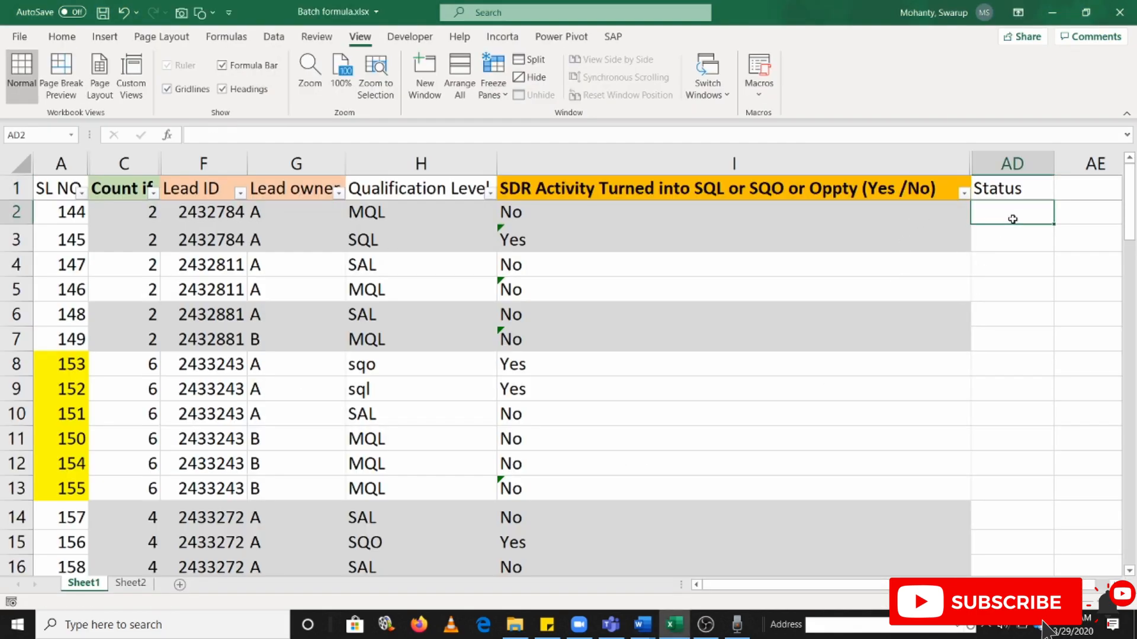
right_click(929, 164)
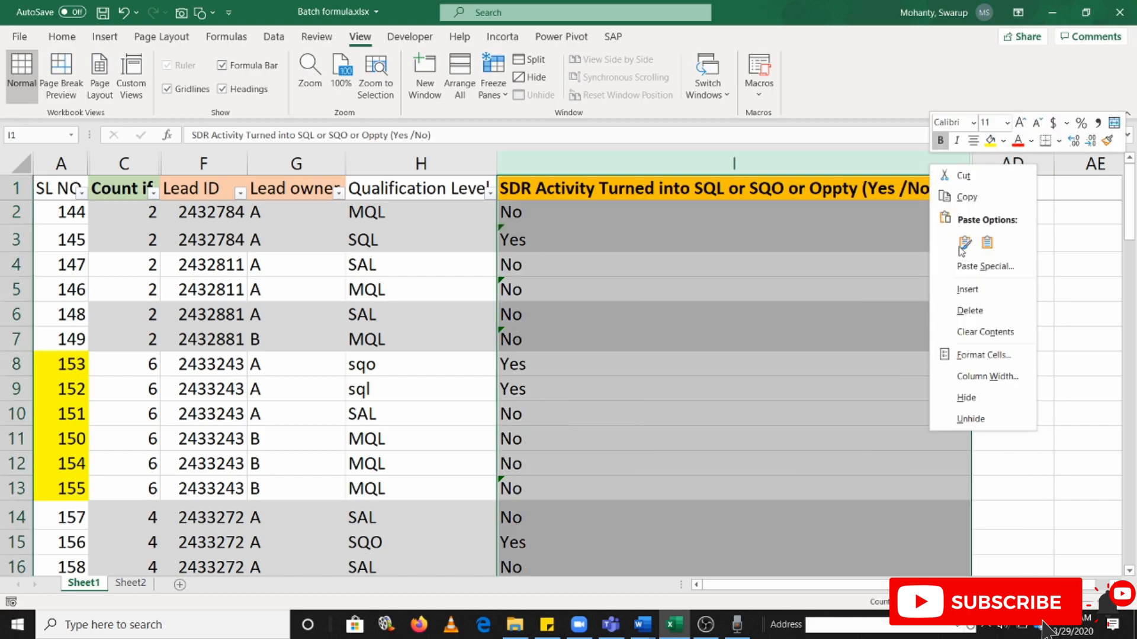
click(967, 397)
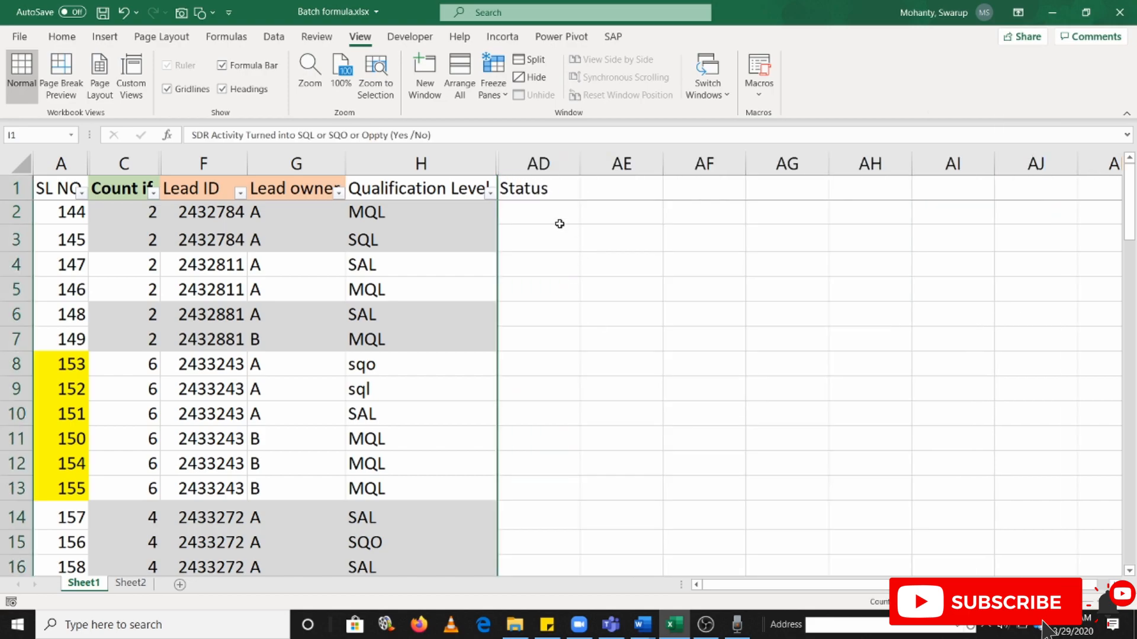
Format the Status header in AD1 with a blue fill and white font color
click(540, 188)
click(62, 37)
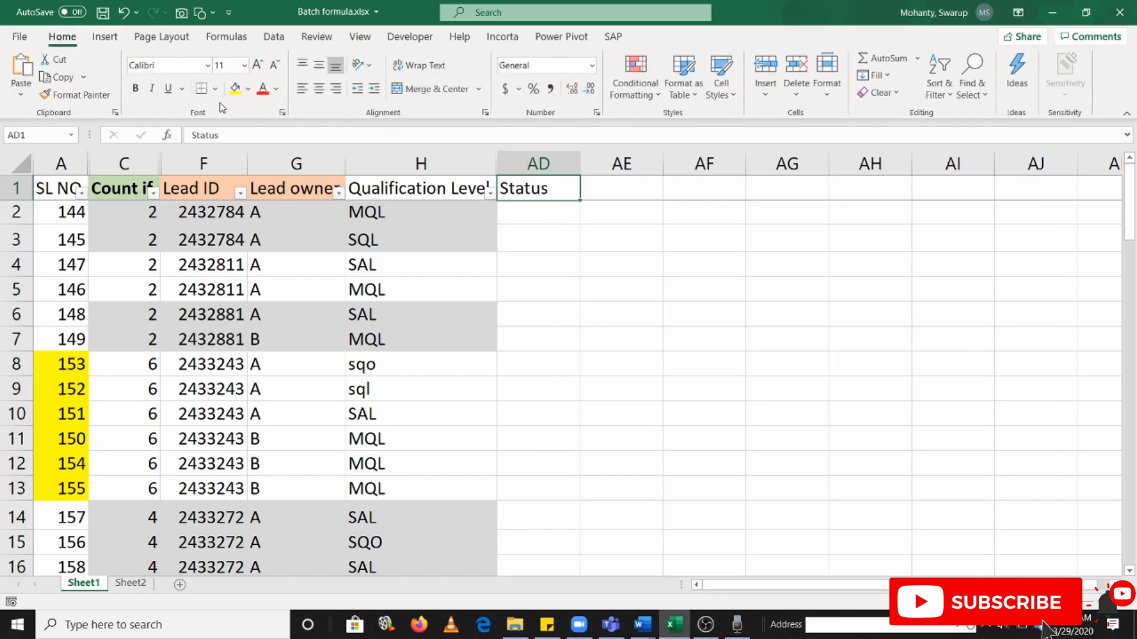
click(248, 89)
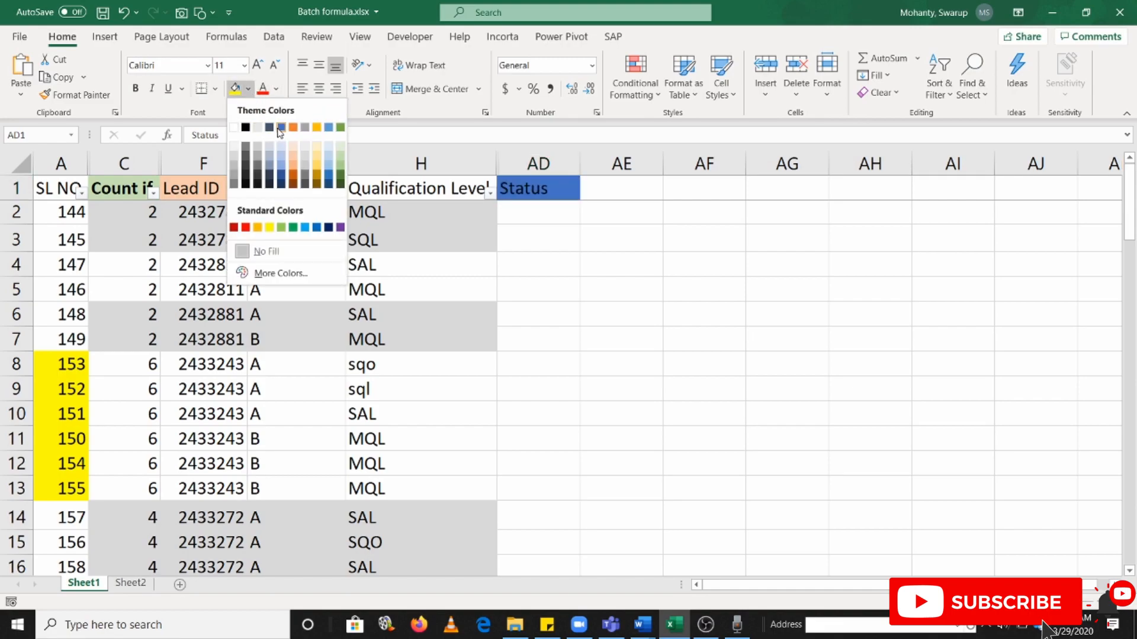
click(282, 131)
click(269, 92)
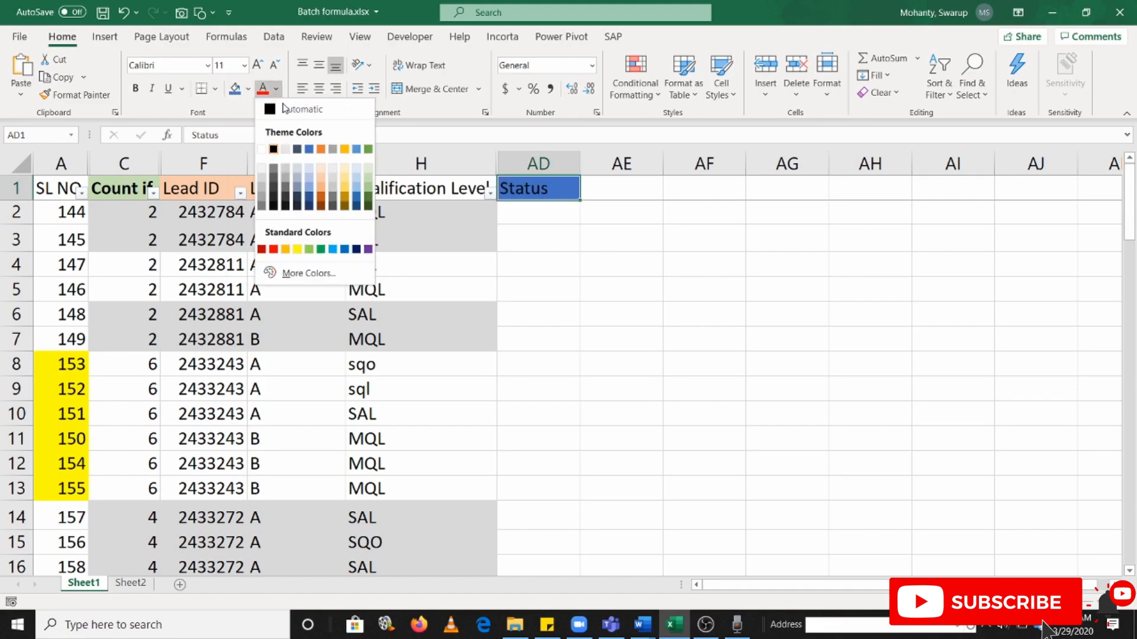
click(264, 148)
Select AD2 for the status and reread Word's four numbered business rules before returning to the Excel sheet
click(541, 211)
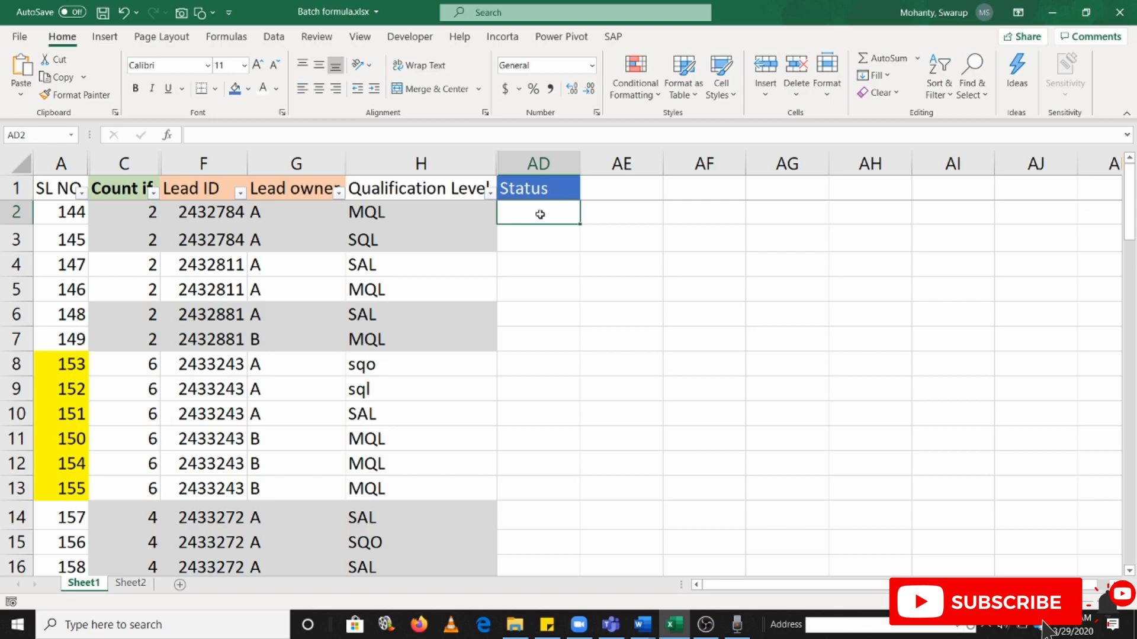
scroll(537, 319, down, 5)
scroll(537, 319, up, 5)
key(alt+Tab)
drag(215, 210, 924, 300)
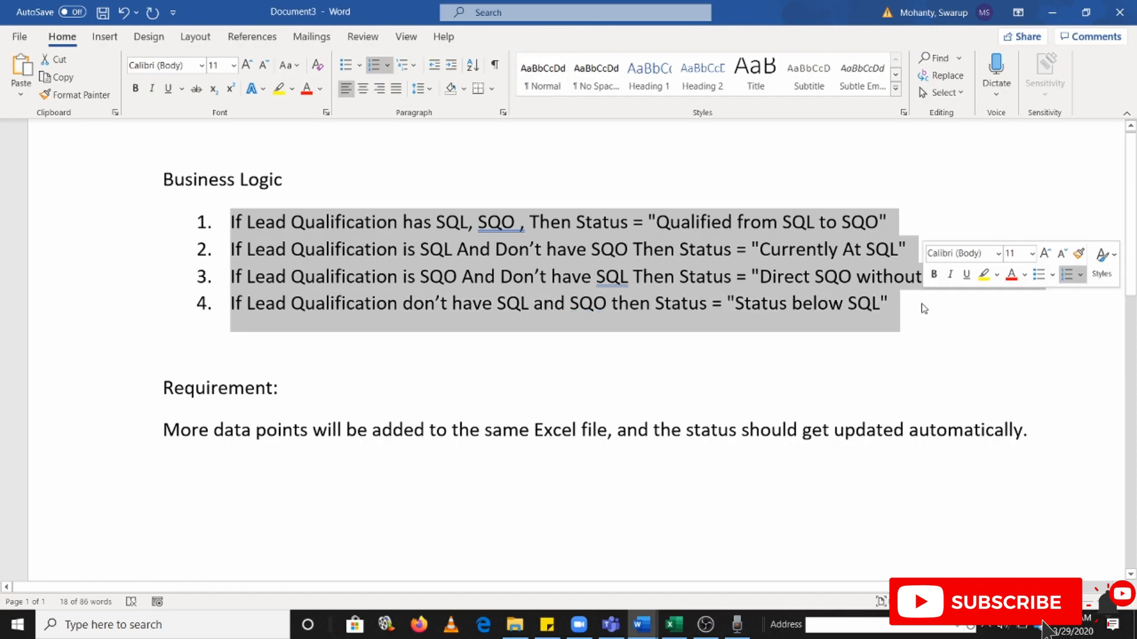
key(alt+Tab)
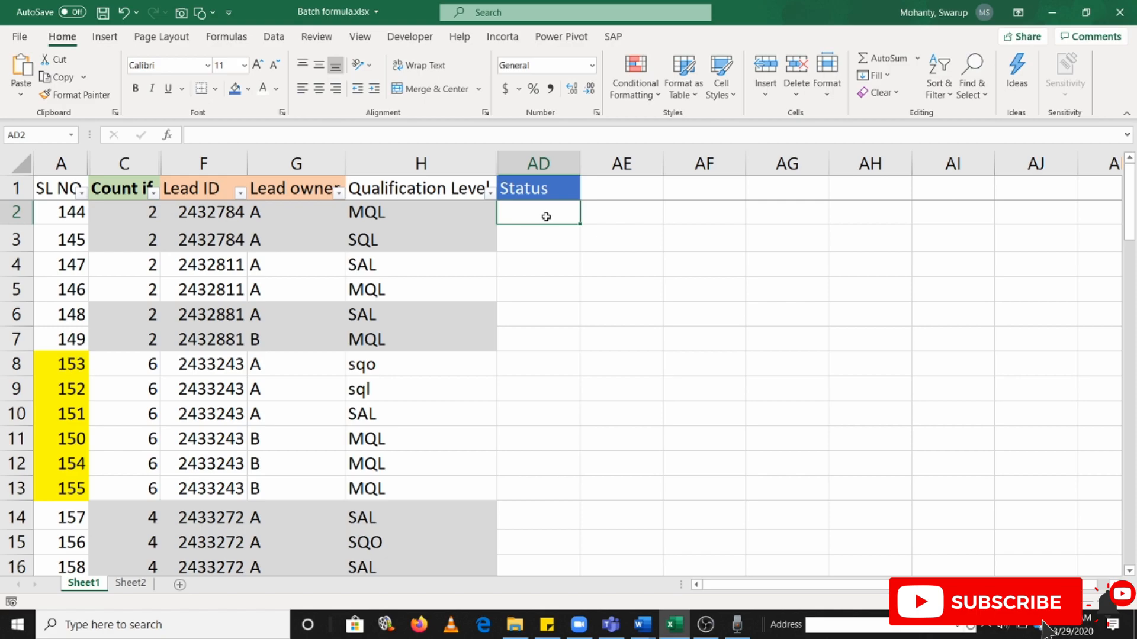
Review Word's four status rules against the qualification levels in the Excel sheet, ending back in Excel
key(alt+Tab)
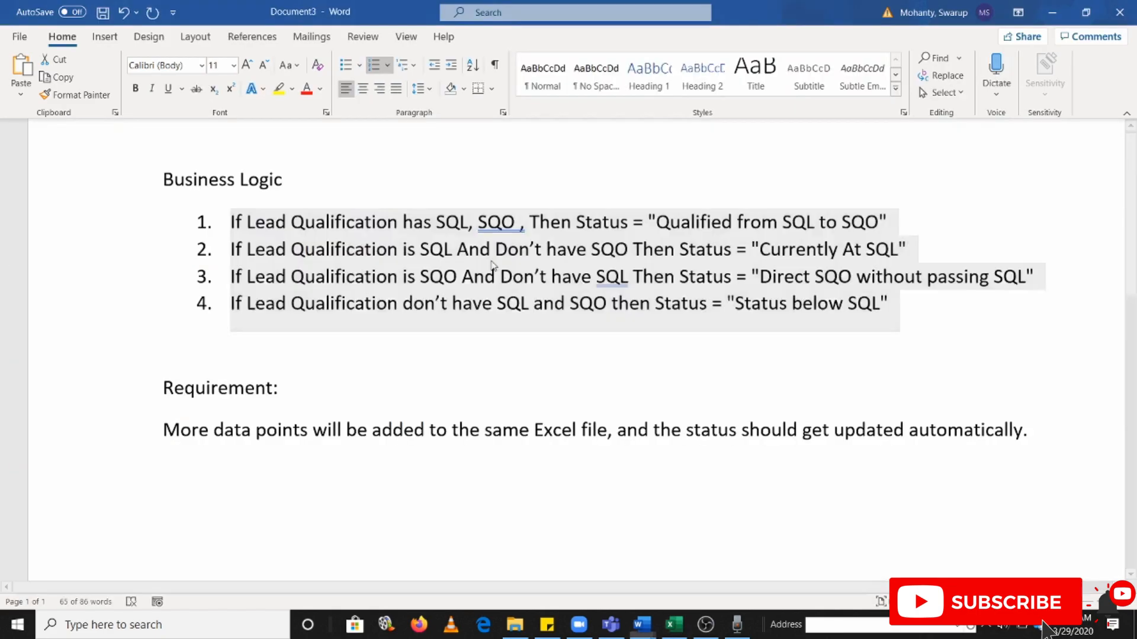
key(alt+Tab)
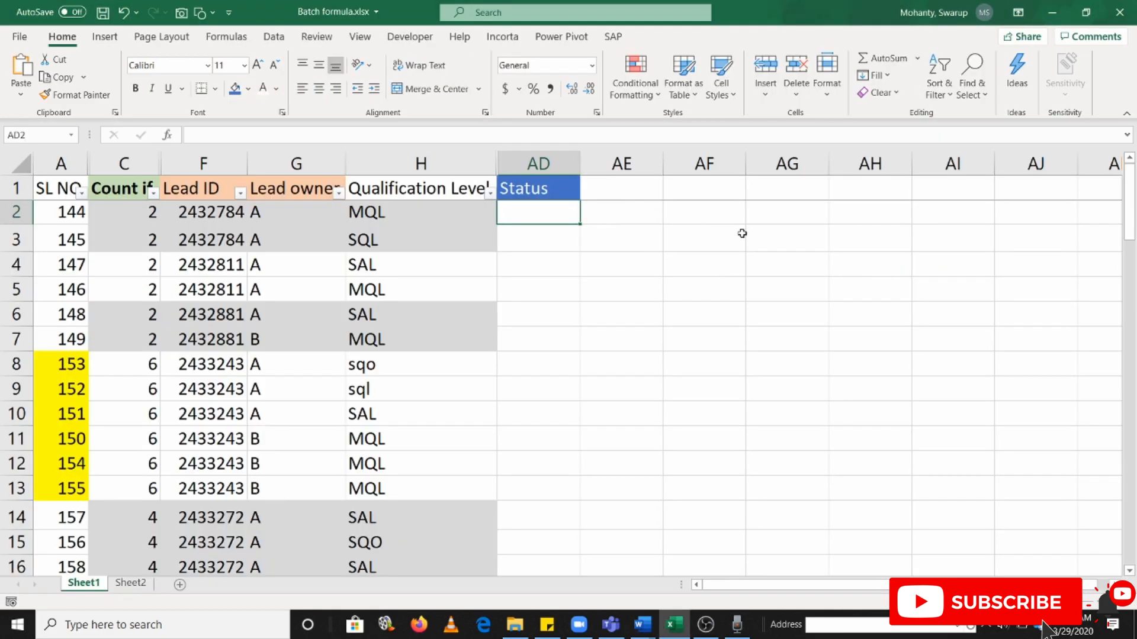
key(alt+Tab)
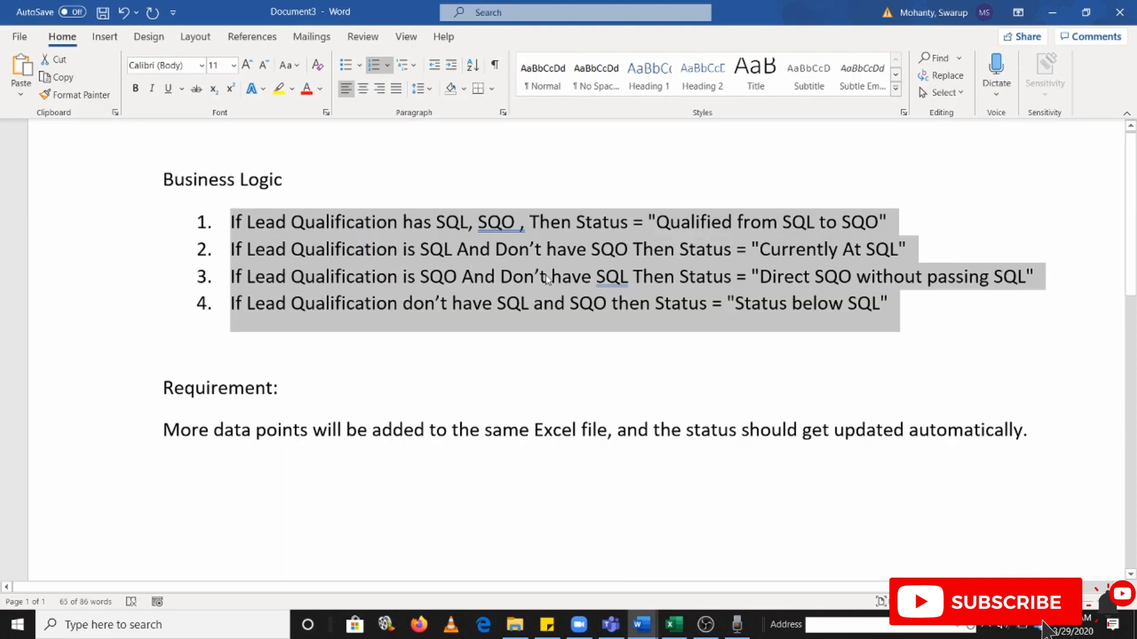
key(alt+Tab)
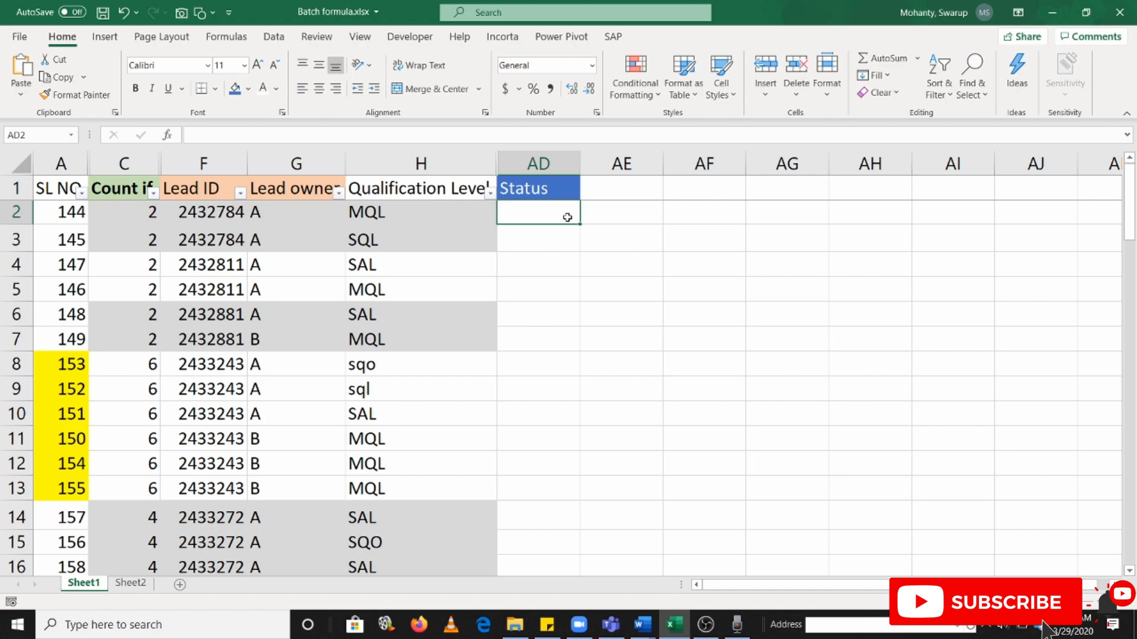
text(=if)
key(Tab)
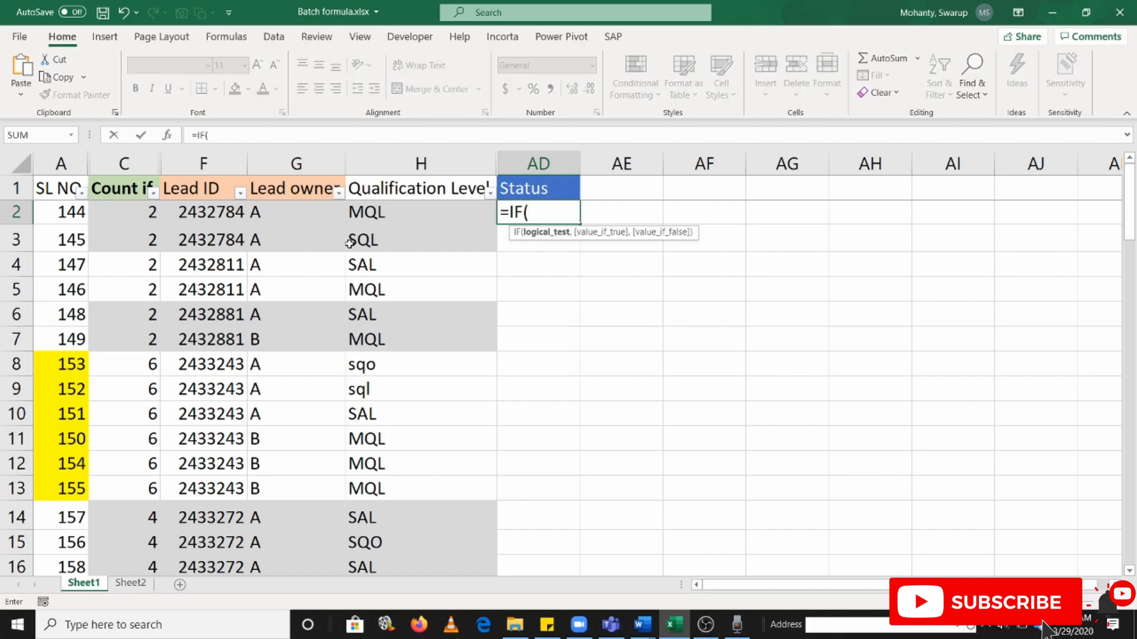
click(380, 213)
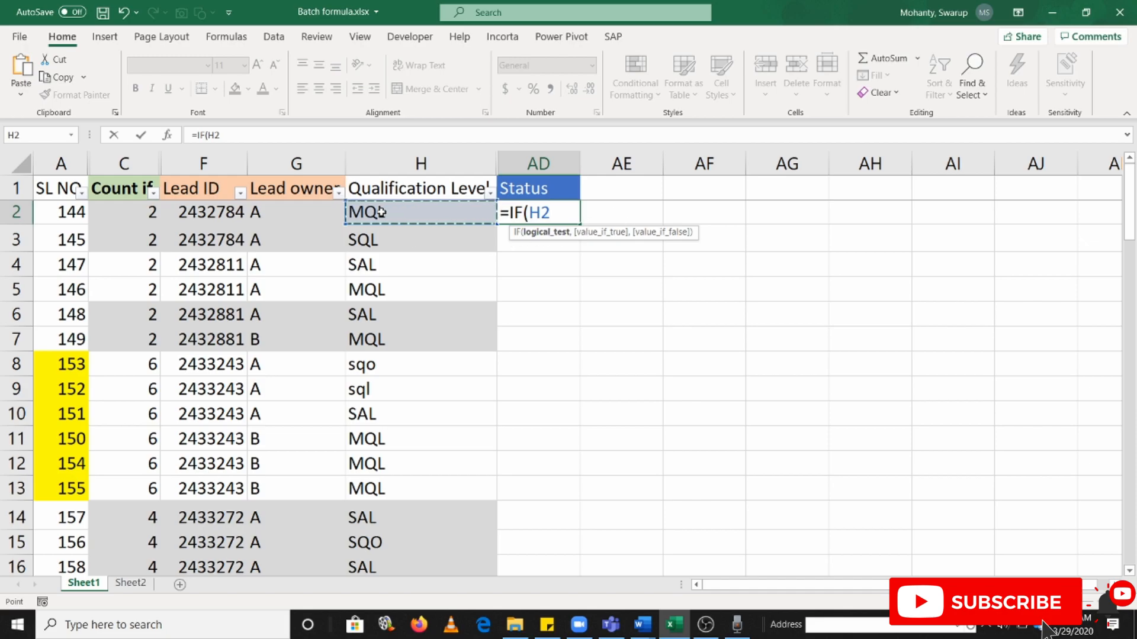
drag(381, 212, 377, 240)
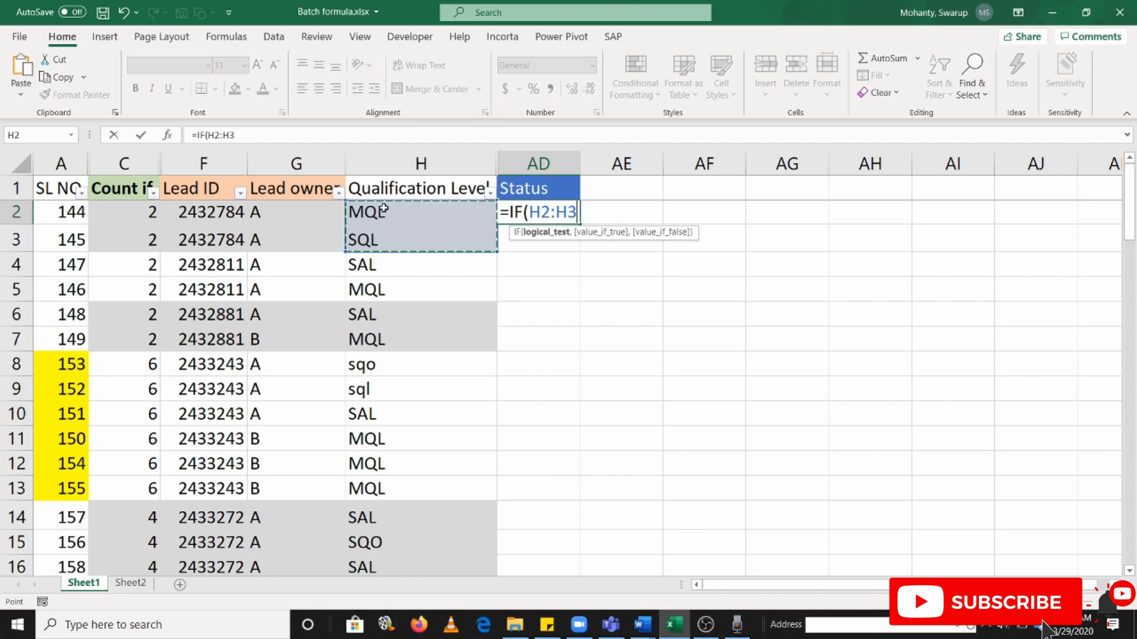
key(Escape)
Examine the column H qualification levels belonging to each Lead ID group from row 4 through row 17
click(217, 269)
drag(384, 264, 376, 291)
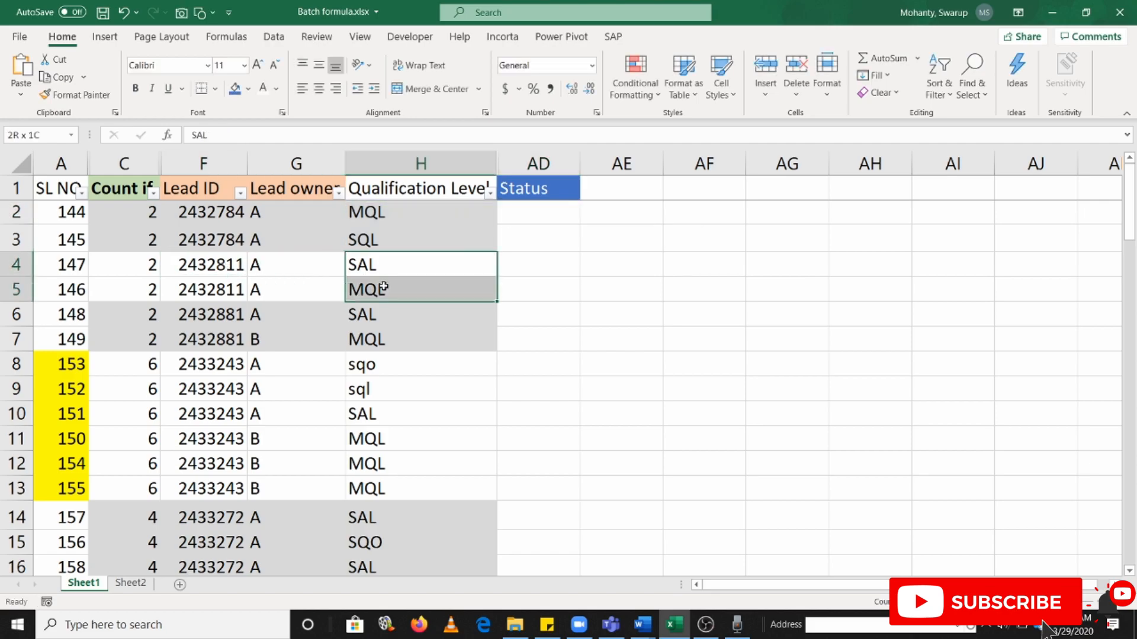
click(207, 317)
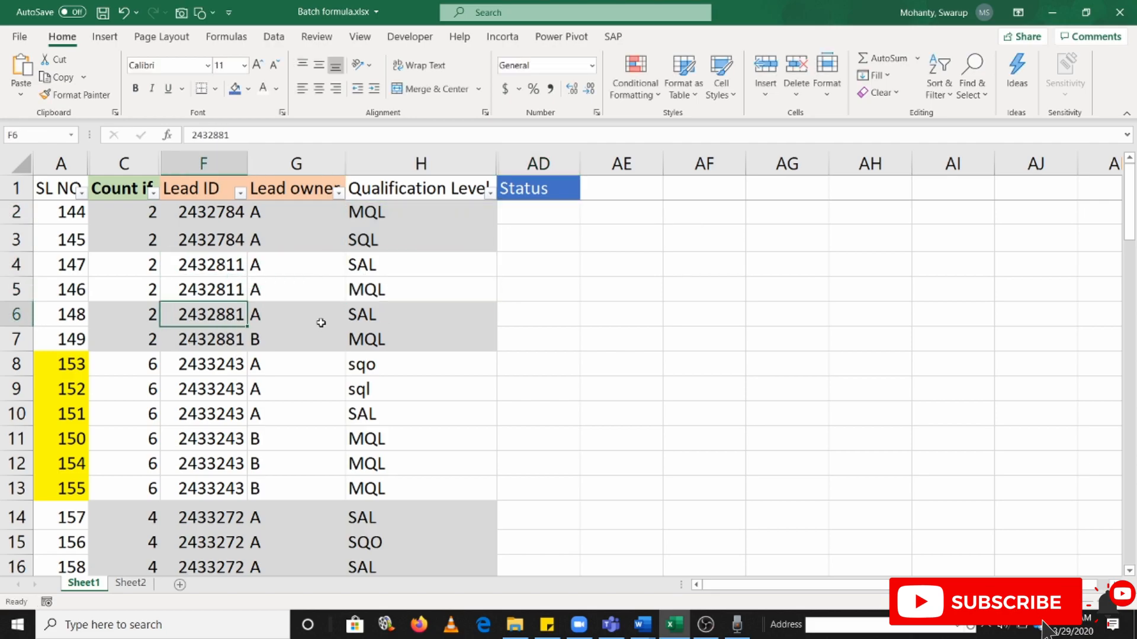
drag(363, 313, 375, 487)
click(201, 363)
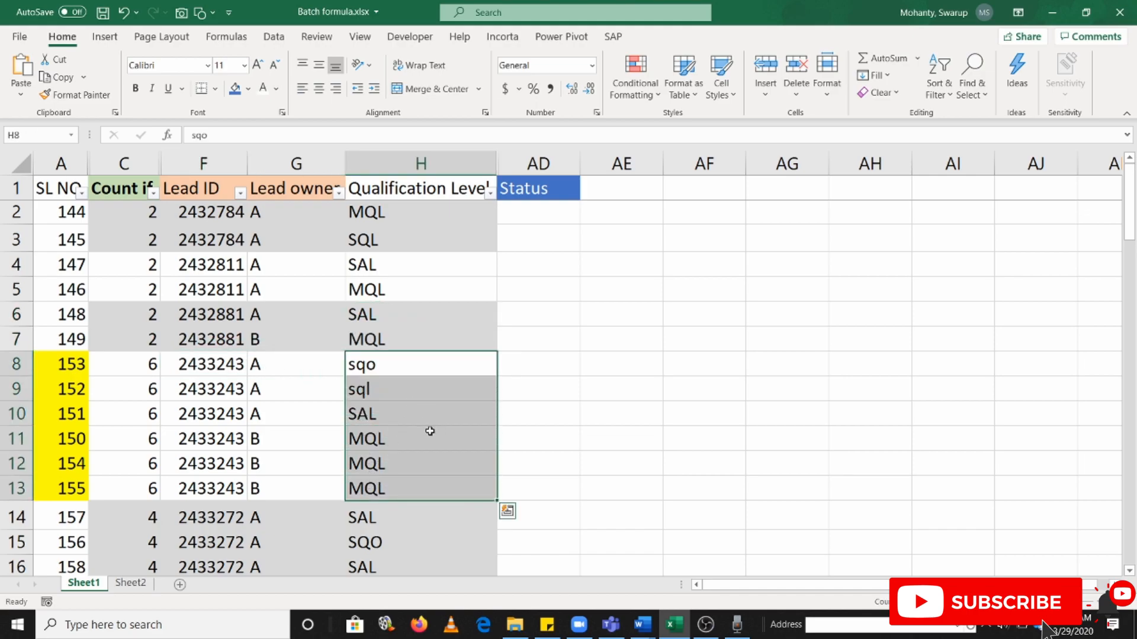
scroll(322, 452, down, 2)
click(192, 369)
drag(389, 374, 377, 441)
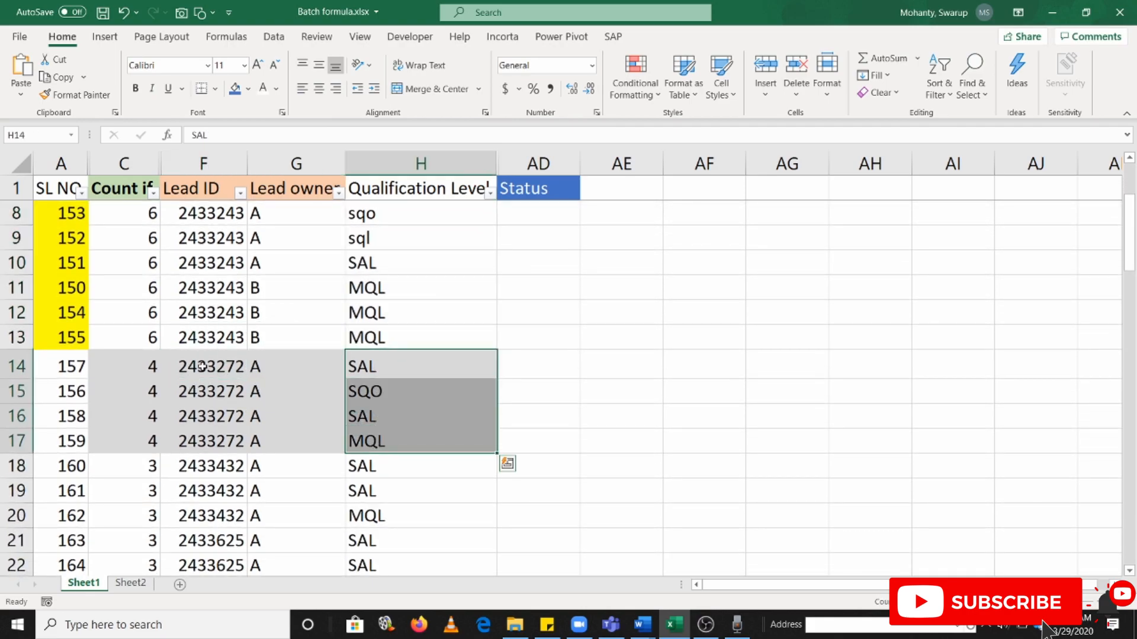
click(314, 365)
click(204, 367)
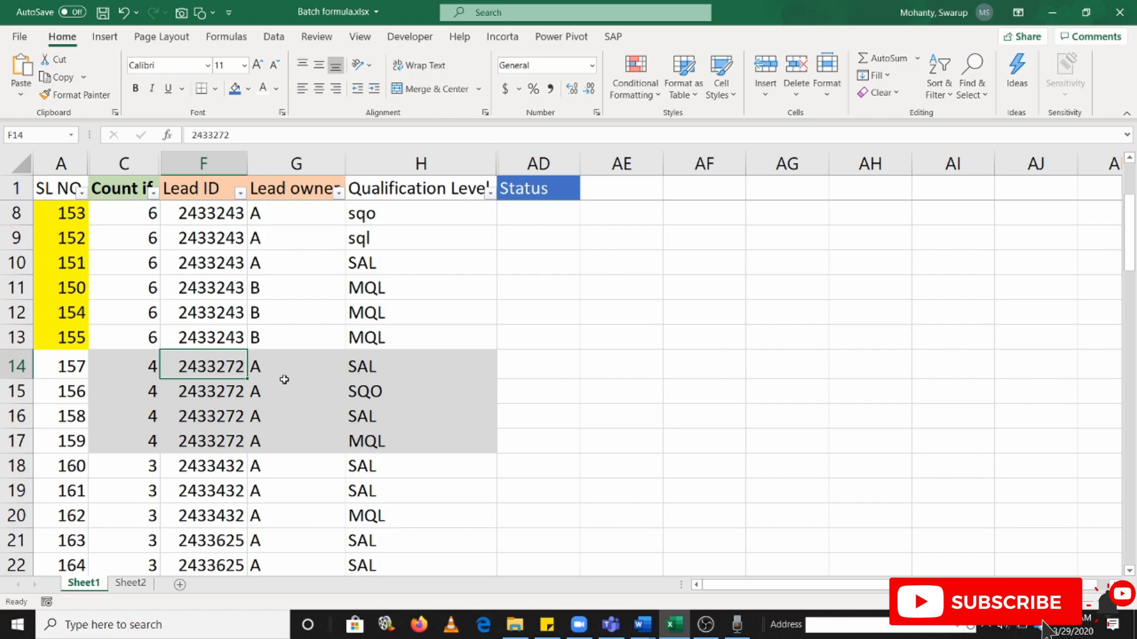
drag(371, 372, 355, 442)
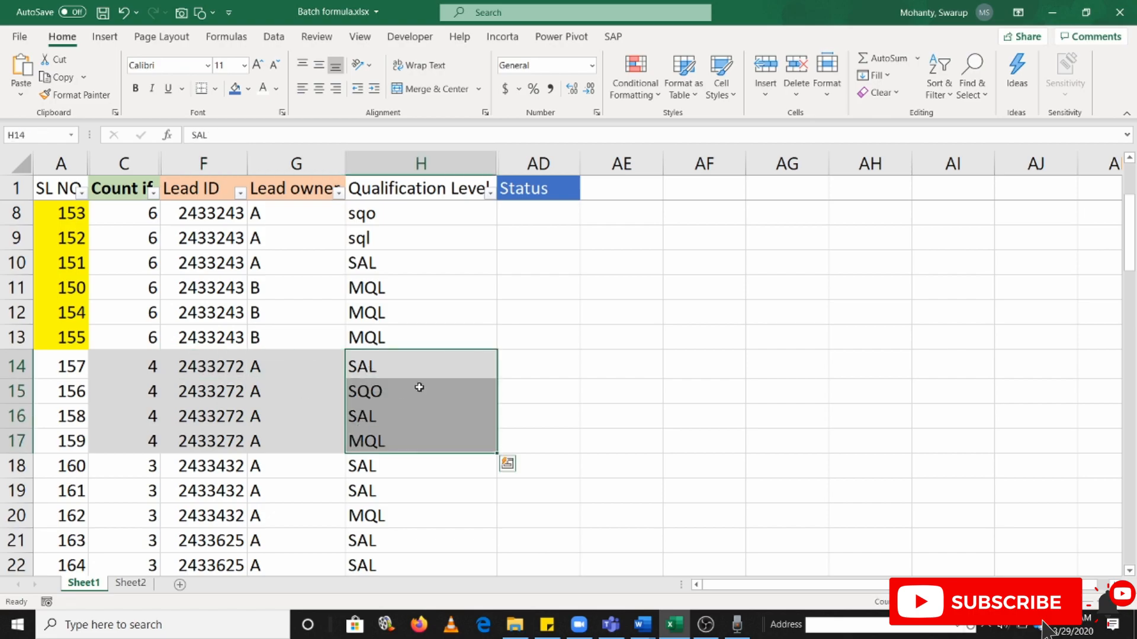
scroll(419, 389, up, 2)
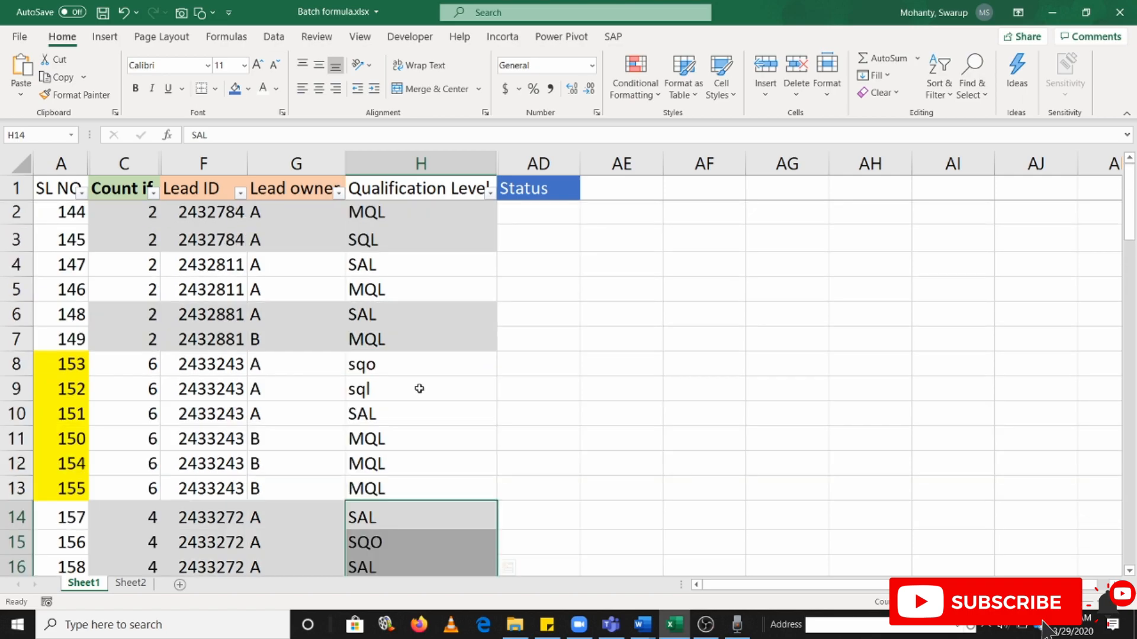
Check the business rules in Word and compare the first lead's qualification levels in H2:H3 with its Status cell AD2
key(alt+Tab)
key(alt+Tab)
click(568, 212)
drag(375, 213, 377, 235)
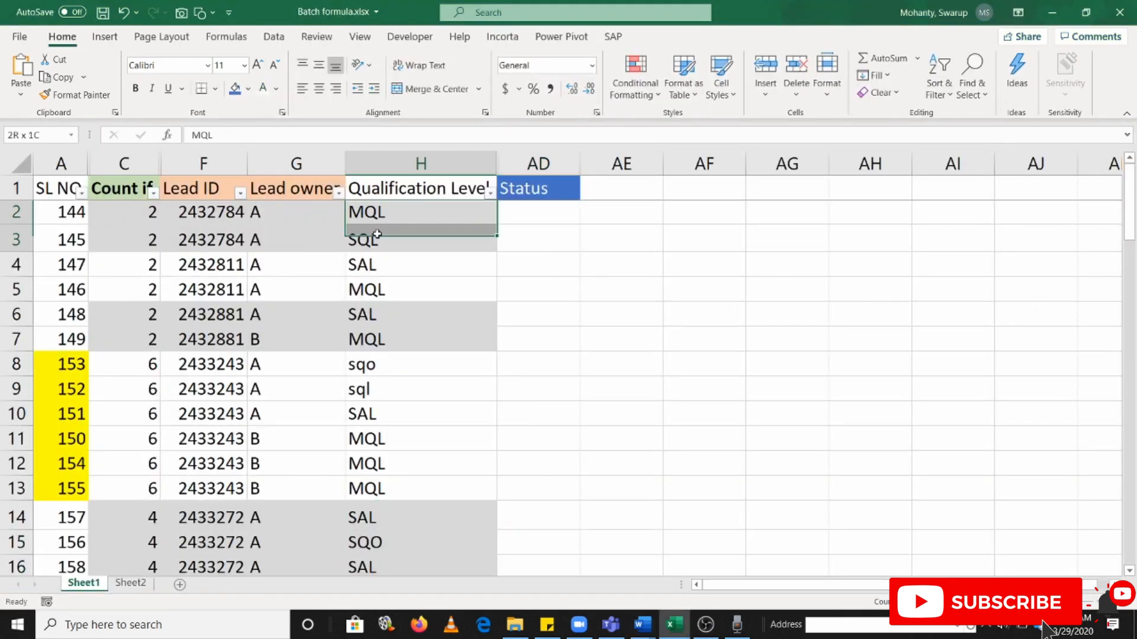
click(561, 213)
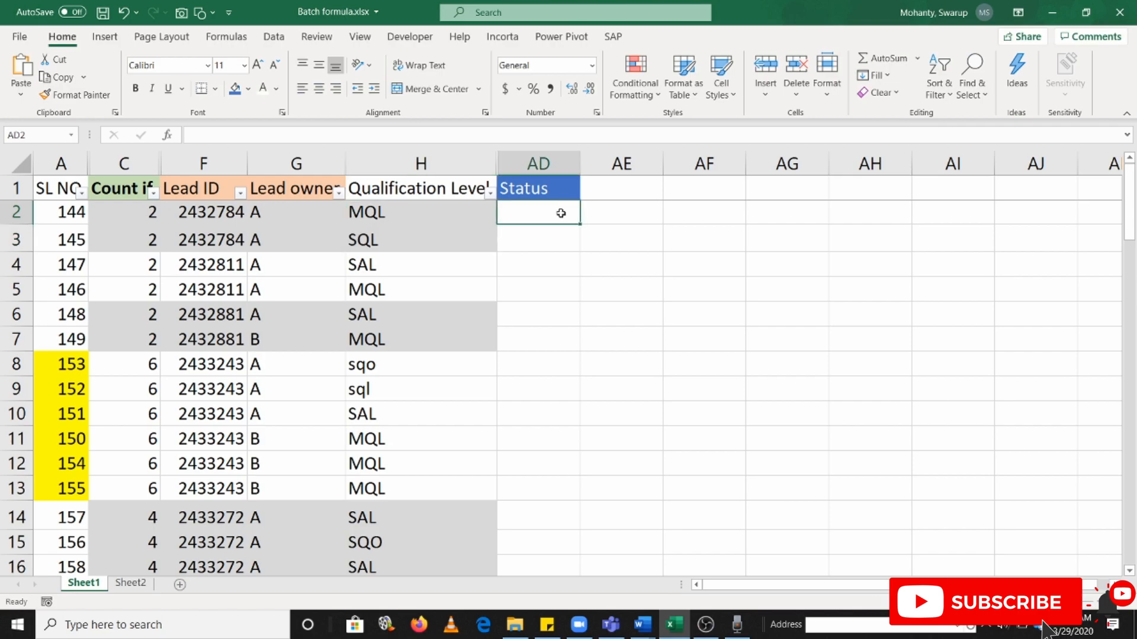
drag(408, 221, 390, 238)
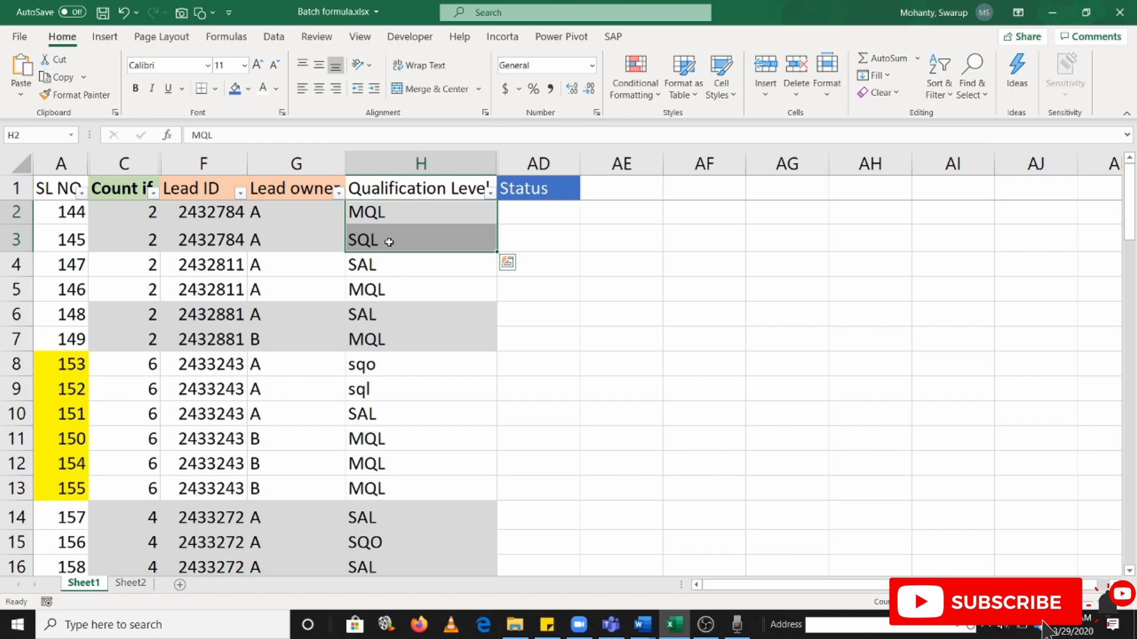
Begin the formula in AD2 as =IF(COUNTIF(H2:H3,"SQL"), consulting the first business rule in Word
click(526, 215)
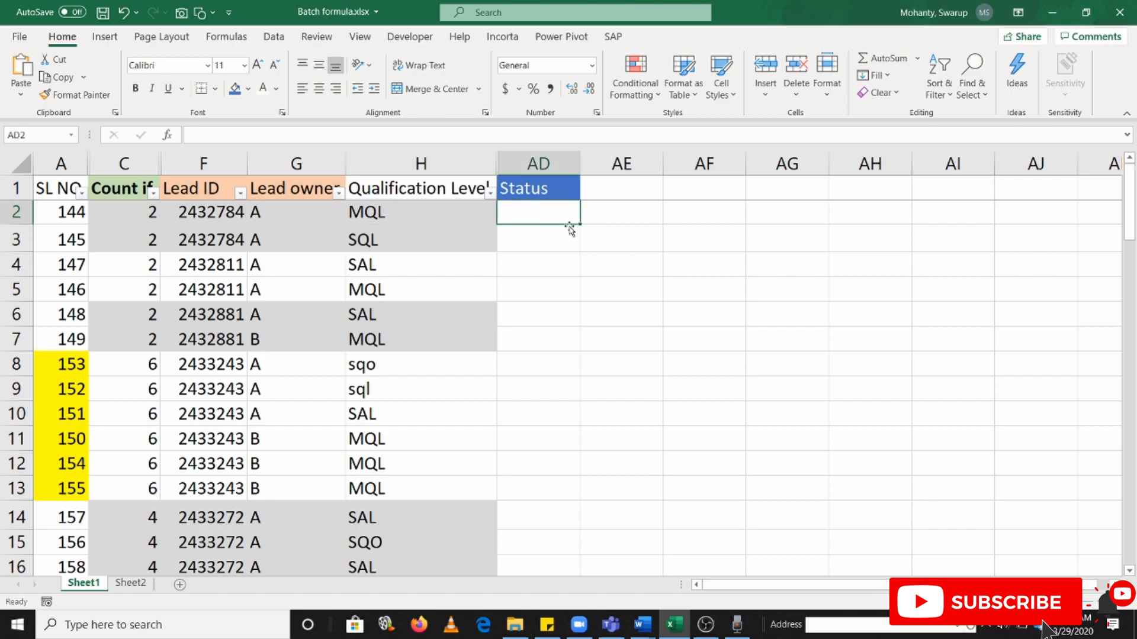
text(=)
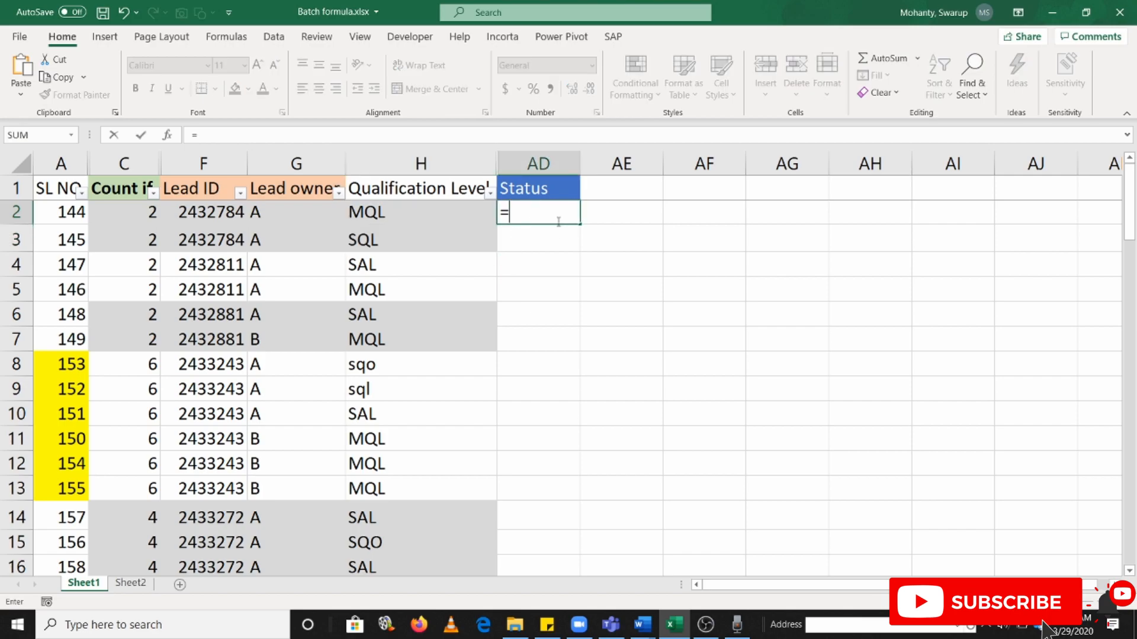
text(IF(countis)
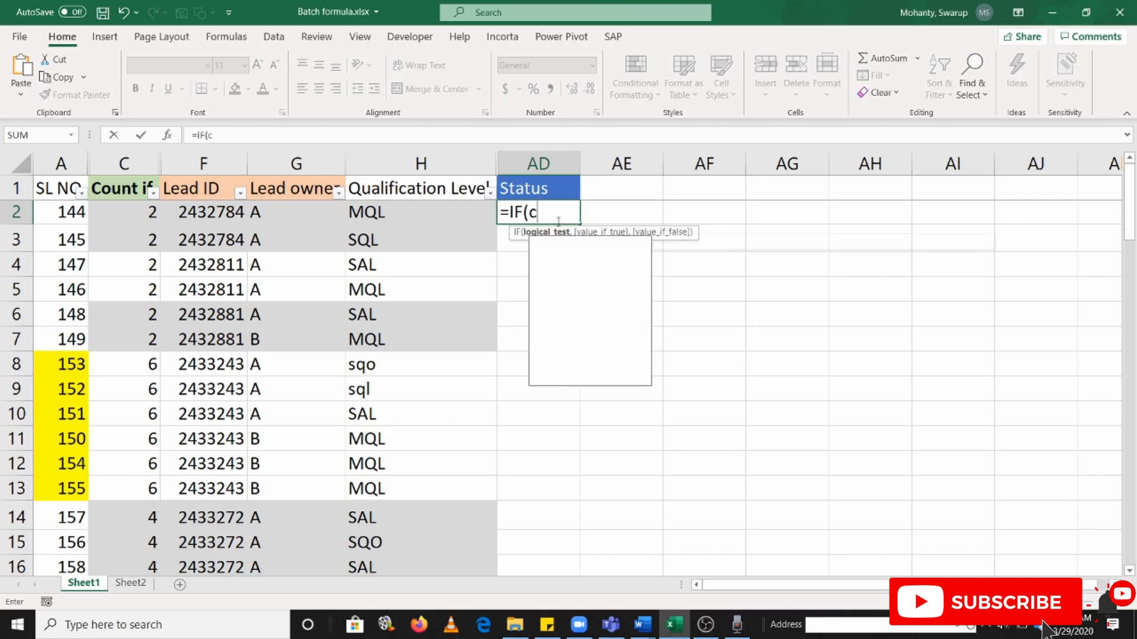
key(BackSpace)
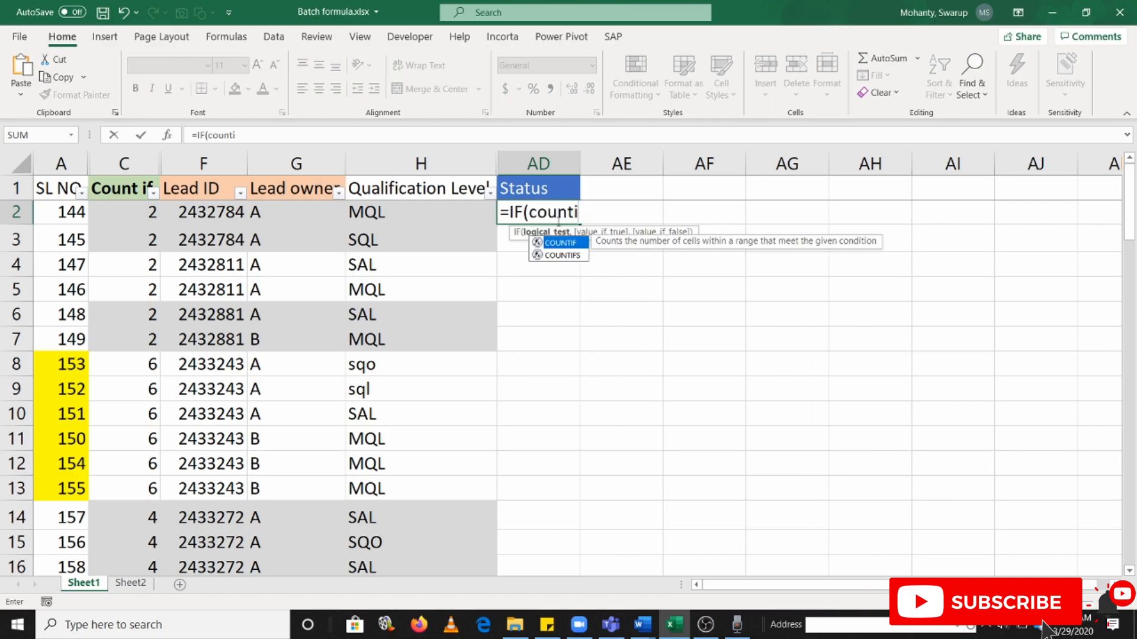
key(Tab)
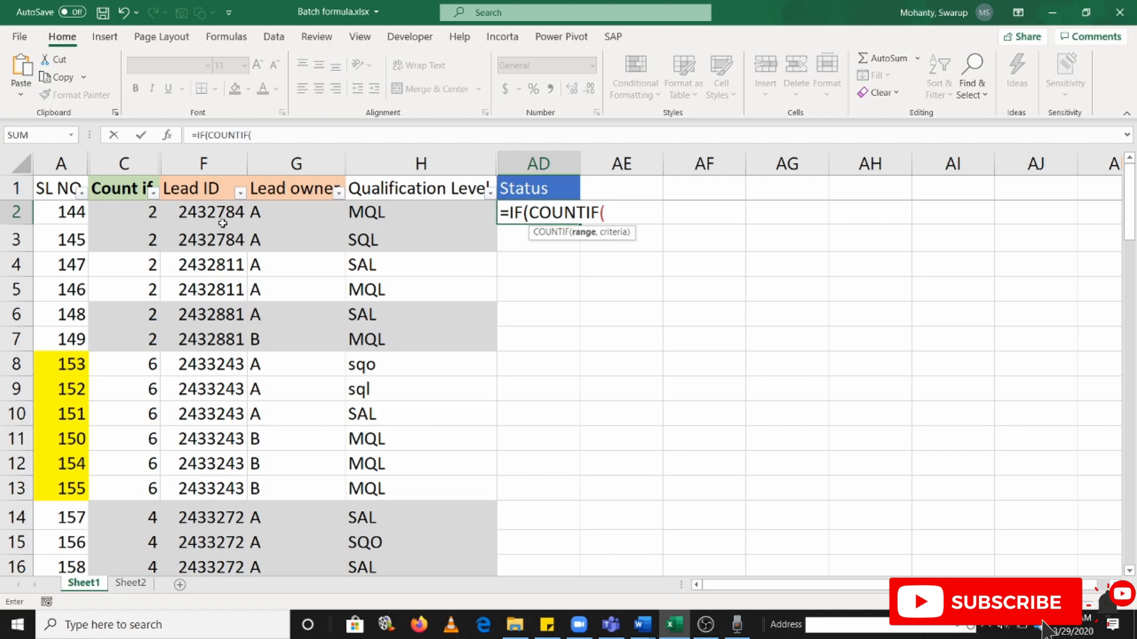
drag(411, 214, 385, 239)
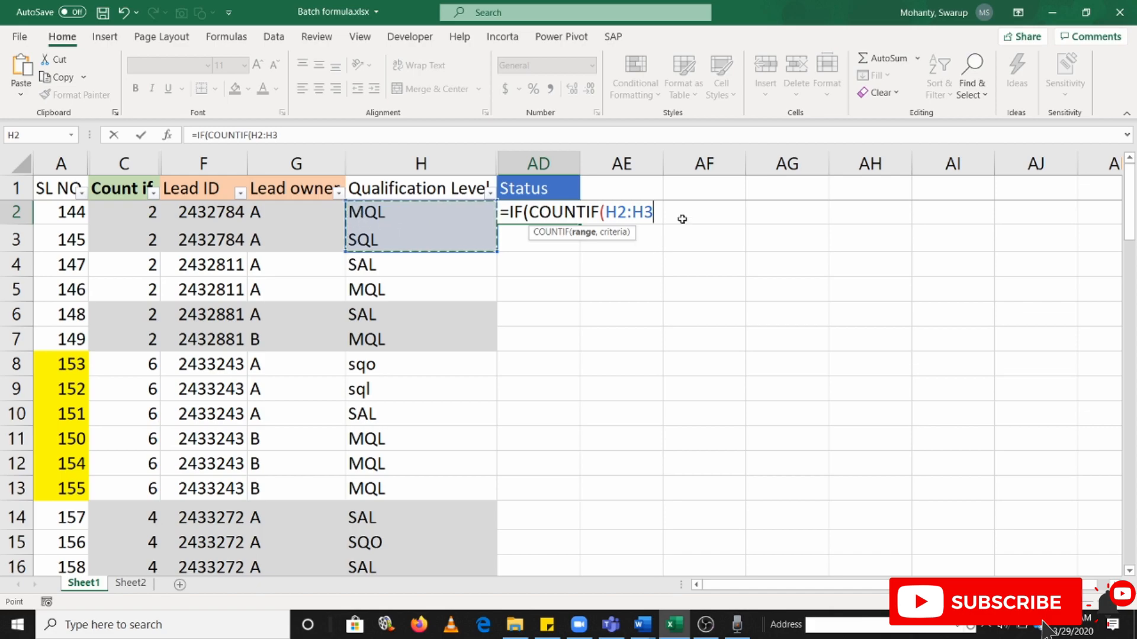
text(,)
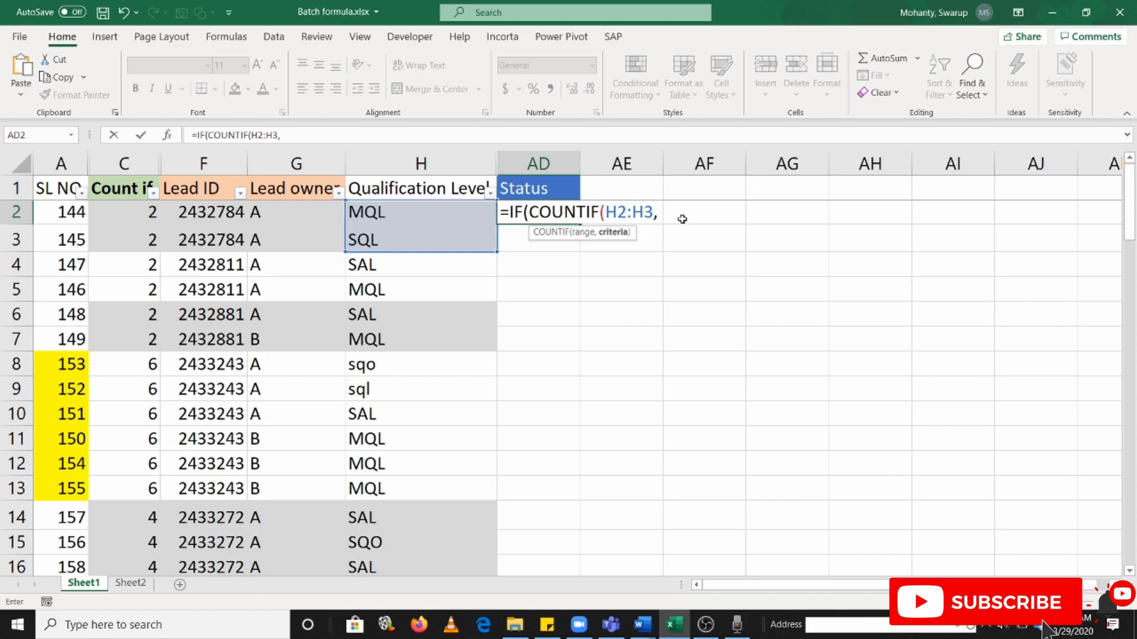
text("SQL")
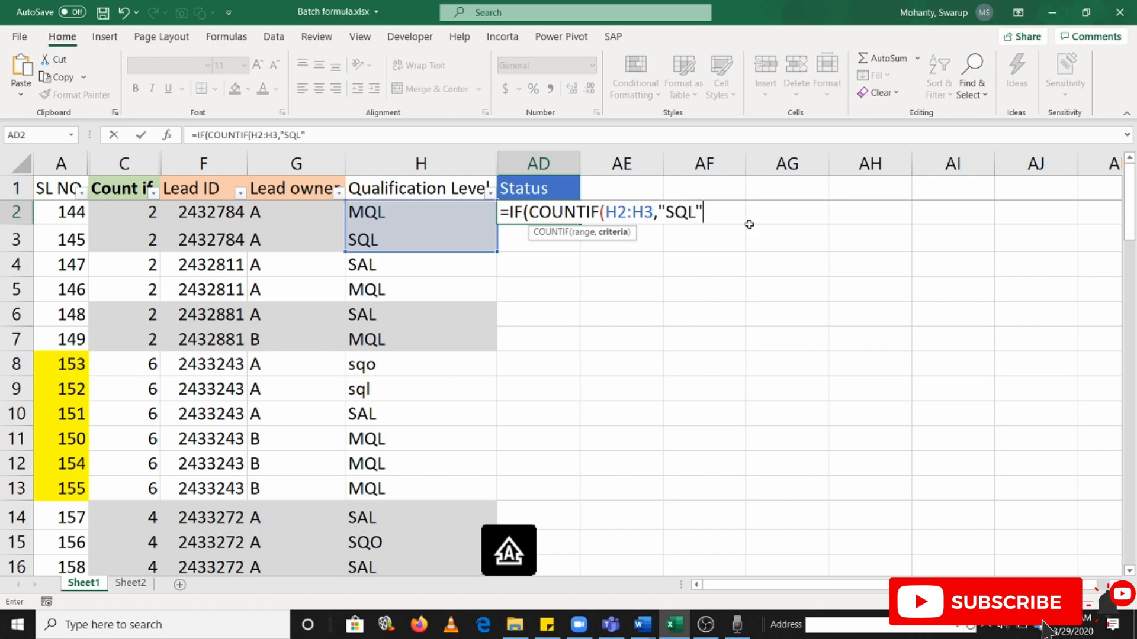
key(alt+Tab)
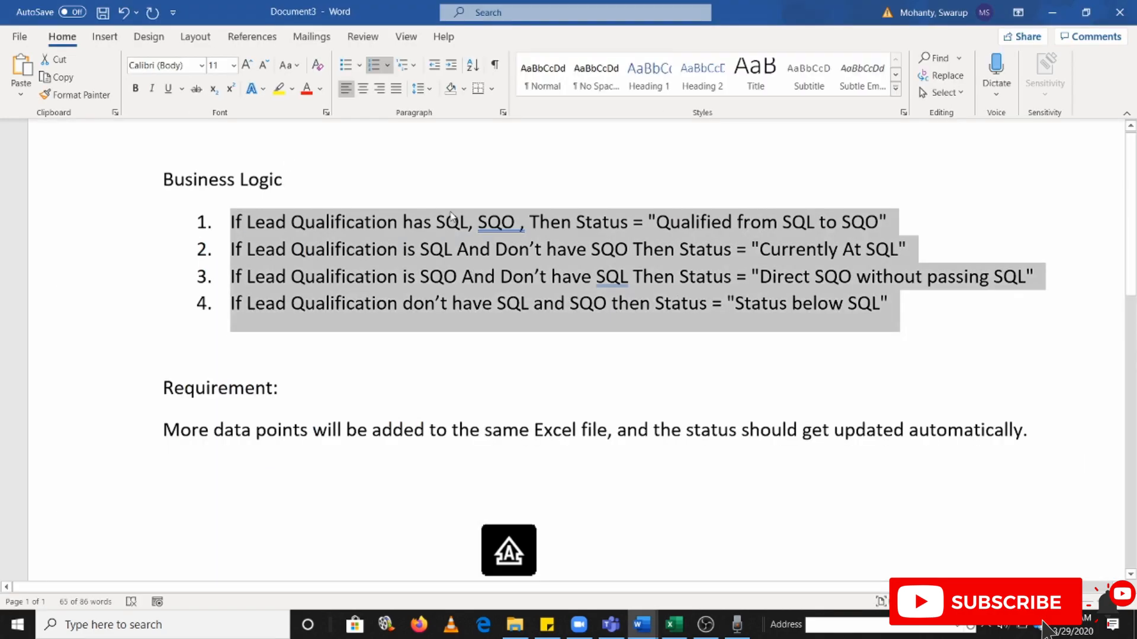
click(501, 222)
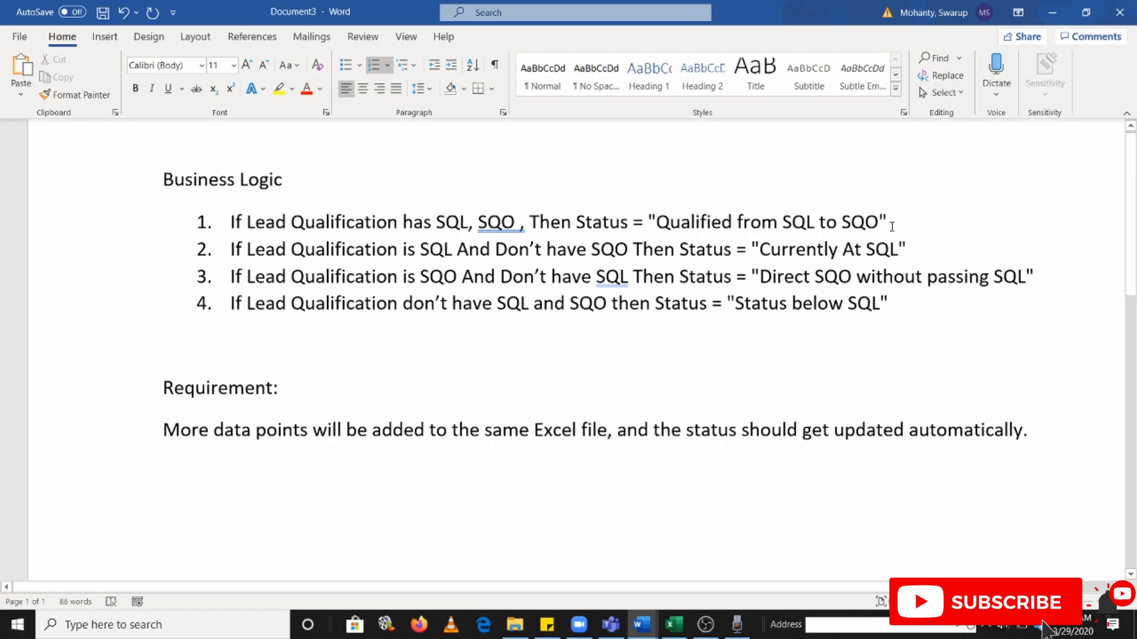
key(alt+Tab)
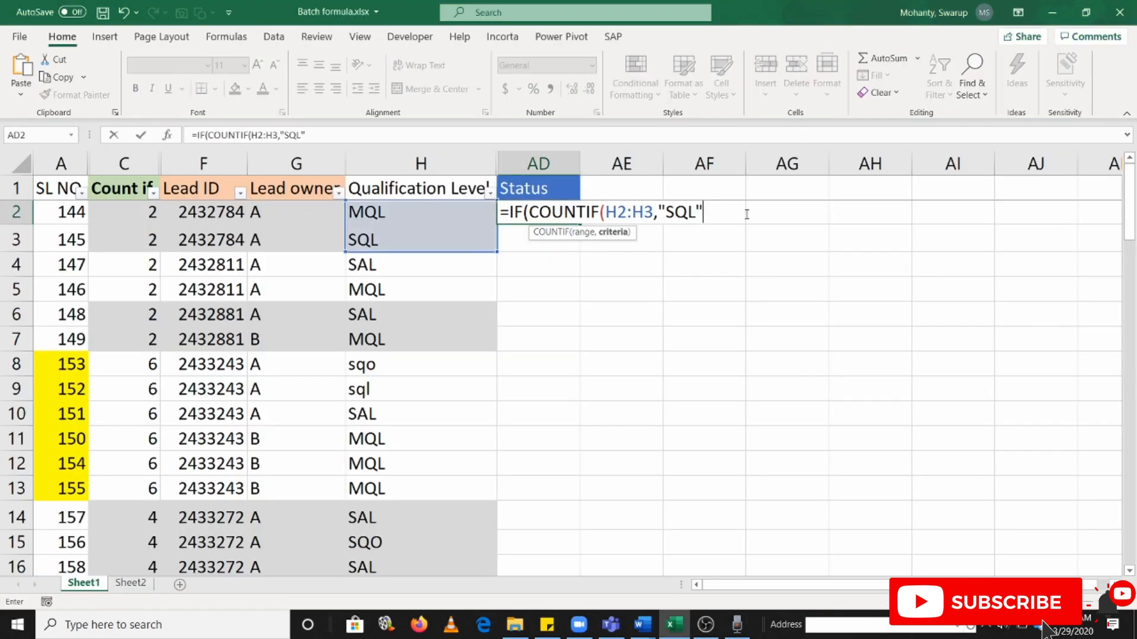
text())
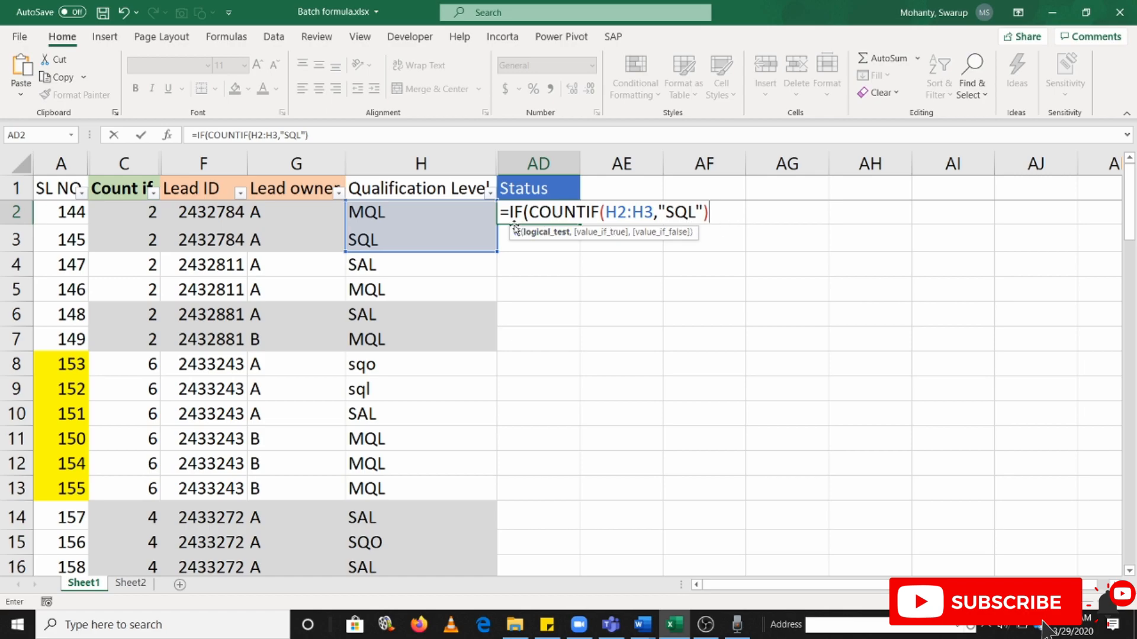
Check the first business rule in Word and wrap AD2's COUNTIF(H2:H3,"SQL") inside an AND( function as its first condition
key(alt+Tab)
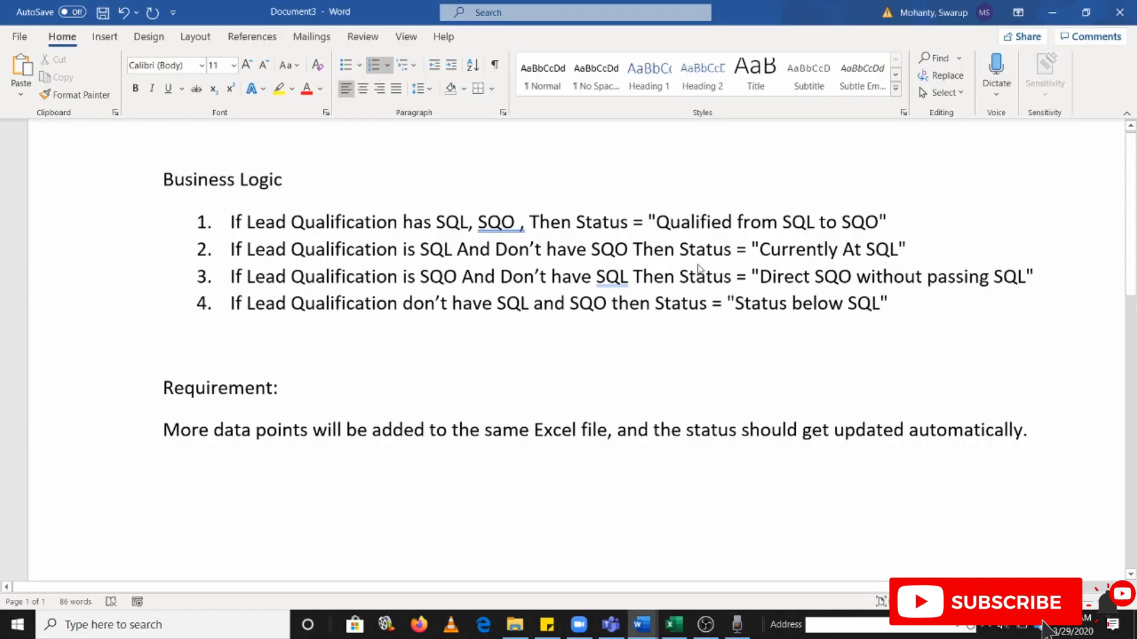
key(alt+Tab)
click(531, 214)
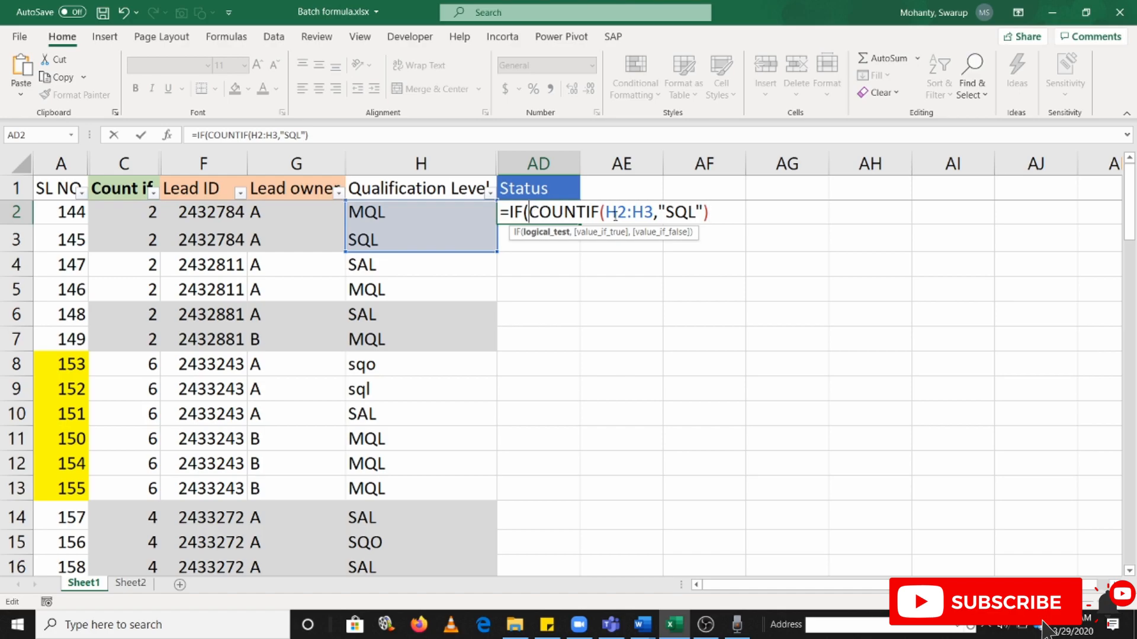
text(AND()
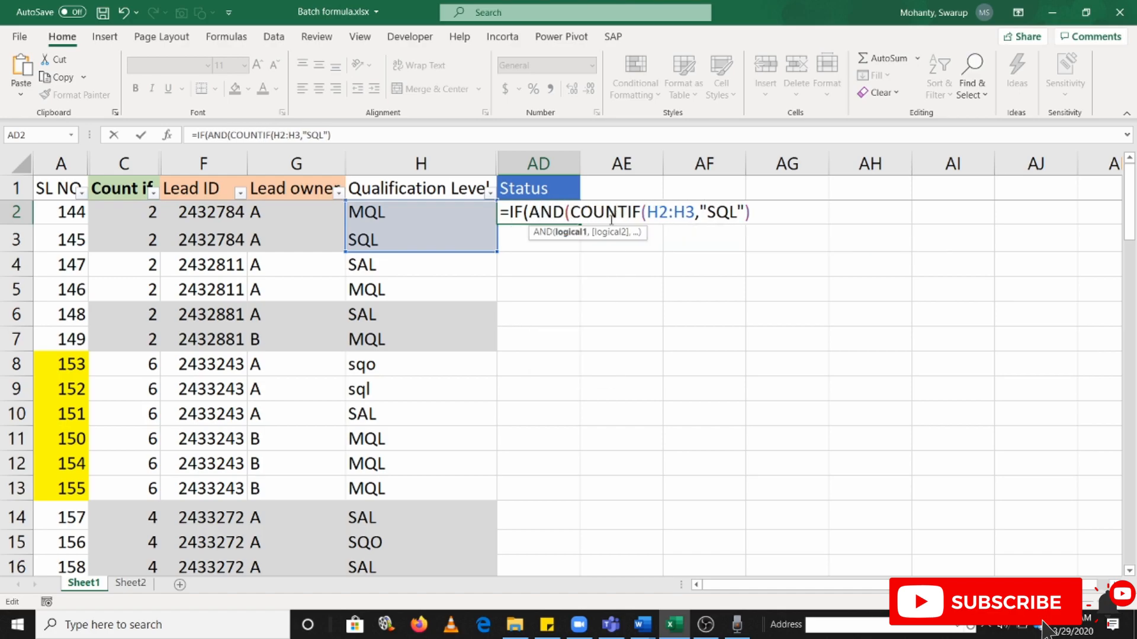
click(753, 214)
text(,)
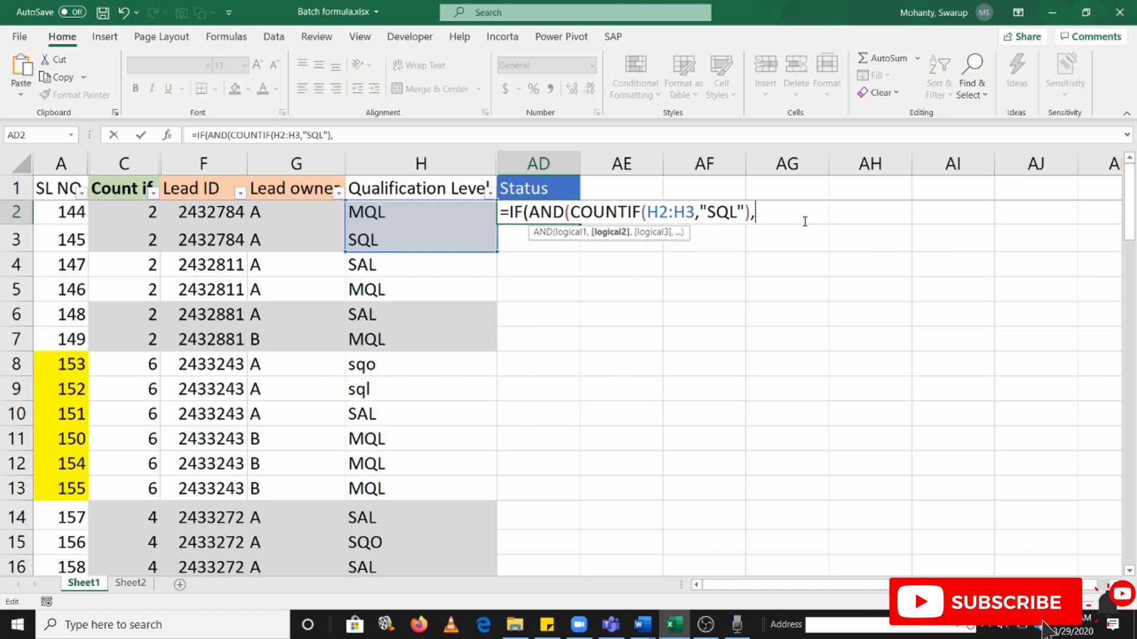
text(COUNTI)
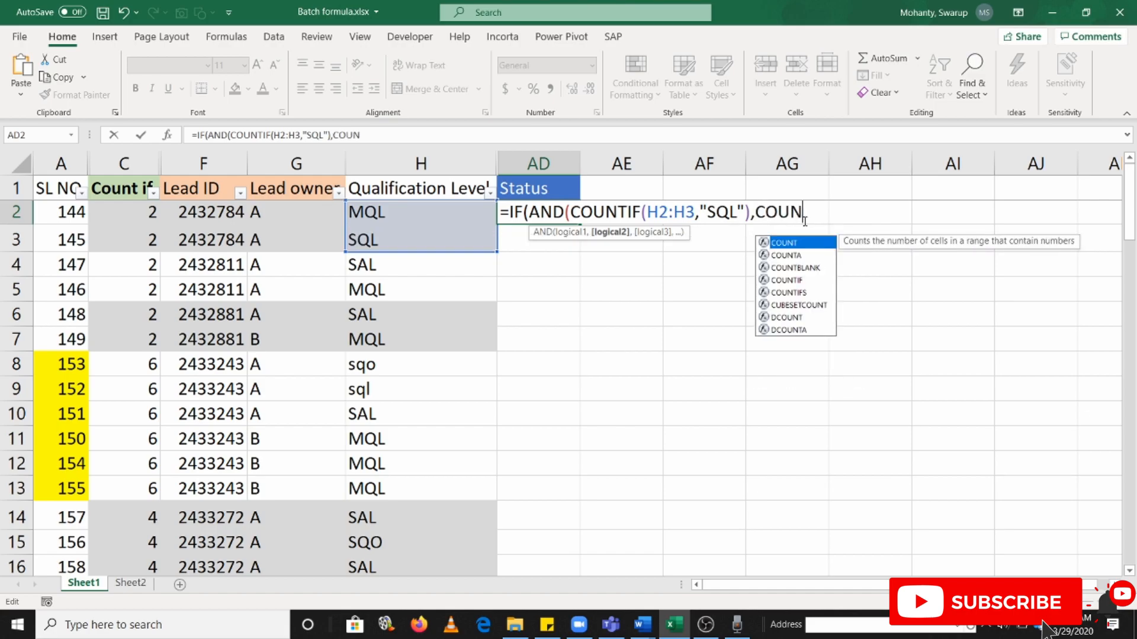
text(F()
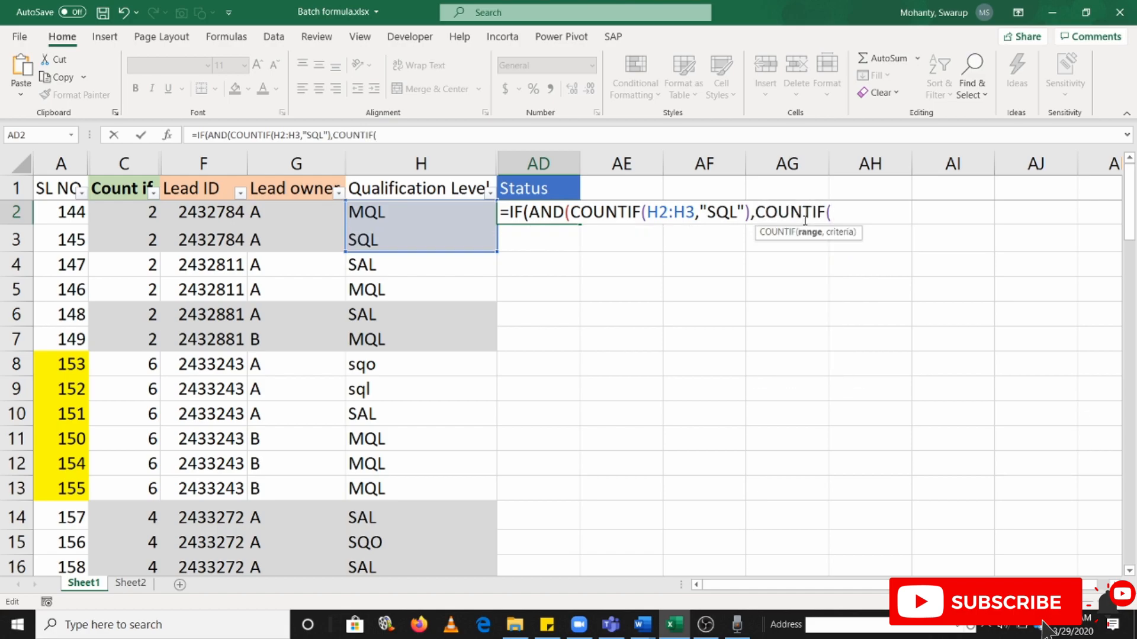
Add COUNTIF(H2:H3,"SQO") as the second AND condition in the AD2 formula and close the AND function
drag(393, 216, 393, 237)
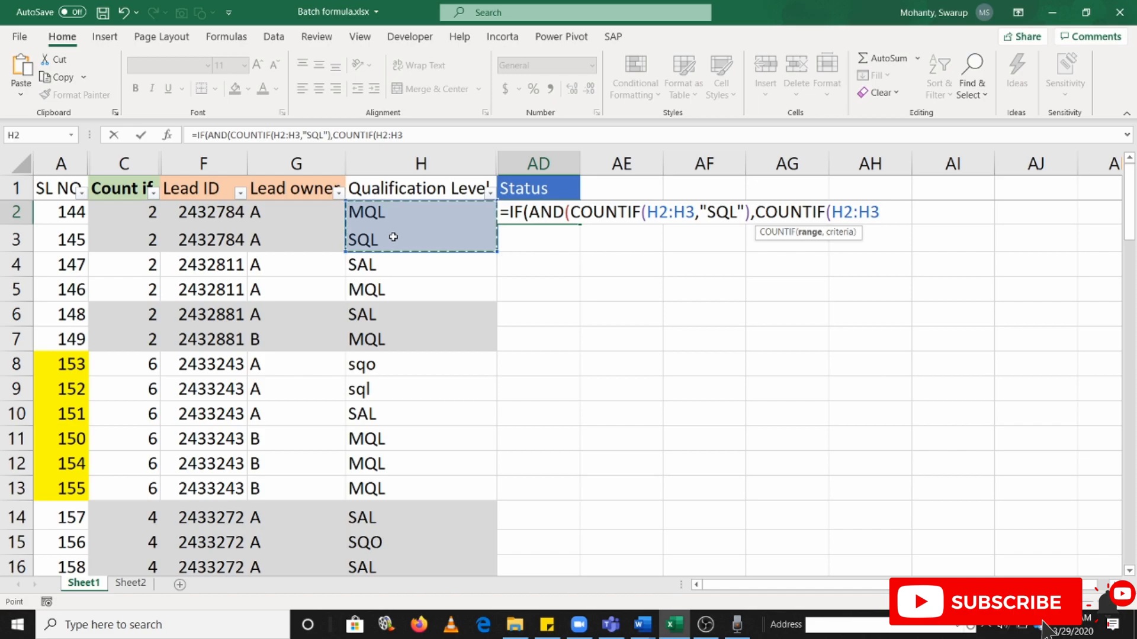
text(,")
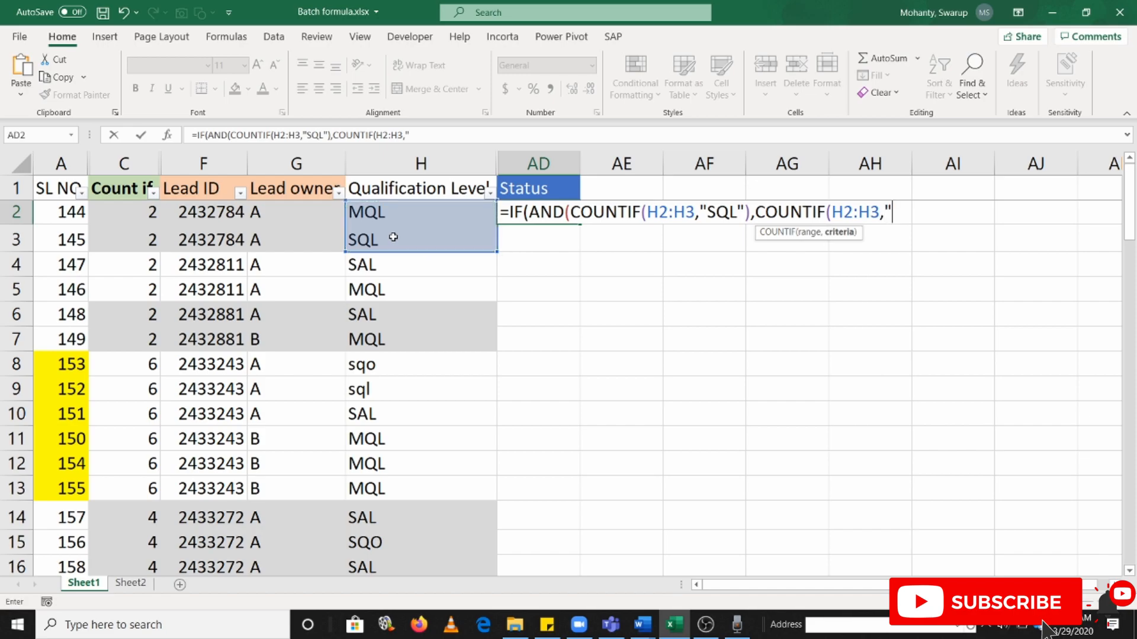
text(SQO"))
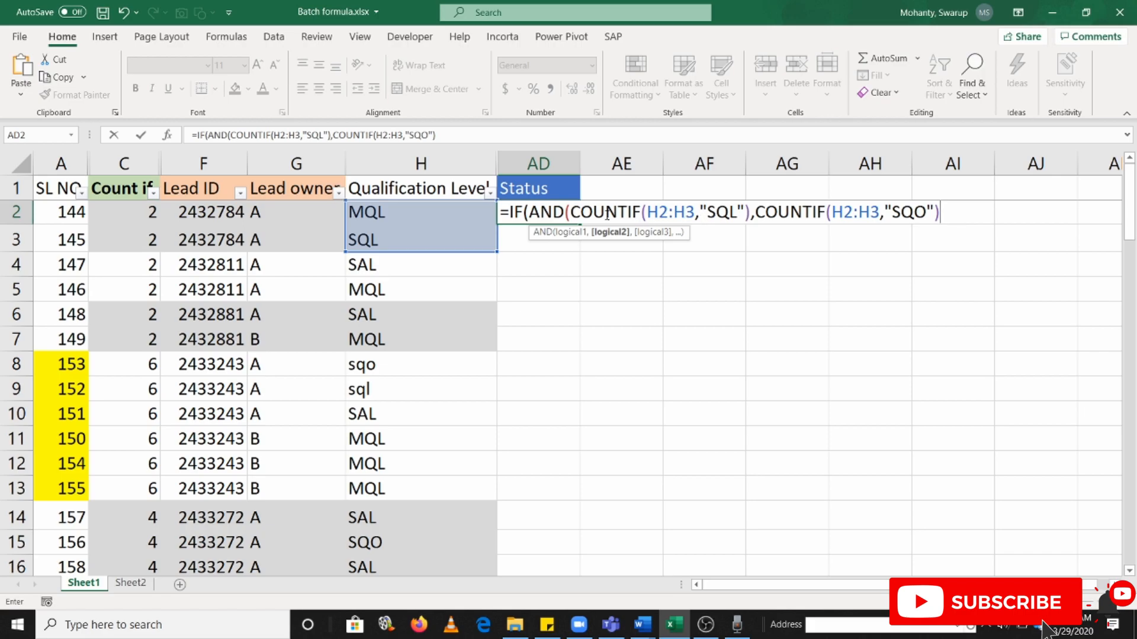
text())
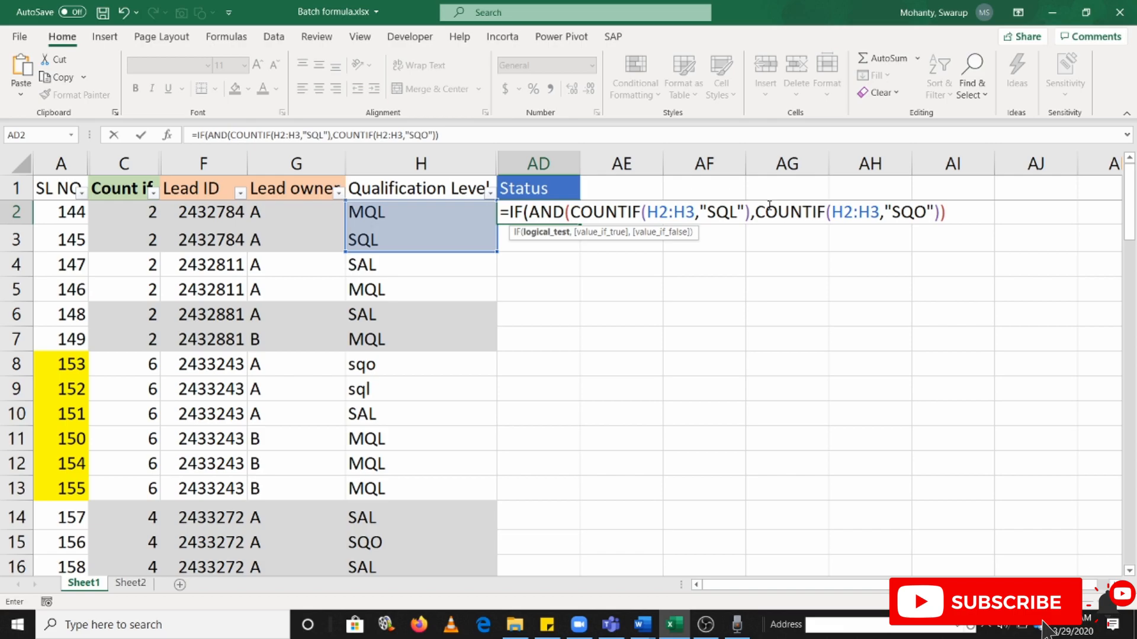
Copy the status text "Qualified from SQL to SQO" from Word's first rule into the AD2 formula as the IF's value if true
click(966, 213)
text(,)
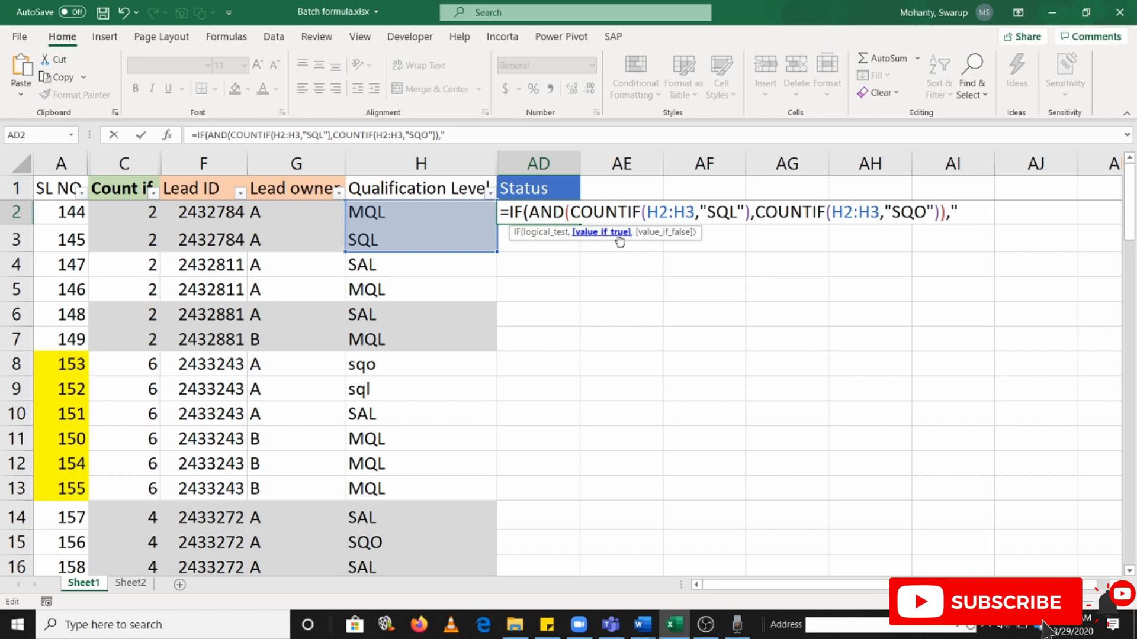
key(alt+Tab)
drag(656, 224, 882, 232)
key(ctrl+c)
key(alt+Tab)
key(ctrl+v)
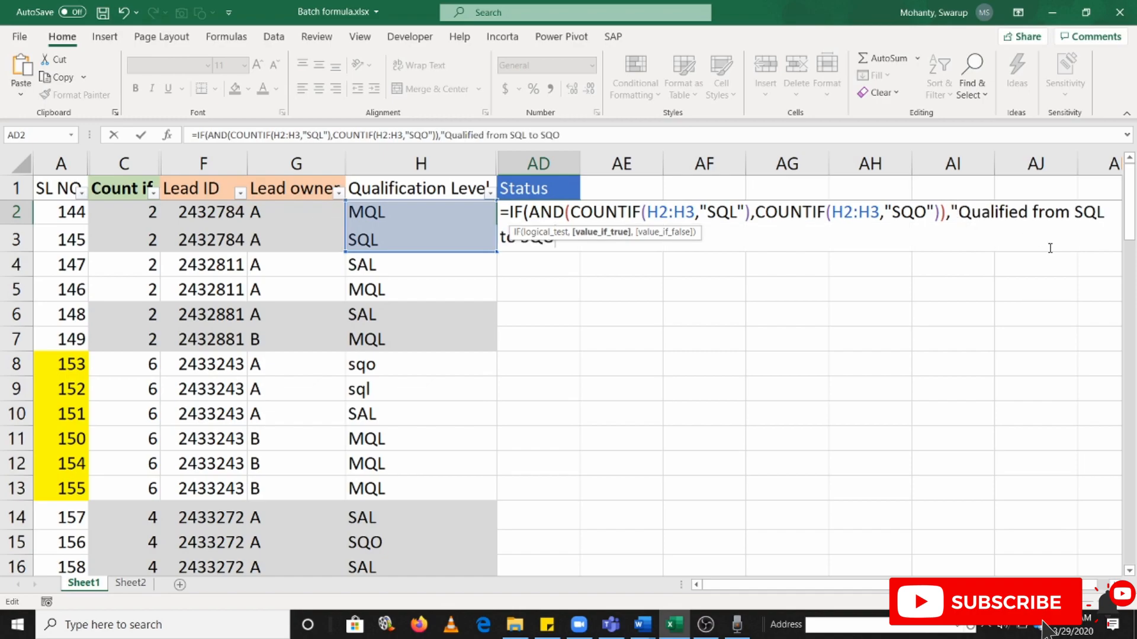
text(",)
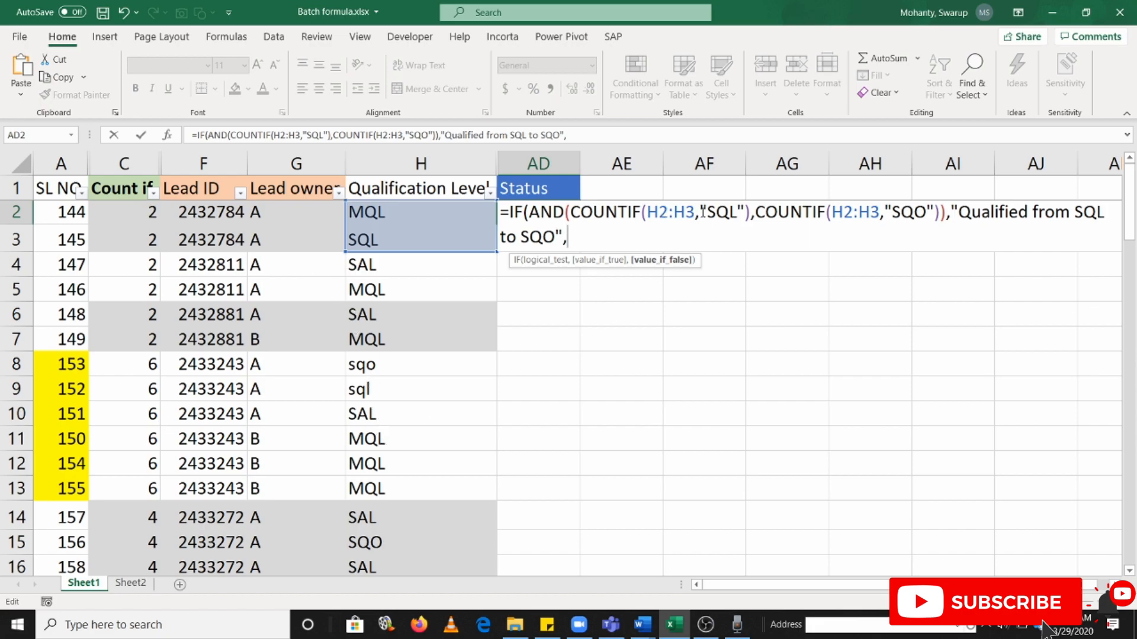
drag(661, 217, 718, 214)
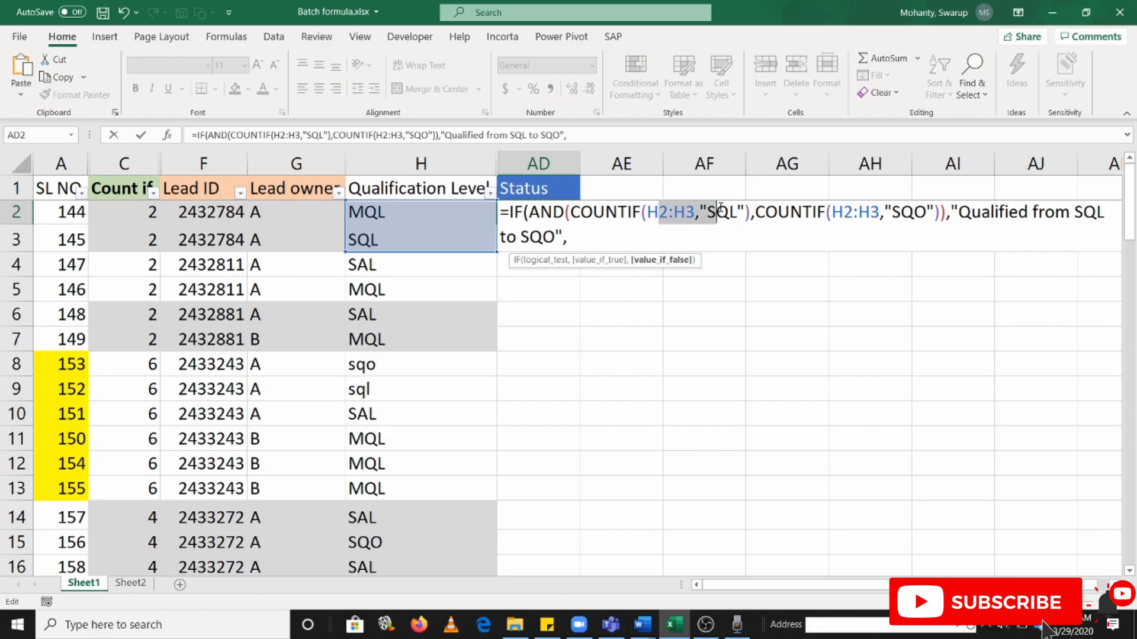
click(570, 237)
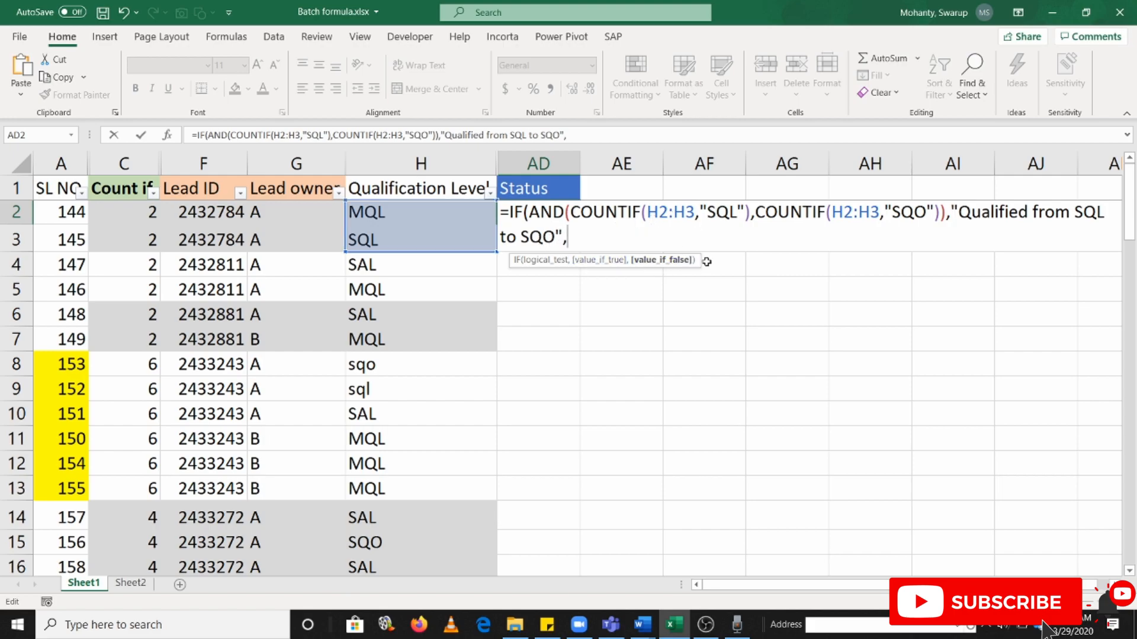
Start a nested IF in the value-if-false argument of AD2 with COUNTIF over the range H2:H3
text(IF)
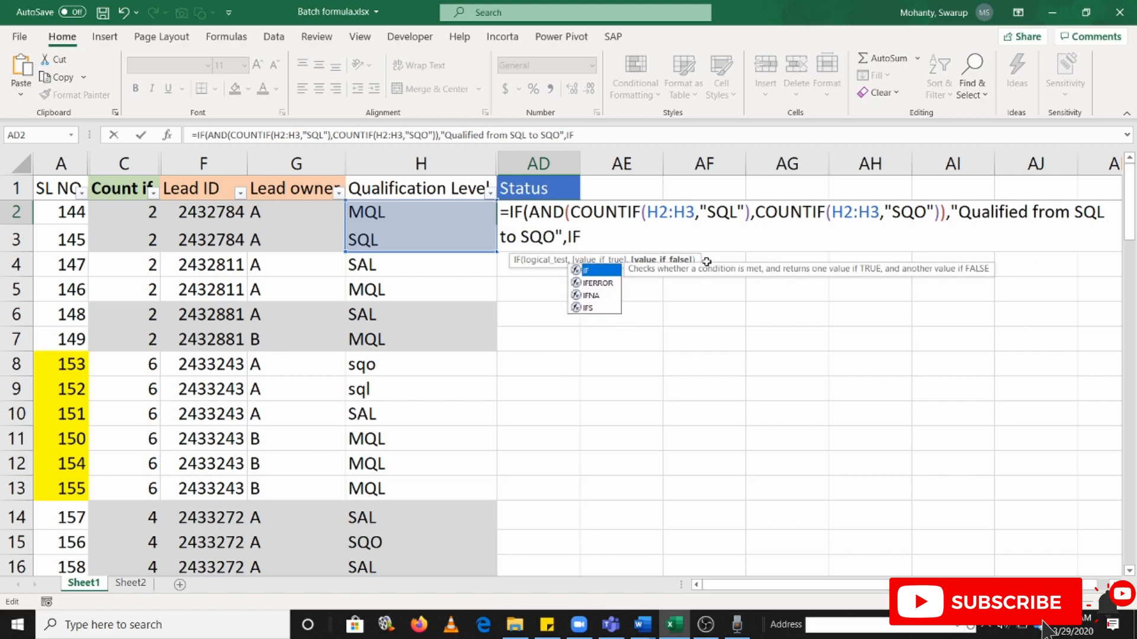
text((COUN)
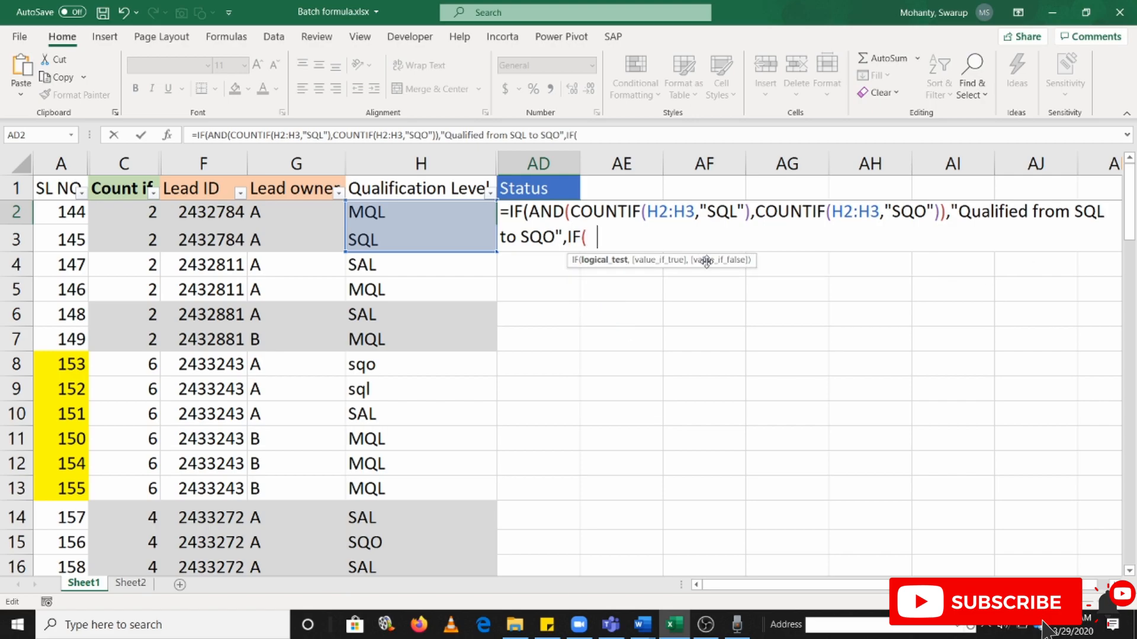
text(TIF()
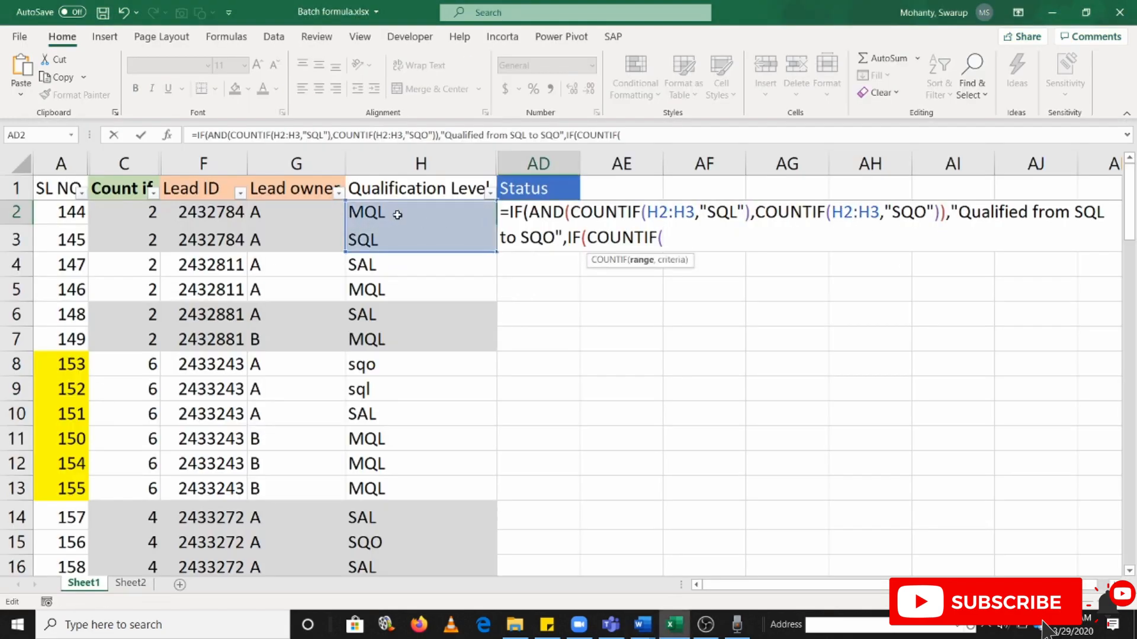
drag(394, 214, 394, 234)
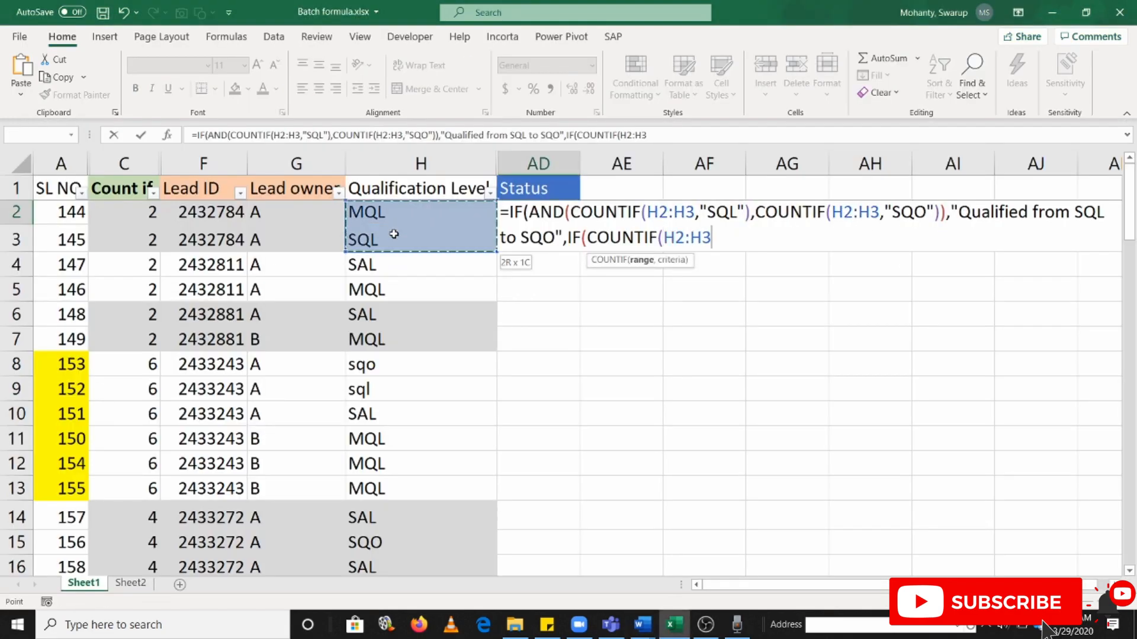
text())
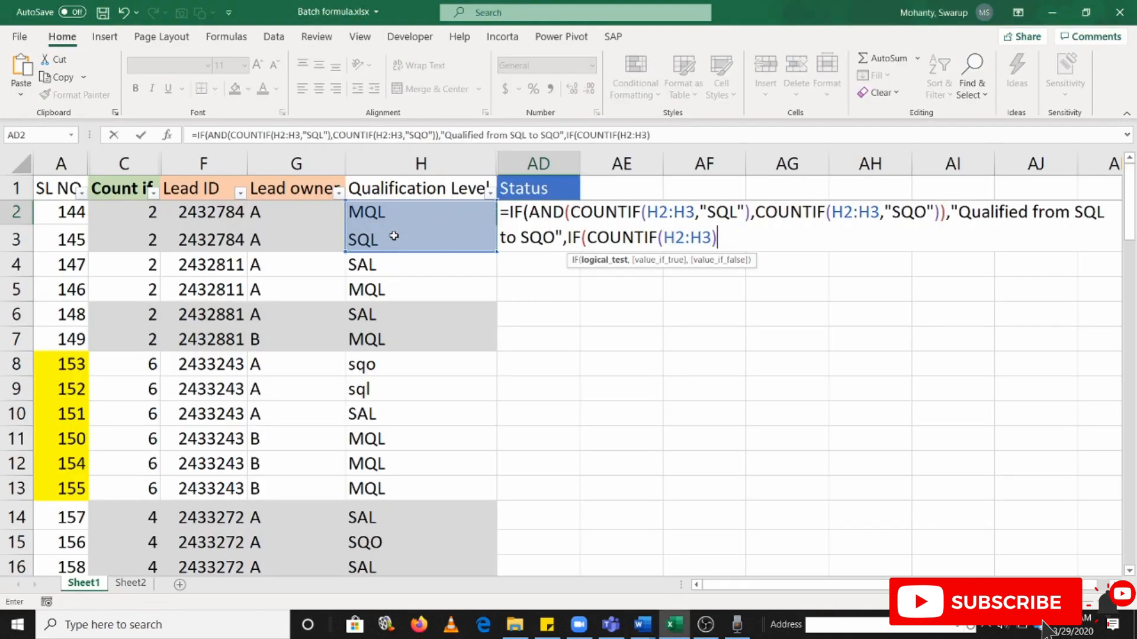
text(=)
key(BackSpace)
key(BackSpace)
text(,)
Consult Word's second rule and complete the nested IF's COUNTIF with the criterion "SQL"
key(alt+Tab)
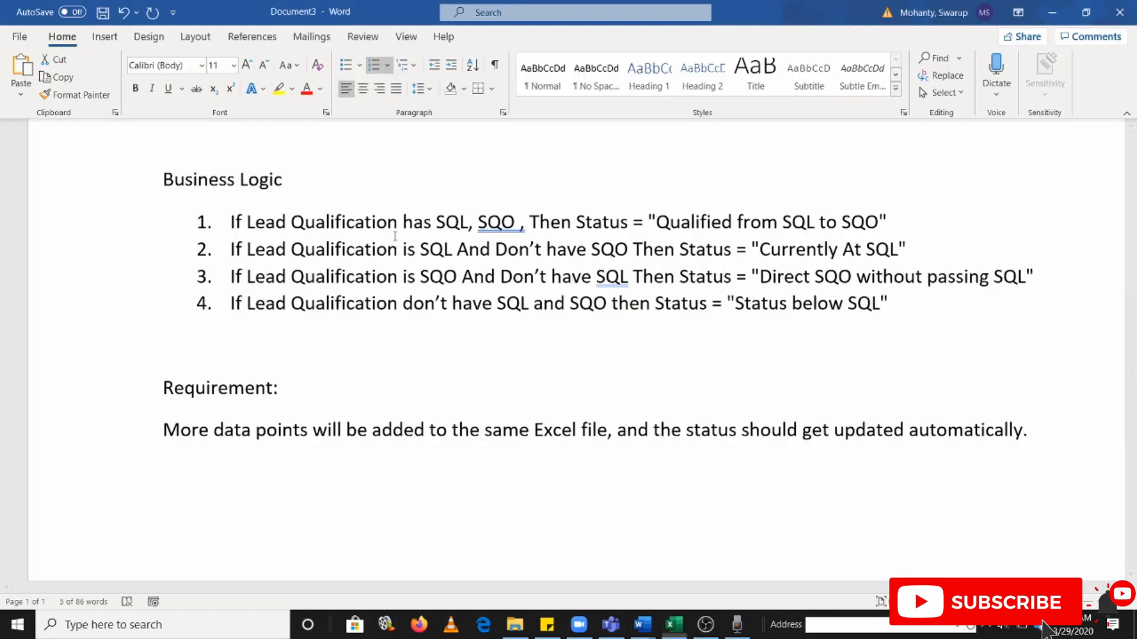
key(alt+Tab)
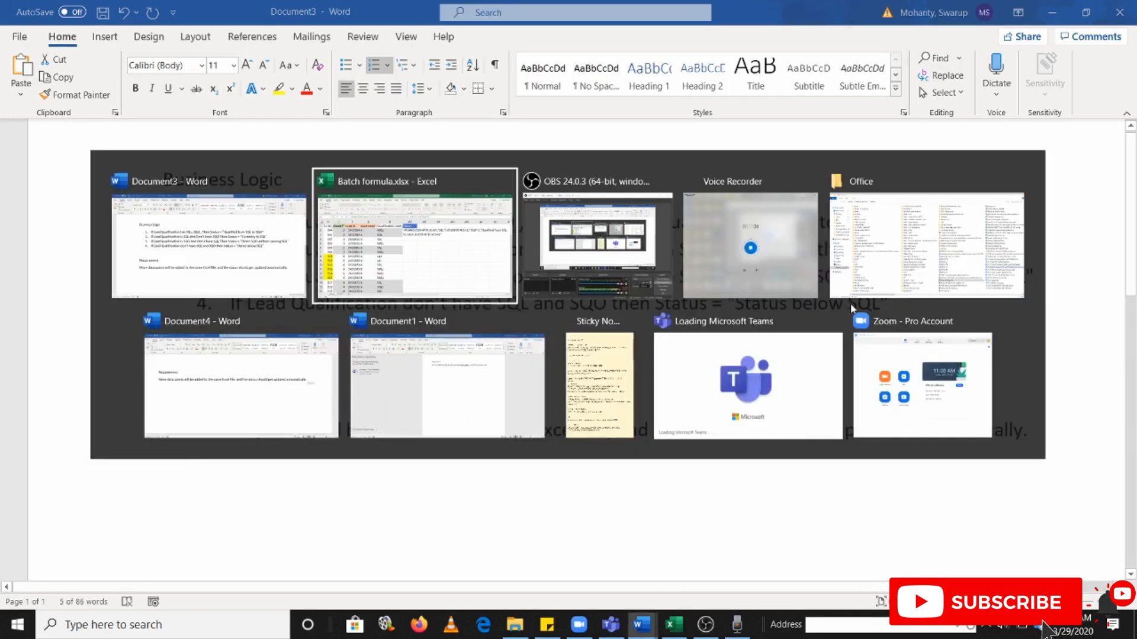
text(SQL",)
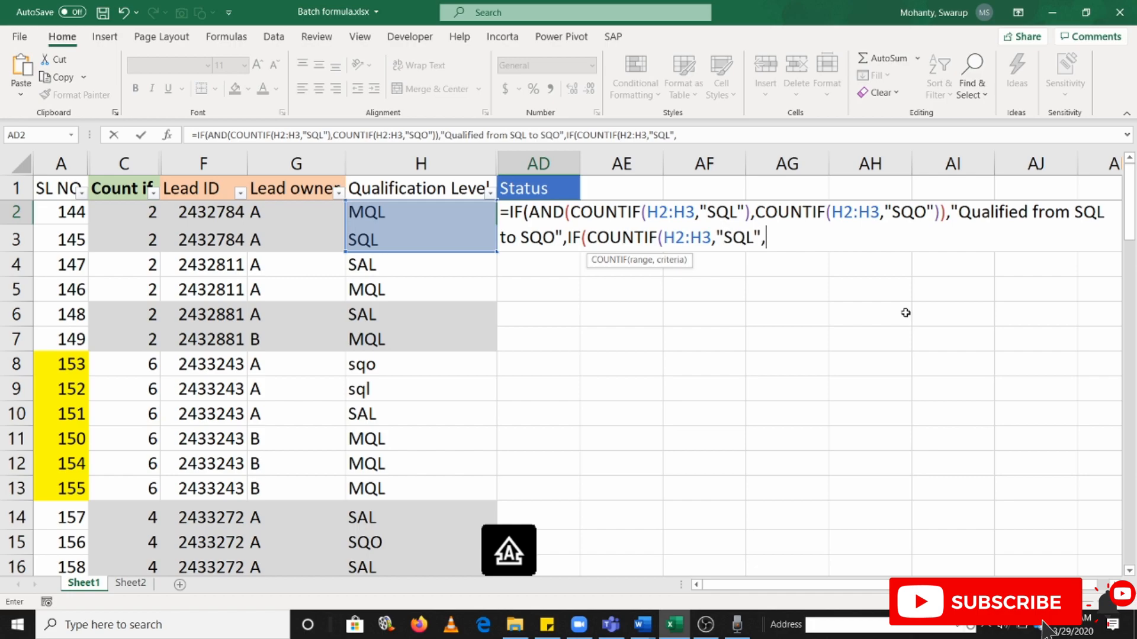
key(BackSpace)
text())
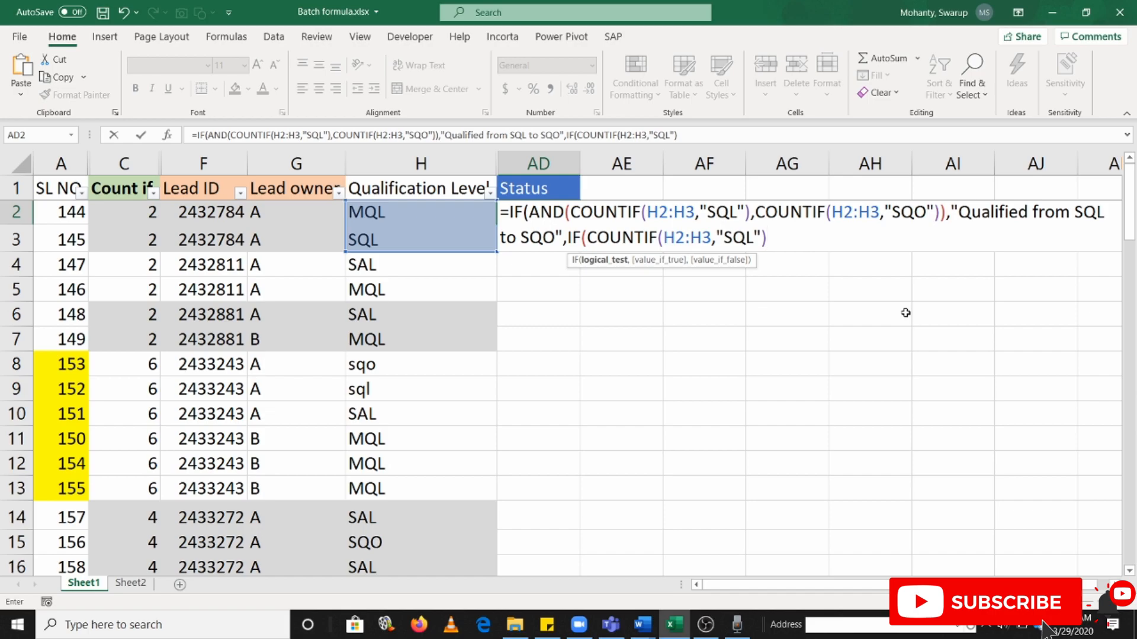
Copy "Currently At SQL" from Word's second rule into the AD2 formula as the nested IF's value if true
text(,)
key(alt+Tab)
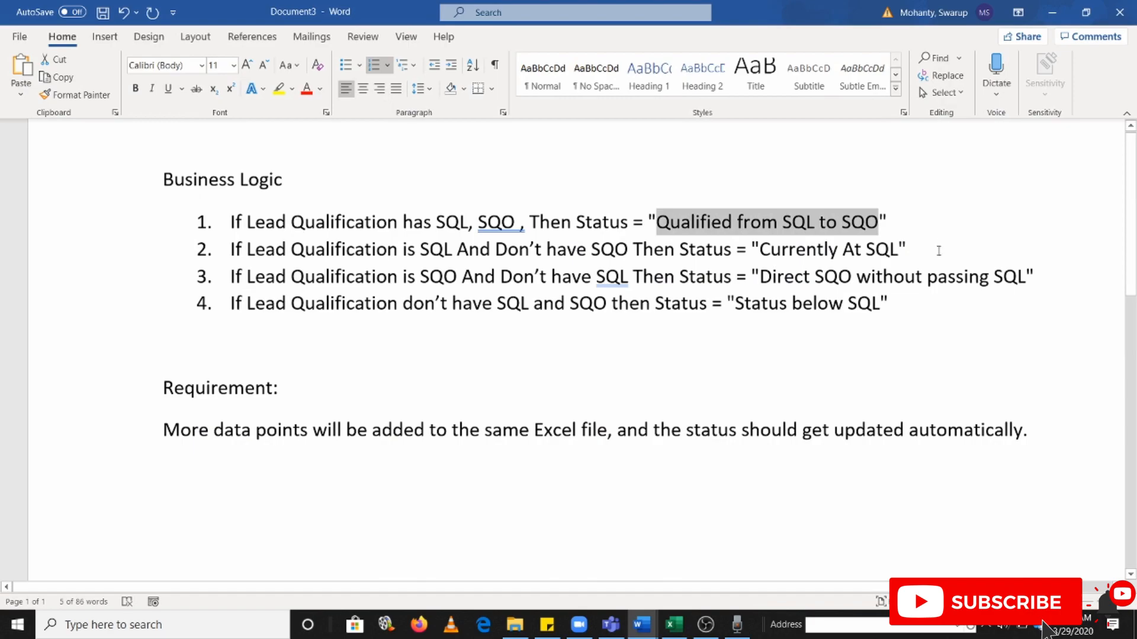
triple_click(802, 250)
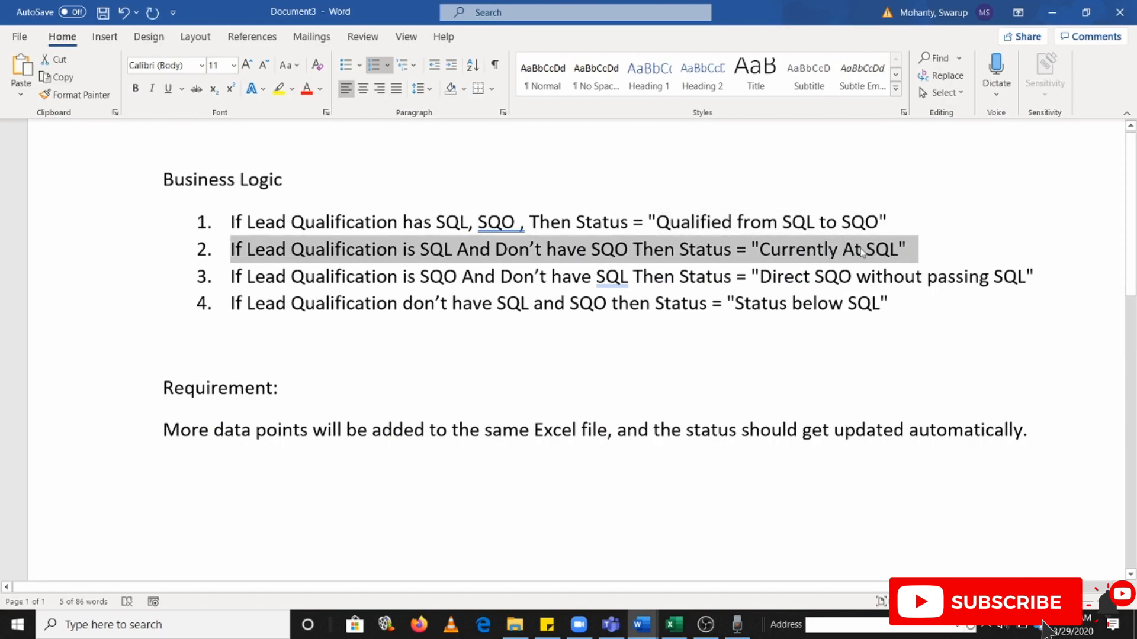
click(842, 253)
drag(778, 252, 897, 252)
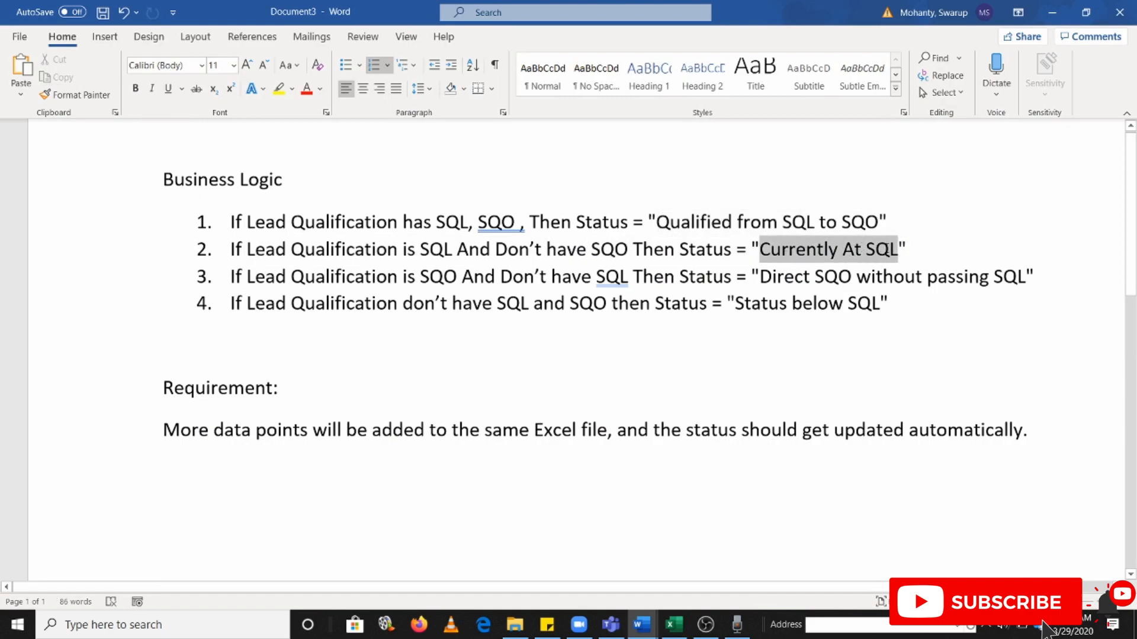
key(ctrl+c)
key(alt+Tab)
text(")
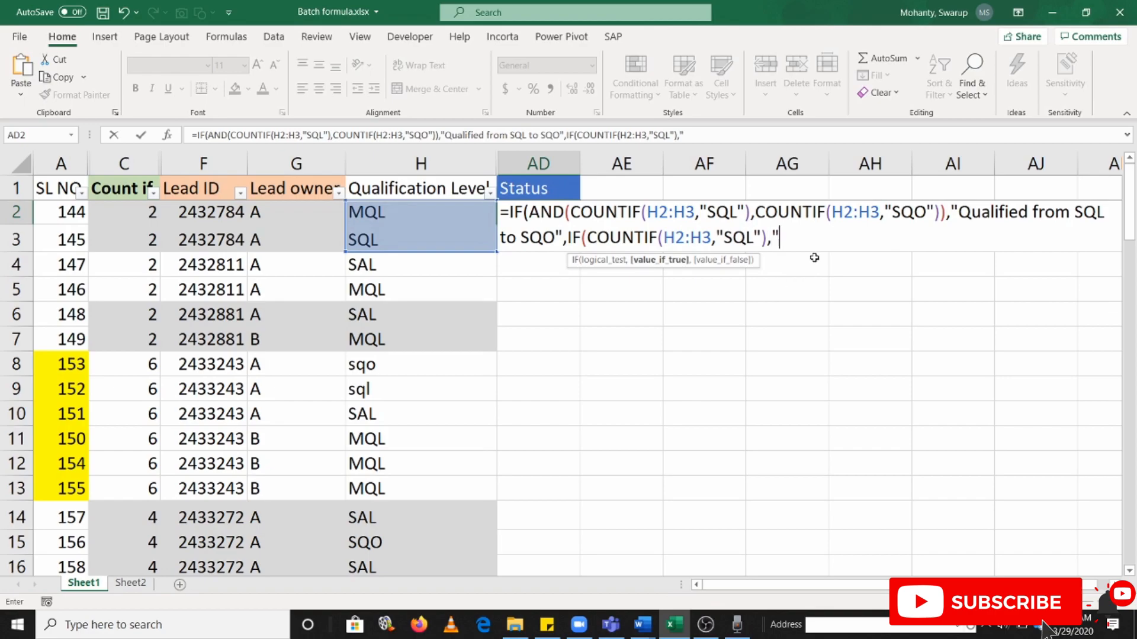
key(ctrl+v)
text(")
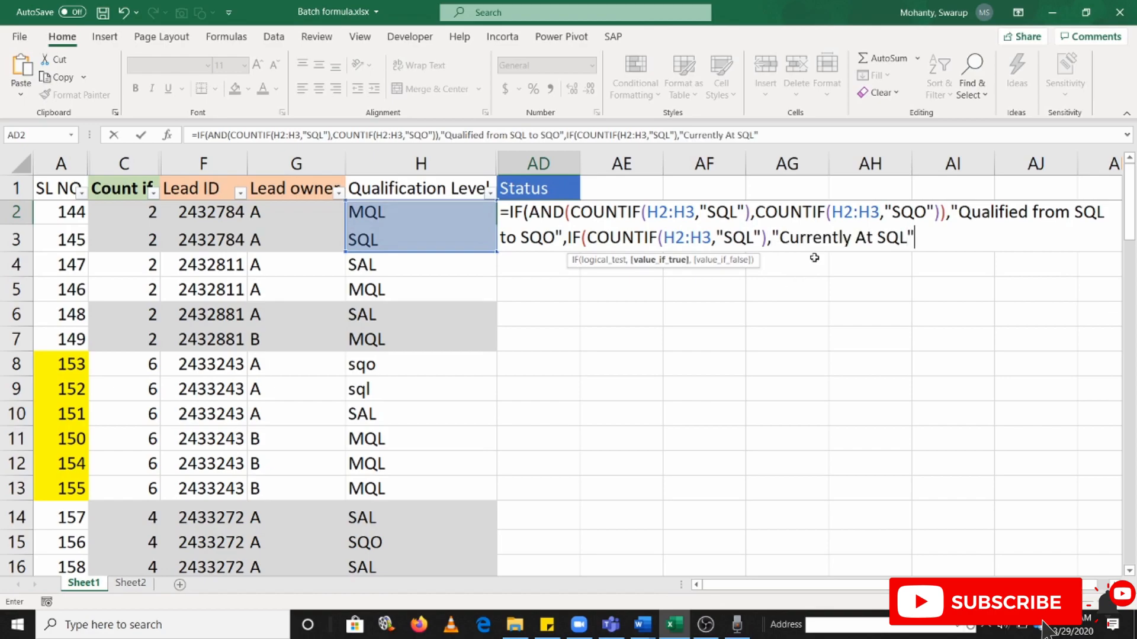
text(,)
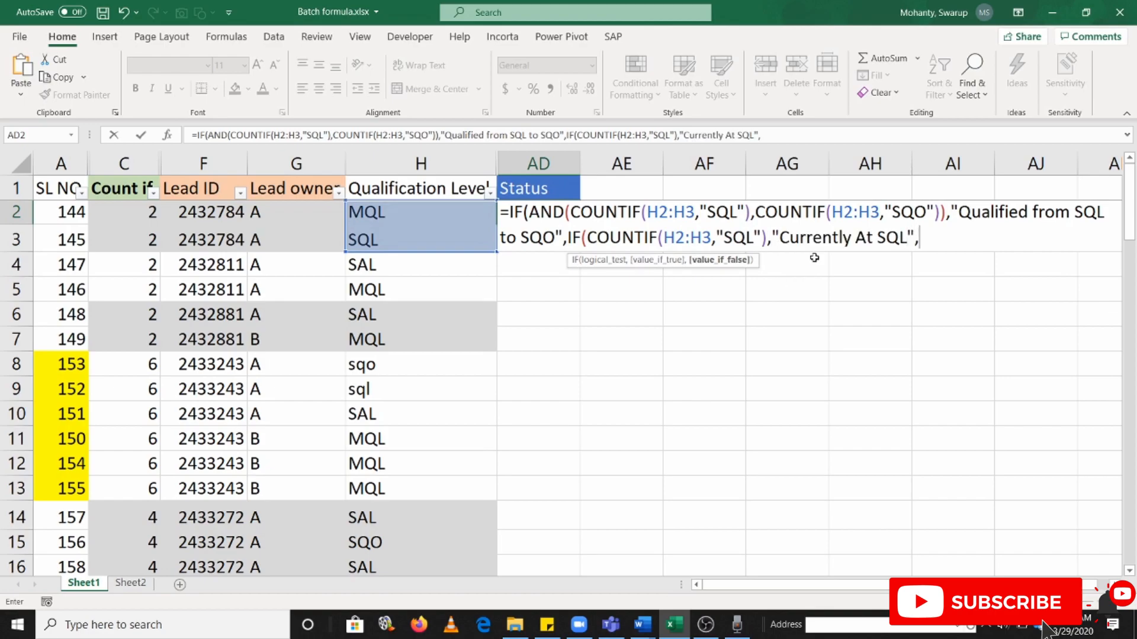
text(IF)
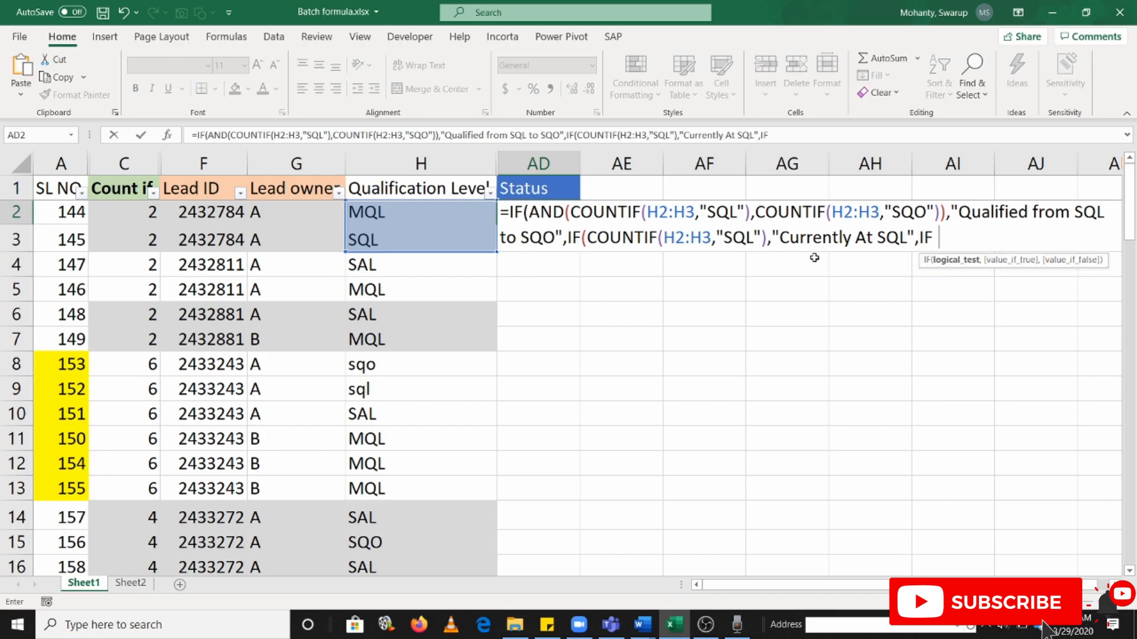
text( COUNTIF()
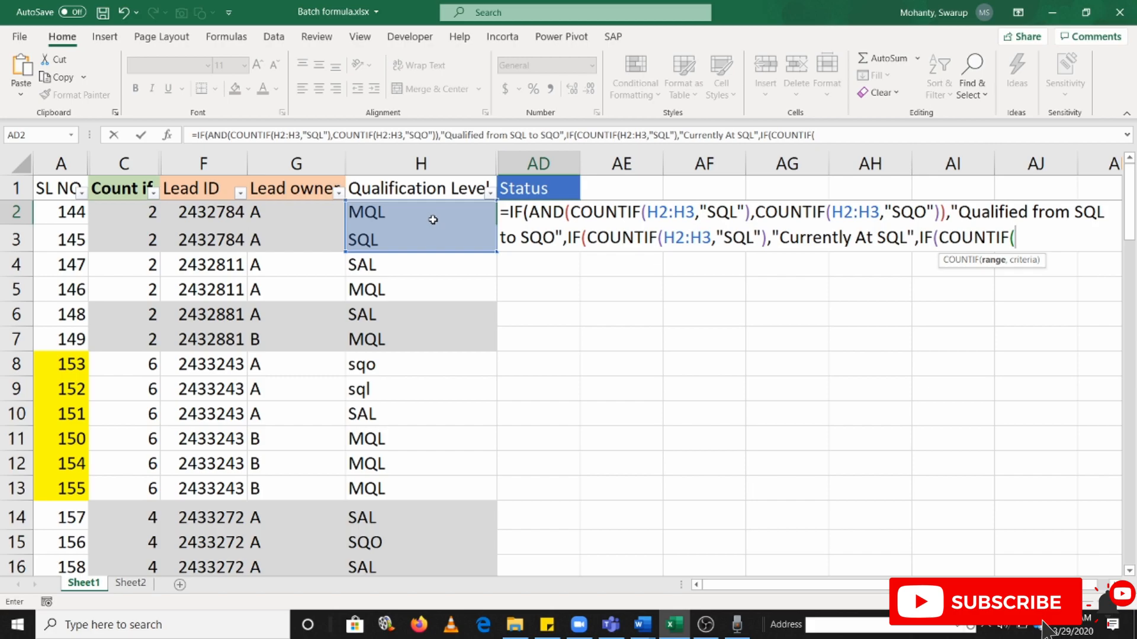
Nest a third IF in the AD2 formula's value if false, testing COUNTIF over H2:H3 with the criterion "SQO"
click(374, 215)
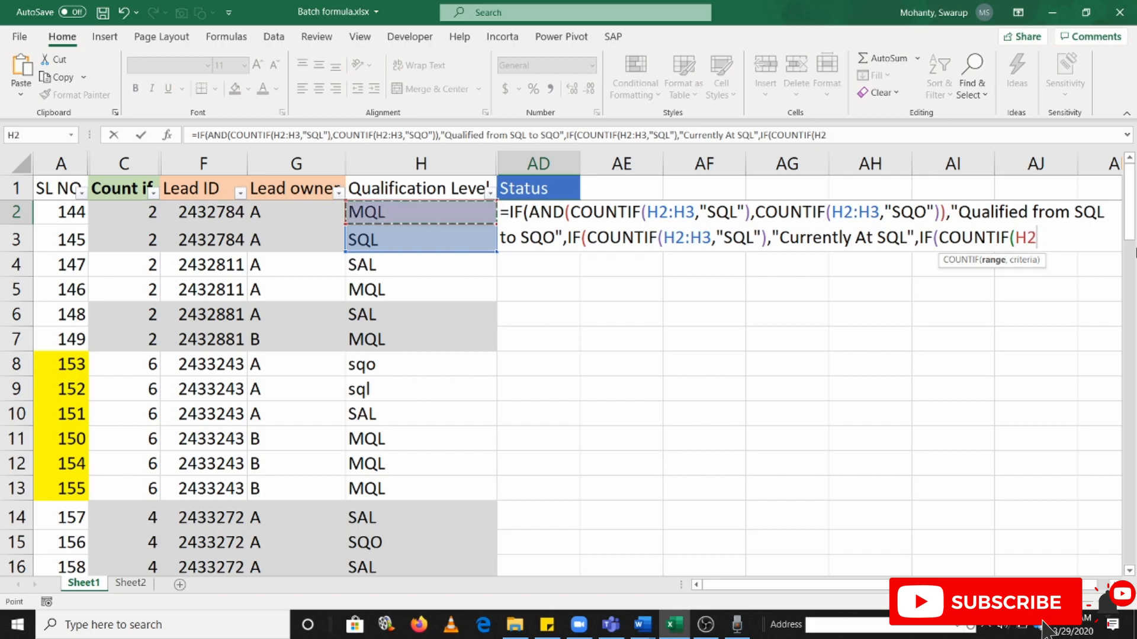
key(BackSpace)
key(BackSpace)
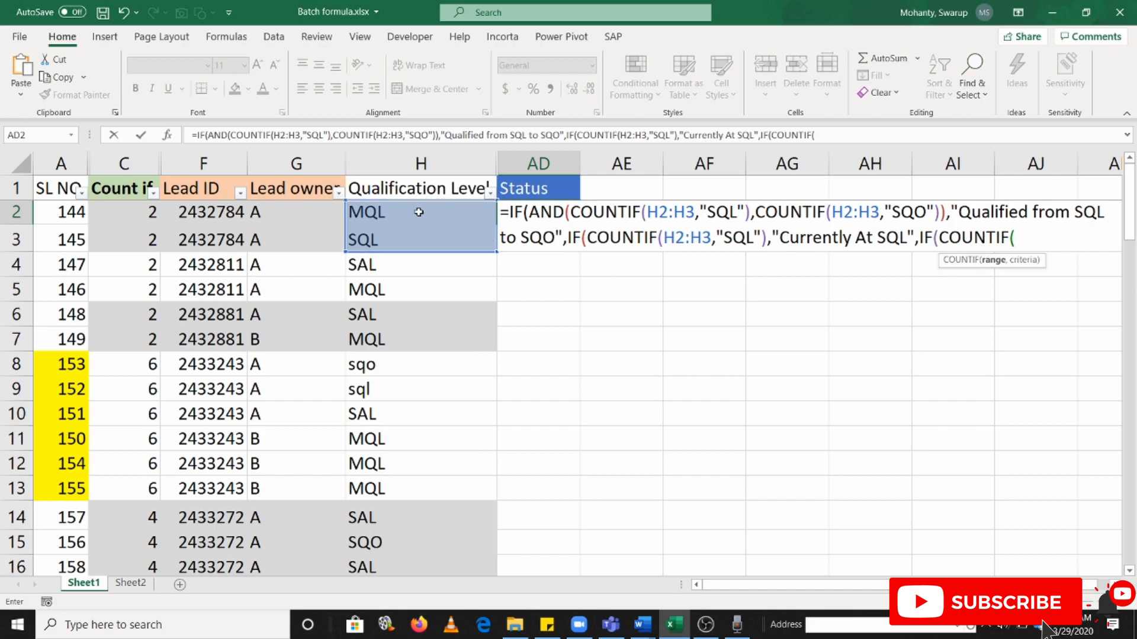
drag(421, 217, 420, 241)
key(alt)
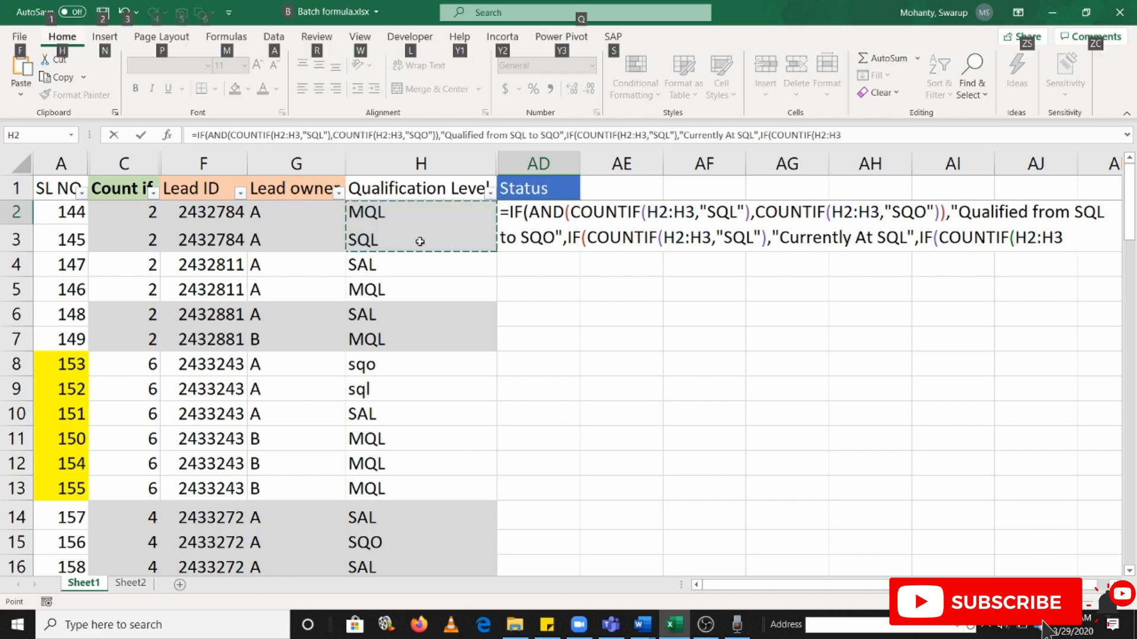
click(1084, 245)
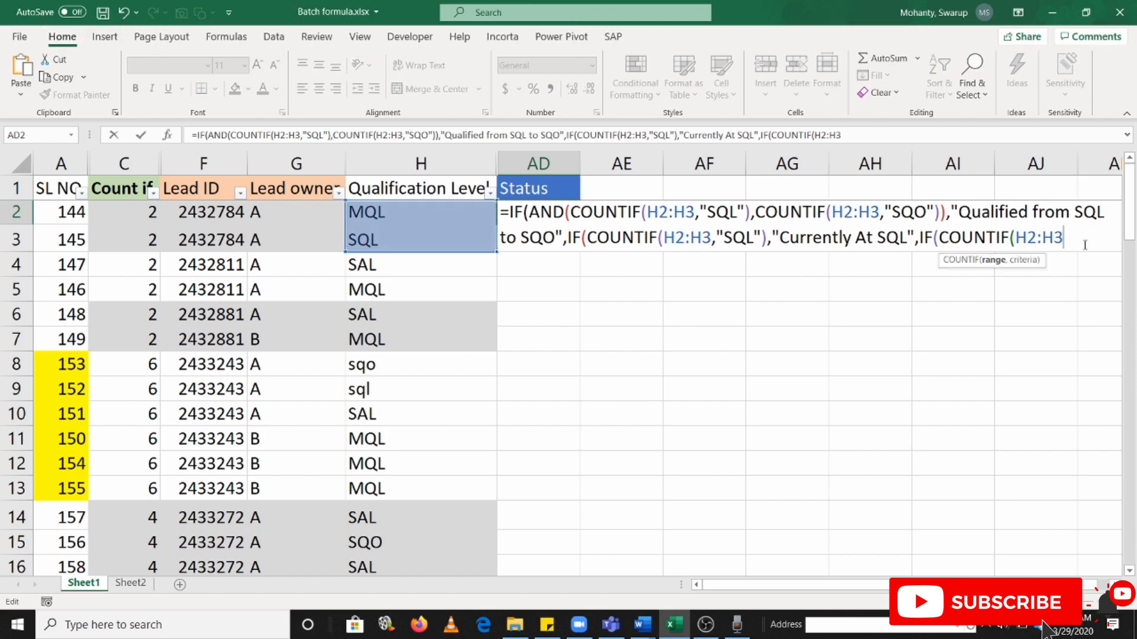
text(,"SQO)
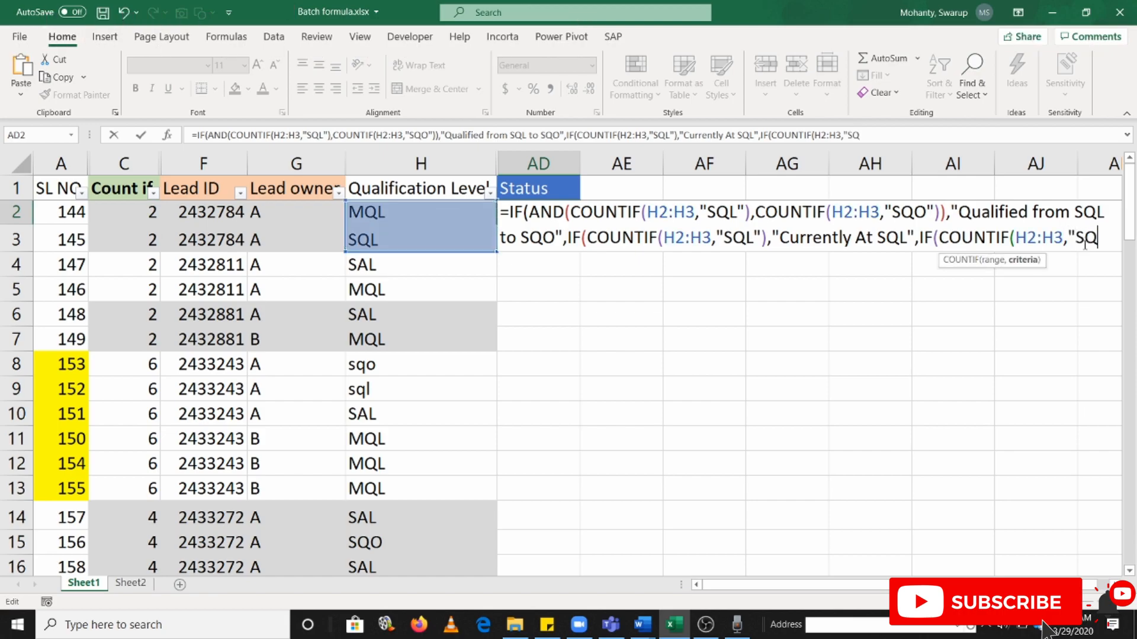
text("),)
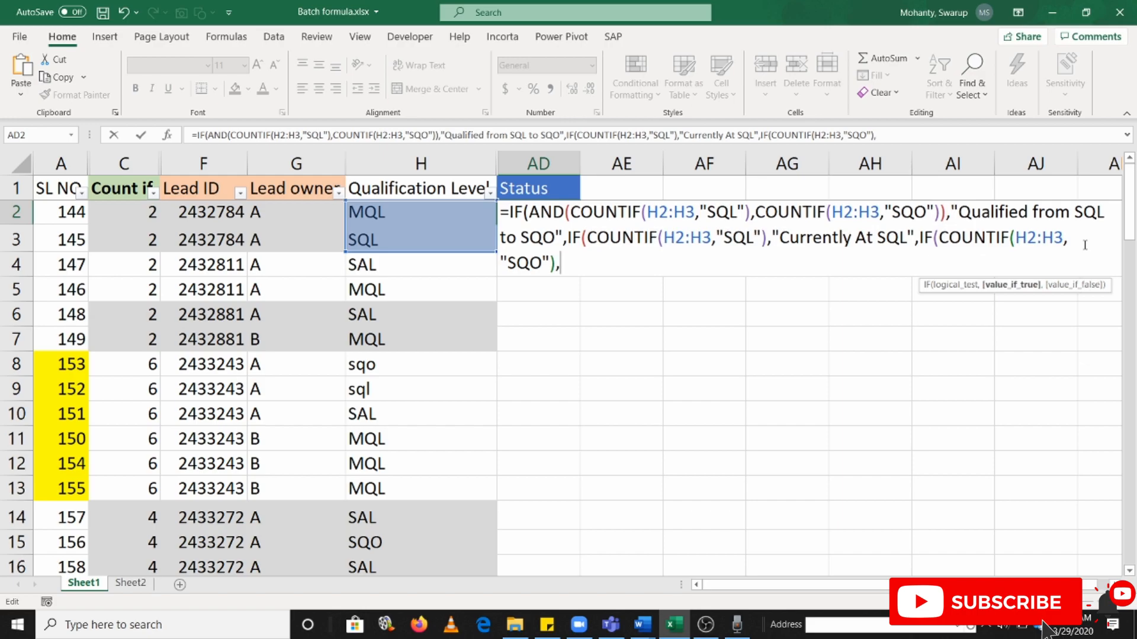
Copy "Direct SQO without passing SQL" from Word's third rule into the AD2 formula as the third IF's value if true
key(alt+Tab)
drag(781, 276, 1026, 277)
key(ctrl+c)
key(alt+Tab)
text(,)
key(ctrl+v)
click(562, 263)
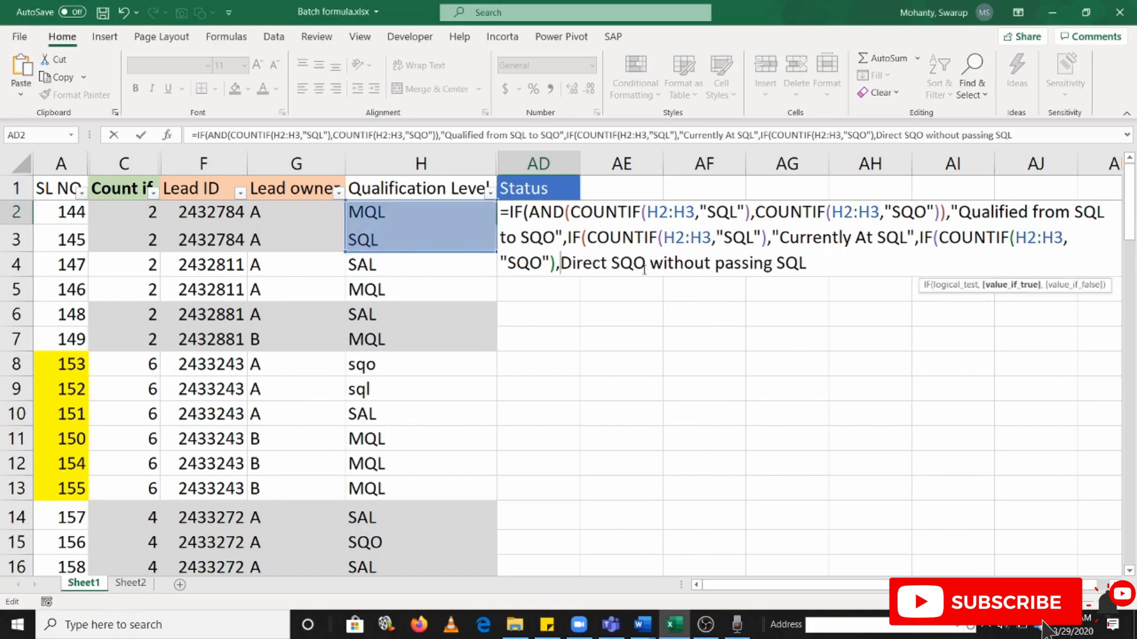
text(")
click(823, 263)
text(")
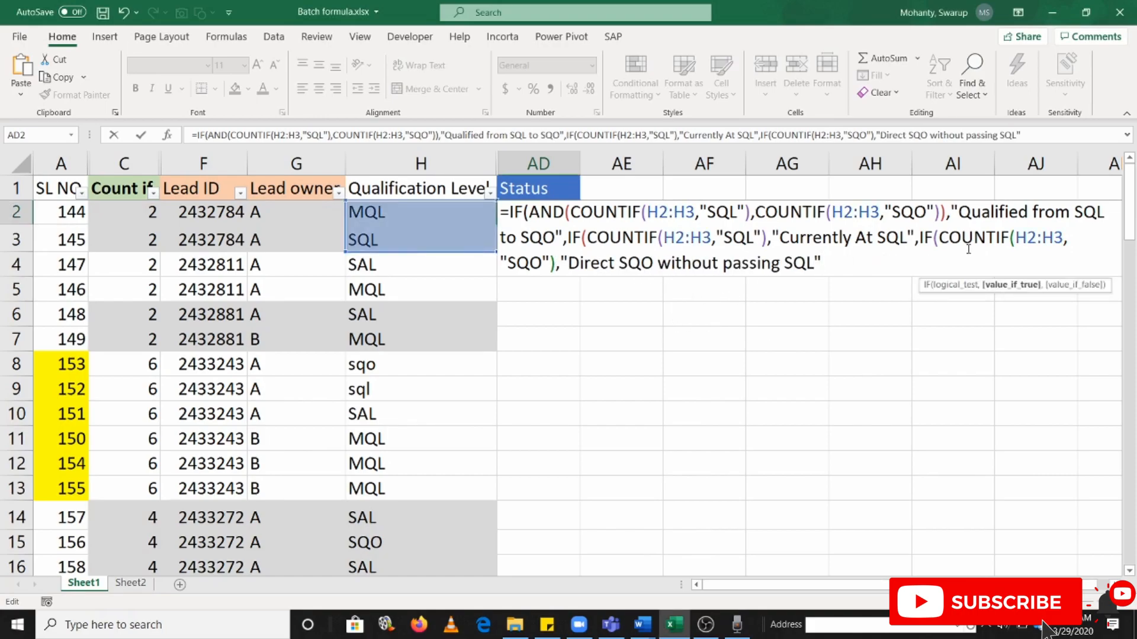
text(,)
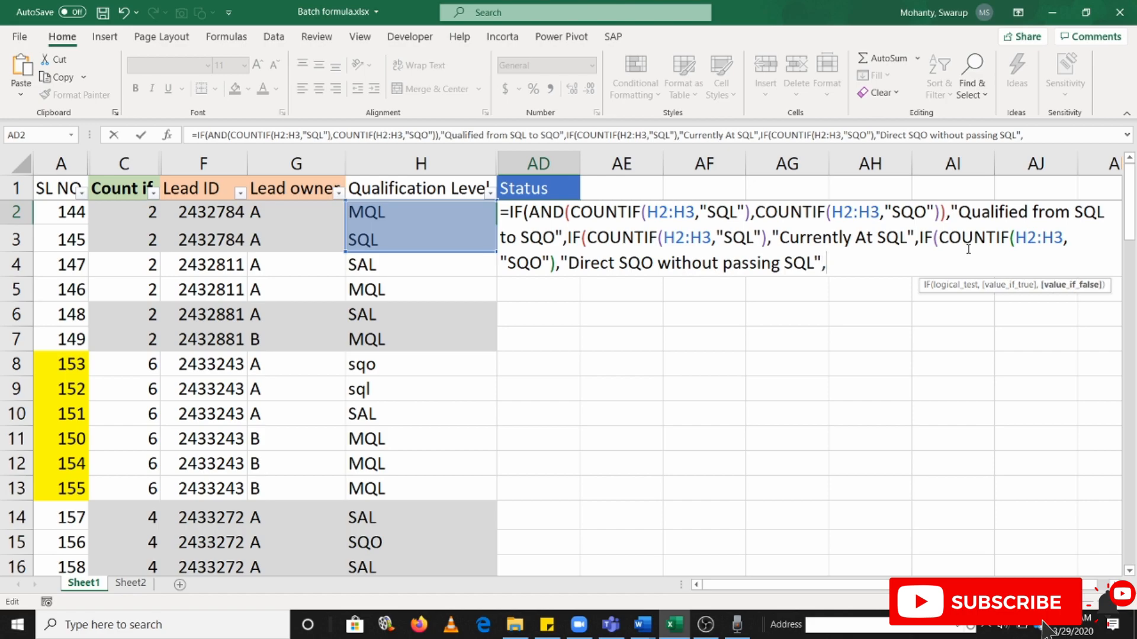
Copy "Status below SQL" from Word's fourth rule into the AD2 formula as the third IF's value if false
key(alt+Tab)
drag(734, 303, 864, 303)
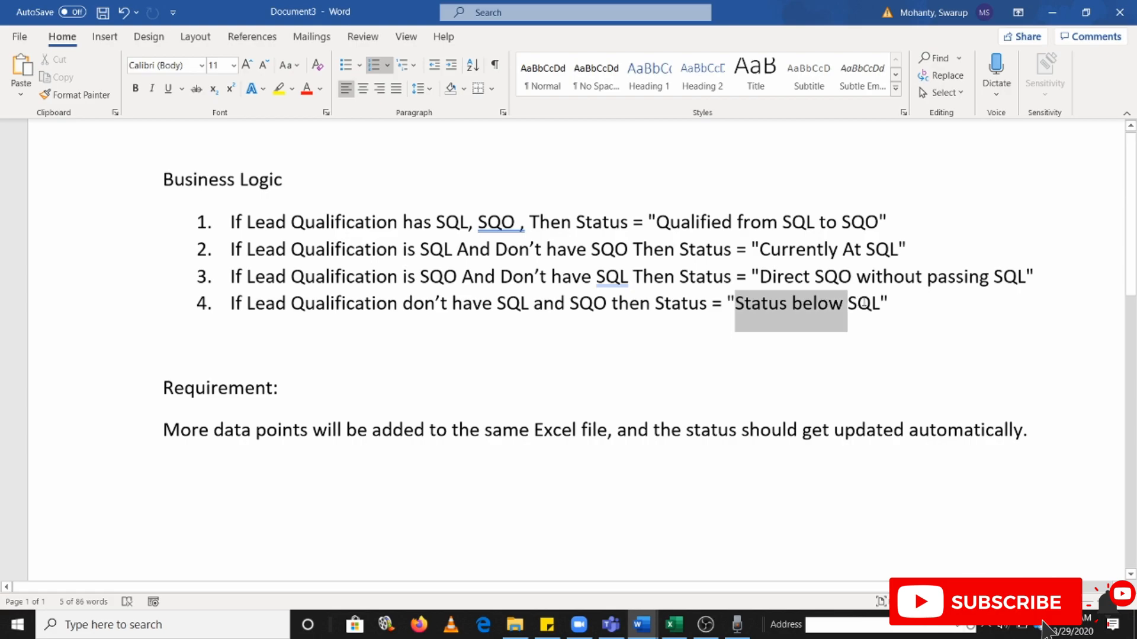
key(alt+Tab)
text(")
key(ctrl+v)
text(")
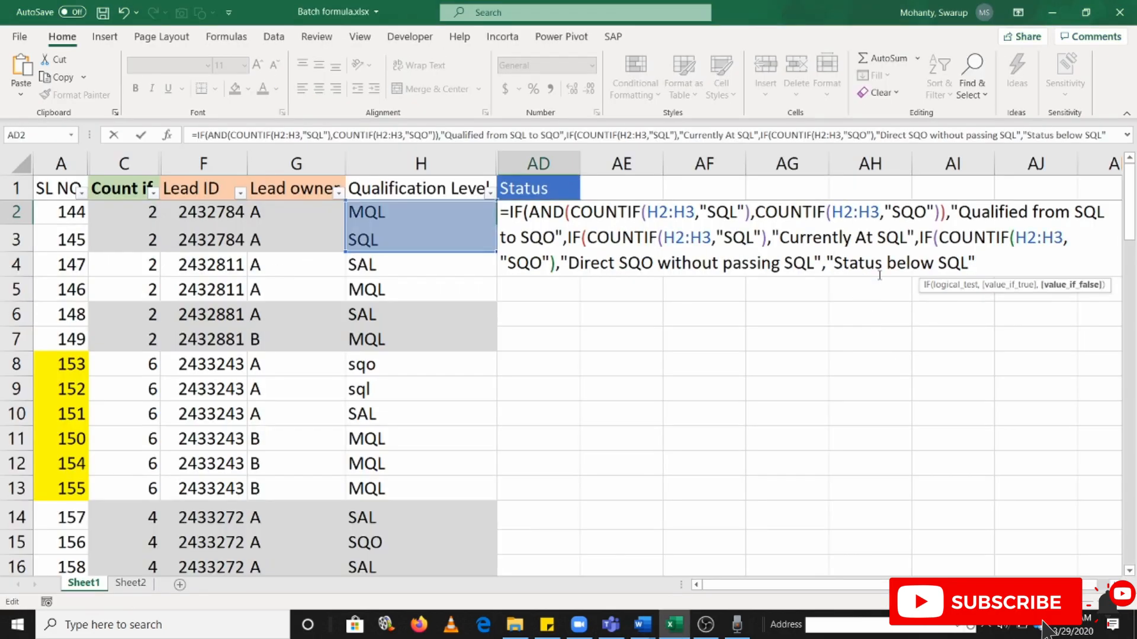
text())))
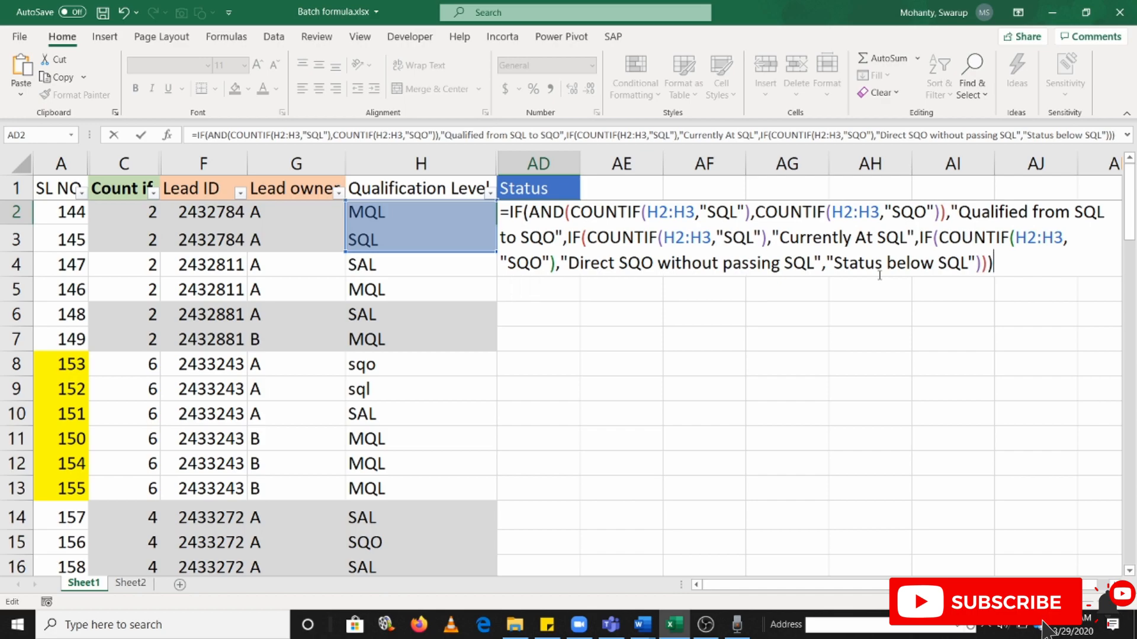
Close all three nested IFs, enter the AD2 formula, and fit column AD's width to its content
key(Return)
key(Up)
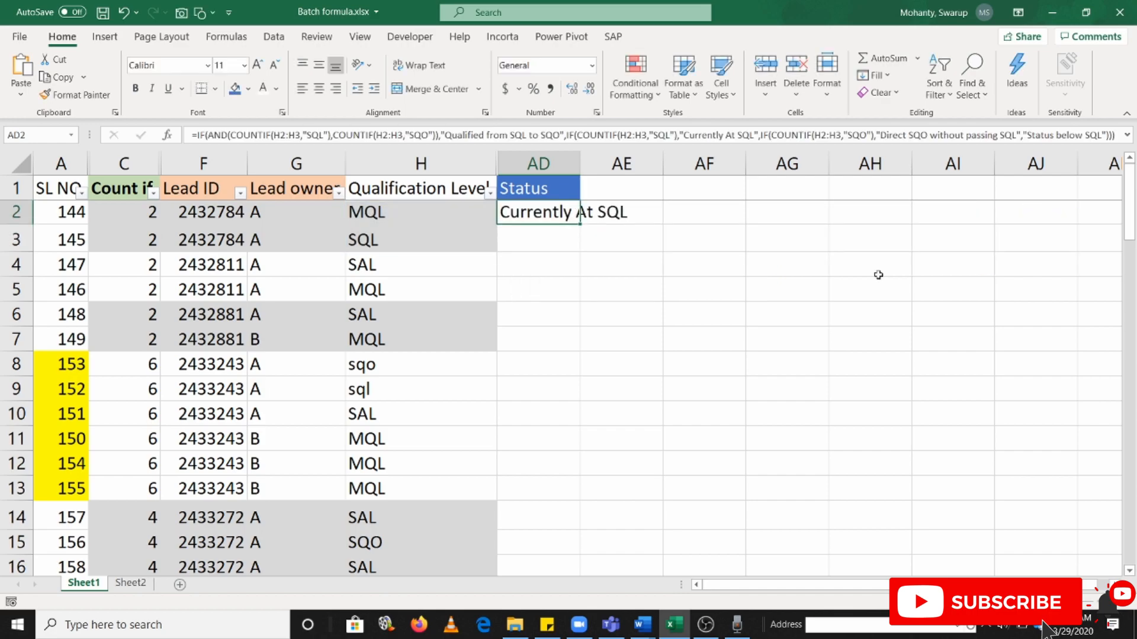
double_click(584, 163)
click(565, 164)
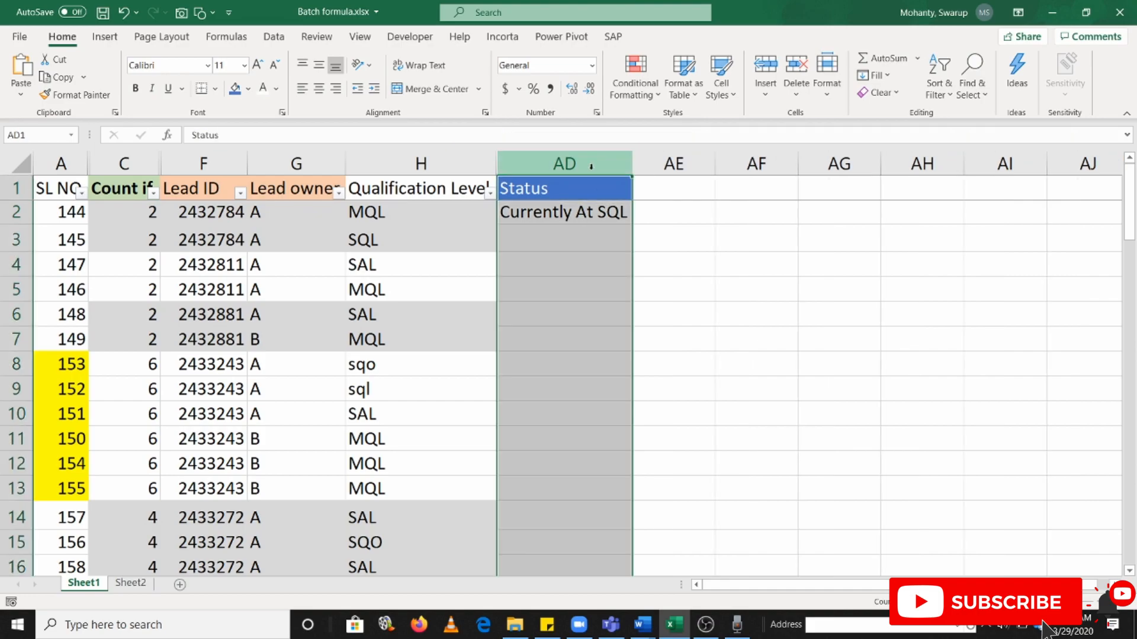
Test the AD2 formula by setting the qualification level in H3 in turn to SQO, SAL and SQL
click(384, 240)
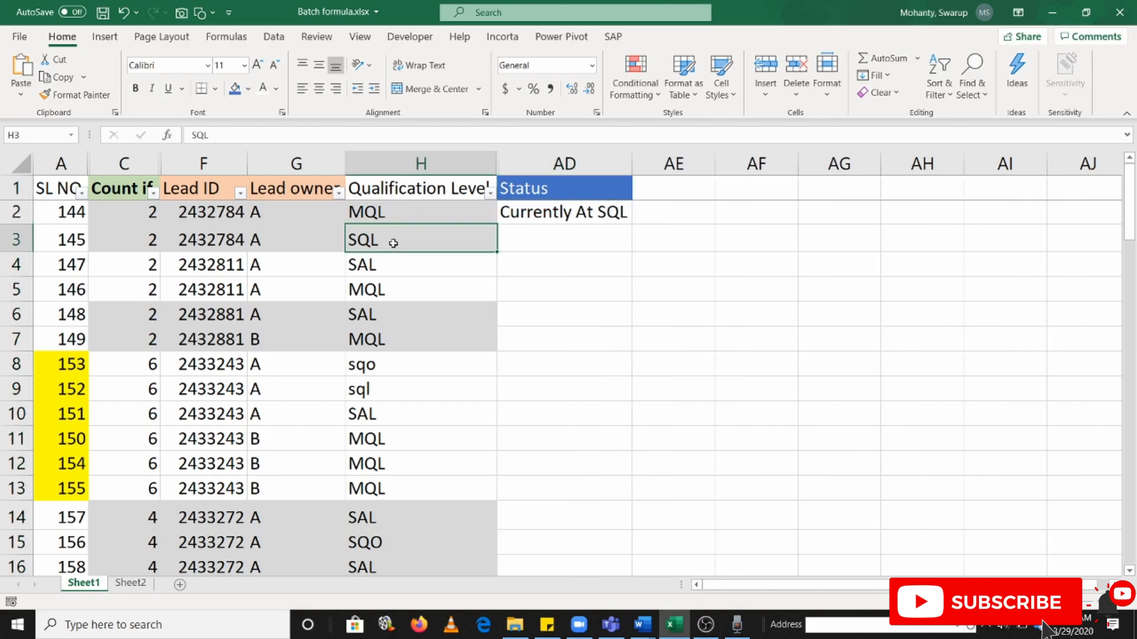
text(SQO)
key(Return)
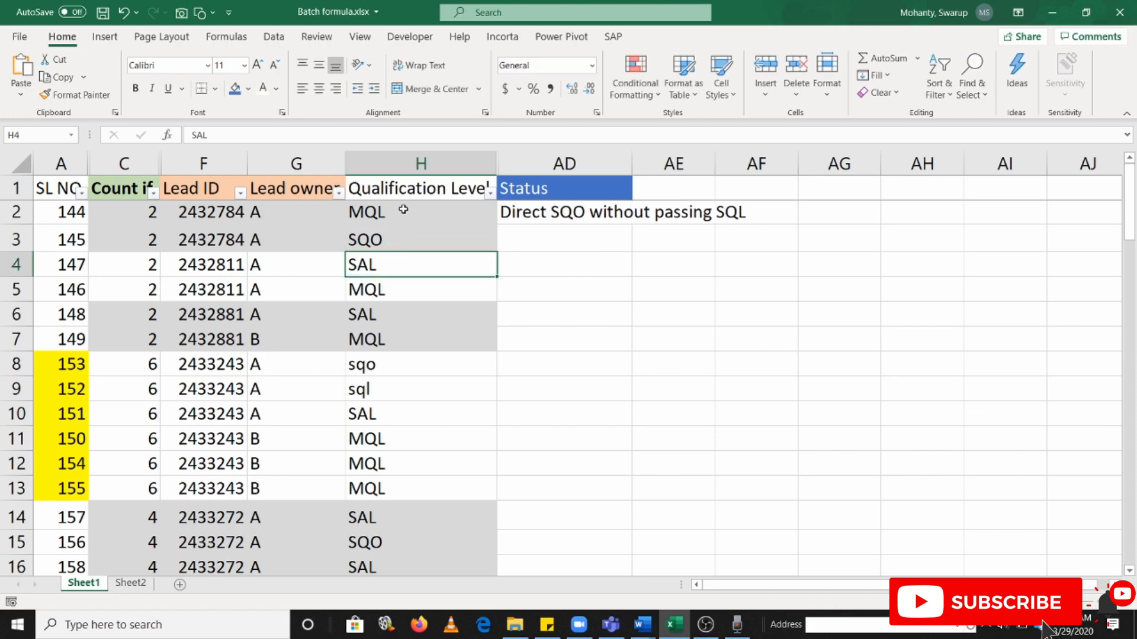
click(400, 240)
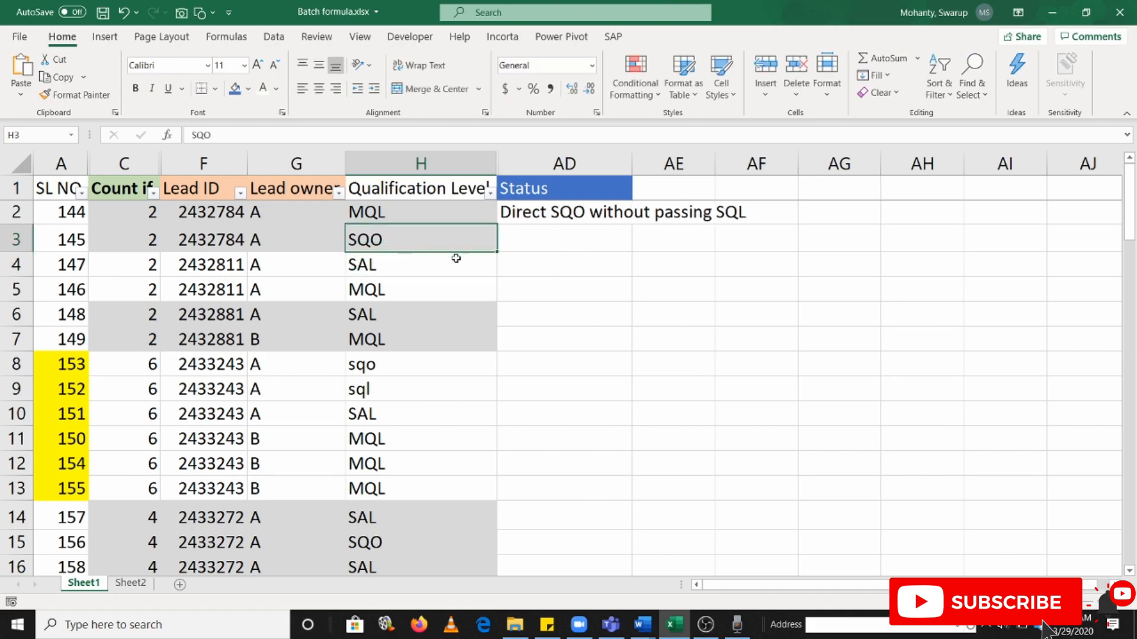
text(SAL)
key(Return)
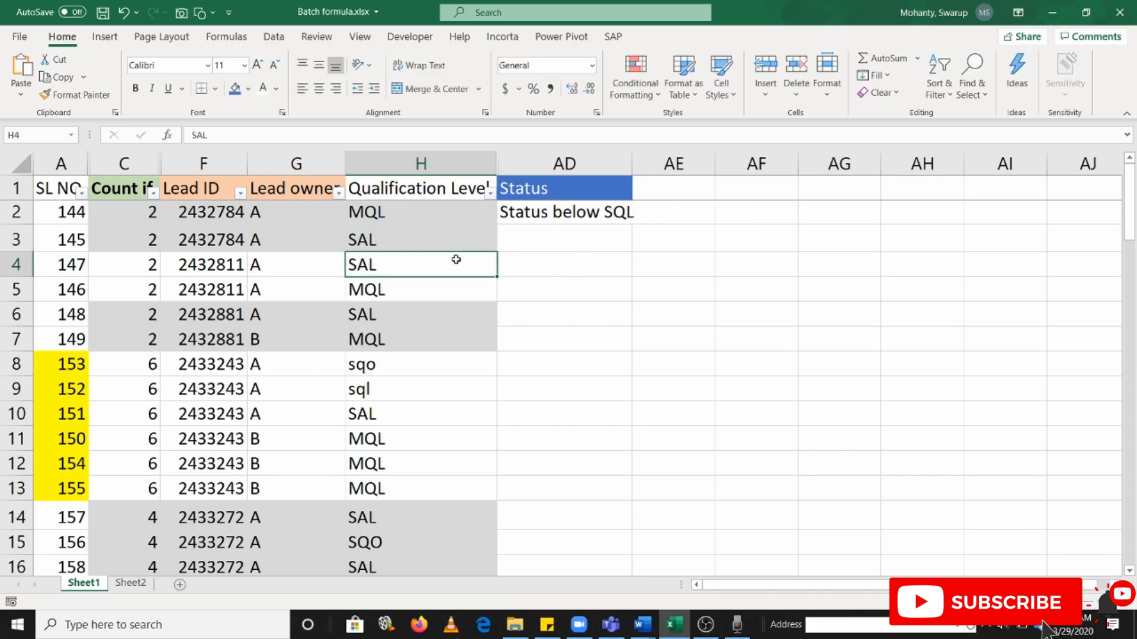
click(379, 243)
text(SQL)
key(Return)
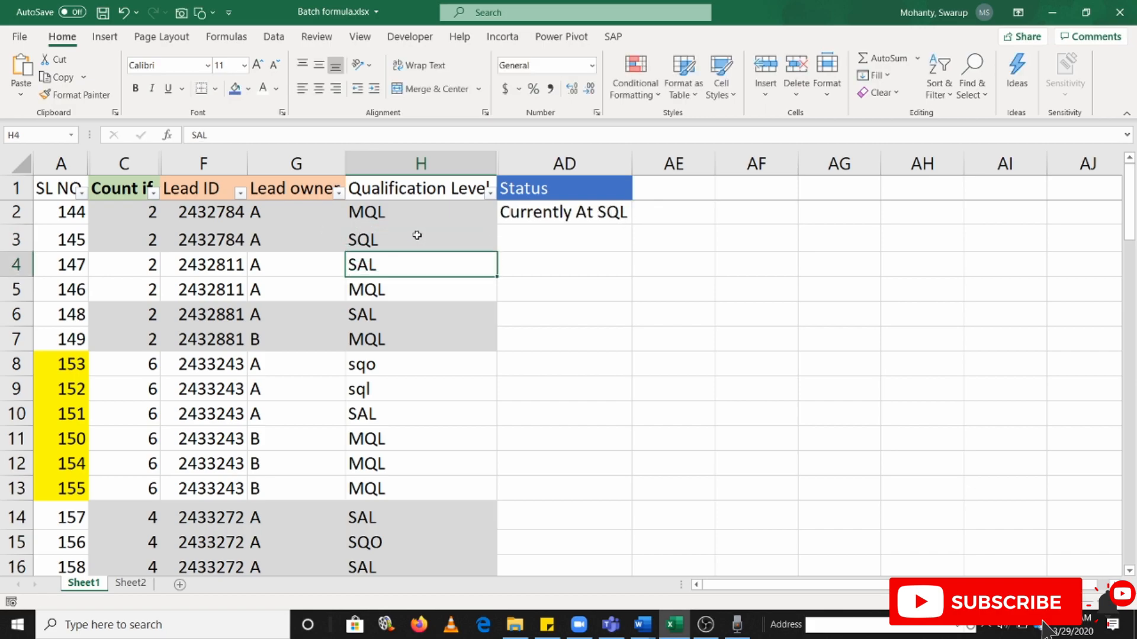
Test the AD2 formula by setting the qualification level in H2 to SQO and then to SAL
click(404, 212)
text(SQO)
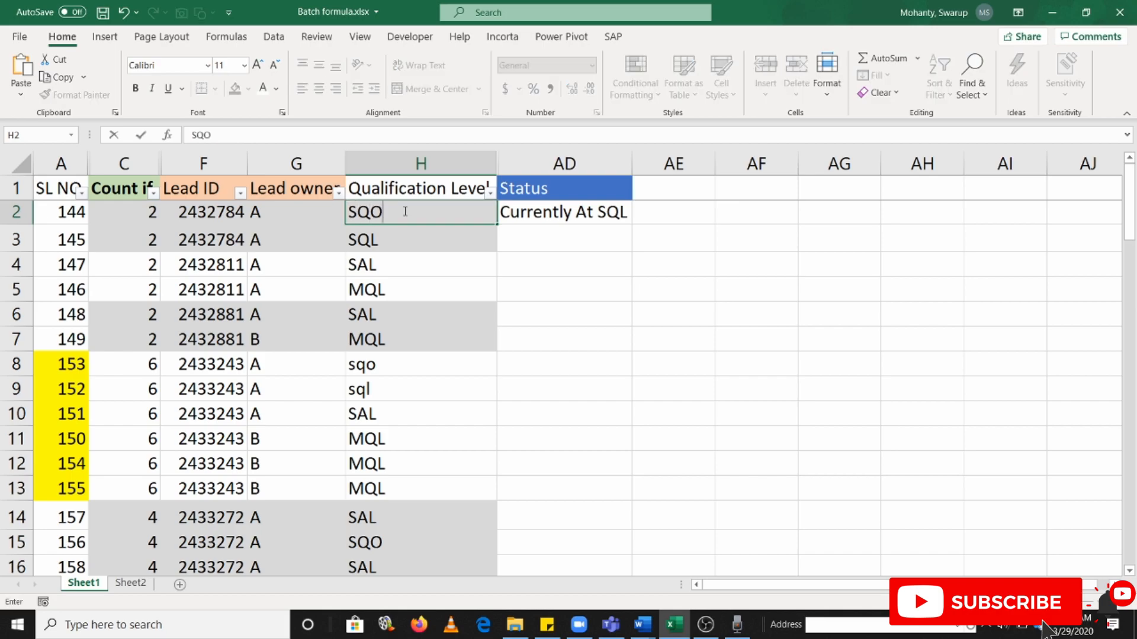
key(Return)
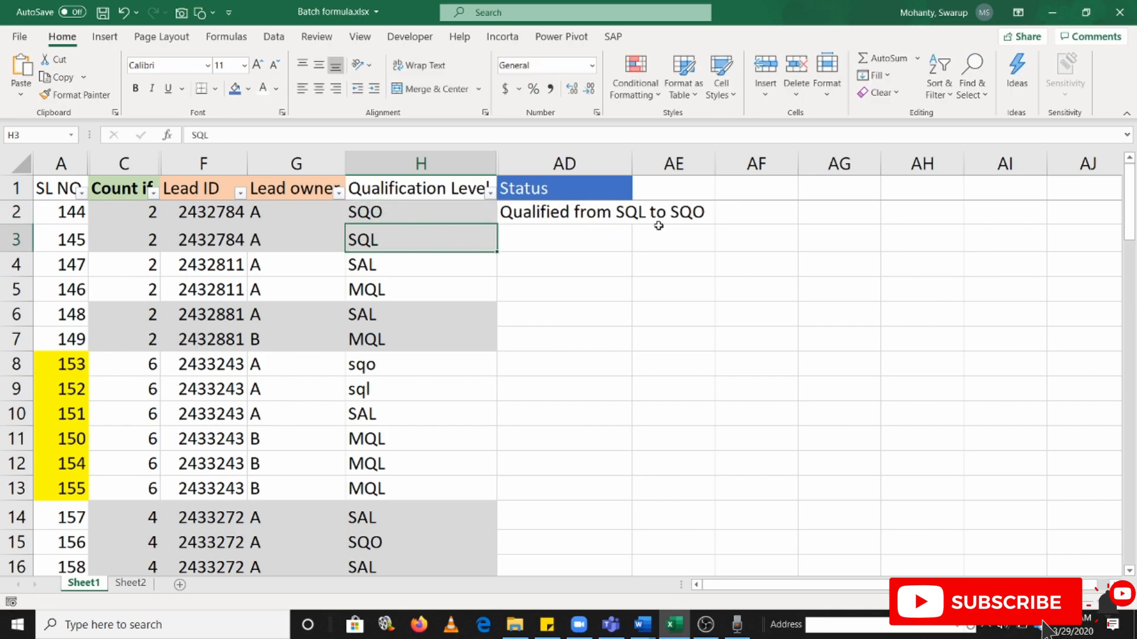
click(399, 217)
text(SAL)
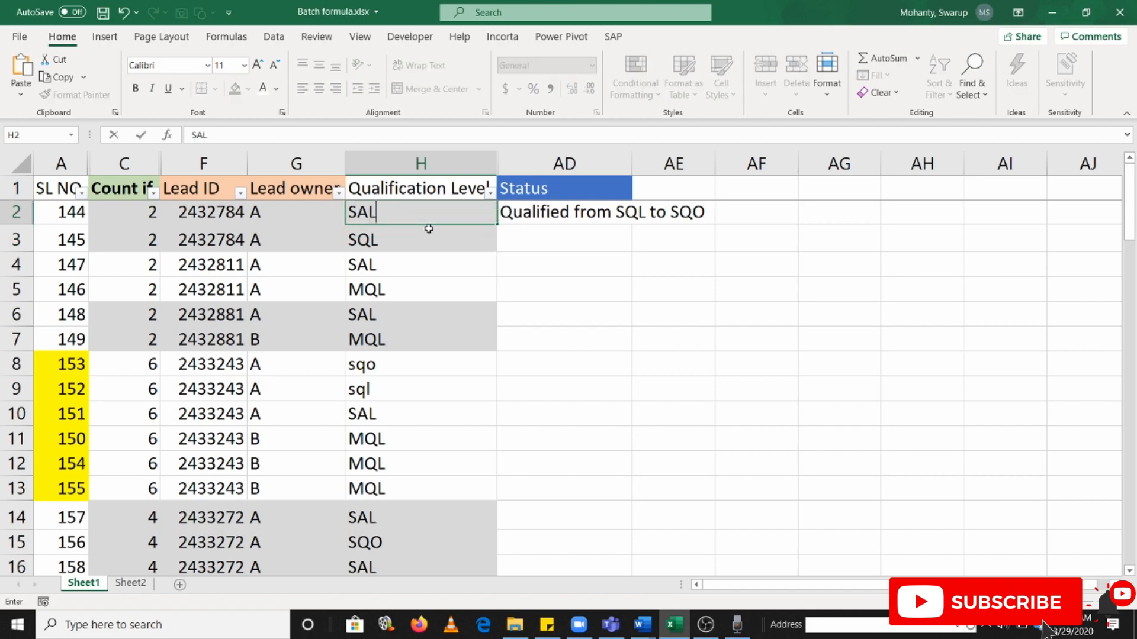
key(Return)
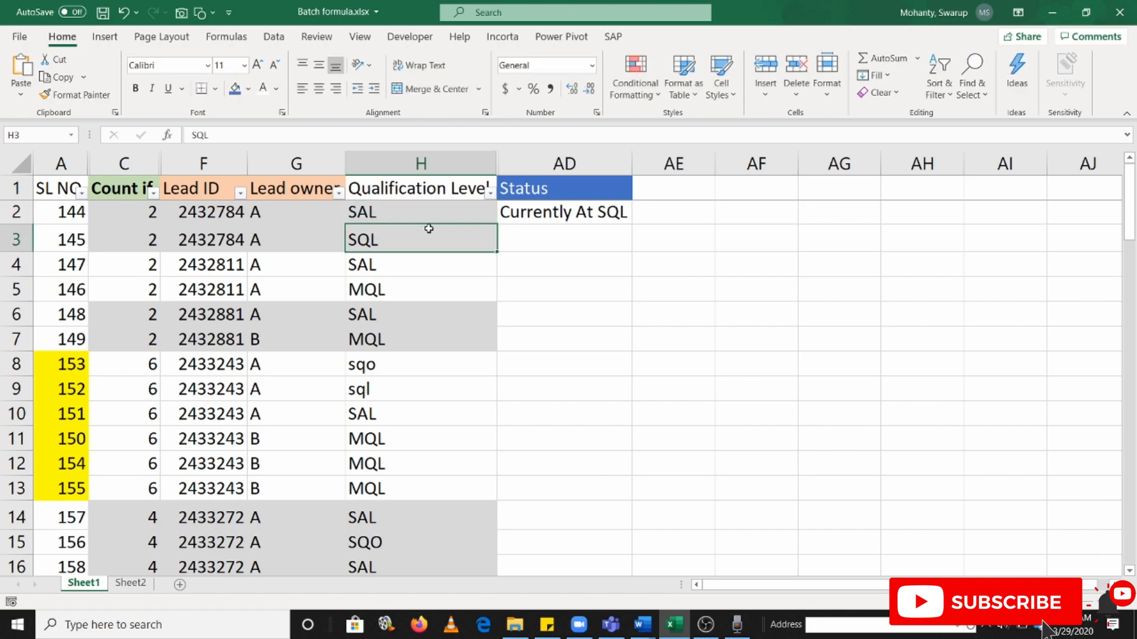
Enlarge the formula bar and fill the AD2 status formula down to AD17
click(539, 214)
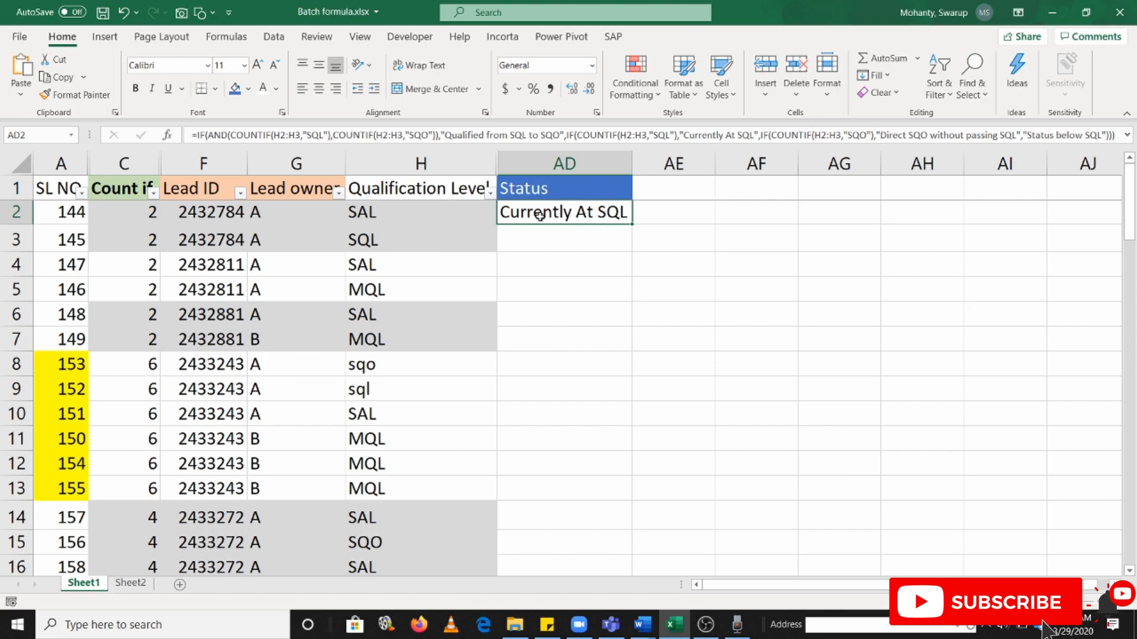
drag(561, 144, 561, 203)
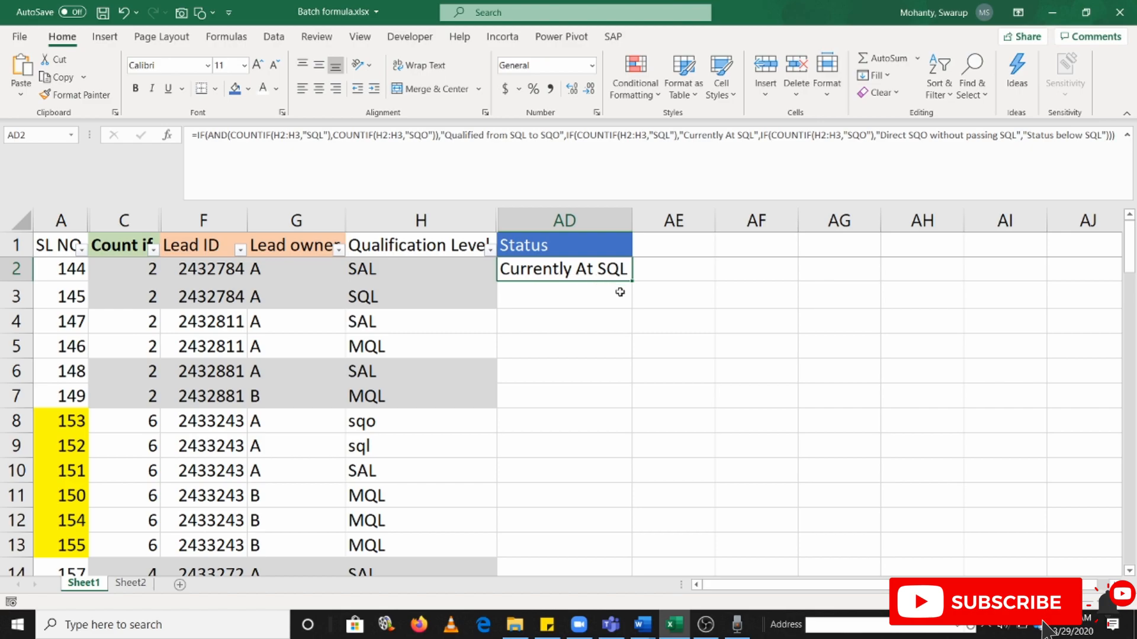
drag(632, 281, 634, 511)
scroll(651, 345, up, 2)
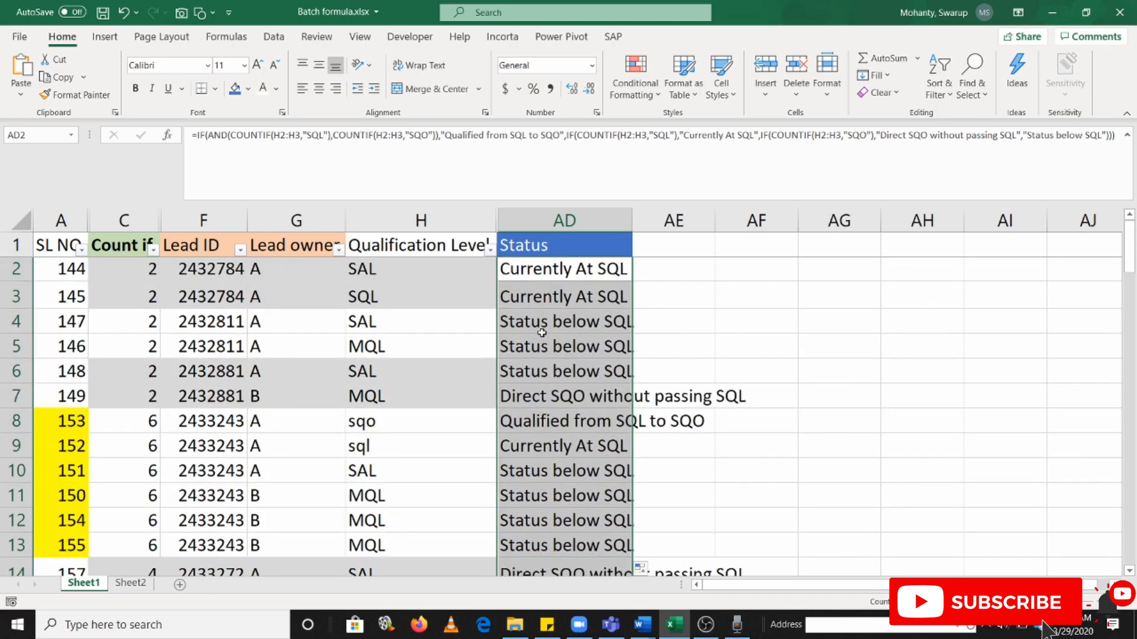
Inspect which COUNTIF ranges the filled status formulas in AD3, AD4 and AD5 refer to
double_click(552, 299)
key(Escape)
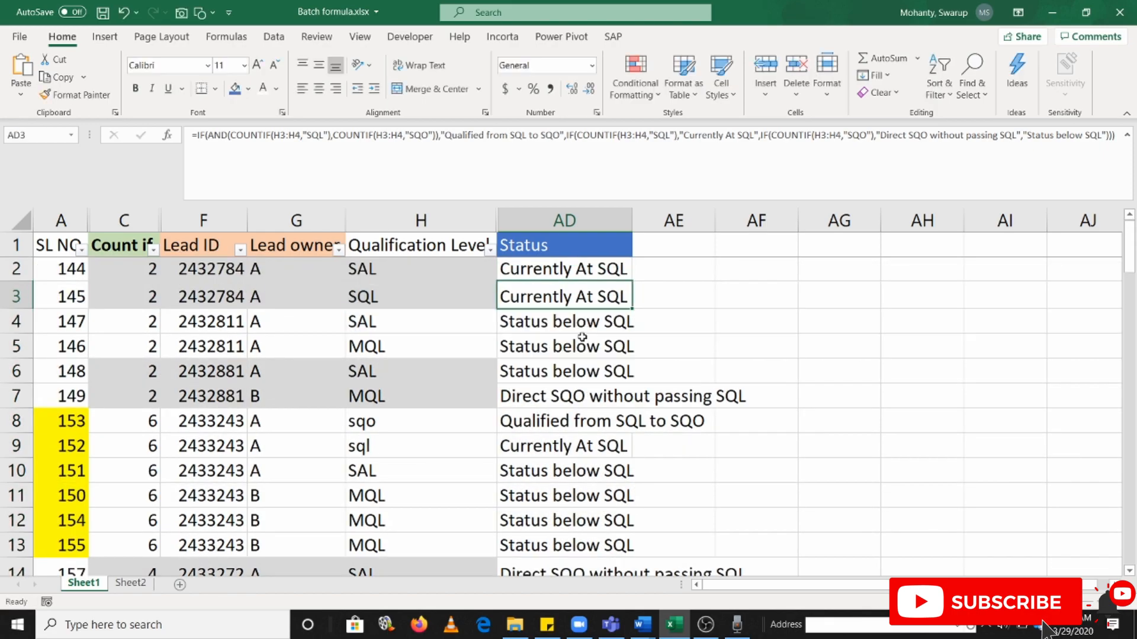
double_click(570, 323)
key(Escape)
double_click(571, 350)
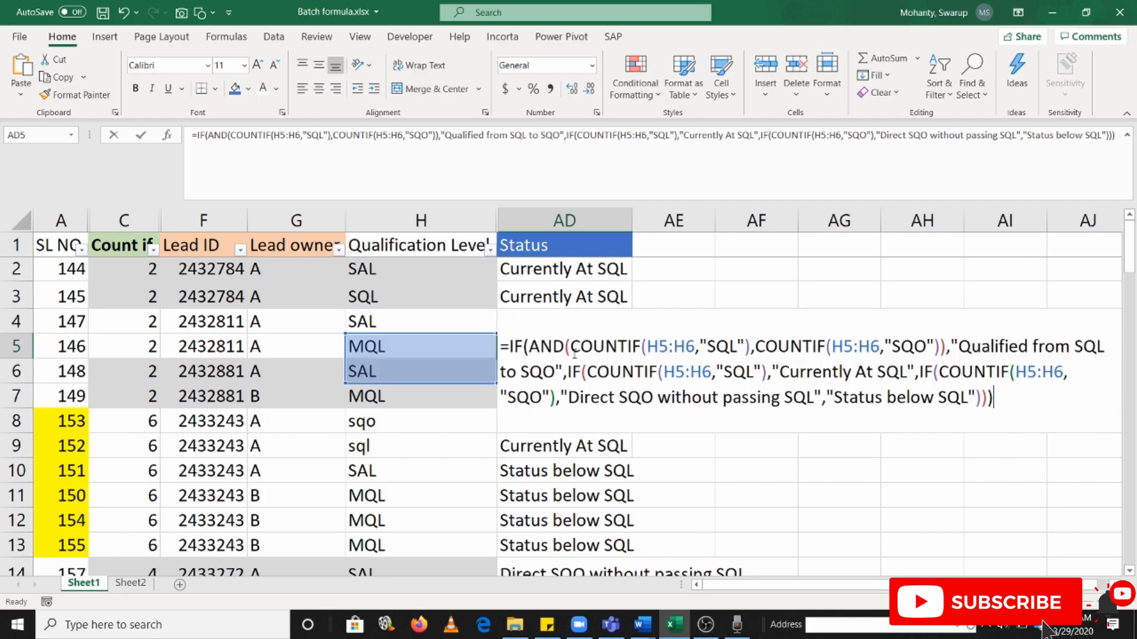
key(Escape)
Check the COUNTIF ranges of the filled status formulas further down, in AD14, AD12 and AD8
key(ctrl+Down)
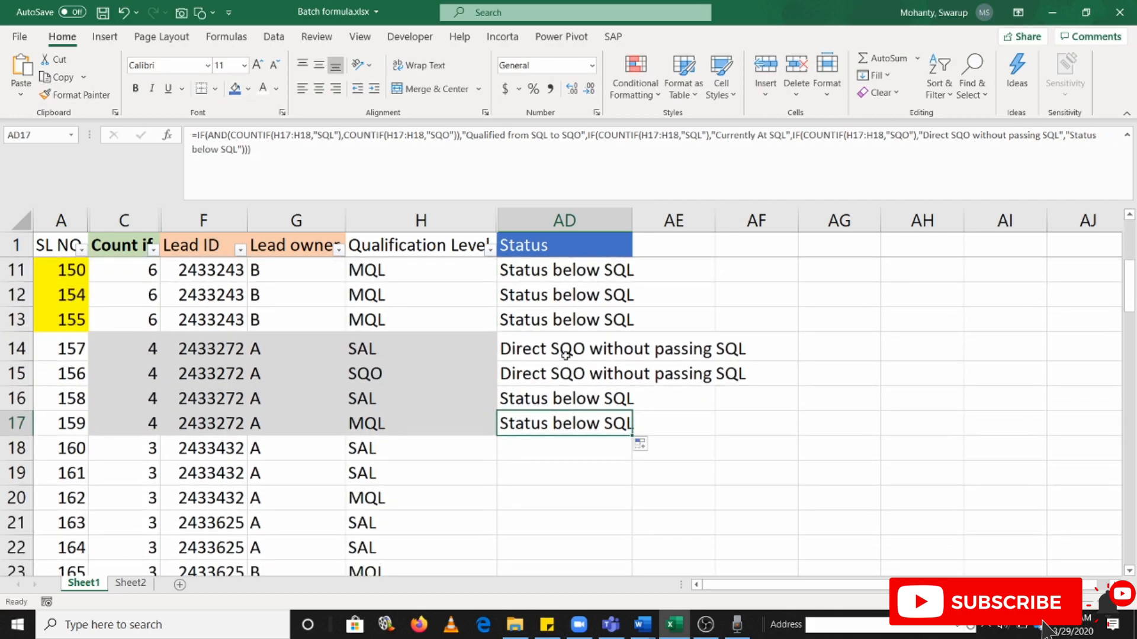
click(562, 350)
double_click(563, 350)
key(Escape)
double_click(562, 296)
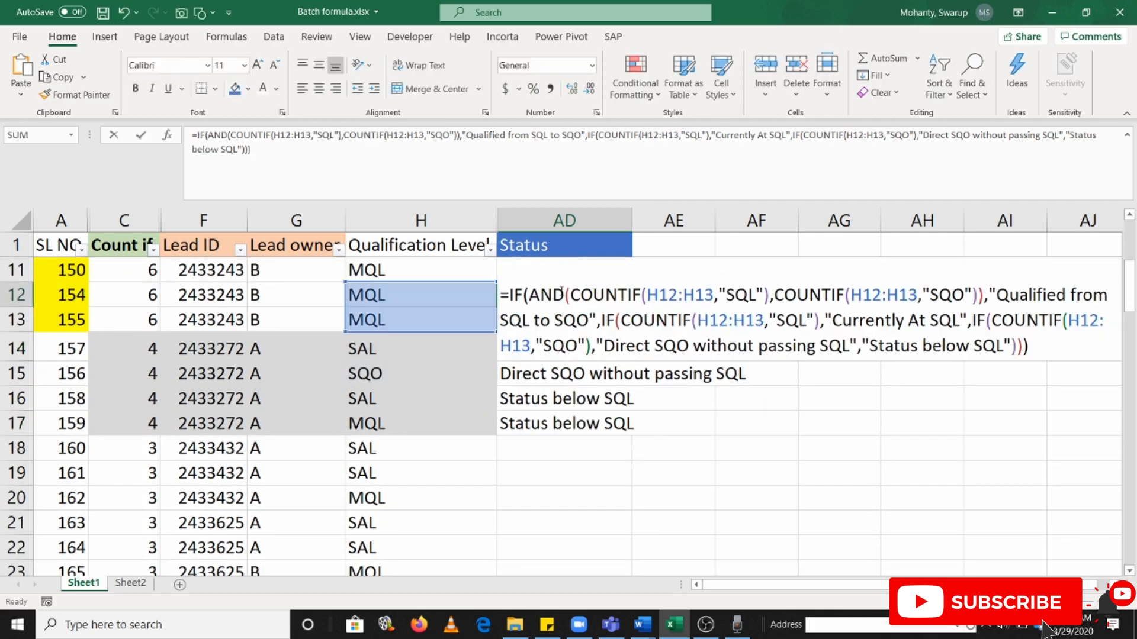
key(Escape)
scroll(595, 317, up, 3)
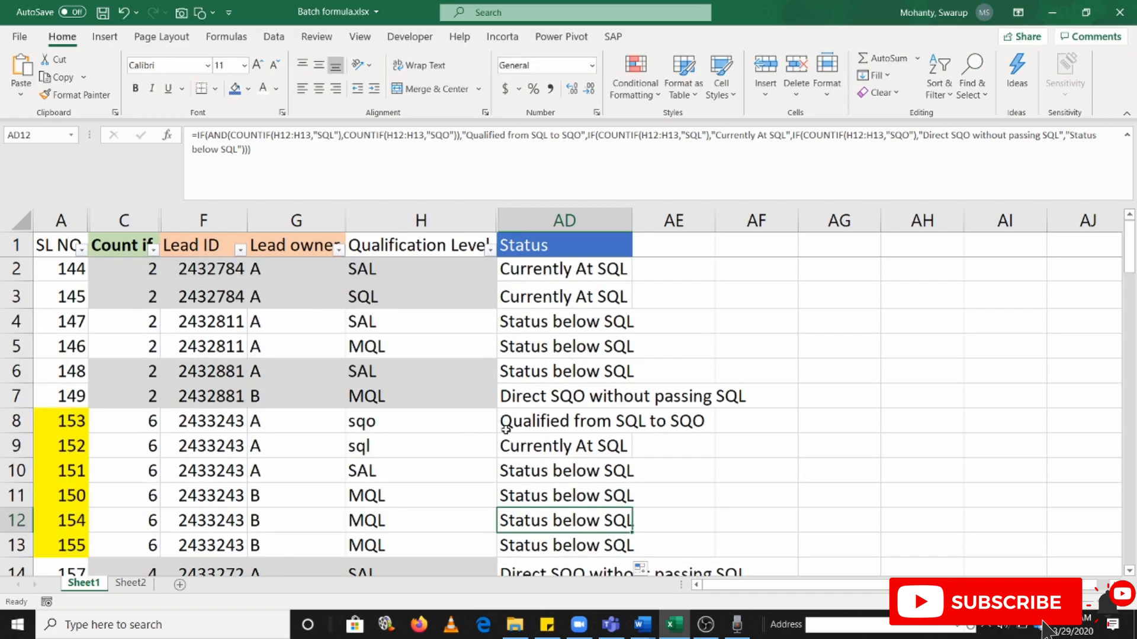
click(533, 423)
double_click(533, 423)
scroll(414, 373, down, 3)
scroll(445, 339, up, 2)
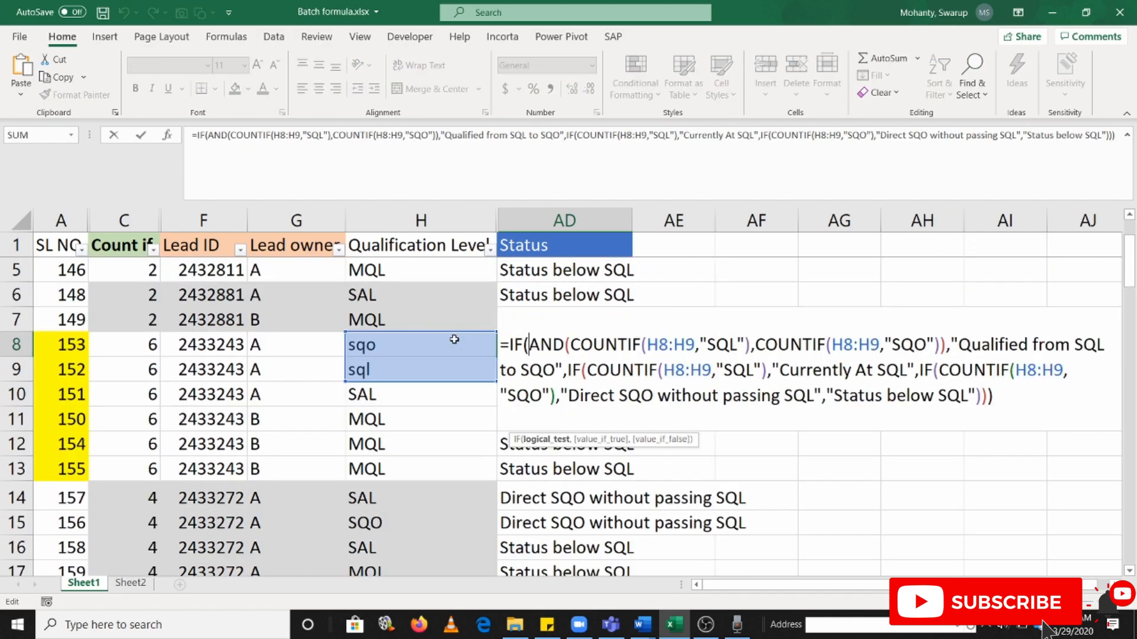
key(Escape)
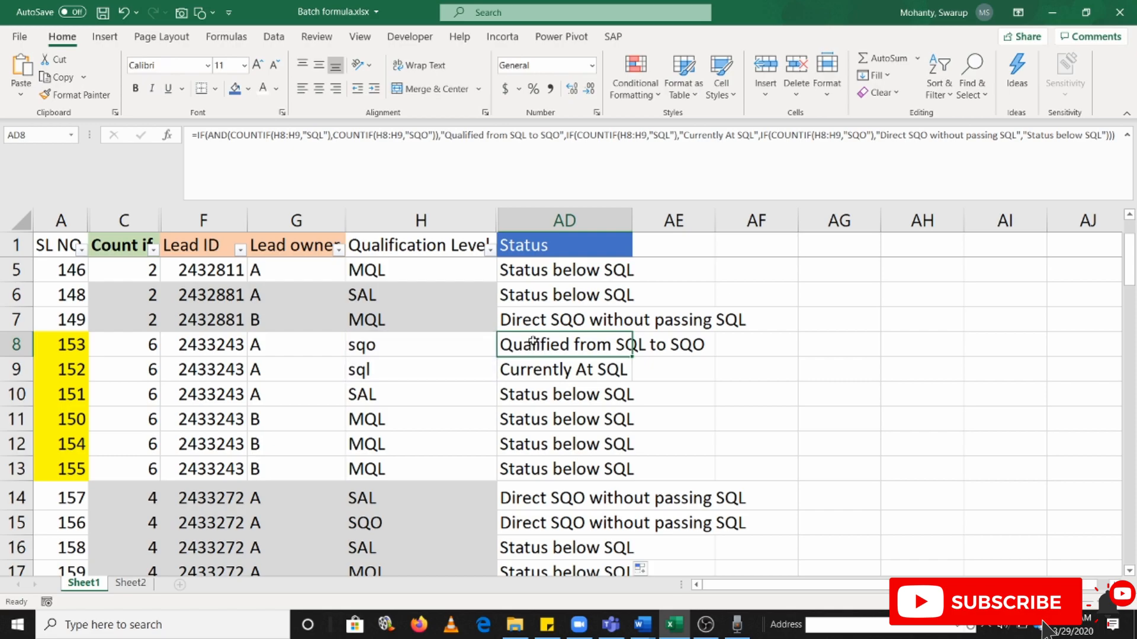
Review the COUNTIF ranges of the status formulas in AD8, AD4, AD6 and AD2 against the extent of the lead data
double_click(533, 347)
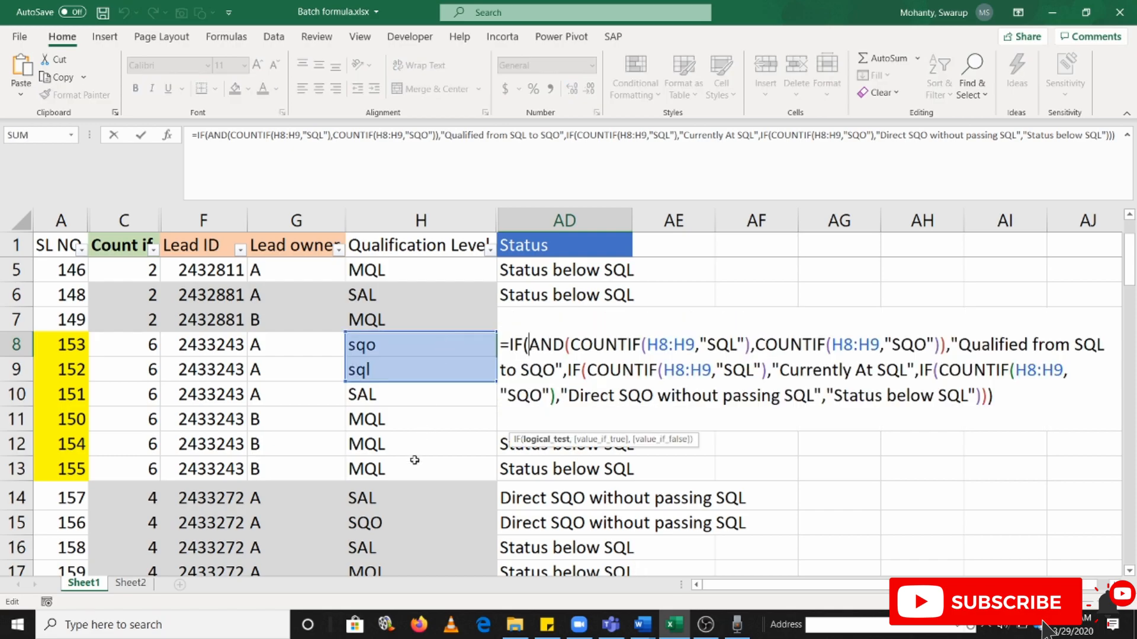
key(Escape)
scroll(585, 337, up, 1)
scroll(585, 338, up, 1)
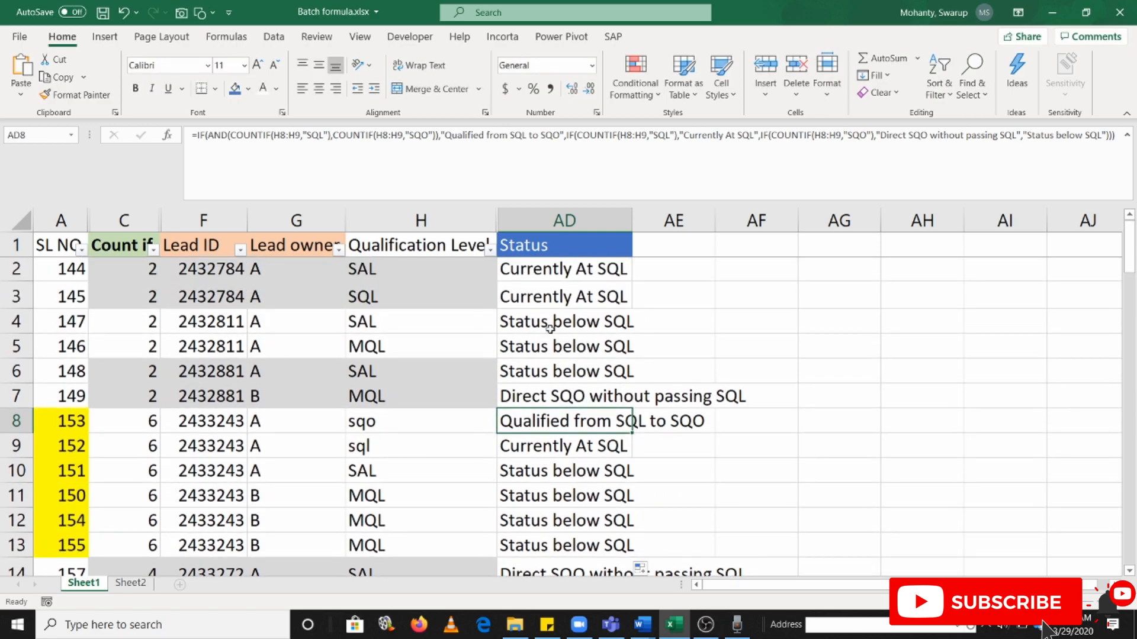
double_click(551, 327)
key(Escape)
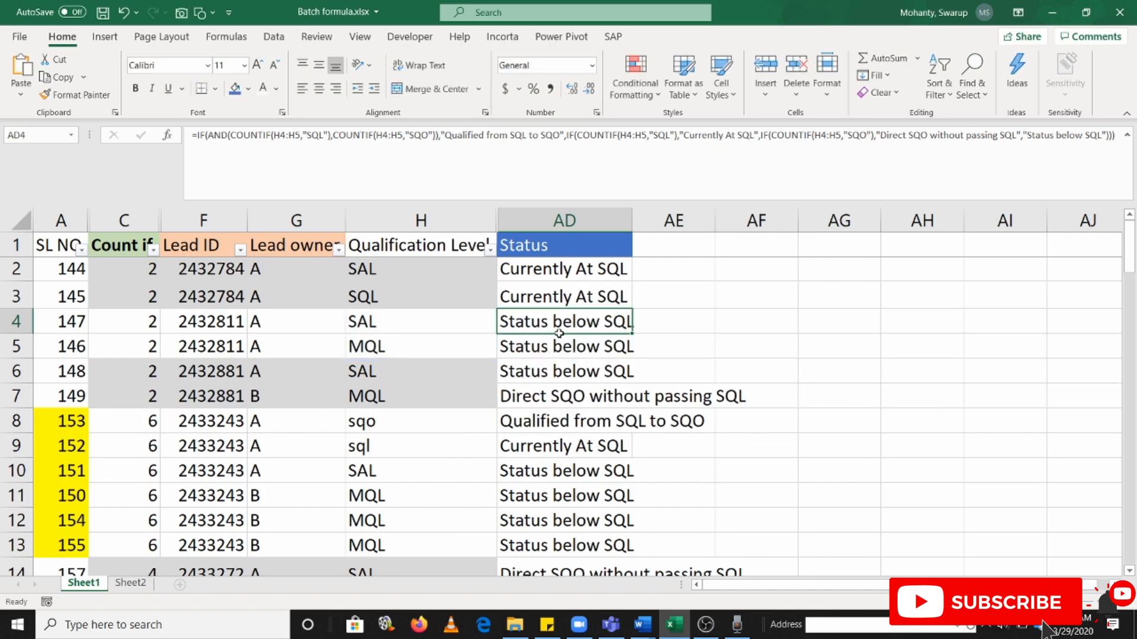
scroll(553, 338, down, 18)
scroll(370, 418, down, 6)
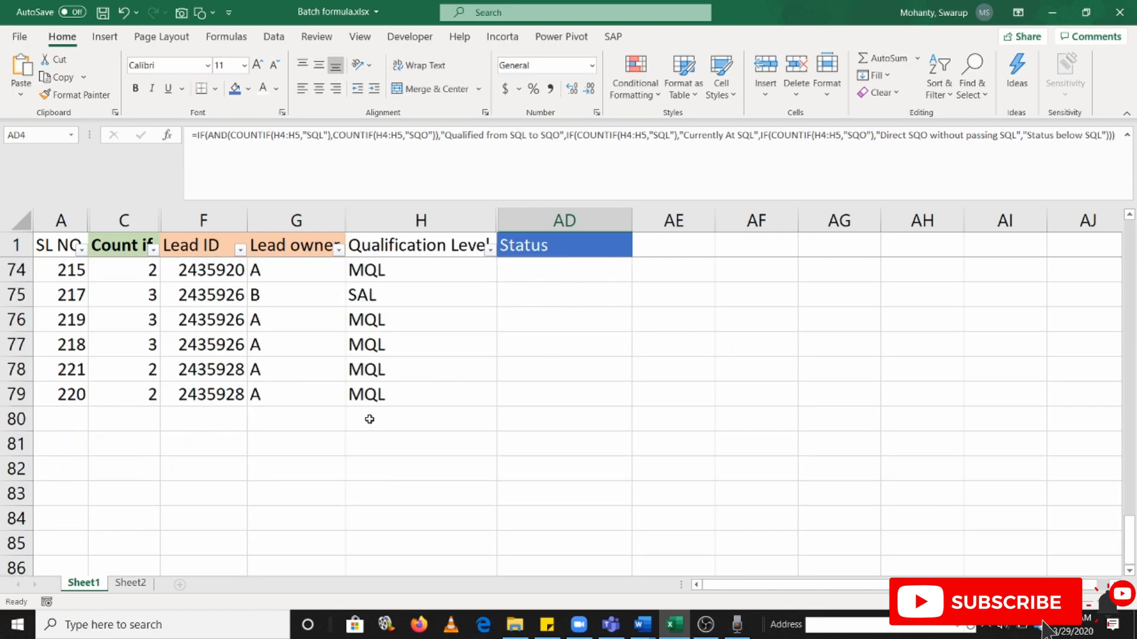
scroll(720, 383, up, 13)
scroll(551, 318, up, 11)
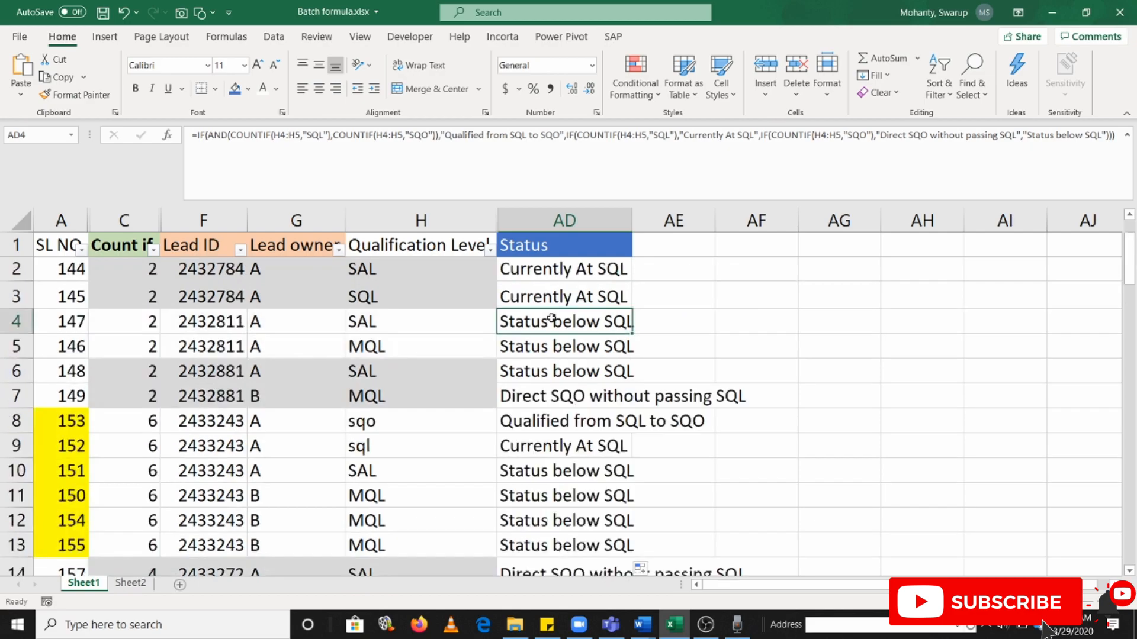
click(531, 370)
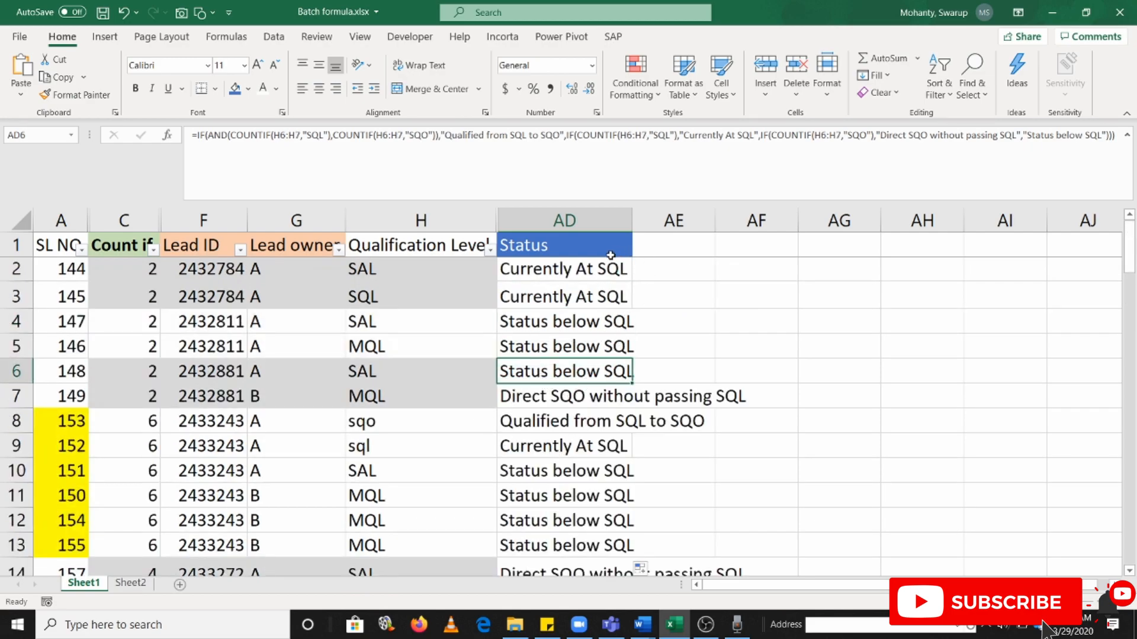
click(592, 271)
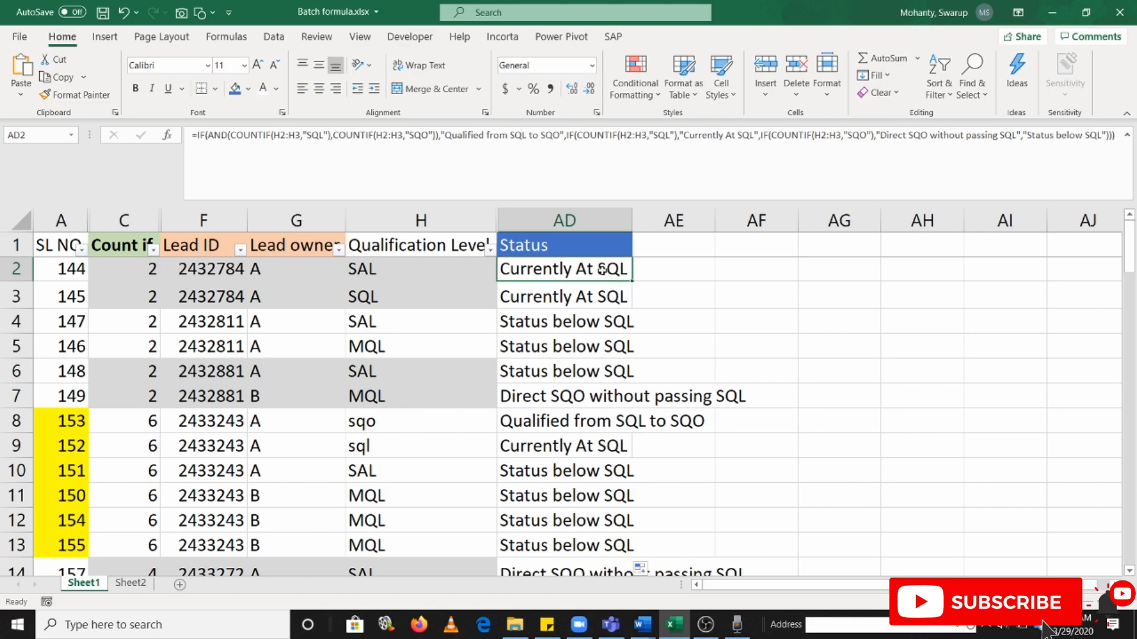
Clear the filled status formulas from AD3 down to AD17, keeping only the formula in AD2
click(566, 305)
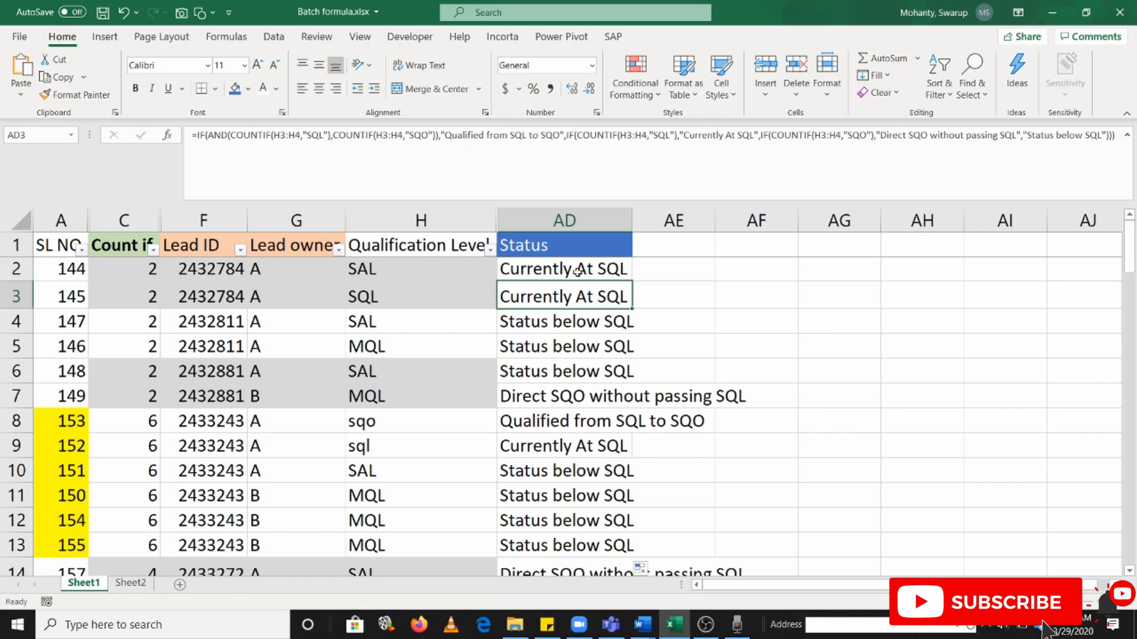
key(ctrl+shift+Down)
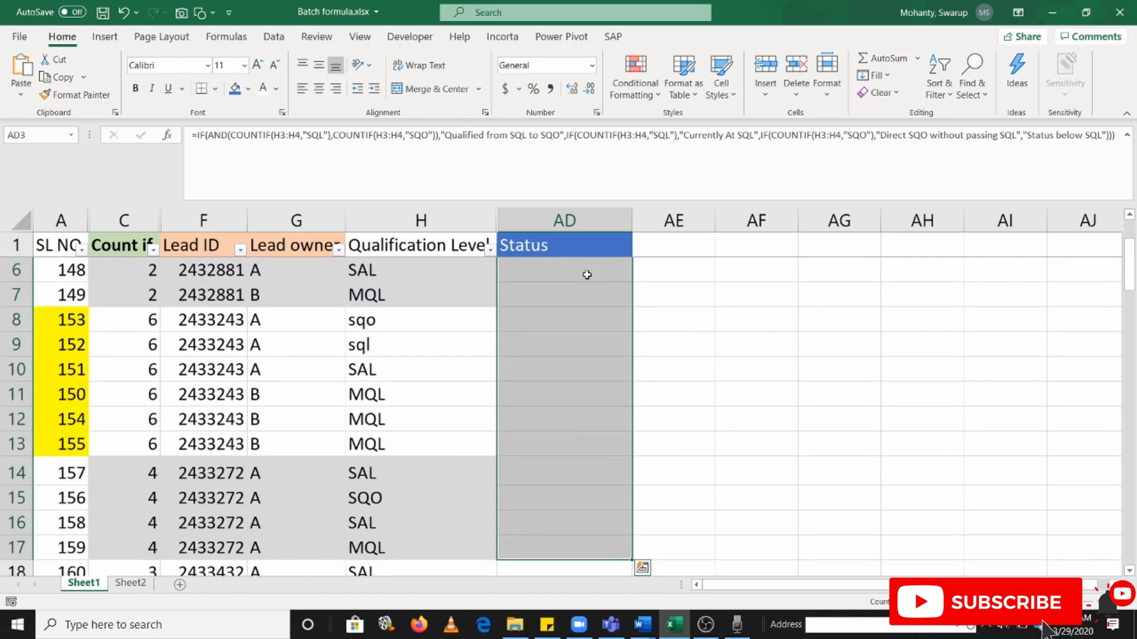
key(Delete)
Inspect the range argument of the first COUNTIF in the AD2 status formula without changing it
click(580, 271)
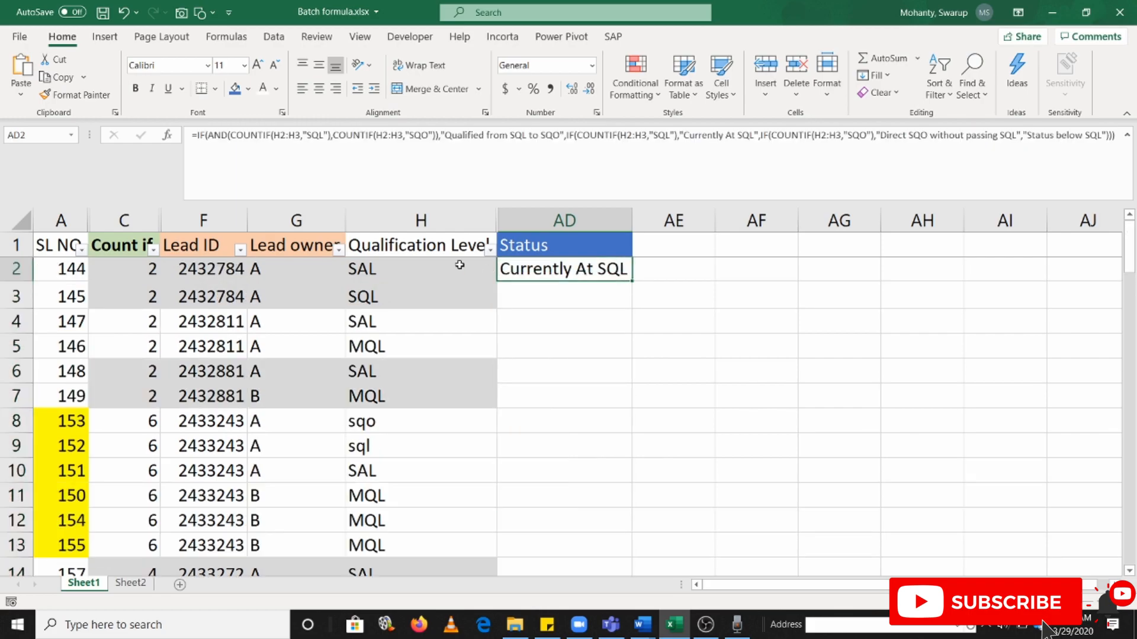
drag(281, 136, 300, 135)
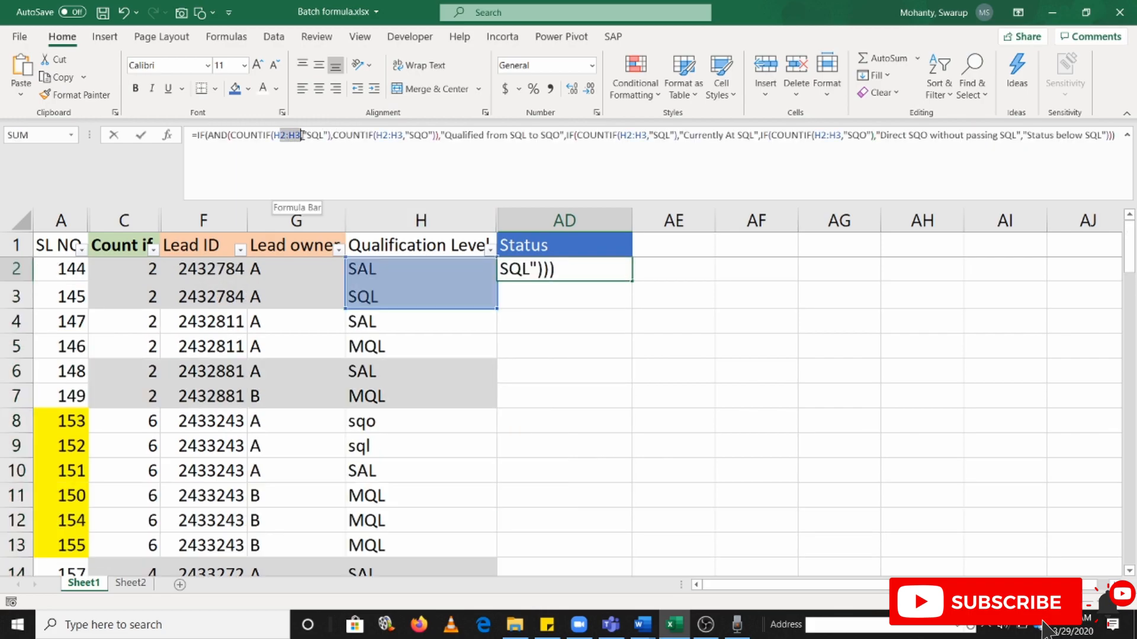
key(Escape)
drag(274, 136, 299, 141)
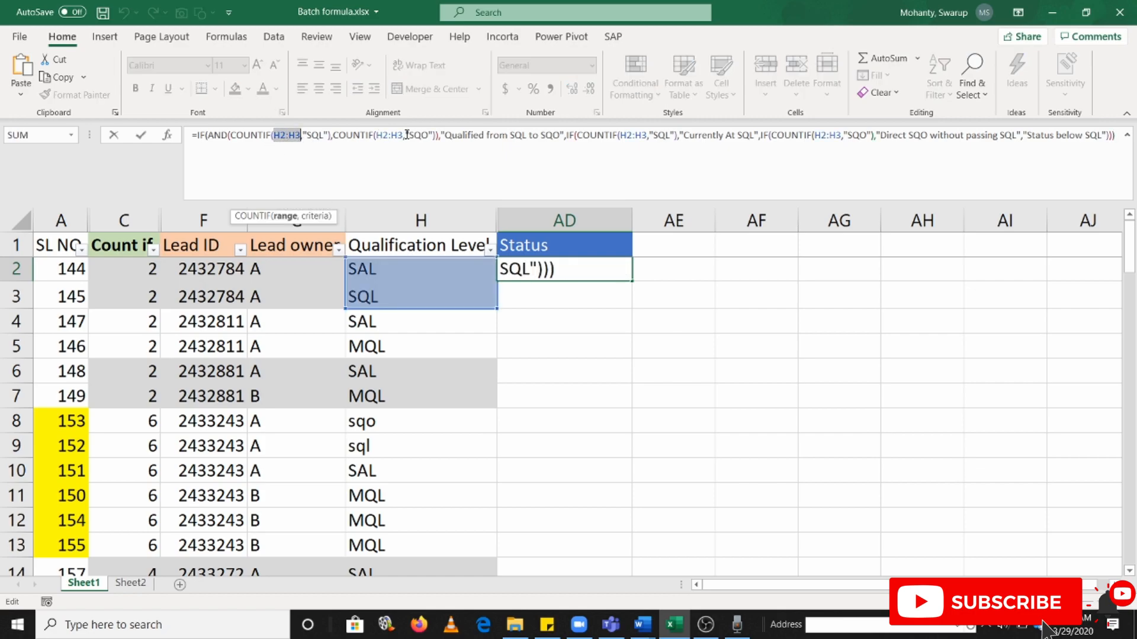
key(Escape)
Fill the AD2 status formula down to AD7 and inspect which COUNTIF ranges the copies refer to
drag(631, 285, 631, 407)
click(558, 302)
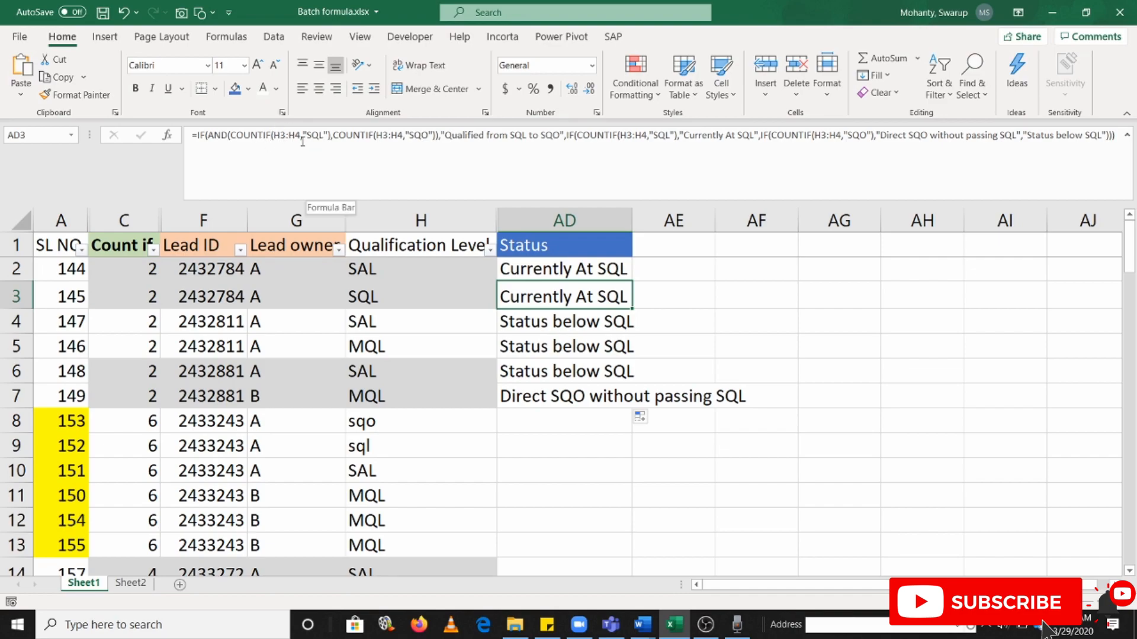
click(532, 322)
click(536, 350)
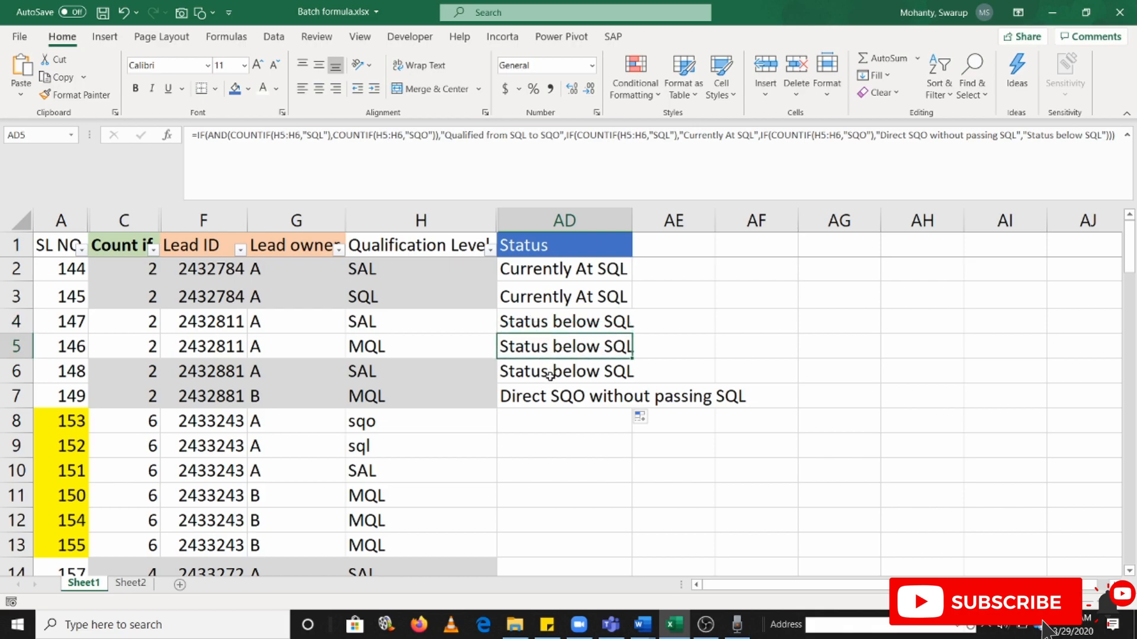
click(550, 375)
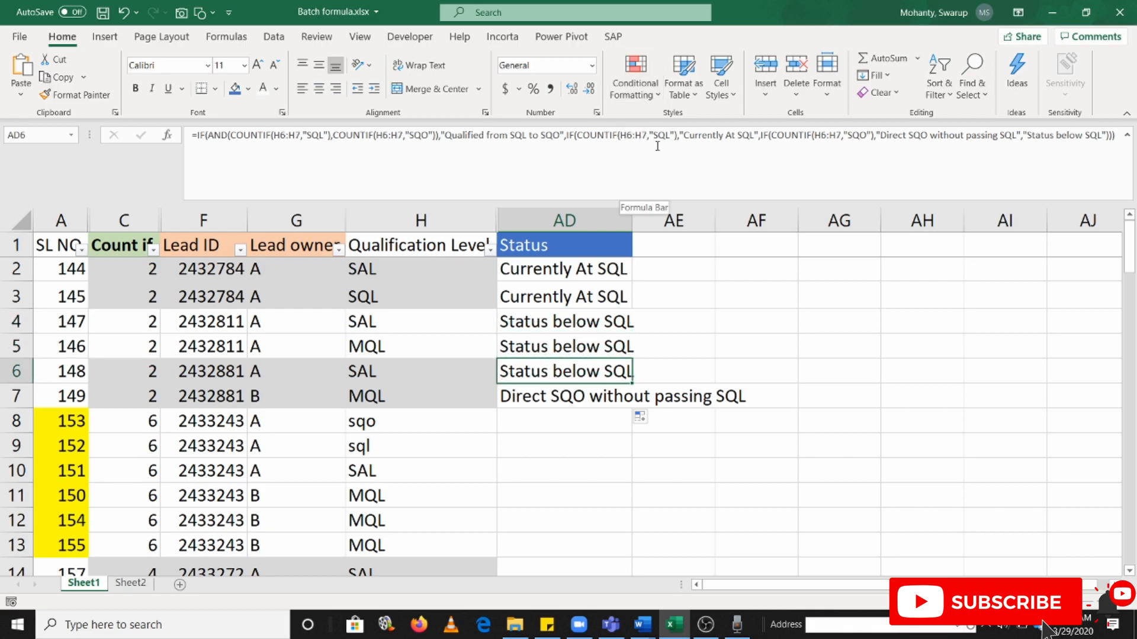
click(284, 135)
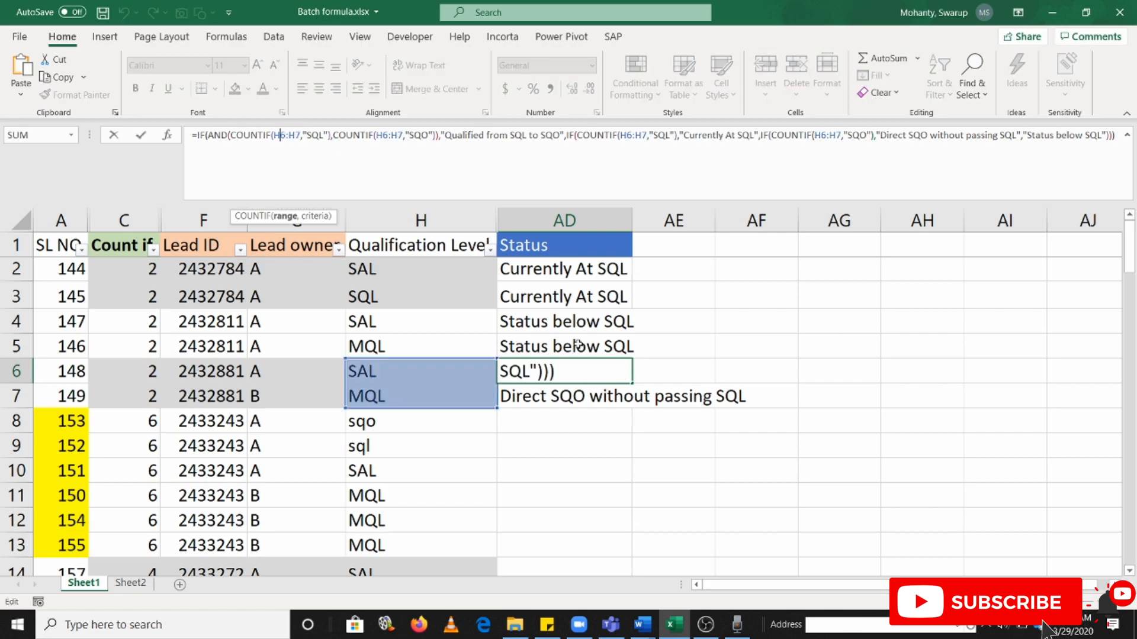
key(Escape)
click(566, 394)
click(562, 373)
click(558, 346)
click(561, 304)
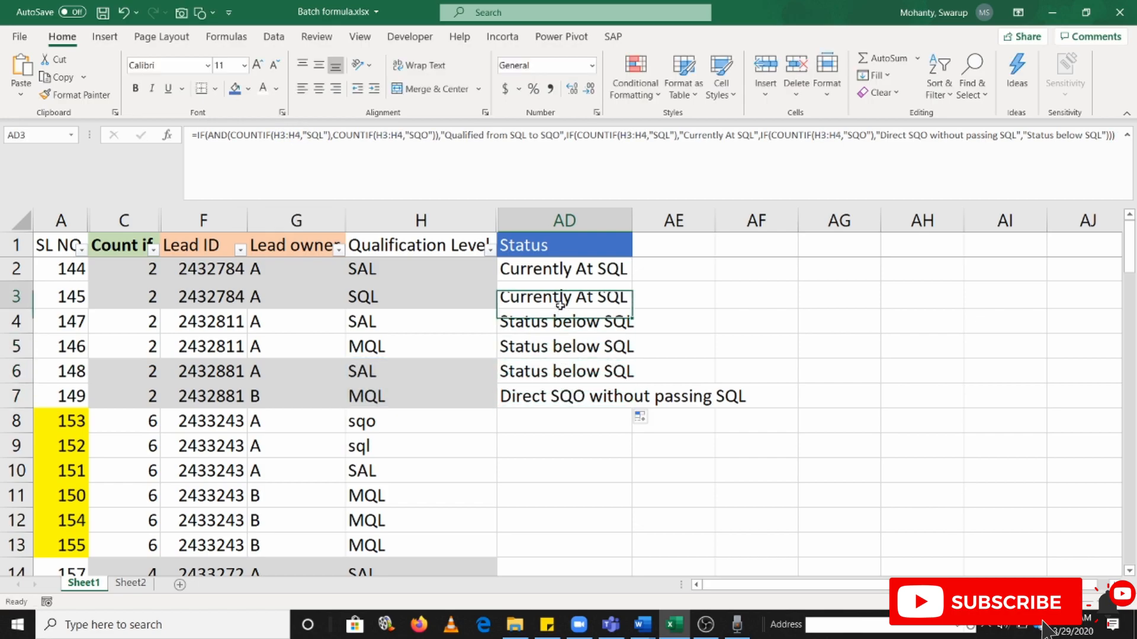
click(563, 269)
Clear the status formulas from AD3:AD7 and return to AD2
drag(563, 297, 588, 397)
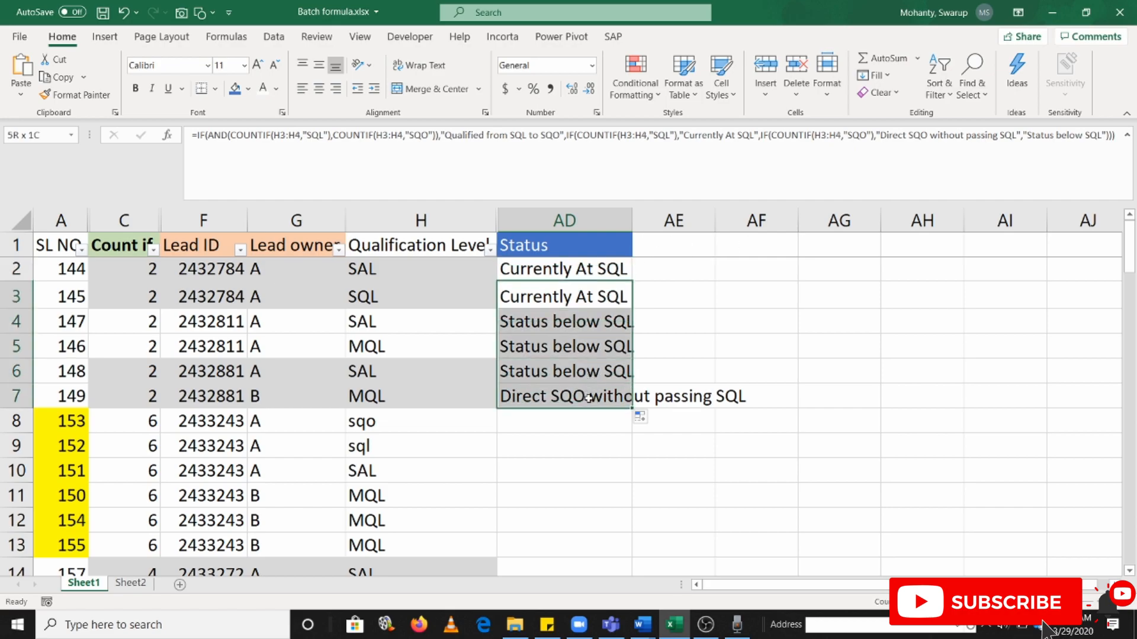
key(Delete)
click(562, 267)
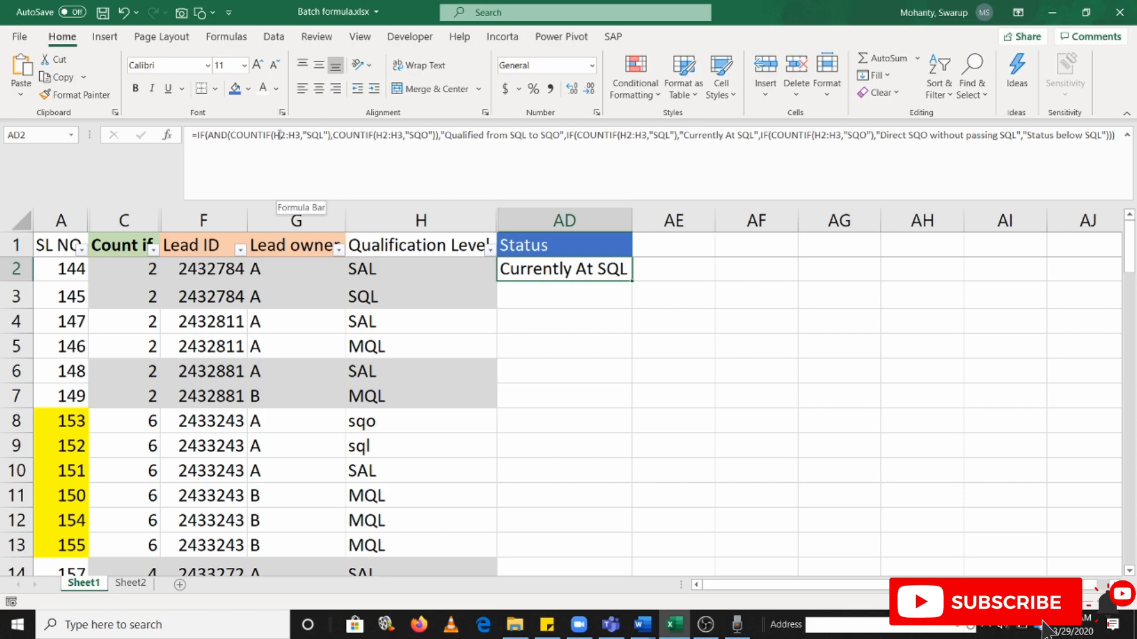
Add the column headers SR in AE1 and ER in AF1, next to Status
click(704, 241)
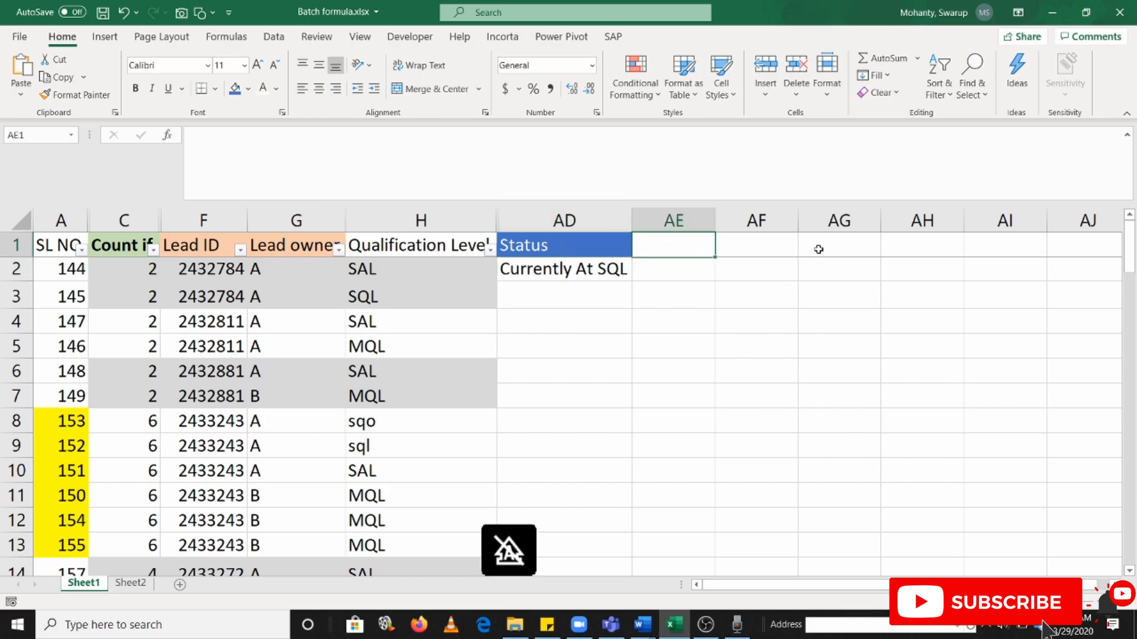
text(SR)
key(Tab)
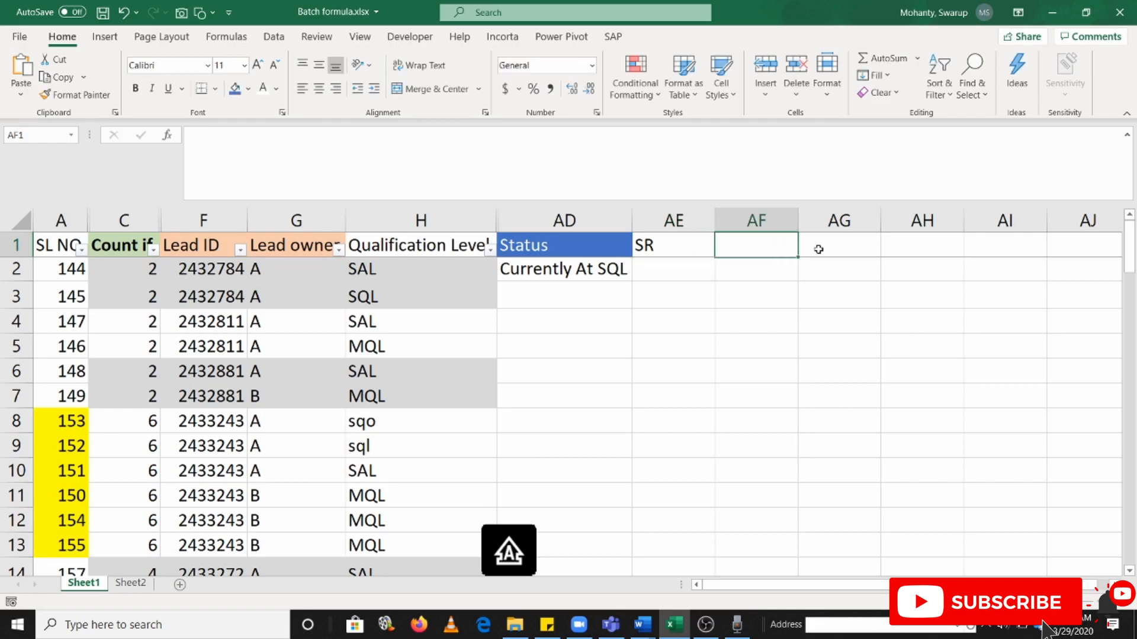
text(ER)
key(Return)
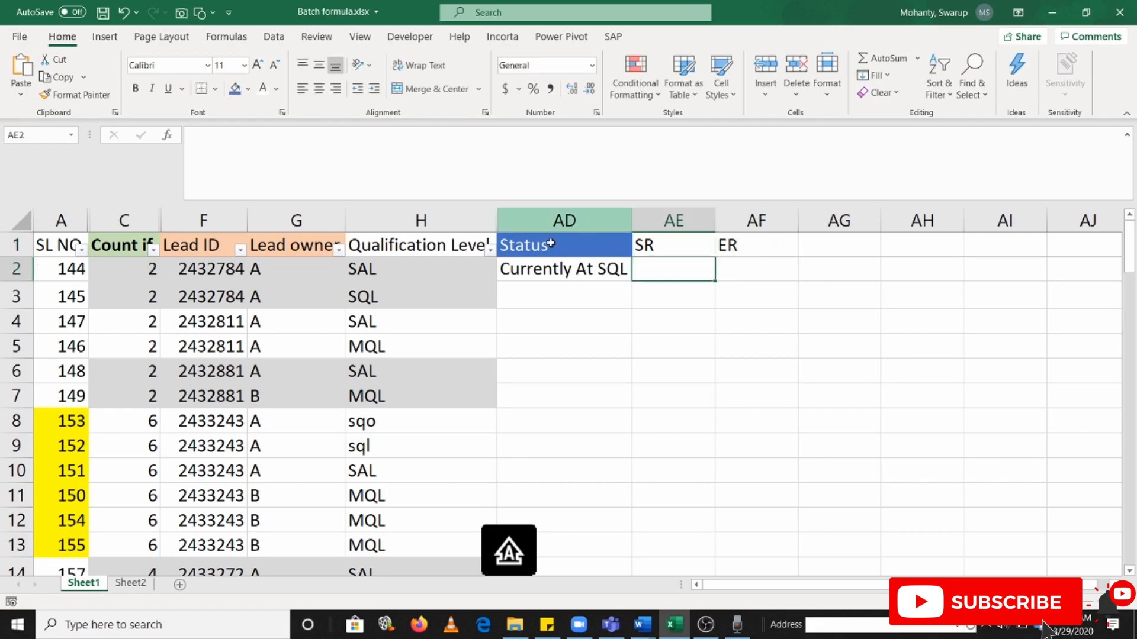
Compare the AD2 formula's COUNTIF range with rows 2 and 3 and the qualification levels in H2:H3
click(563, 290)
click(563, 274)
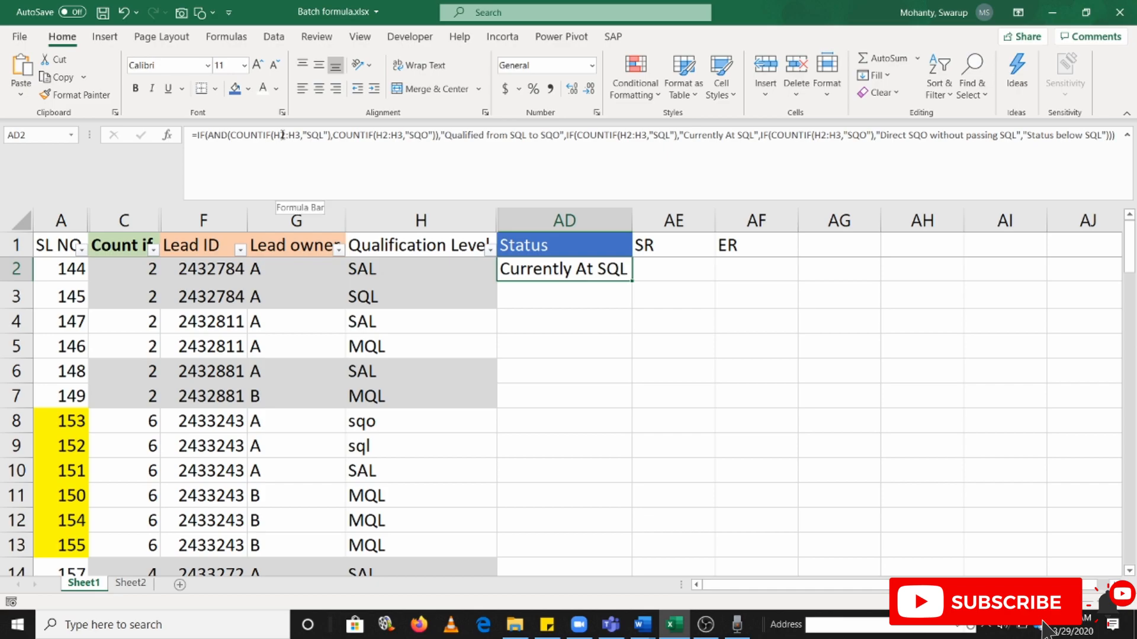
click(16, 271)
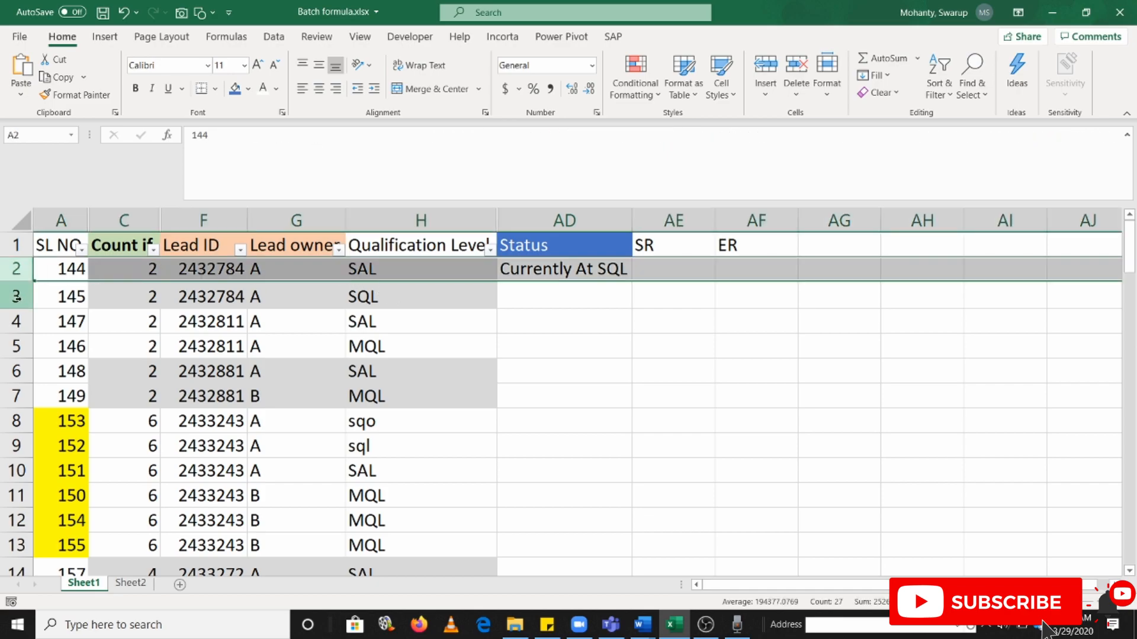
click(15, 294)
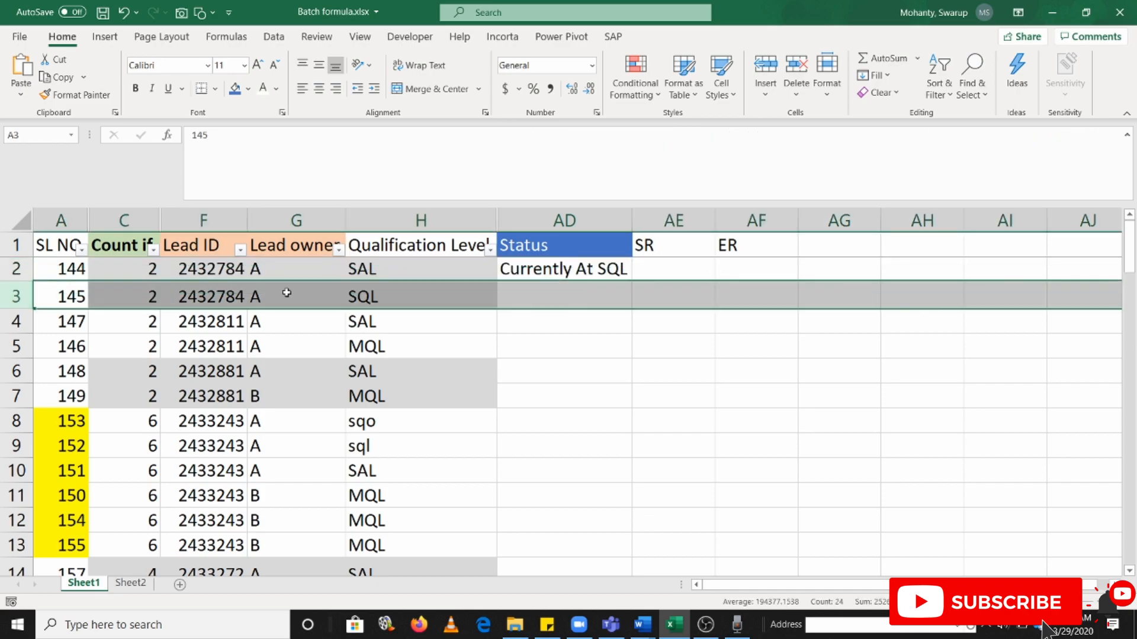
click(13, 269)
click(9, 296)
drag(398, 267, 398, 301)
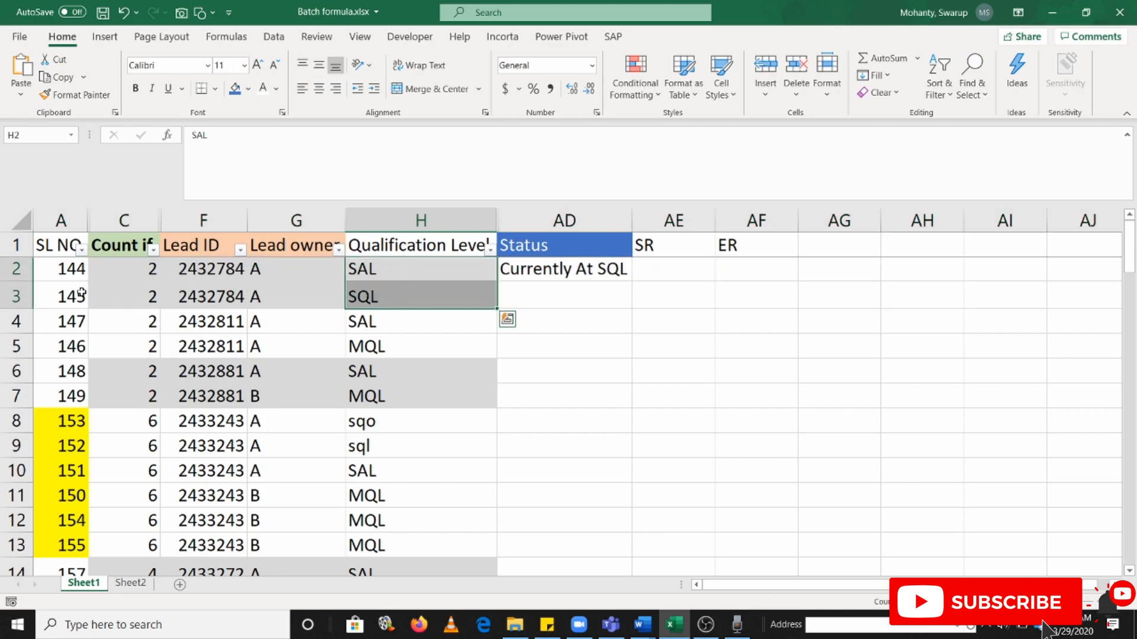
Fill the AD2 status formula into AD3 and inspect the COUNTIF ranges of the copy
click(536, 271)
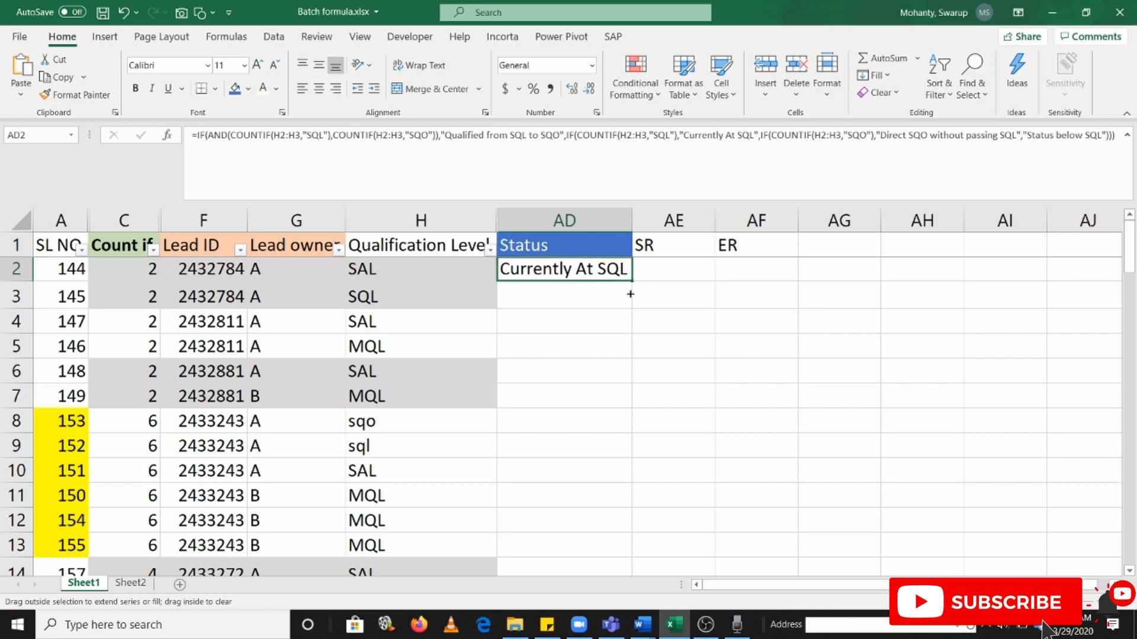
drag(631, 282, 602, 285)
double_click(601, 285)
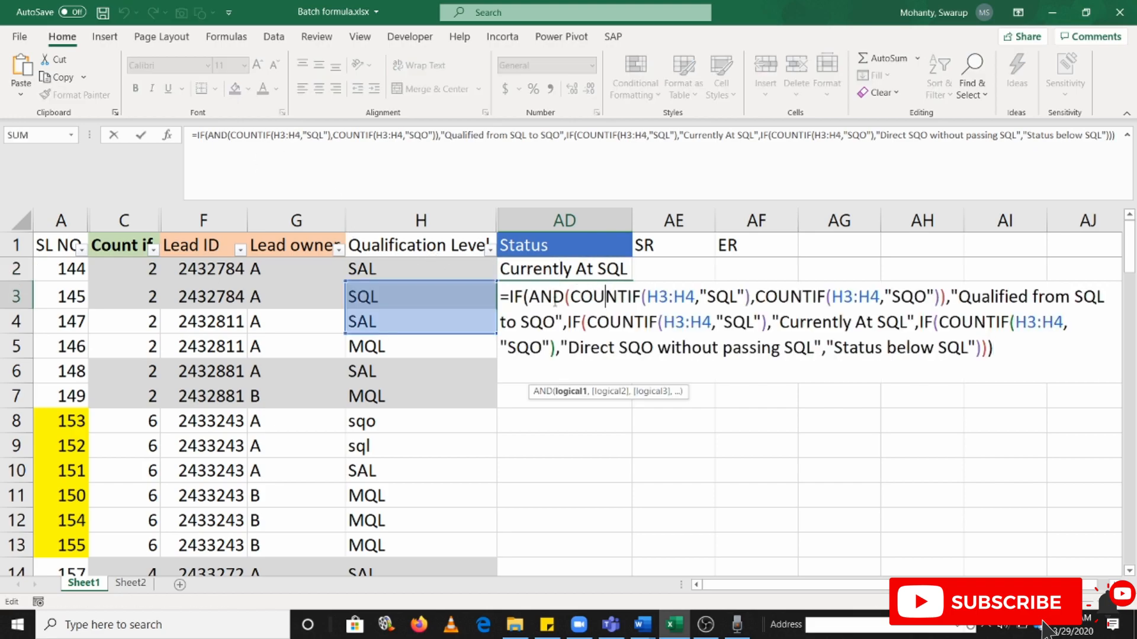
key(Escape)
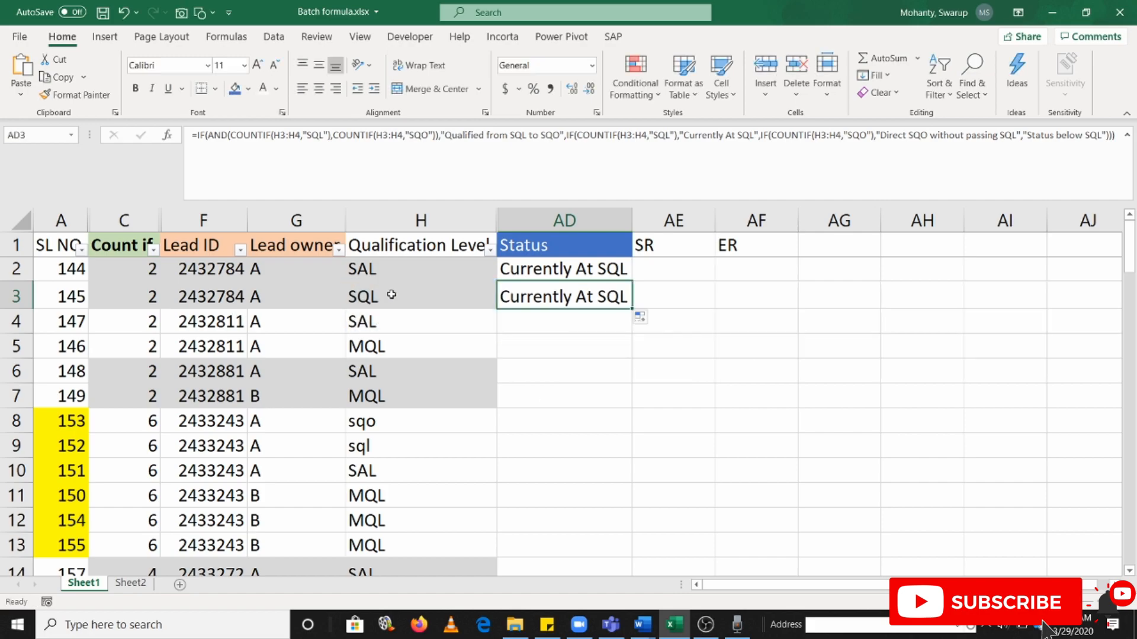
Change the first COUNTIF range in the AD3 formula to H2:H3
double_click(562, 298)
drag(403, 280, 405, 255)
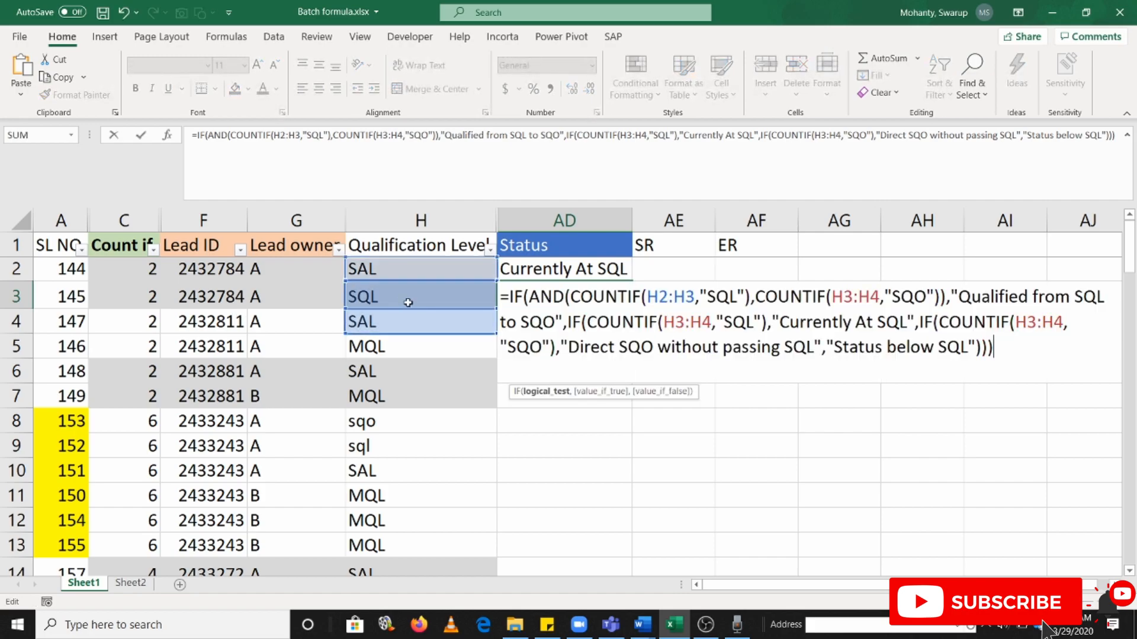
key(Return)
click(673, 274)
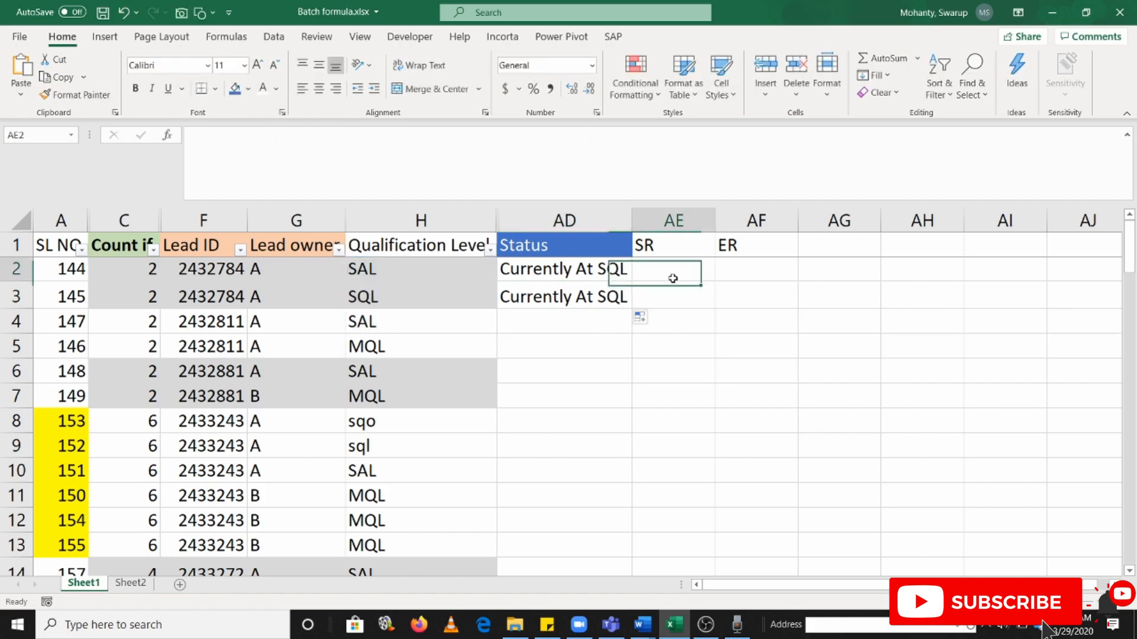
Clear the status formula from AD3
click(569, 298)
key(Delete)
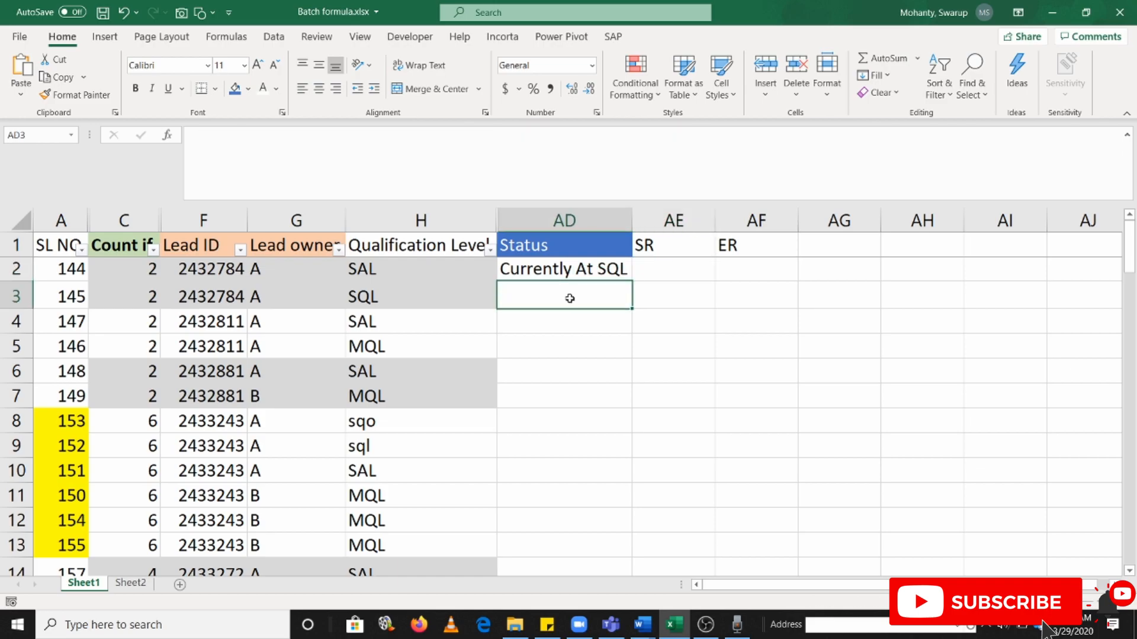
click(673, 301)
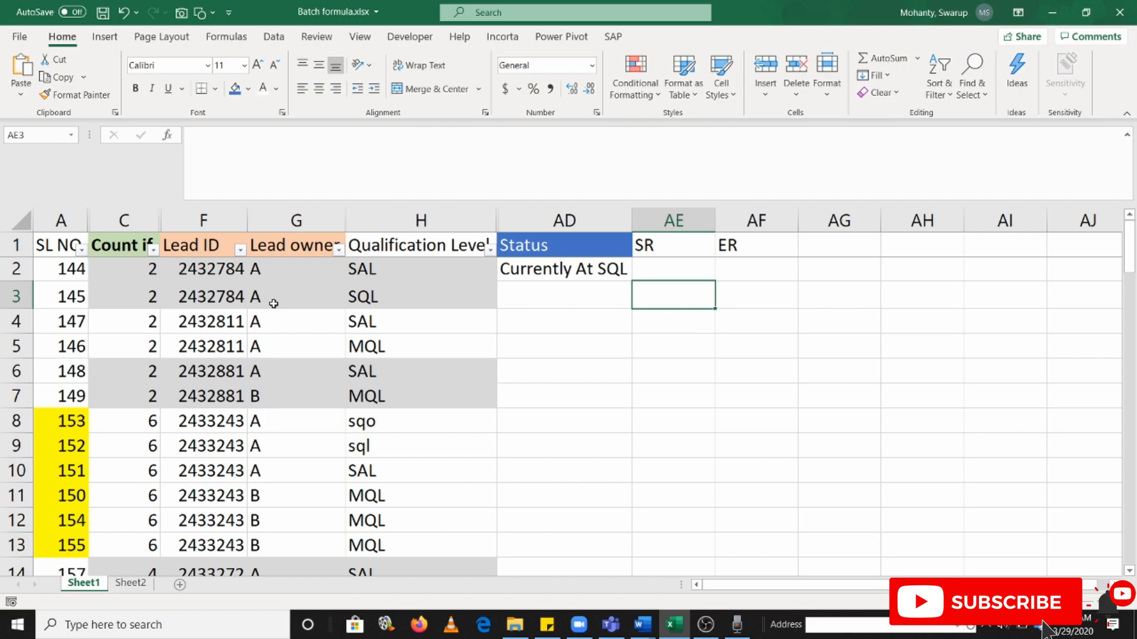
click(219, 273)
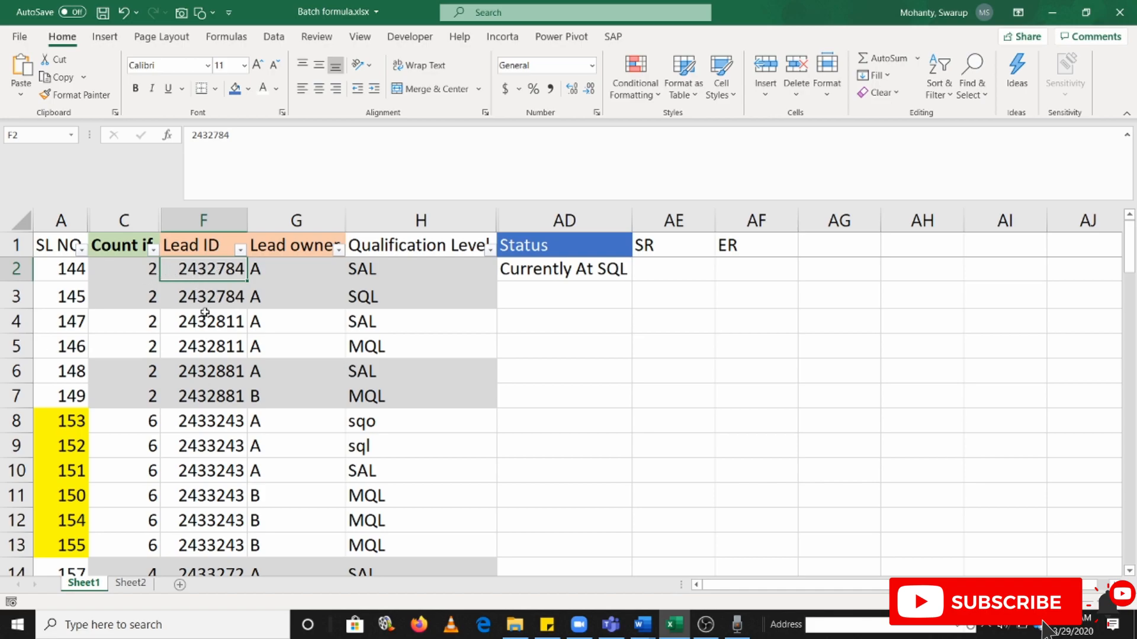
Enter 2 as the first SR value in AE2
click(704, 282)
text(2)
click(697, 301)
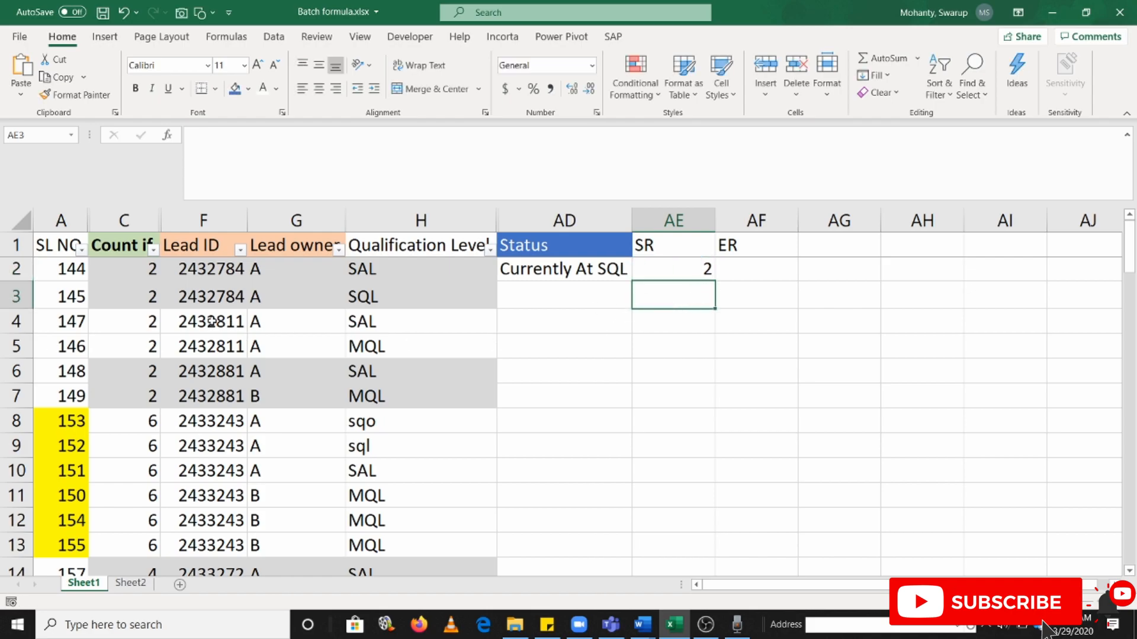
Compare the SR value in AE2 with the starting row of the COUNTIF range in the AD2 status formula
click(687, 268)
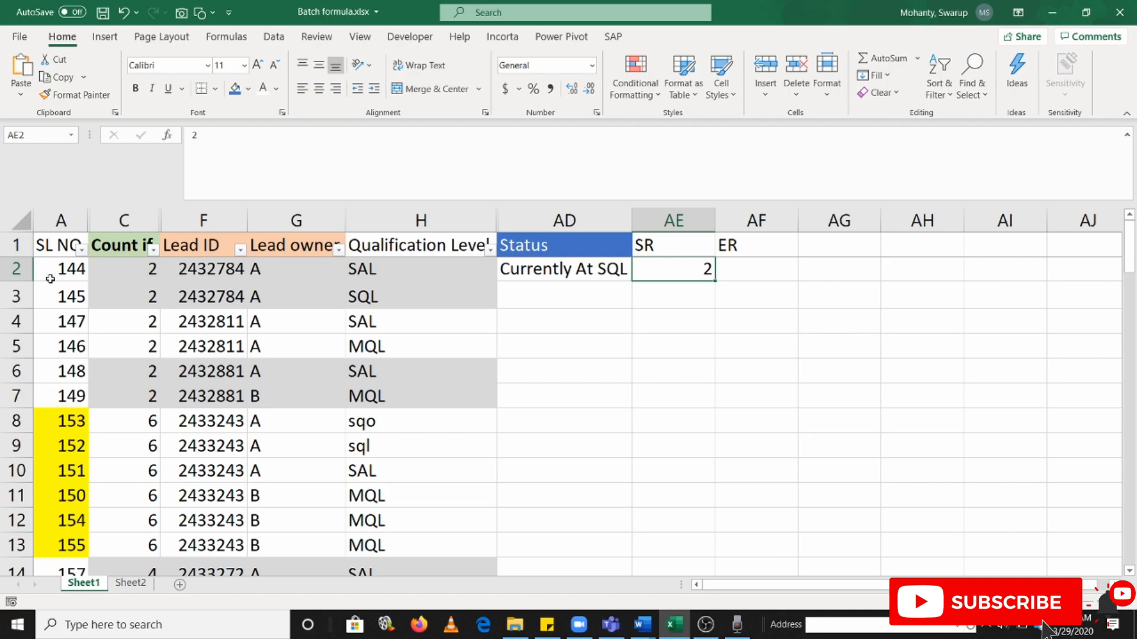
click(574, 269)
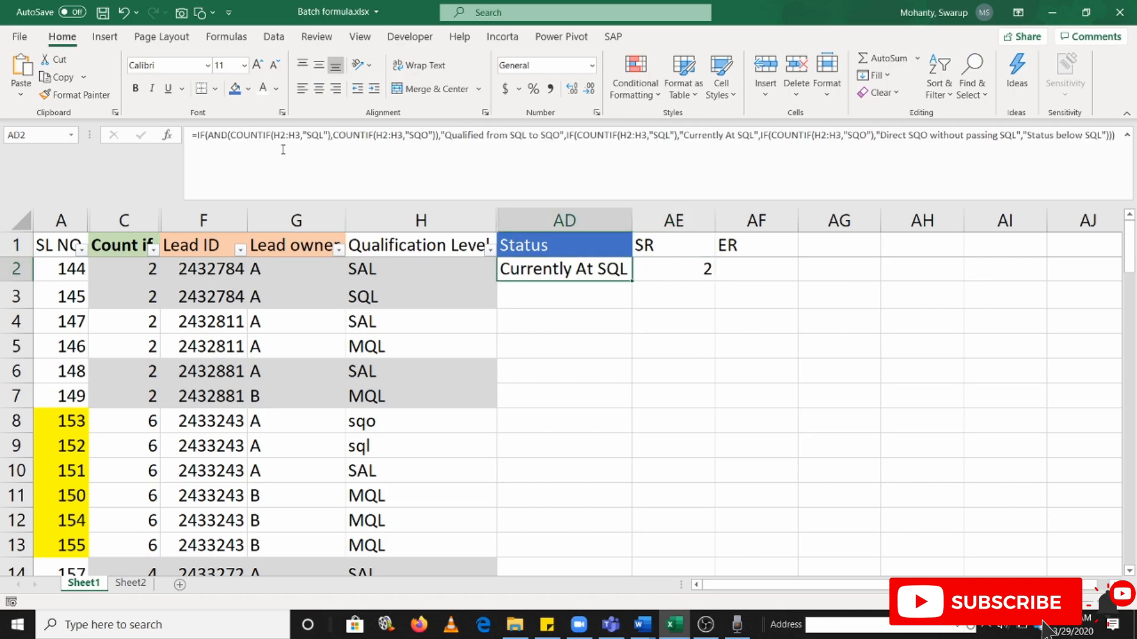
click(288, 138)
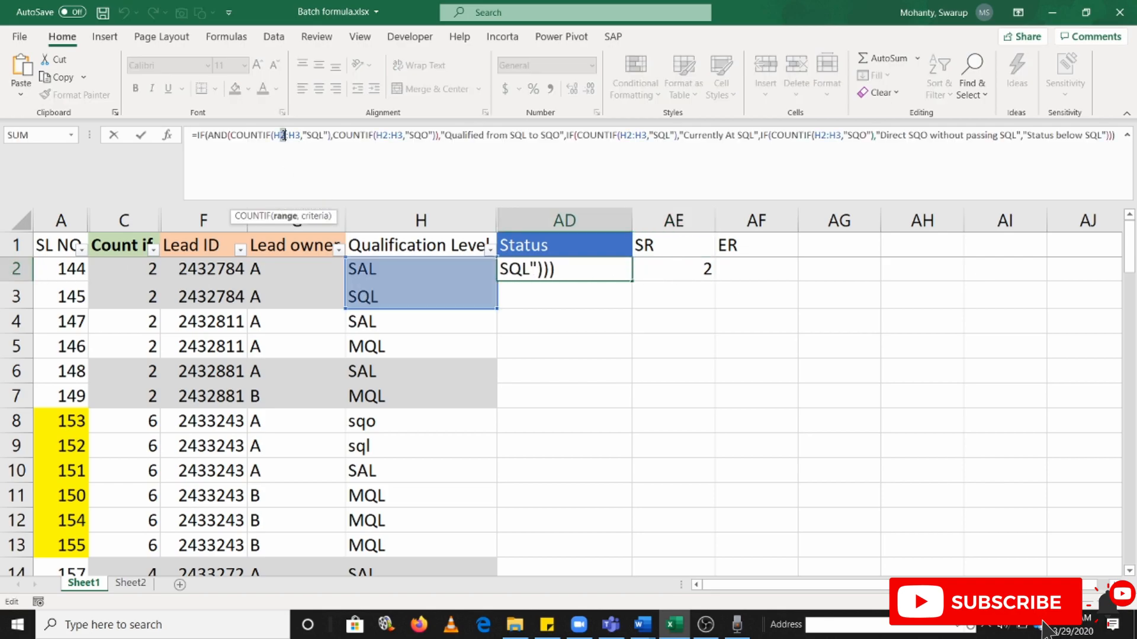
key(Escape)
click(696, 267)
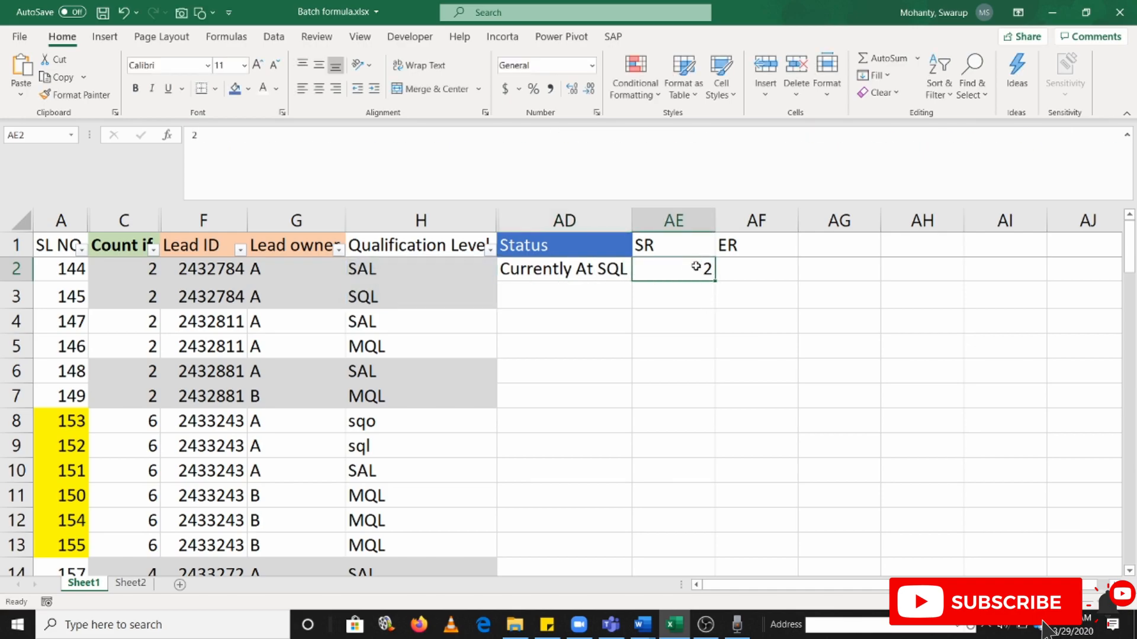
click(706, 305)
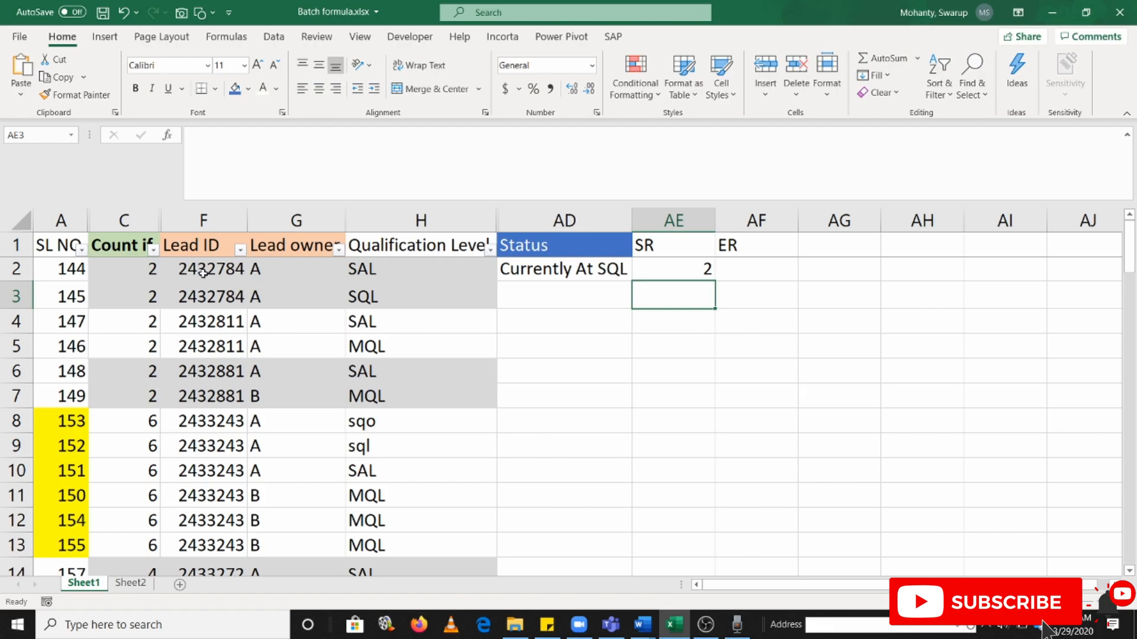
click(689, 269)
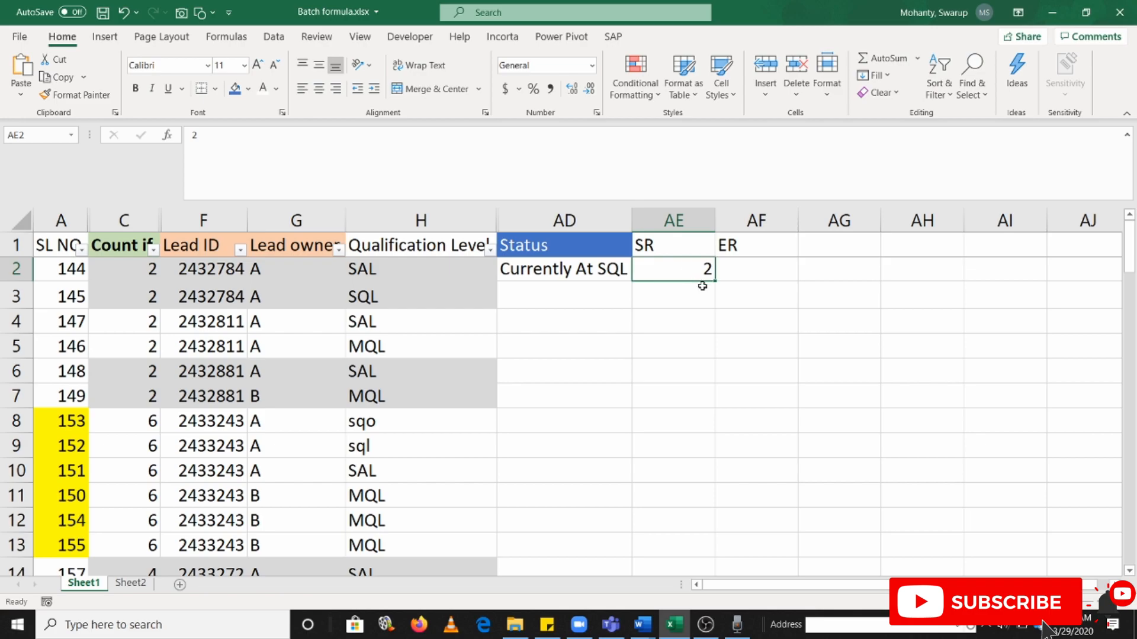
drag(18, 334, 17, 332)
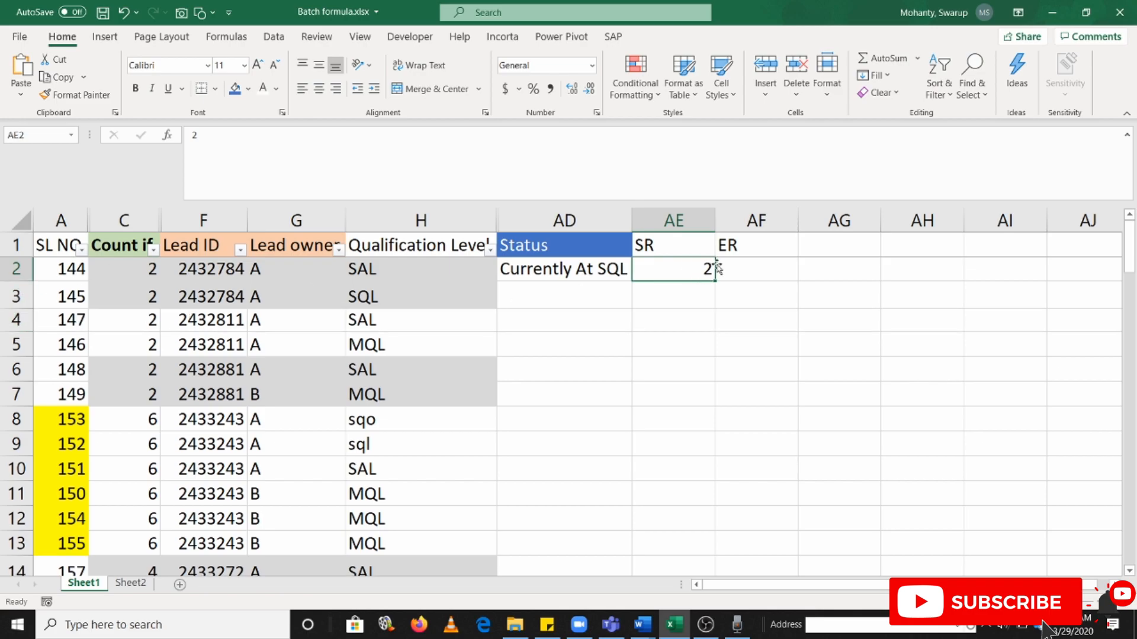
Enter the start-row formula =IF(F3=F2,AE2,ROW(F3)) in AE3
click(691, 300)
text(=IF()
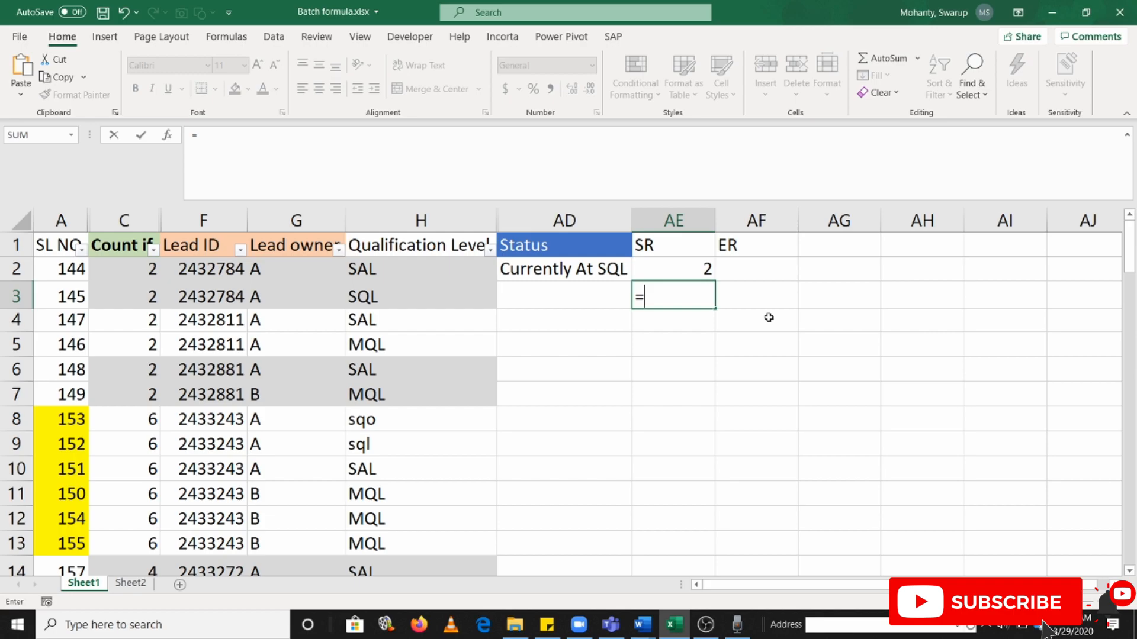
click(225, 292)
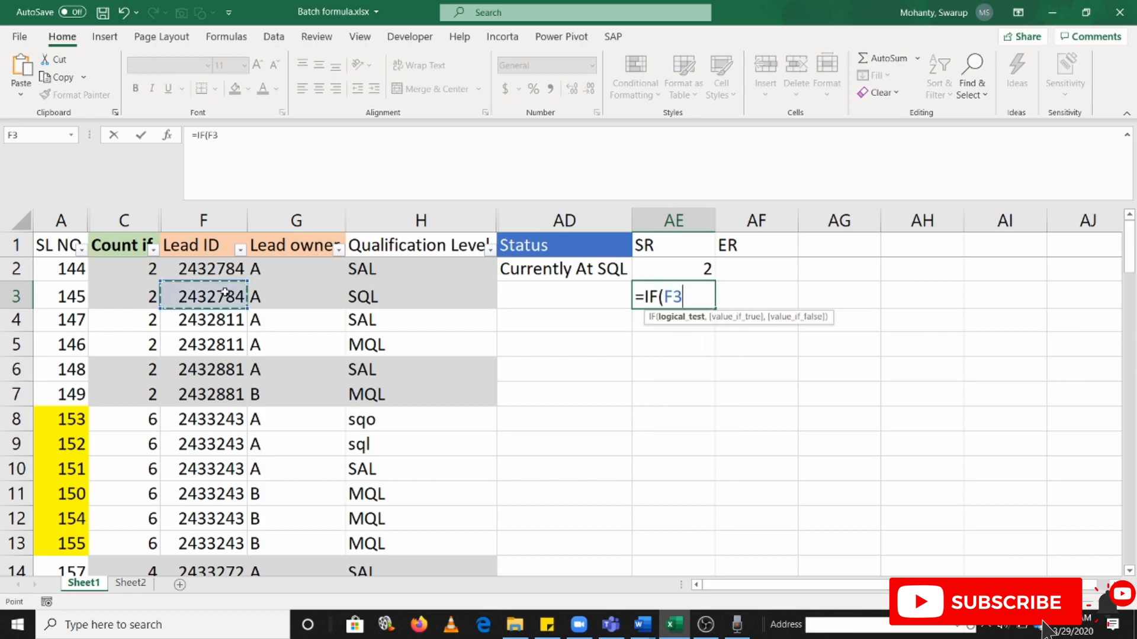
text(=)
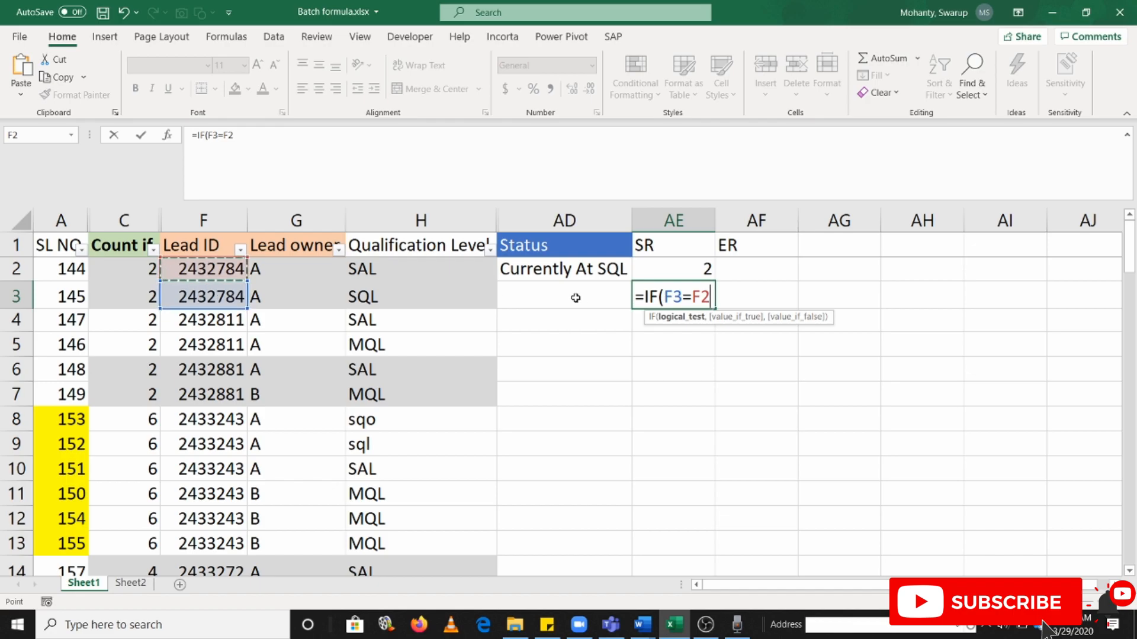
text(,)
click(685, 266)
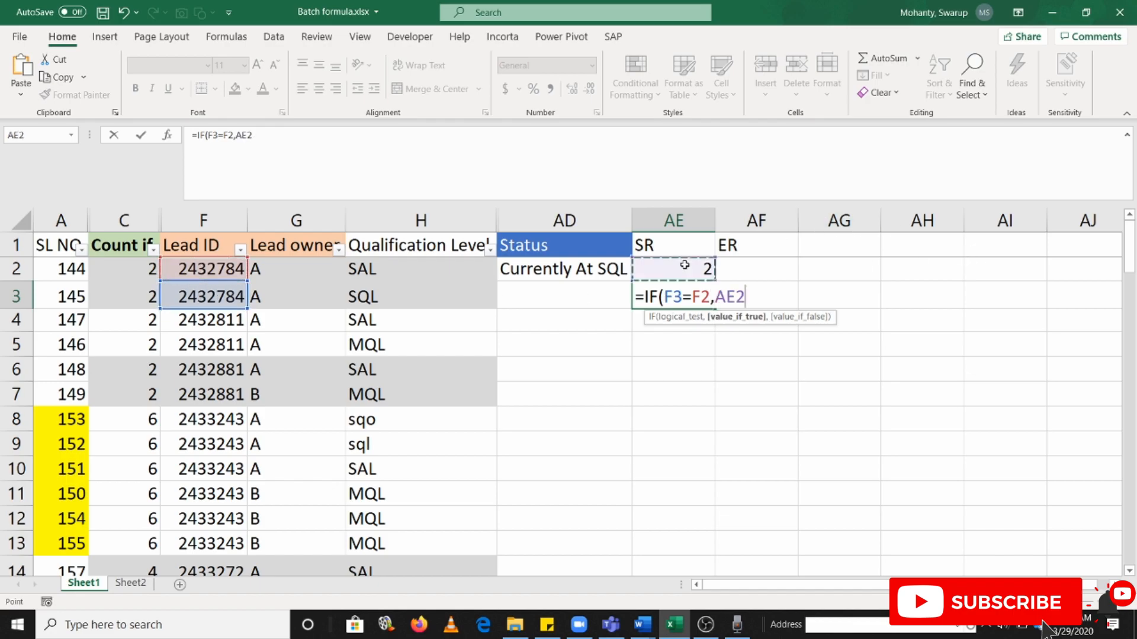
text(,ROW()
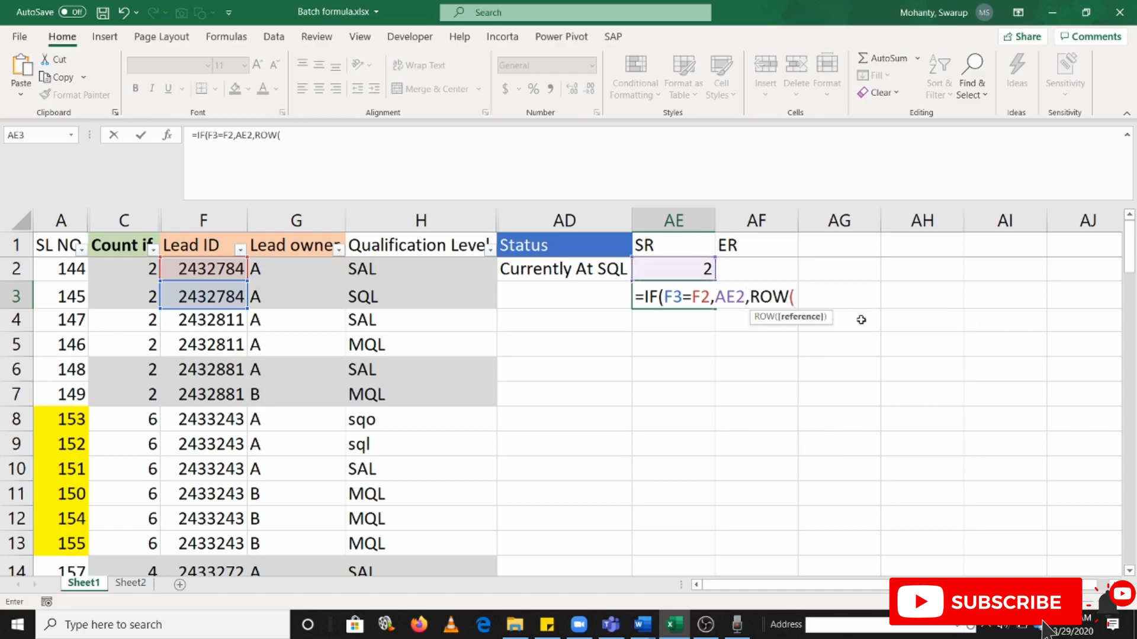
click(216, 289)
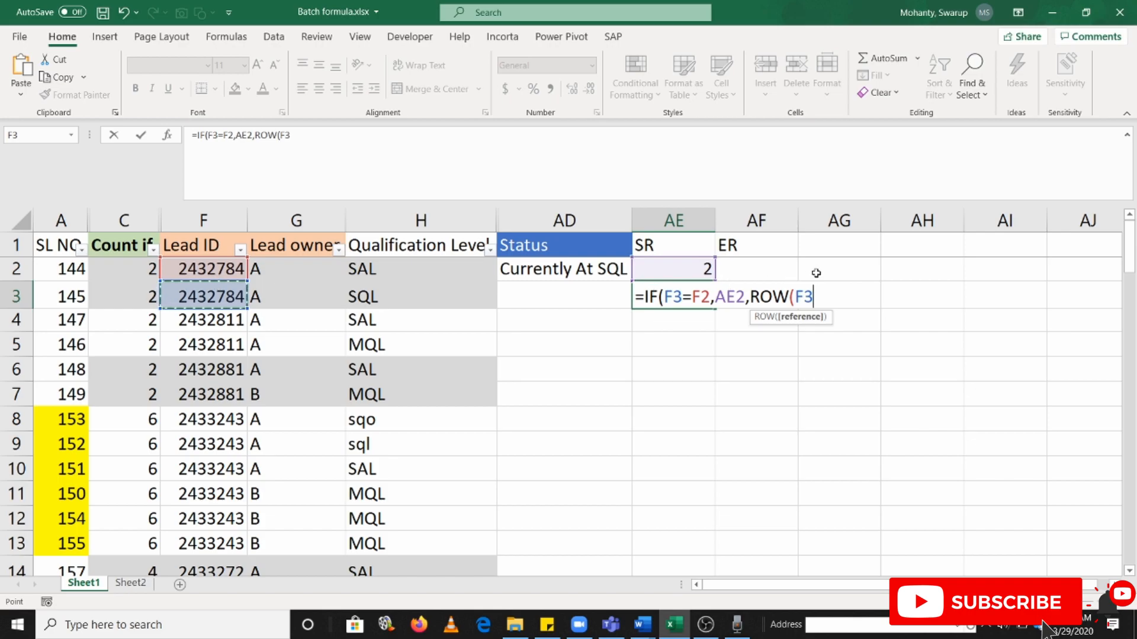
text()))
key(Return)
key(Up)
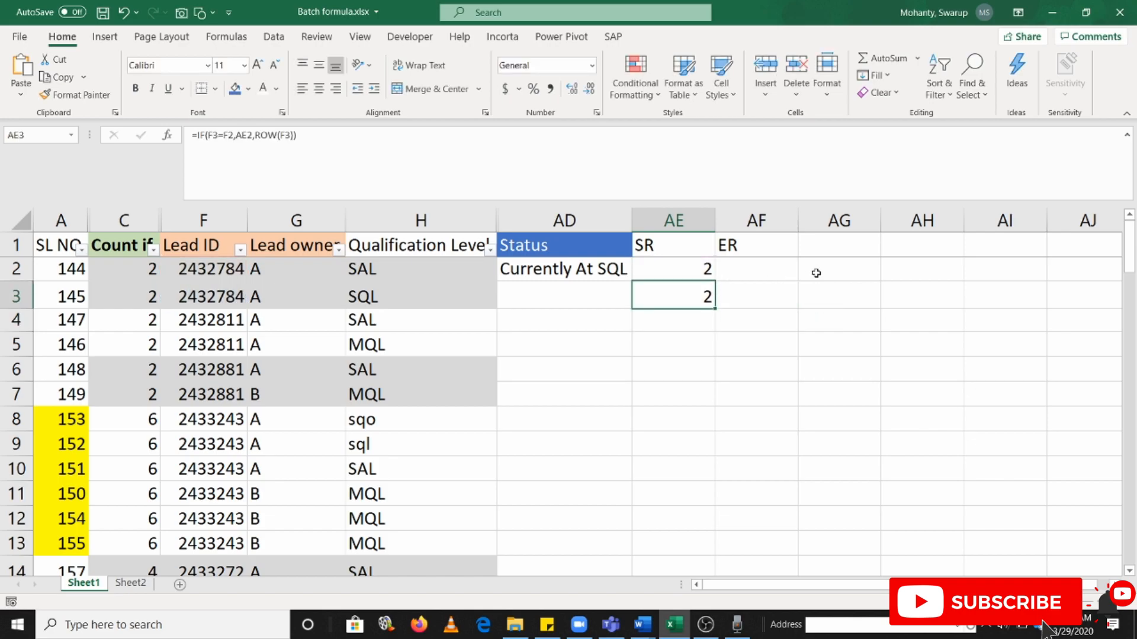
Fill the AE3 start-row formula down the SR column through AE17
key(shift+Down)
key(shift+Down)
key(shift+Down)
key(shift+Down)
key(shift+Down)
key(shift+Down)
key(shift+Down)
key(shift+Down)
key(shift+Down)
key(shift+Down)
key(shift+Down)
key(shift+Down)
key(shift+Down)
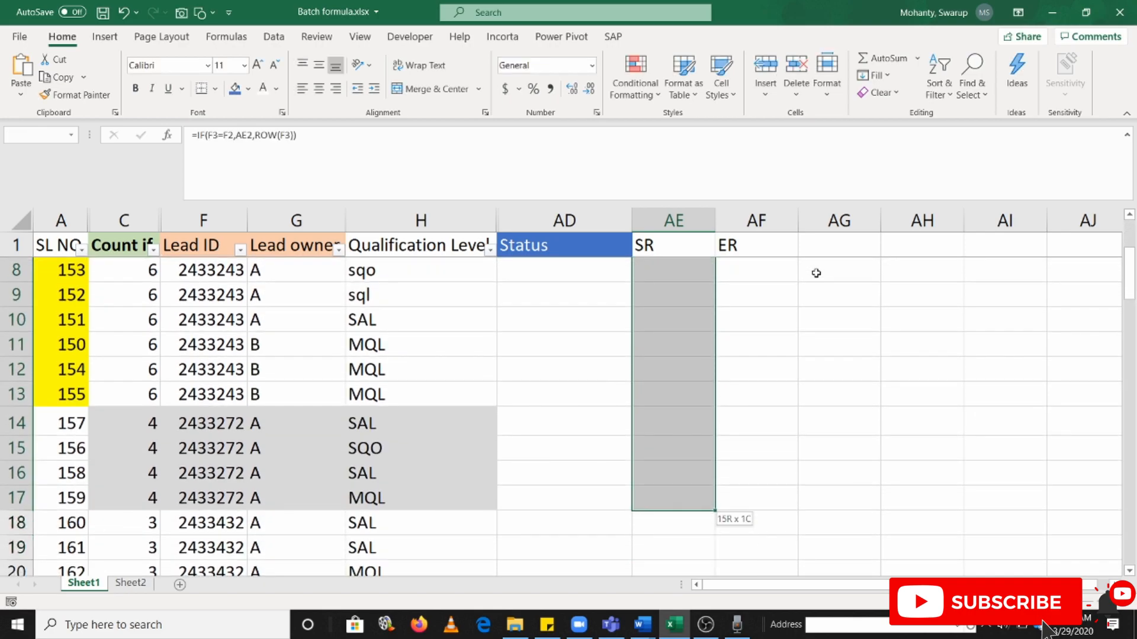
key(ctrl+d)
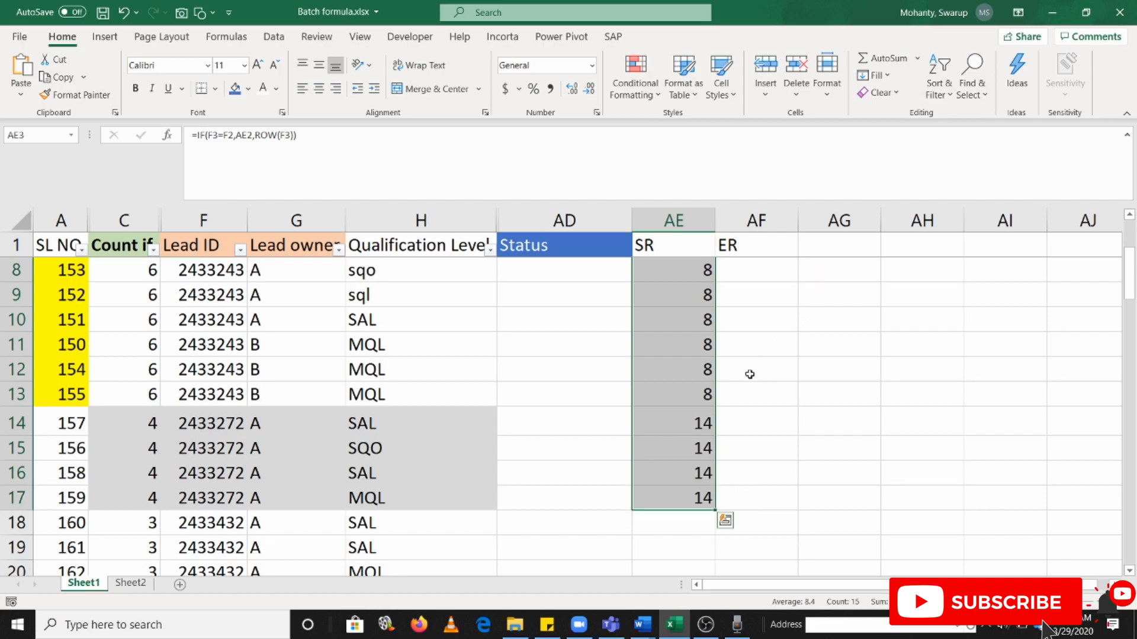
scroll(713, 398, up, 2)
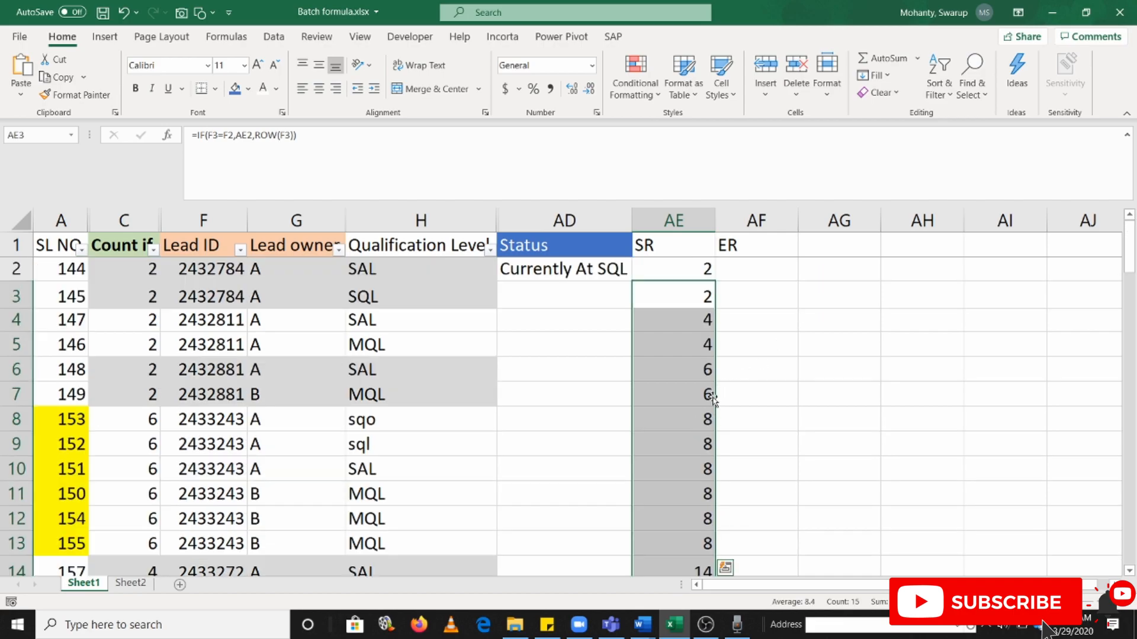
Inspect the SR formulas in AE4 and AE5 and compare them with the lead IDs in F3:F5
click(692, 298)
click(688, 324)
double_click(679, 323)
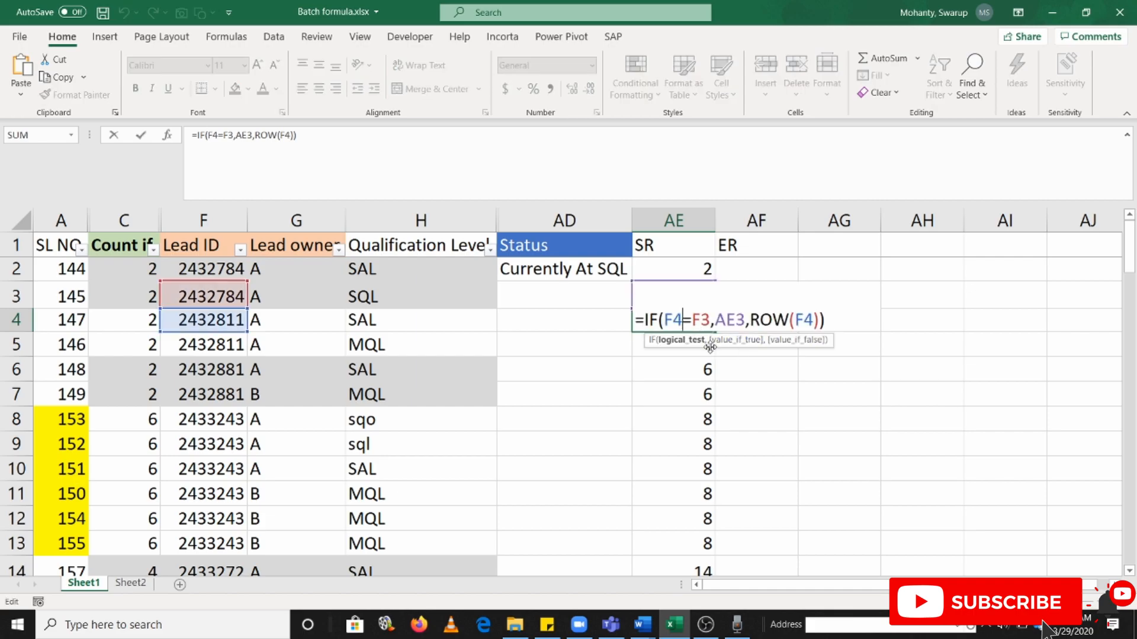
key(Escape)
click(213, 320)
key(Up)
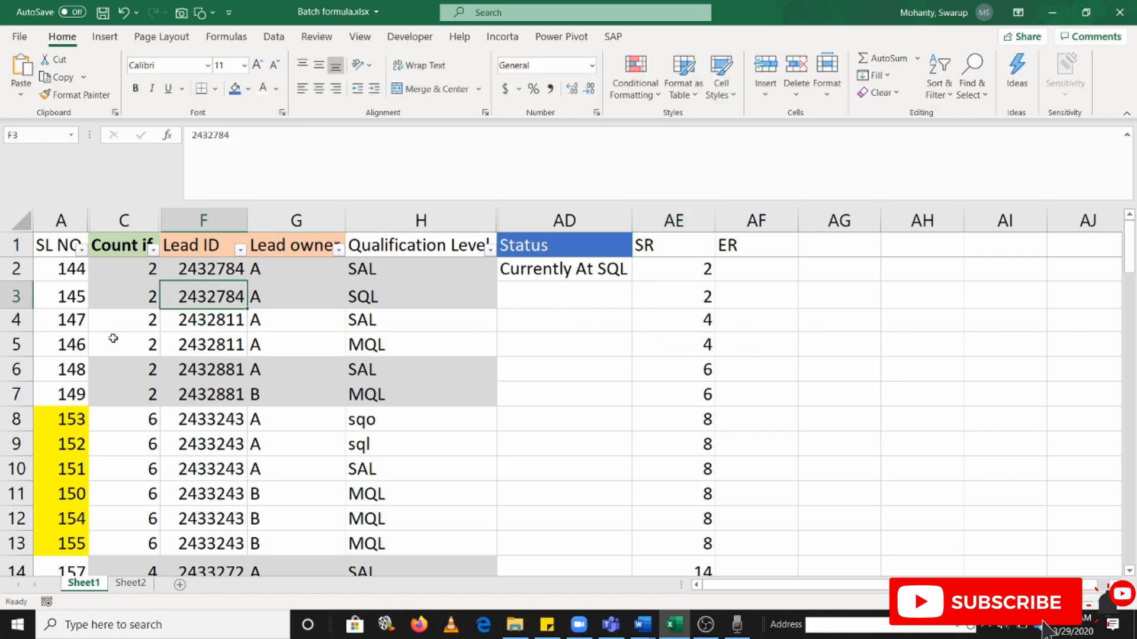
click(16, 320)
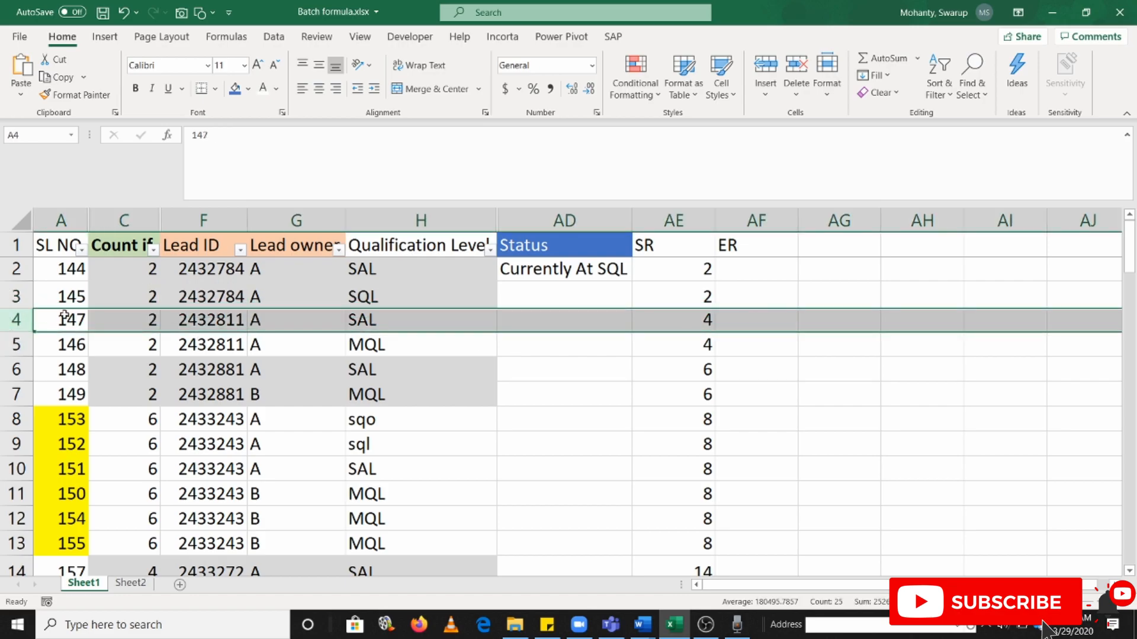
click(652, 345)
double_click(657, 345)
key(Escape)
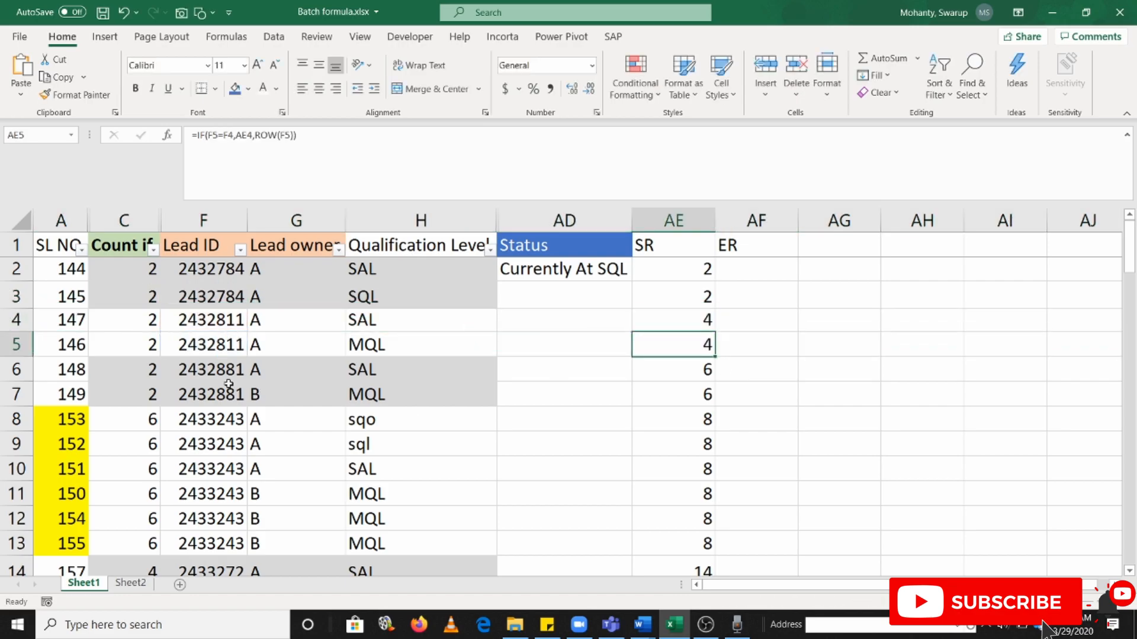
click(537, 183)
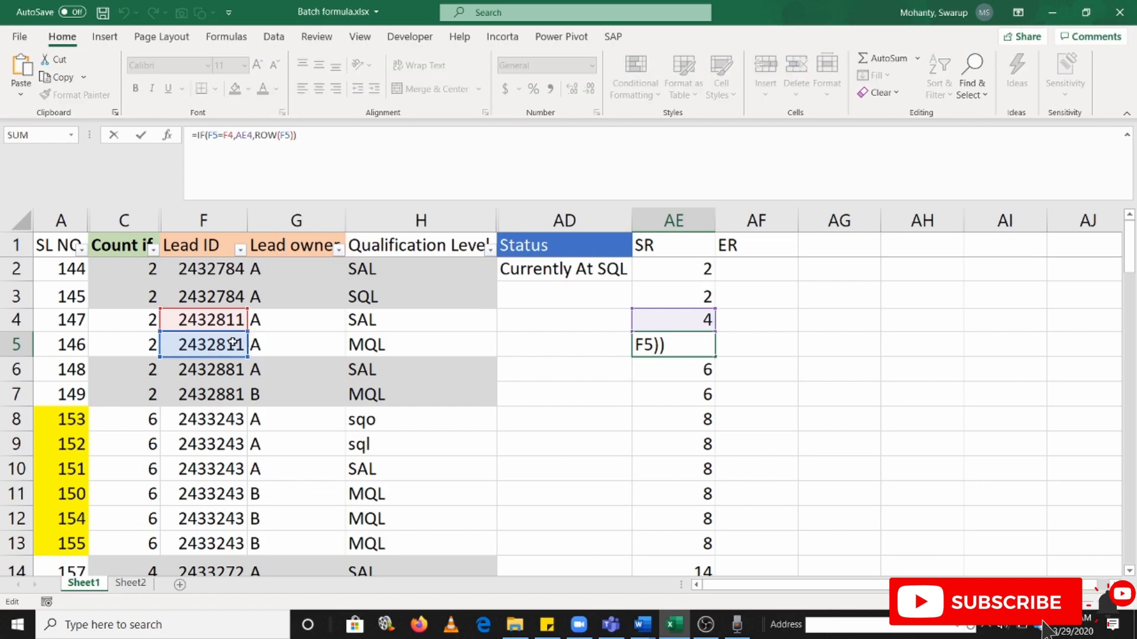
key(Escape)
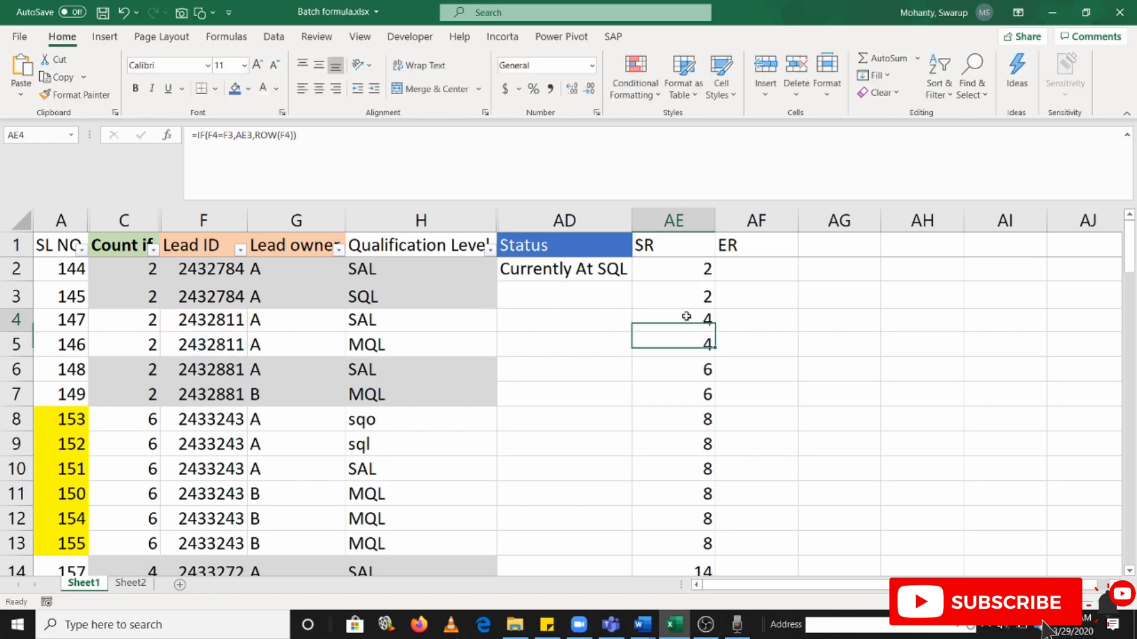
Inspect the SR formulas in AE6 and AE7 and compare them with the lead IDs in F5:F7
click(705, 371)
double_click(690, 370)
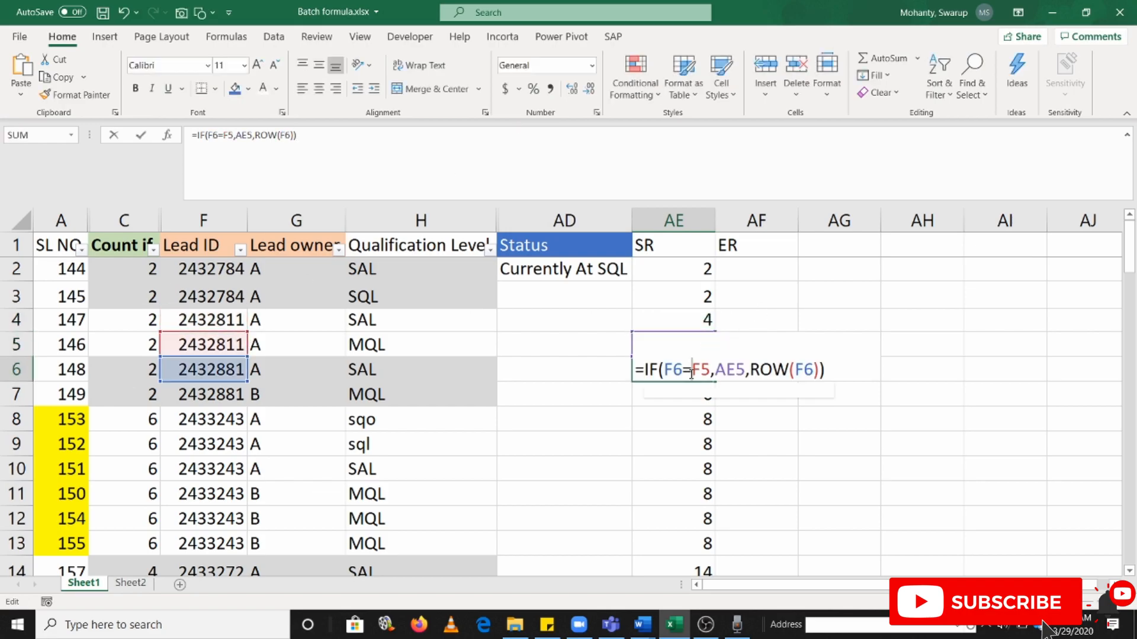
click(220, 366)
key(Escape)
double_click(655, 373)
key(Escape)
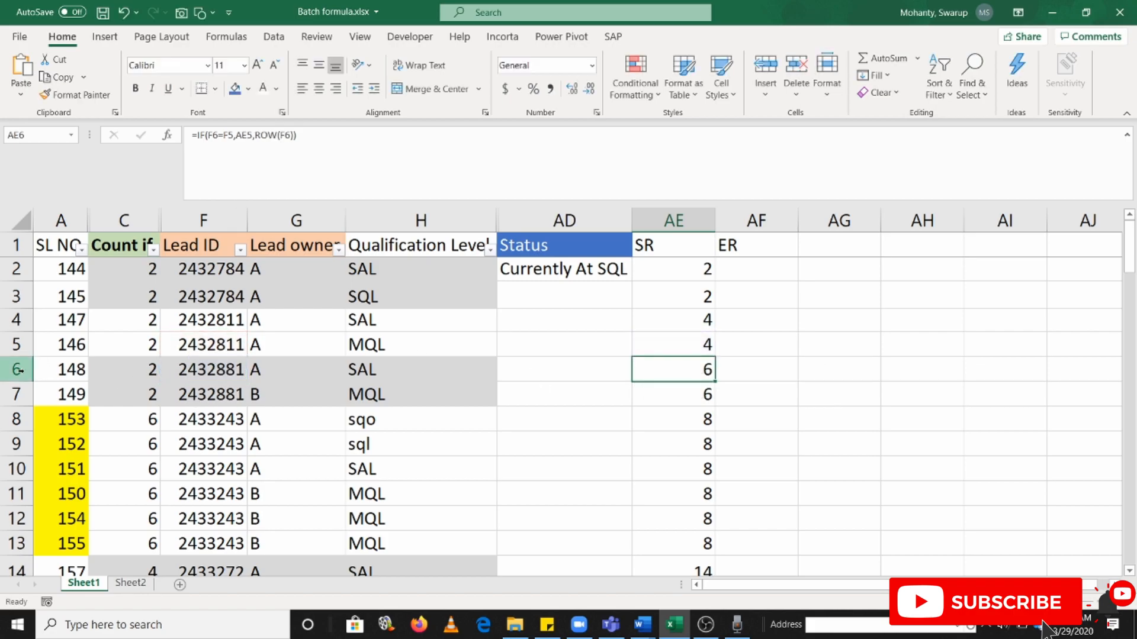
double_click(692, 397)
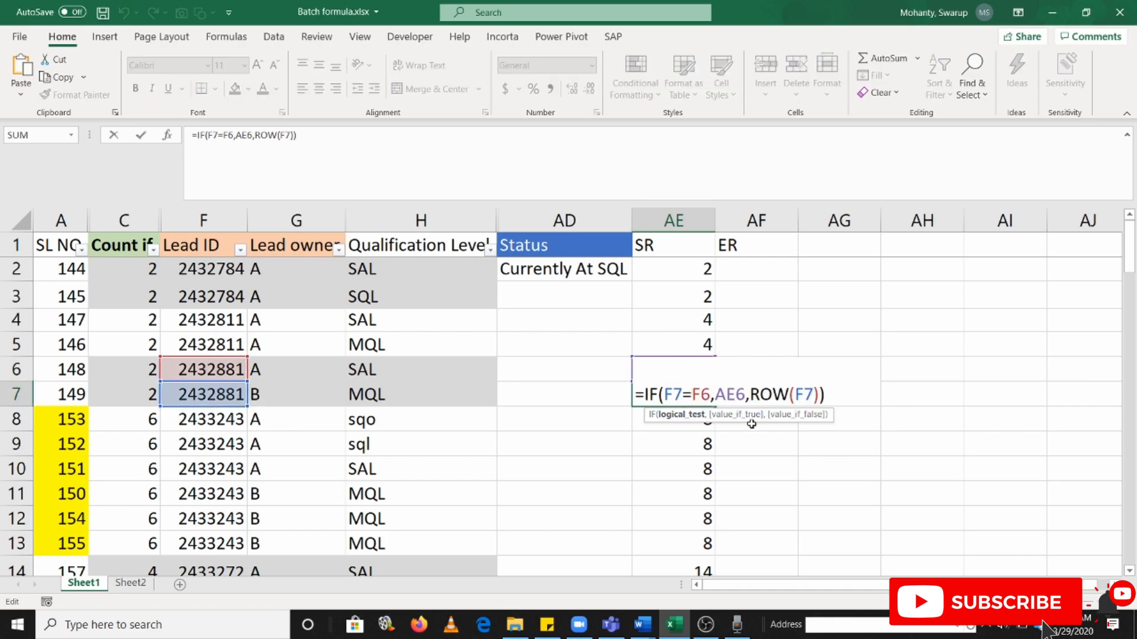
key(Escape)
click(692, 373)
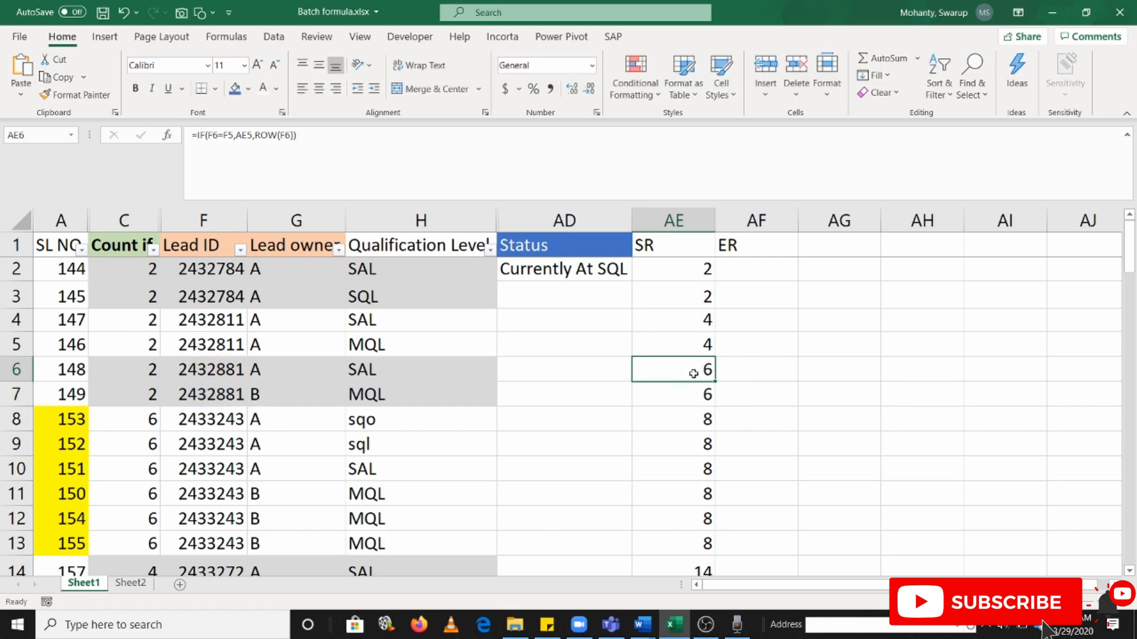
Check the SR values for rows 8 to 17 and inspect the cell references in the AE13 formula
click(680, 423)
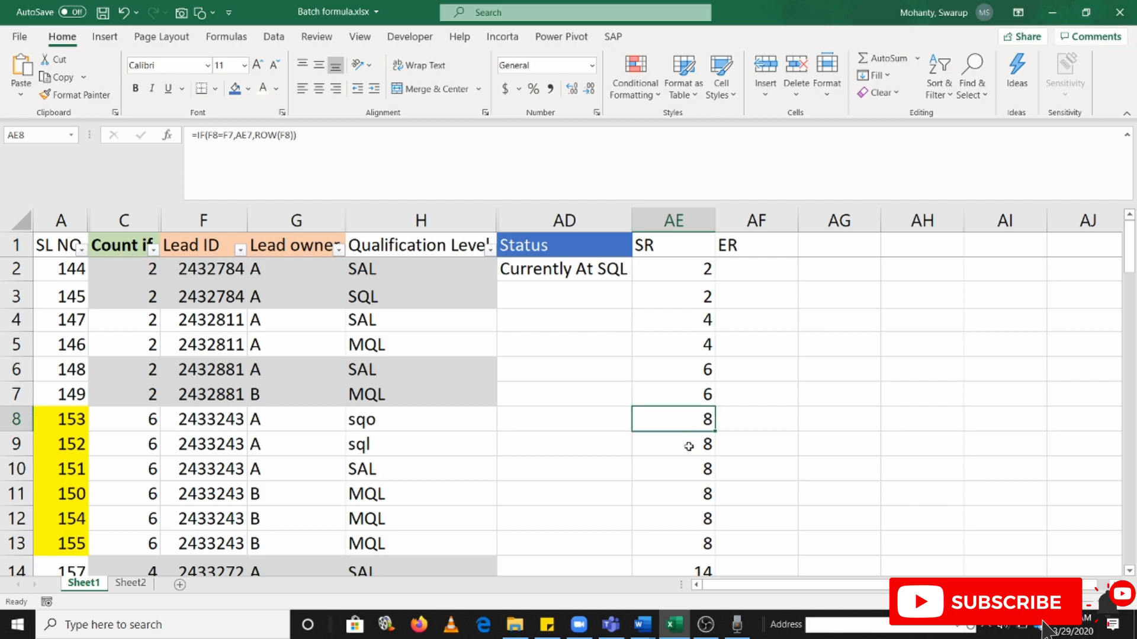
click(683, 469)
double_click(676, 541)
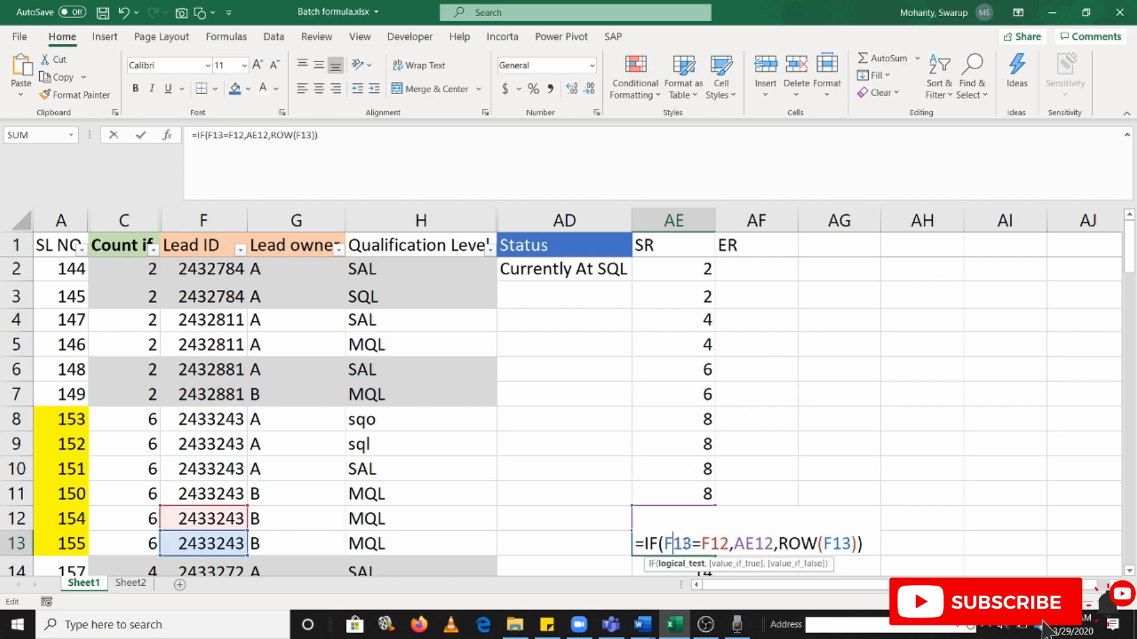
click(673, 543)
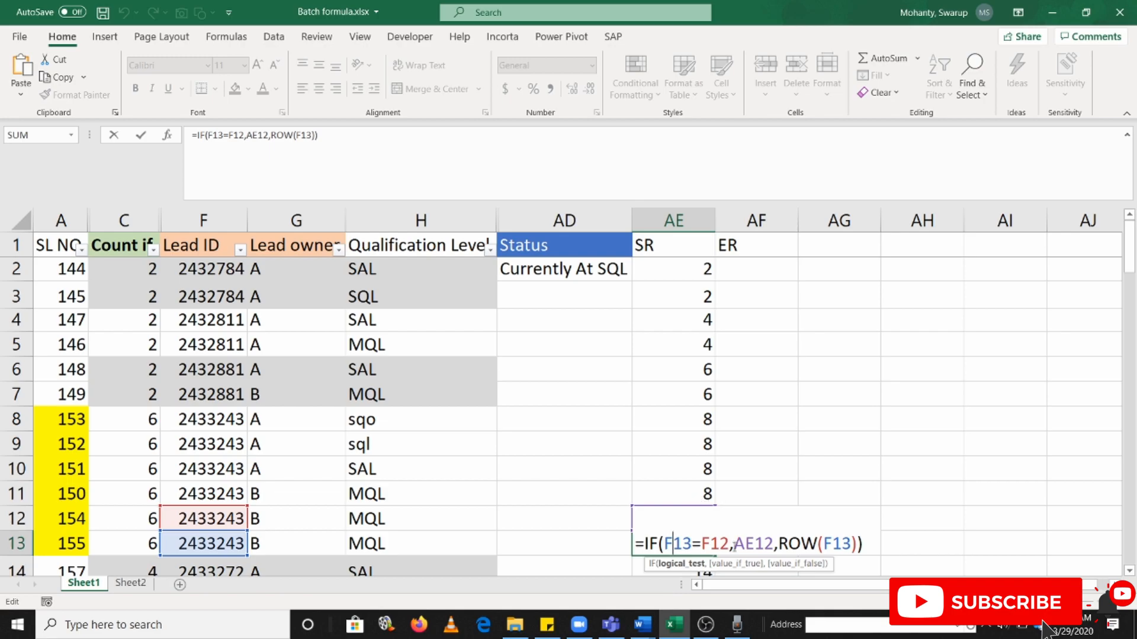
key(Escape)
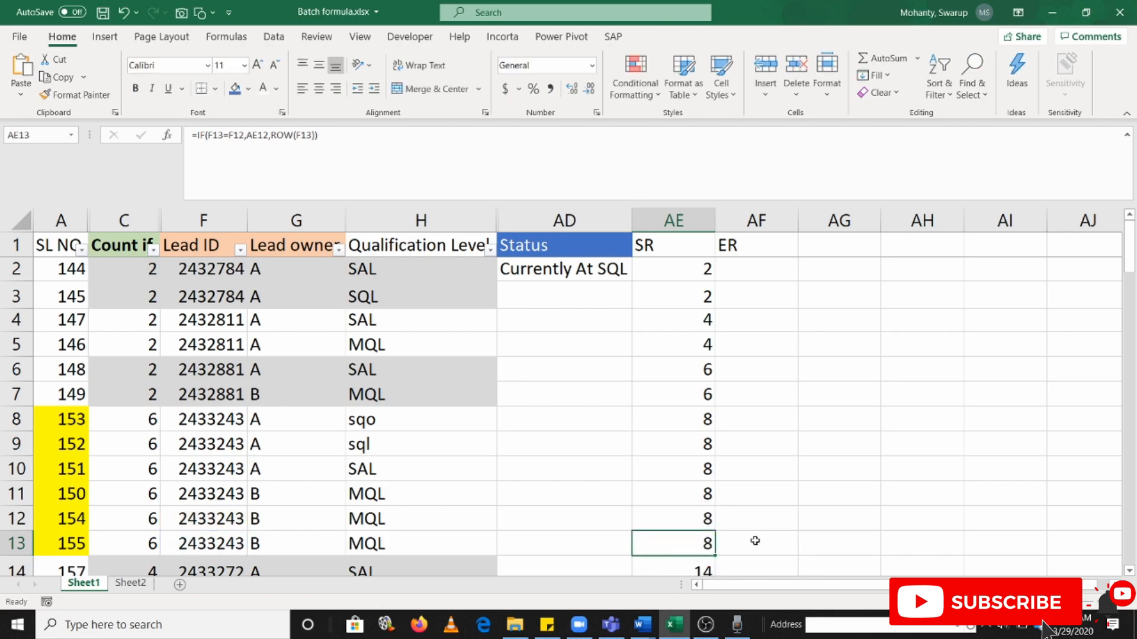
click(703, 516)
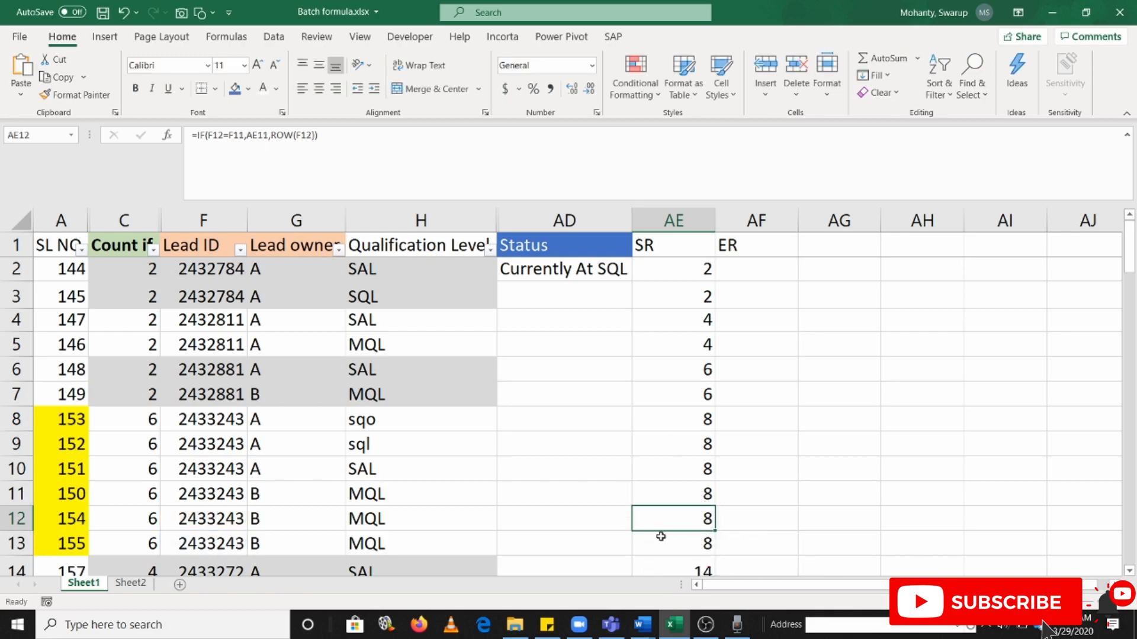
scroll(670, 446, down, 2)
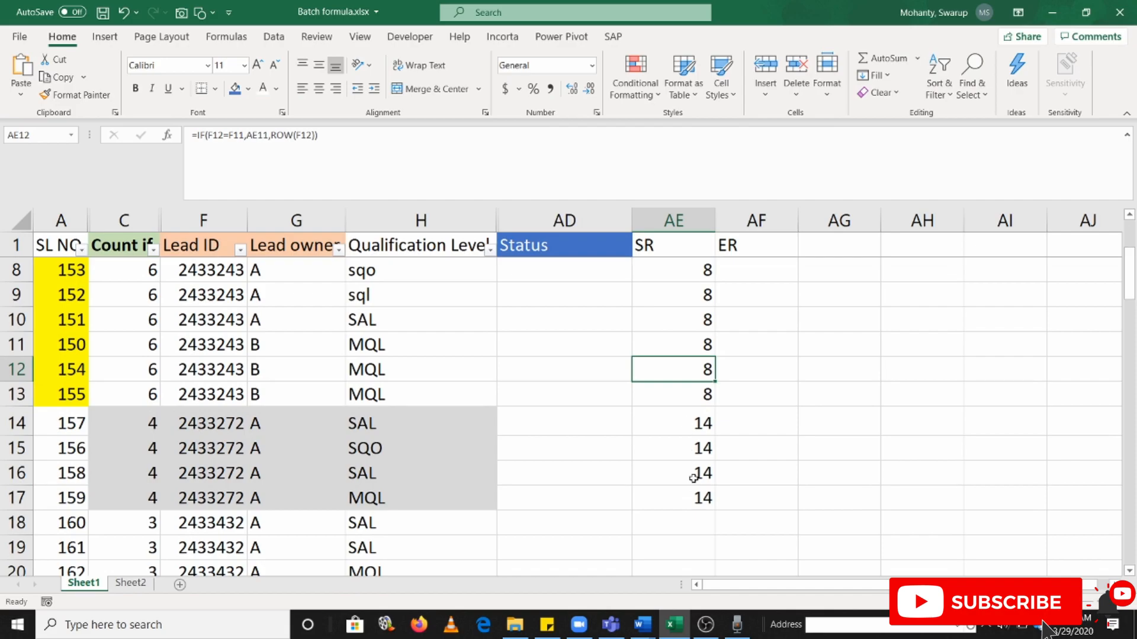
scroll(694, 477, up, 2)
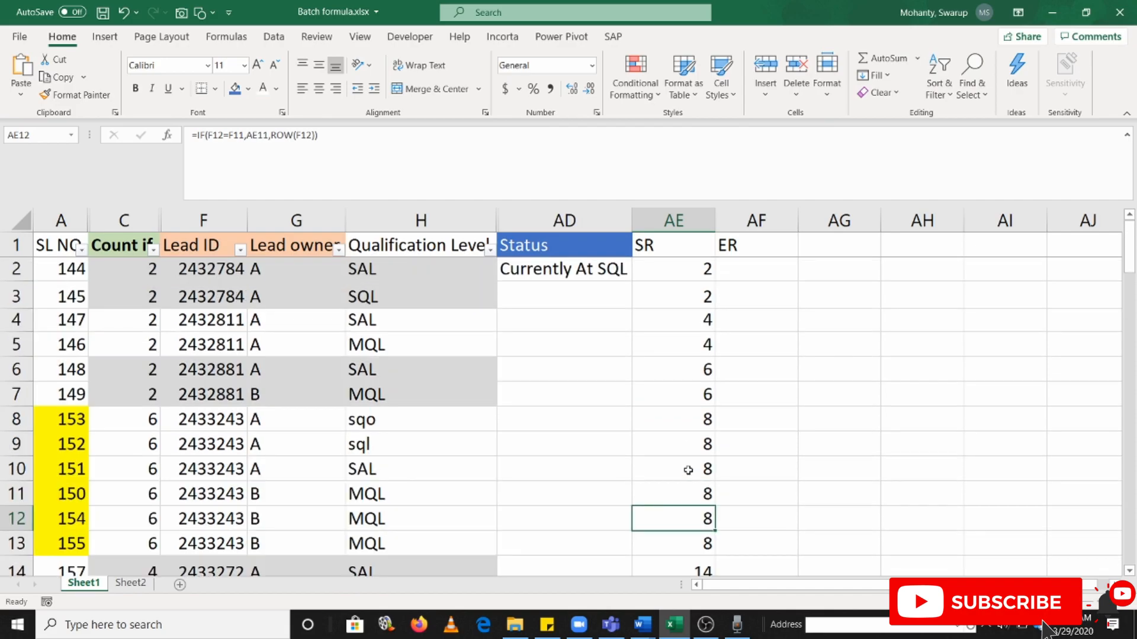
Copy the SR start-row formula from AE3 into AE2 and inspect the cell references of the pasted formula
click(703, 297)
key(ctrl+c)
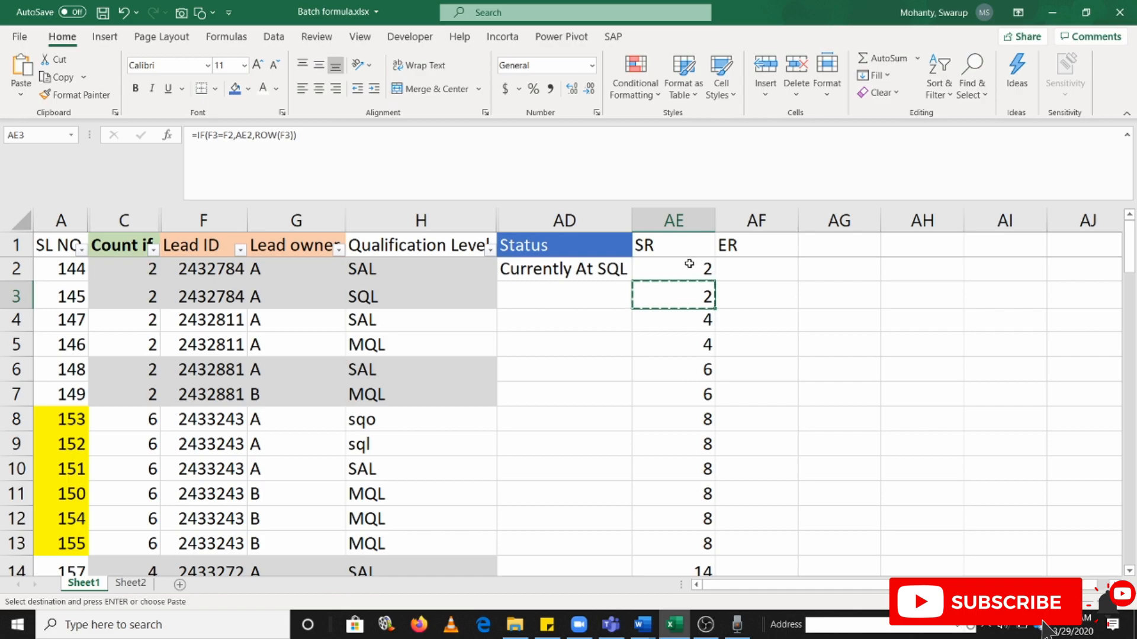
click(686, 265)
key(ctrl+v)
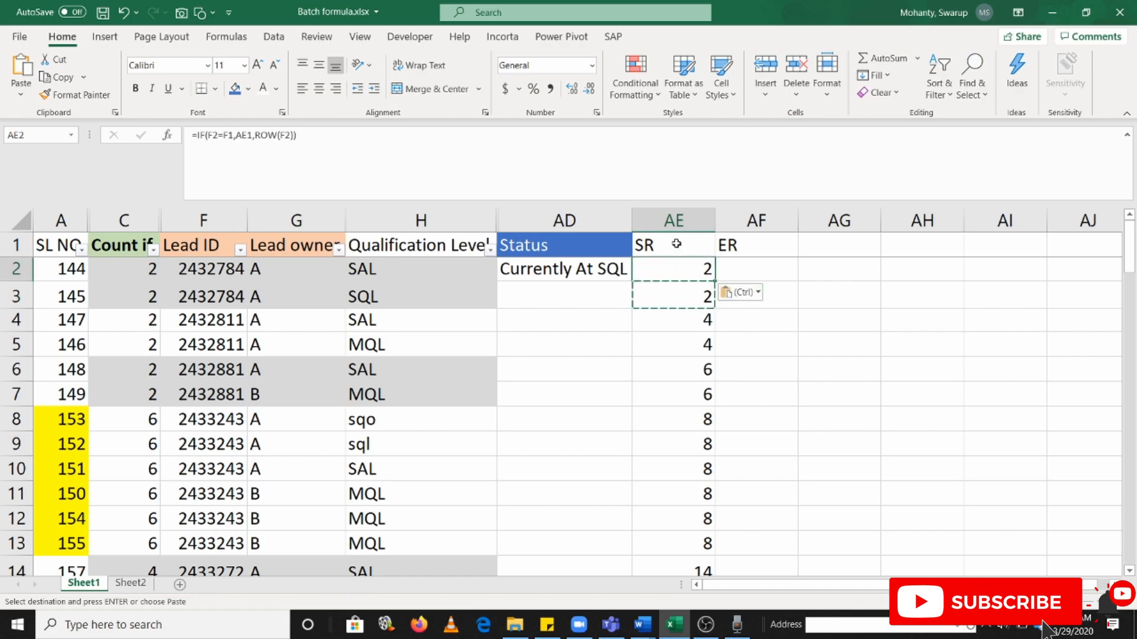
double_click(680, 268)
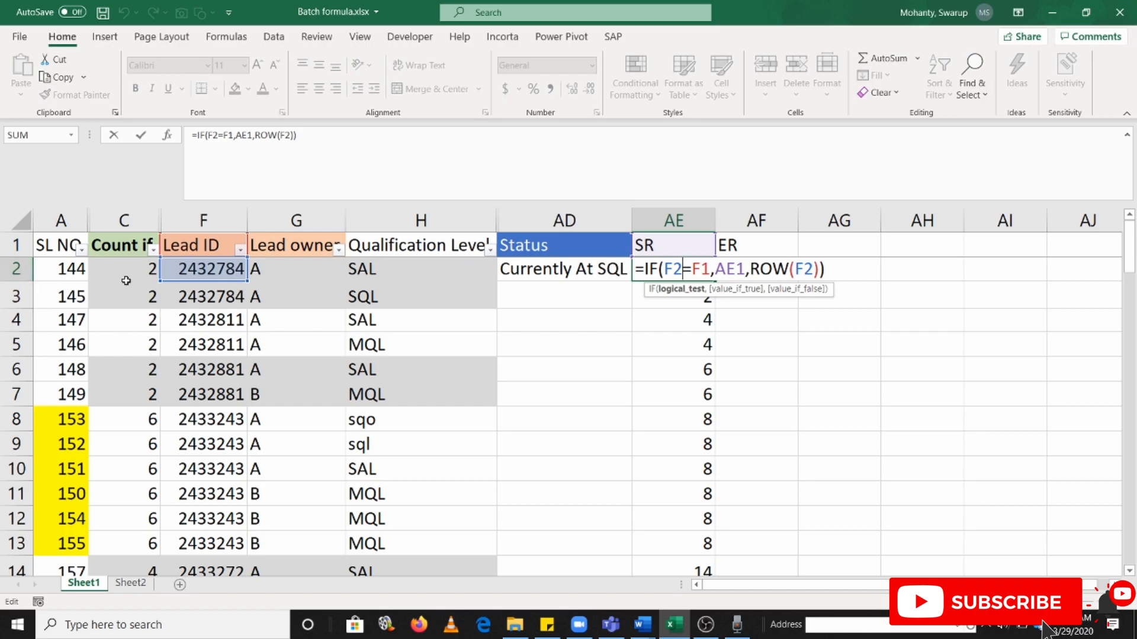
key(Escape)
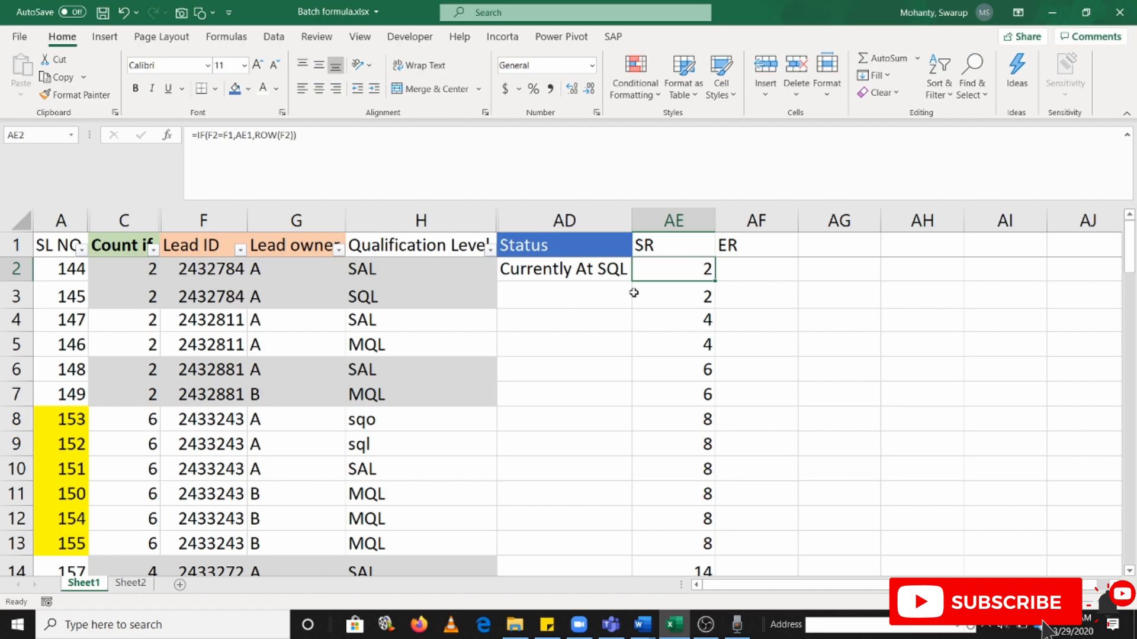
Enter =COUNTIF(F:F,F2) in AF2 to count the rows that share the first lead's ID
click(549, 272)
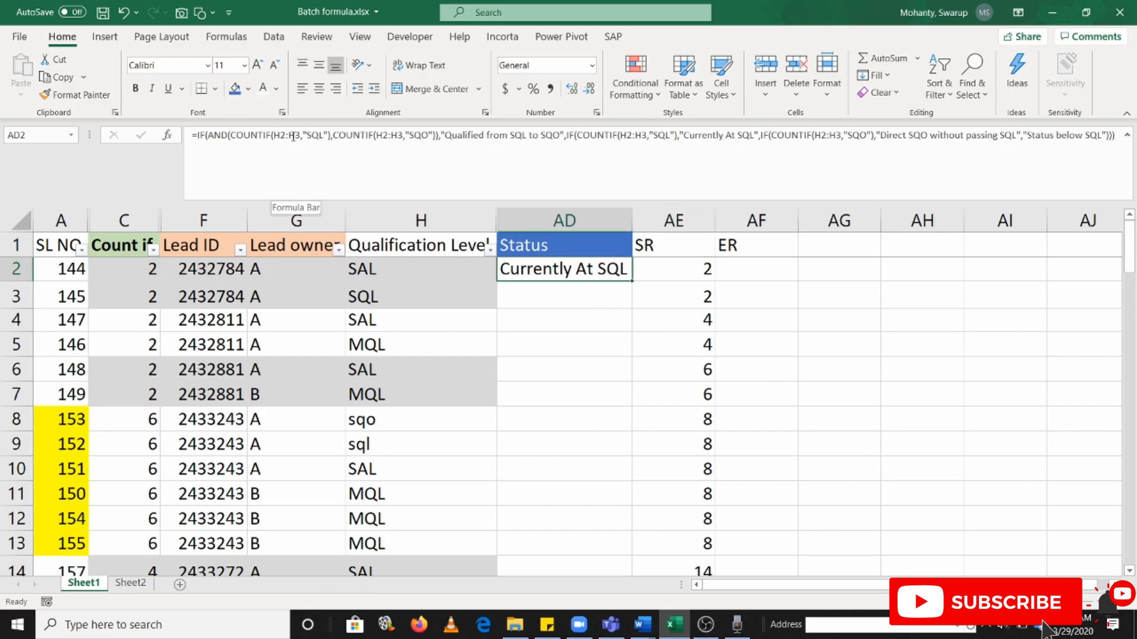
click(759, 275)
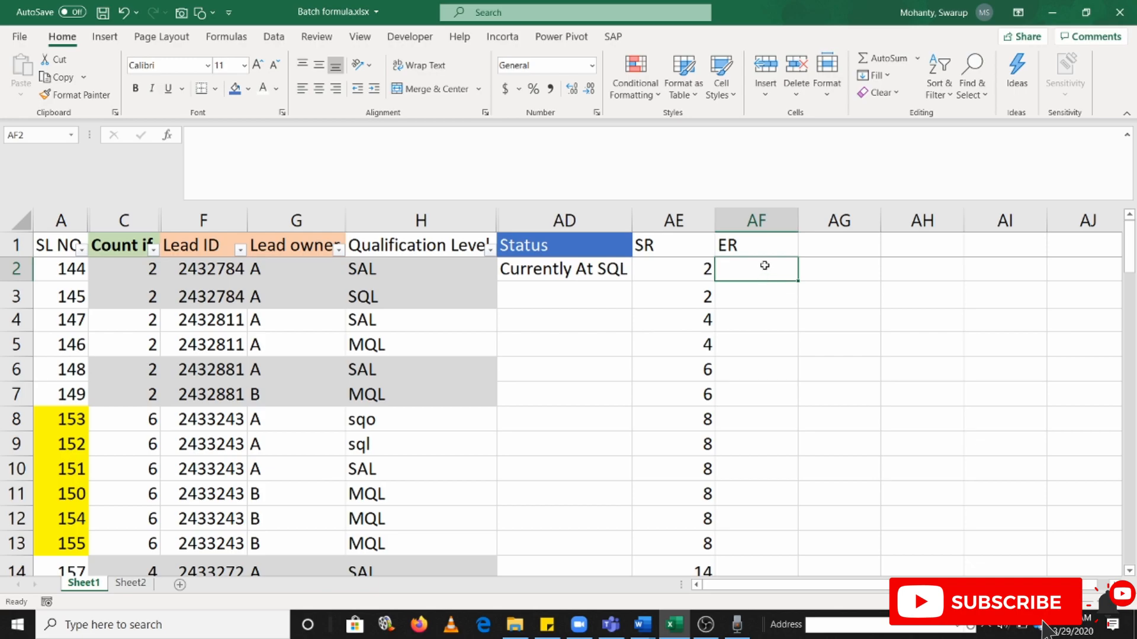
drag(209, 271, 213, 297)
click(761, 273)
text(=COUN)
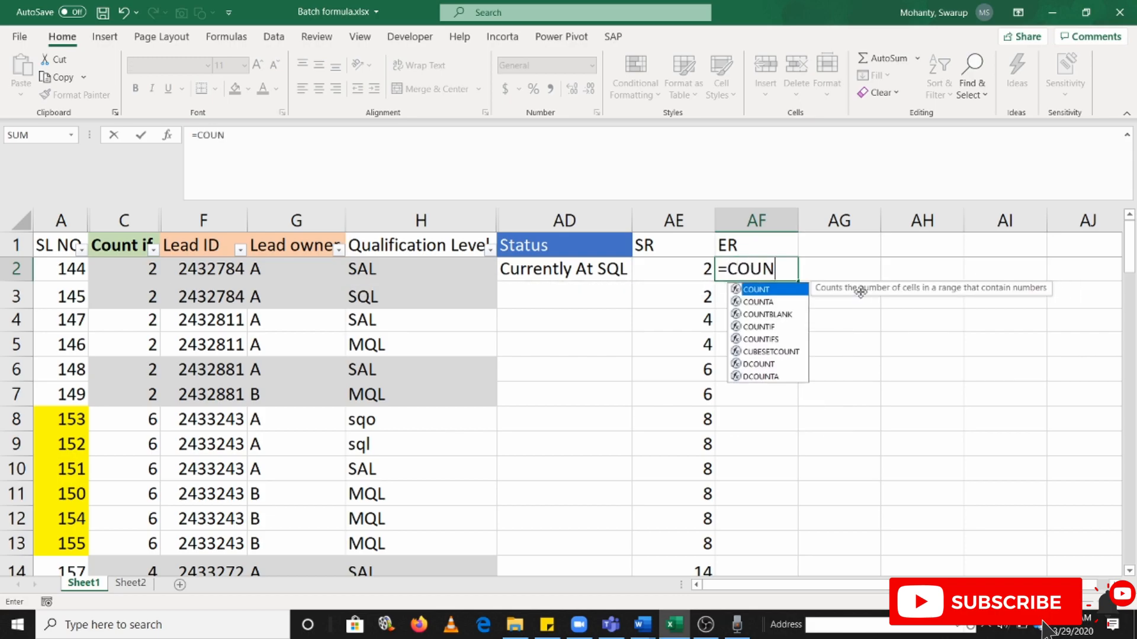
text(TIF()
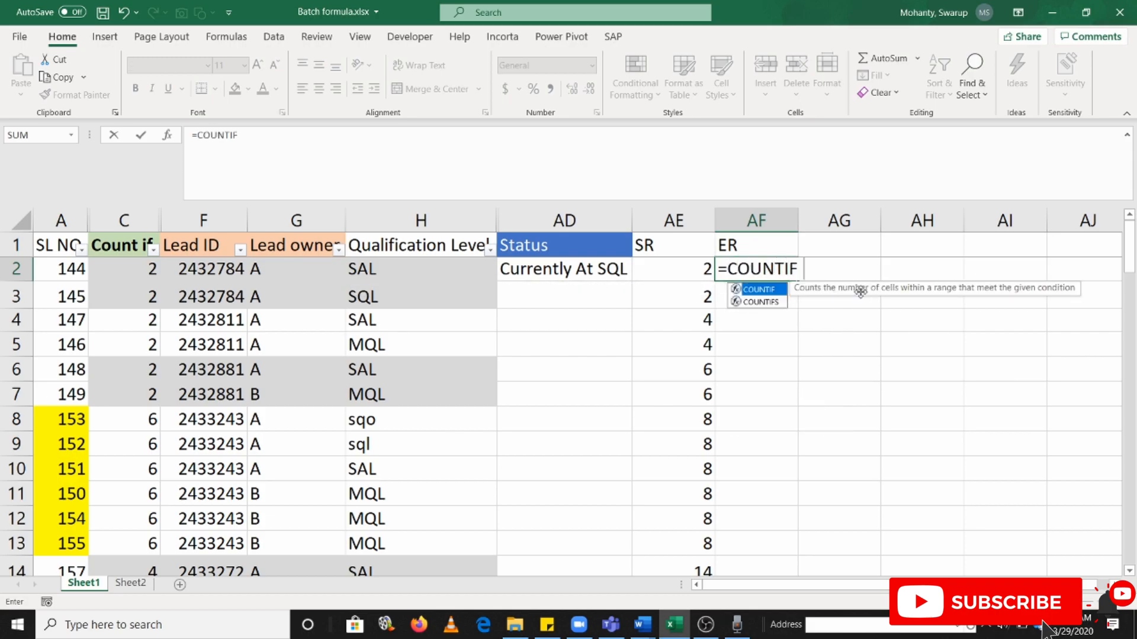
click(215, 218)
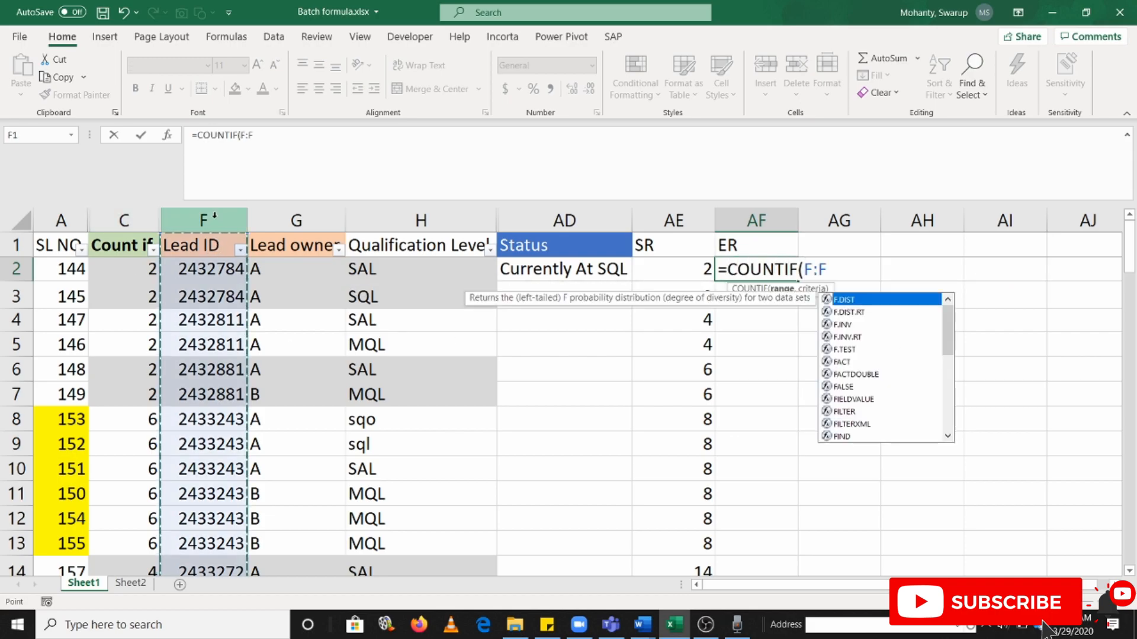
text(,)
click(190, 268)
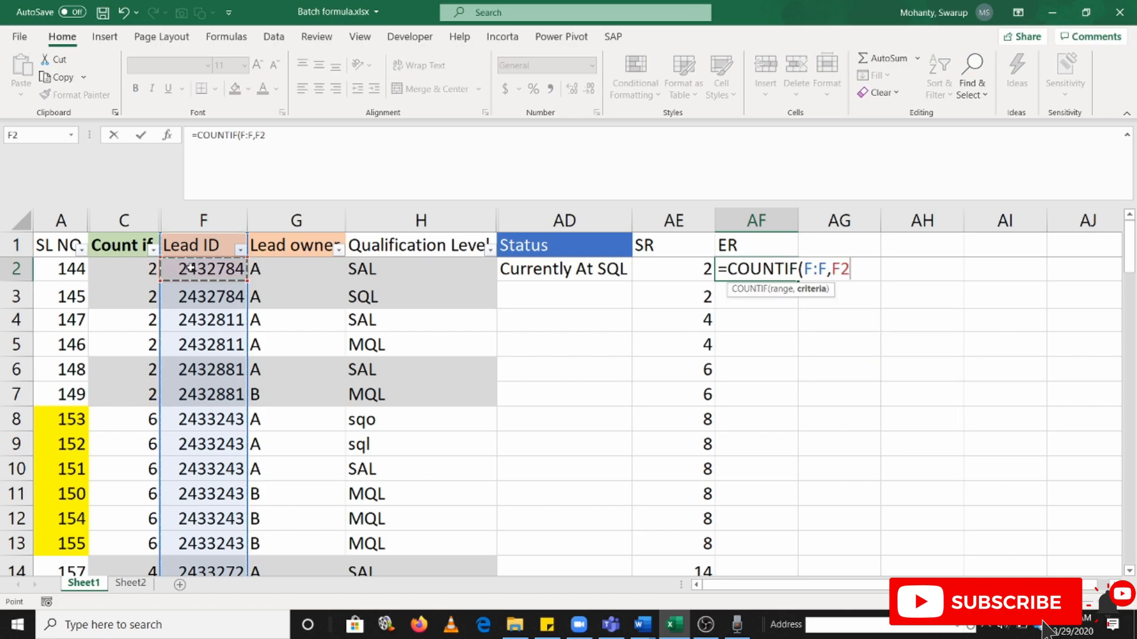
key(Return)
Fill the AF2 COUNTIF formula down the column through AF17
key(Up)
key(shift+Down)
key(shift+Down)
key(shift+Down)
key(shift+Down)
key(shift+Down)
key(shift+Down)
key(shift+Down)
key(shift+Down)
key(shift+Down)
key(shift+Down)
key(shift+Down)
key(shift+Down)
key(shift+Down)
key(shift+Down)
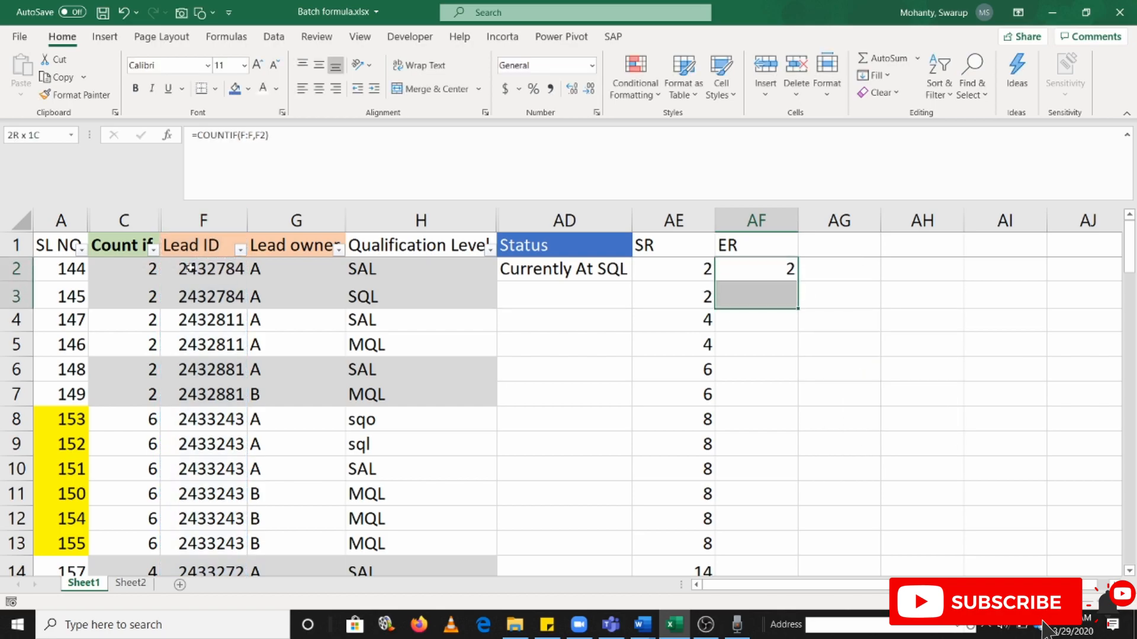
key(shift+Down)
key(shift+Down)
key(shift+Down)
key(shift+Up)
key(shift+Up)
key(ctrl+d)
scroll(811, 397, up, 2)
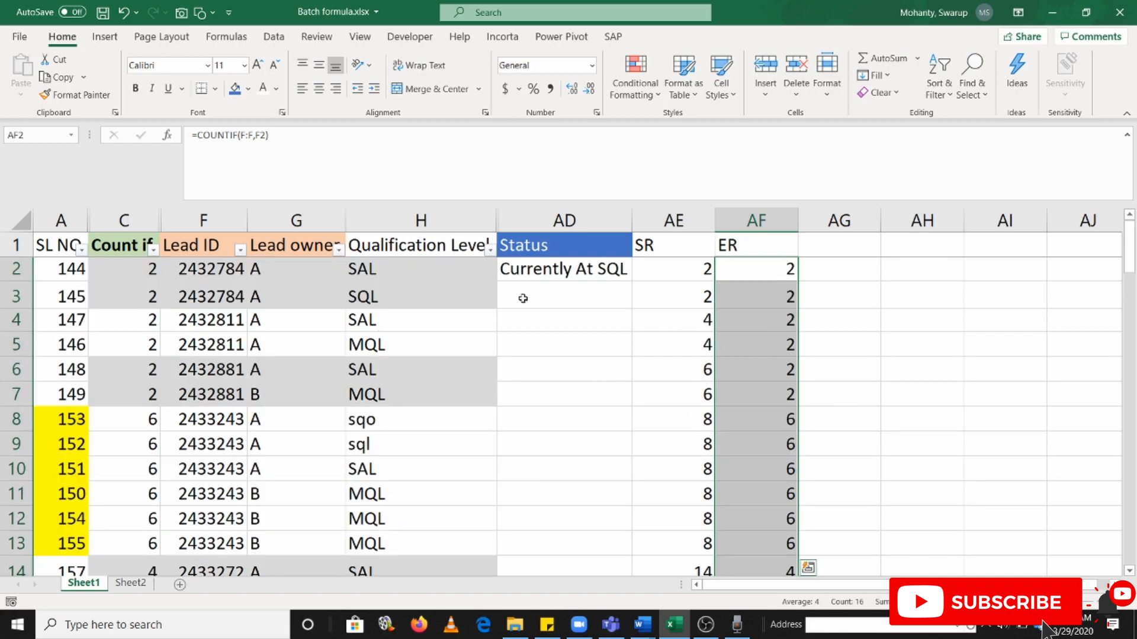
Compare the COUNTIF results in column AF with the repeated lead IDs in column F down to row 17
click(193, 279)
click(217, 322)
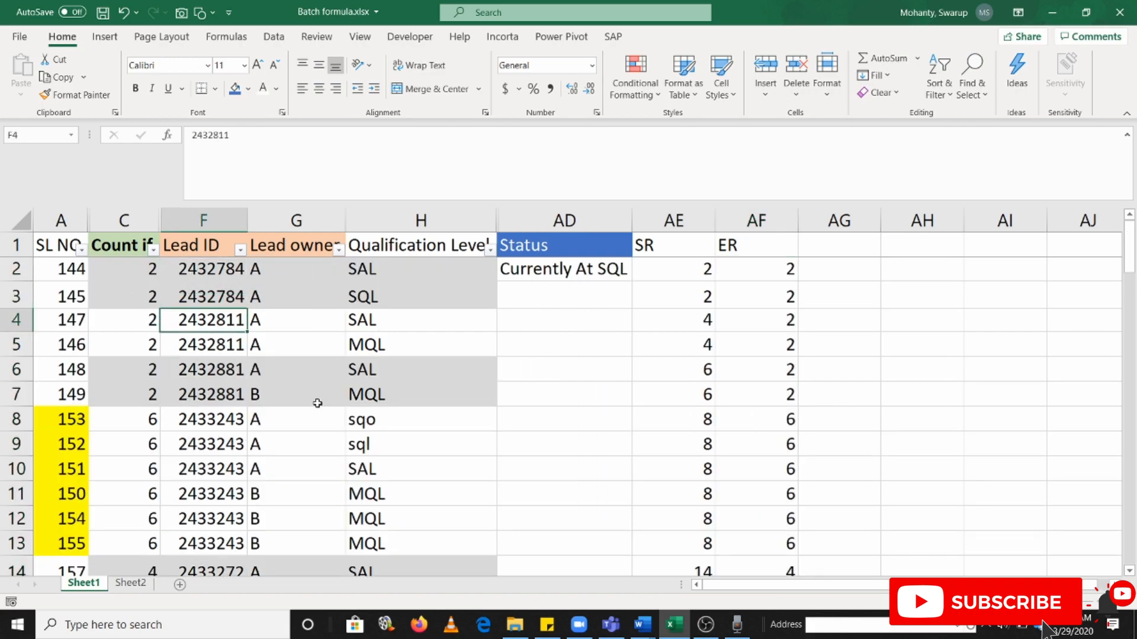
click(224, 428)
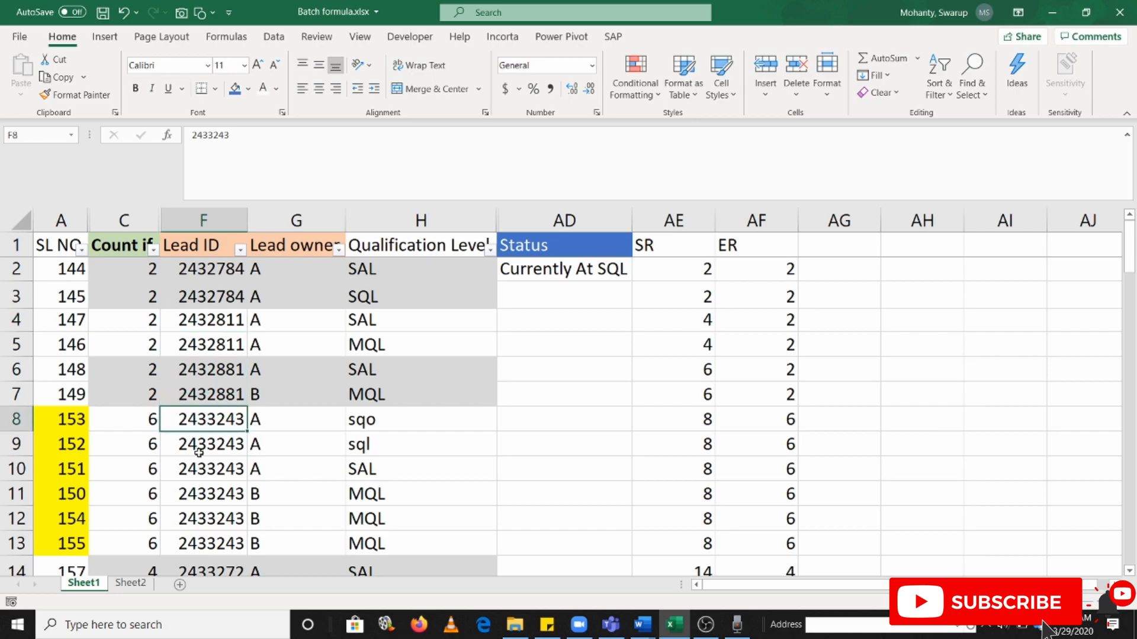
scroll(819, 497, down, 2)
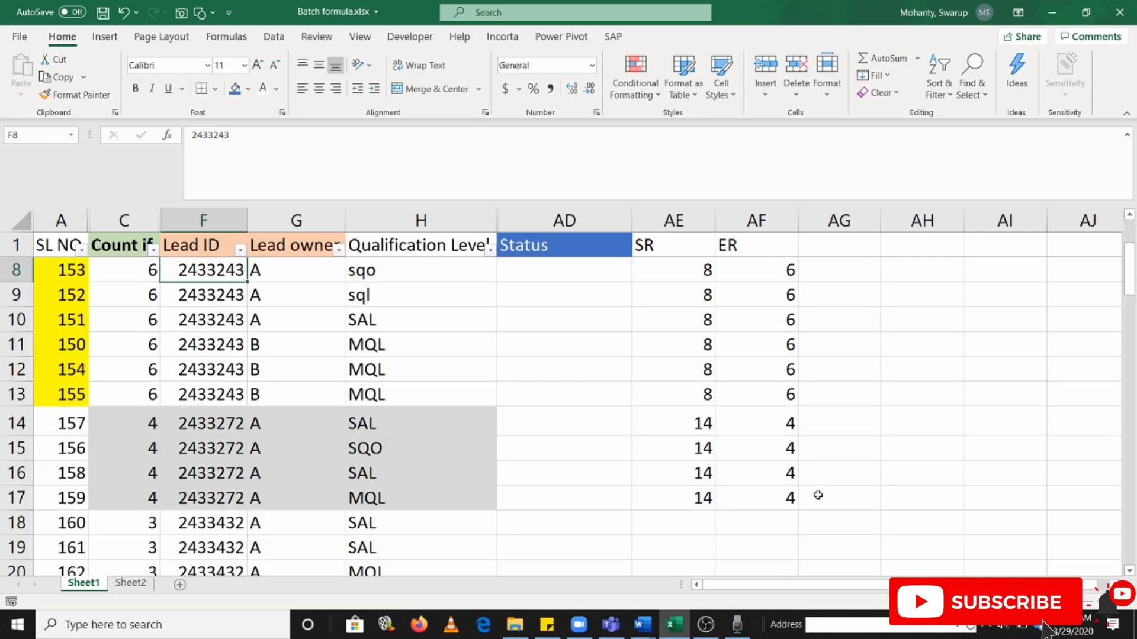
scroll(835, 490, up, 2)
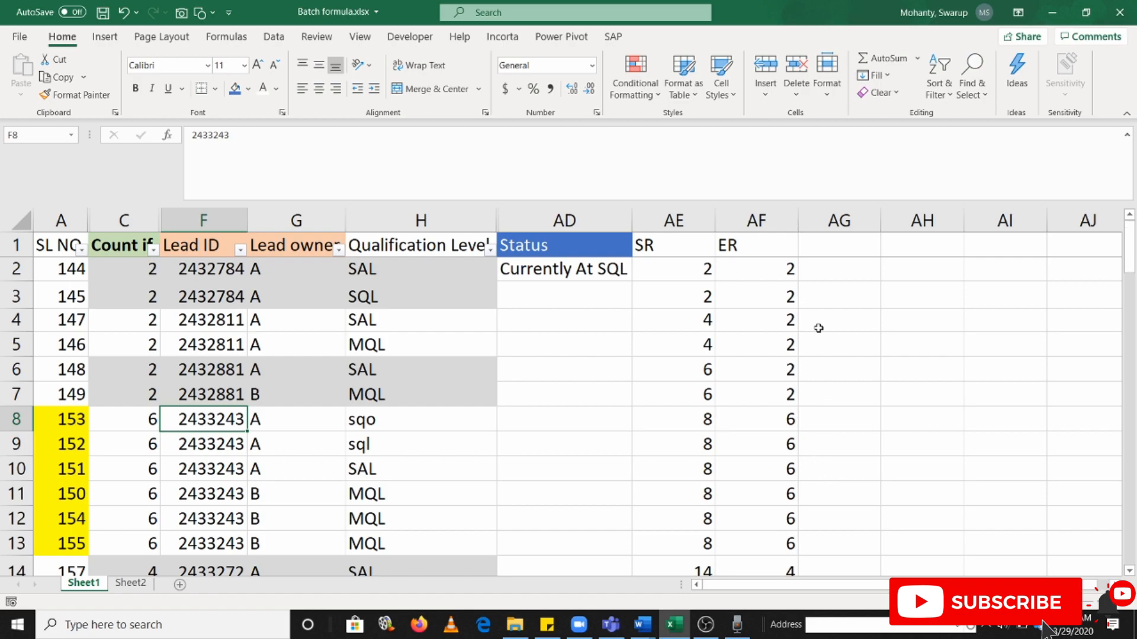
Enter =AE2+AF2 in AG2 and fill it down through AG17
click(789, 271)
click(842, 272)
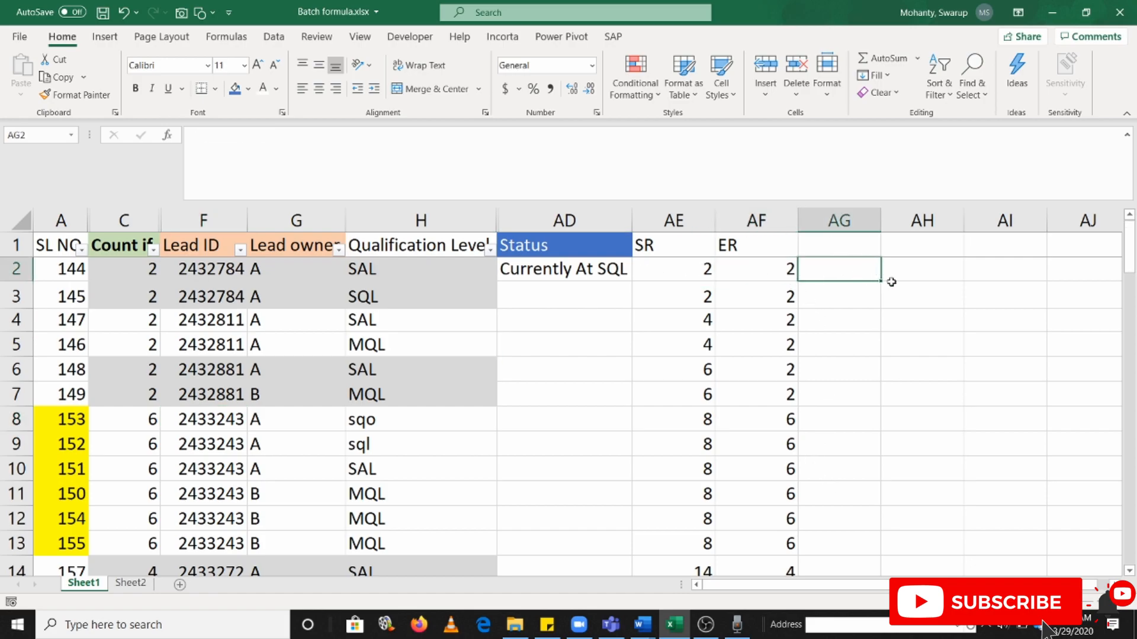
text(=)
key(Left)
key(Left)
text(+)
key(Left)
key(Return)
key(Left)
key(ctrl+Down)
key(Right)
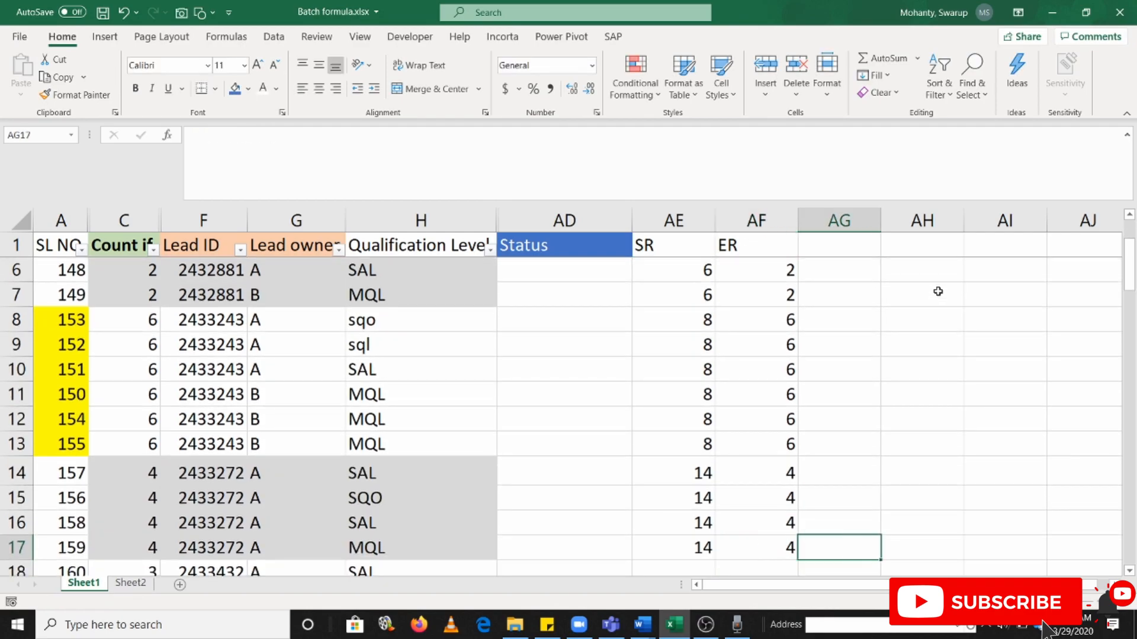
key(ctrl+shift+Up)
key(ctrl+d)
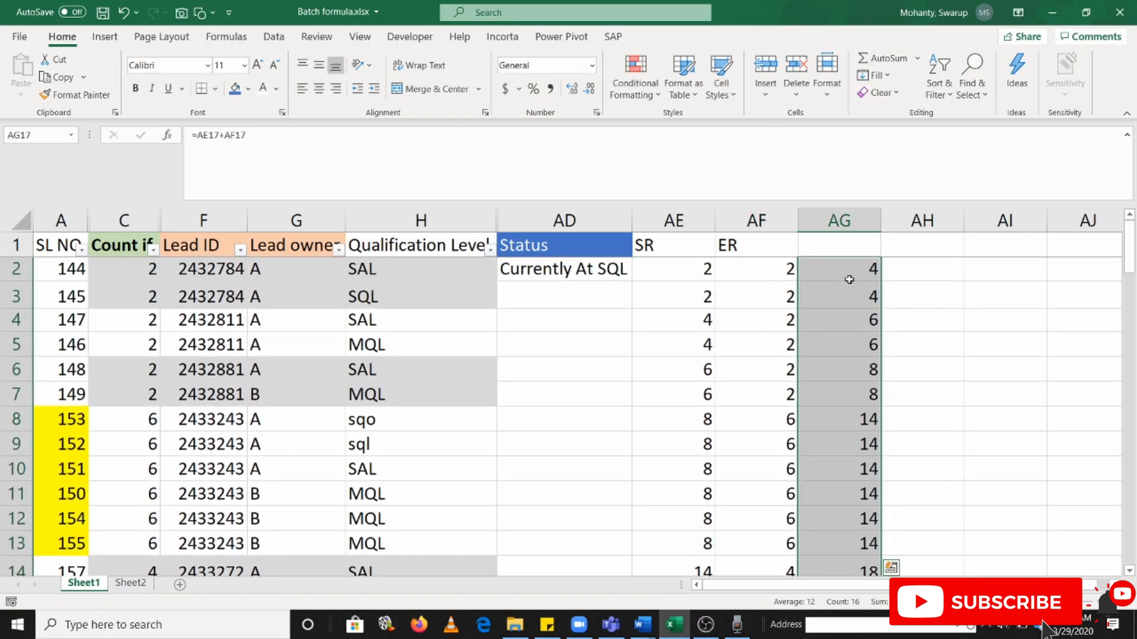
Change the AG2 formula to =AE2+AF2-1 and fill it down through AG17
click(858, 279)
click(617, 272)
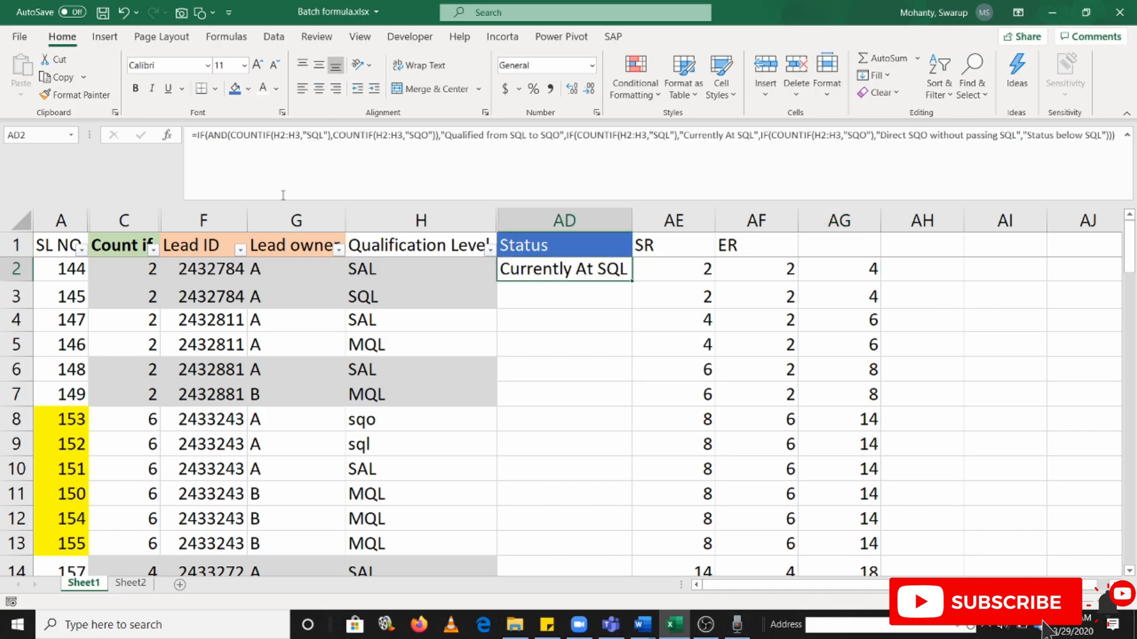
click(868, 269)
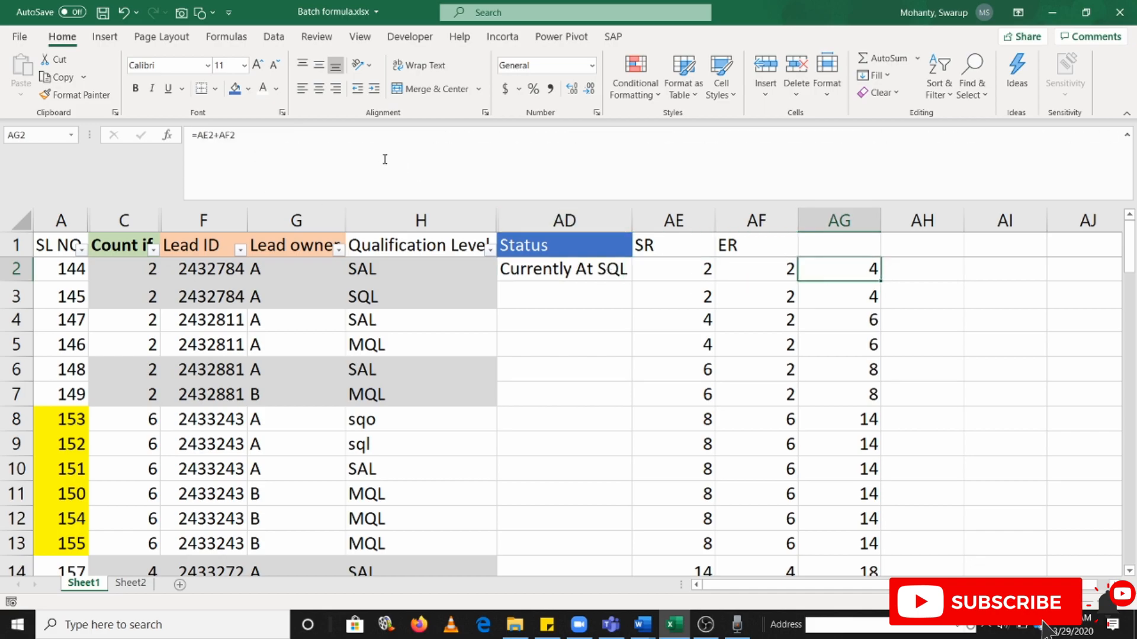
key(F2)
text(-1)
key(Return)
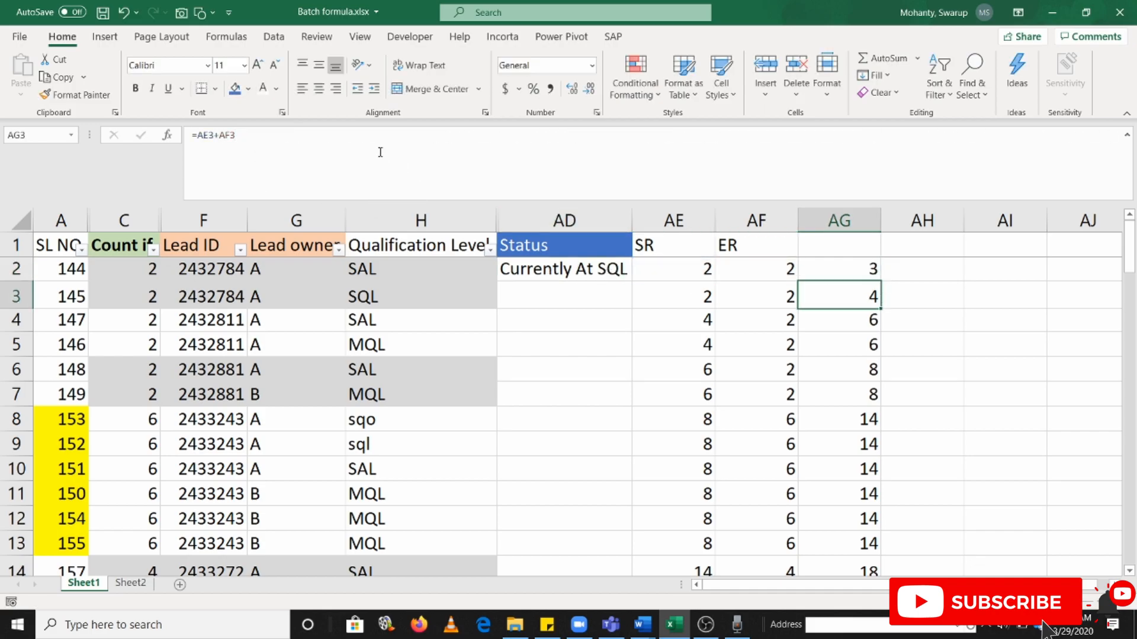
key(Up)
key(ctrl+shift+Down)
key(ctrl+d)
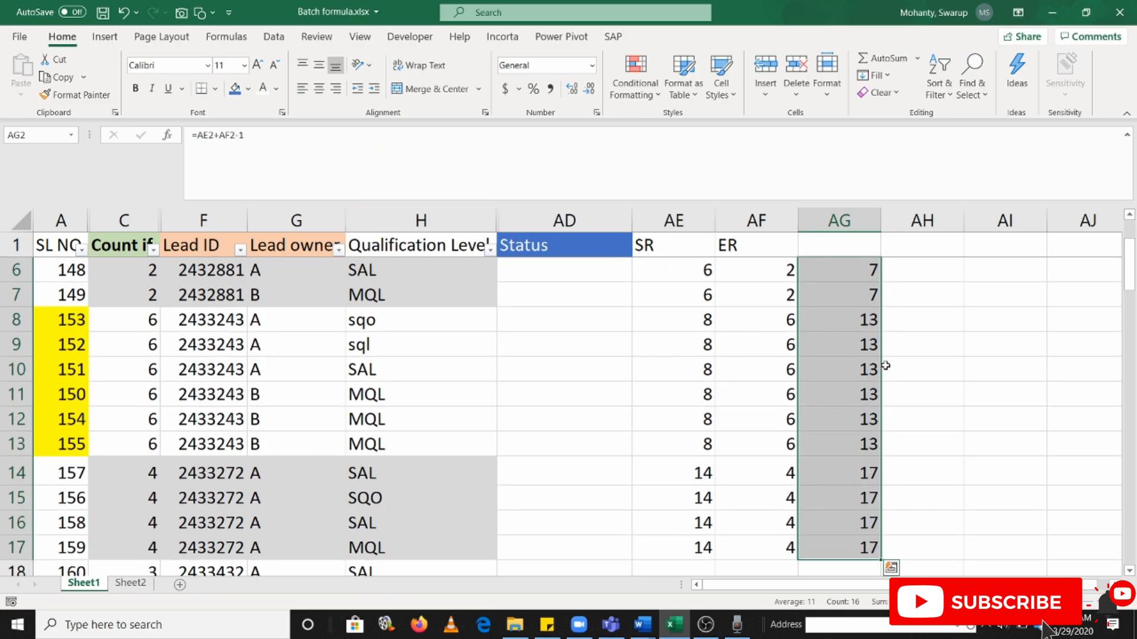
scroll(859, 512, up, 2)
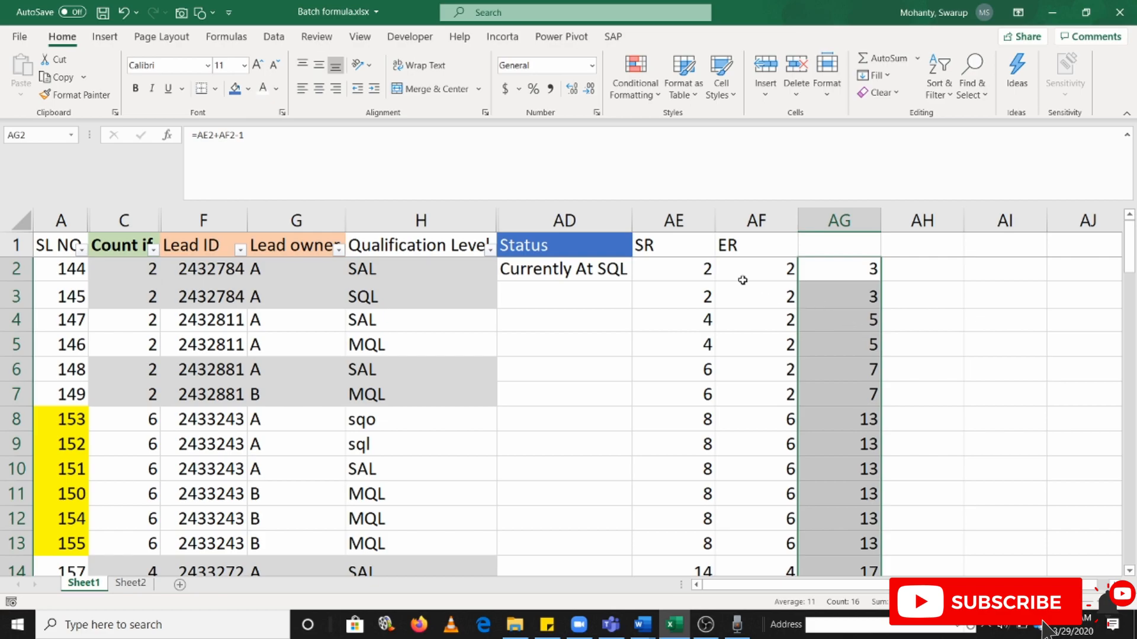
Copy the ER header from AF1 to AG1 and rename the AF1 header as ER-Inter
click(773, 243)
key(ctrl+c)
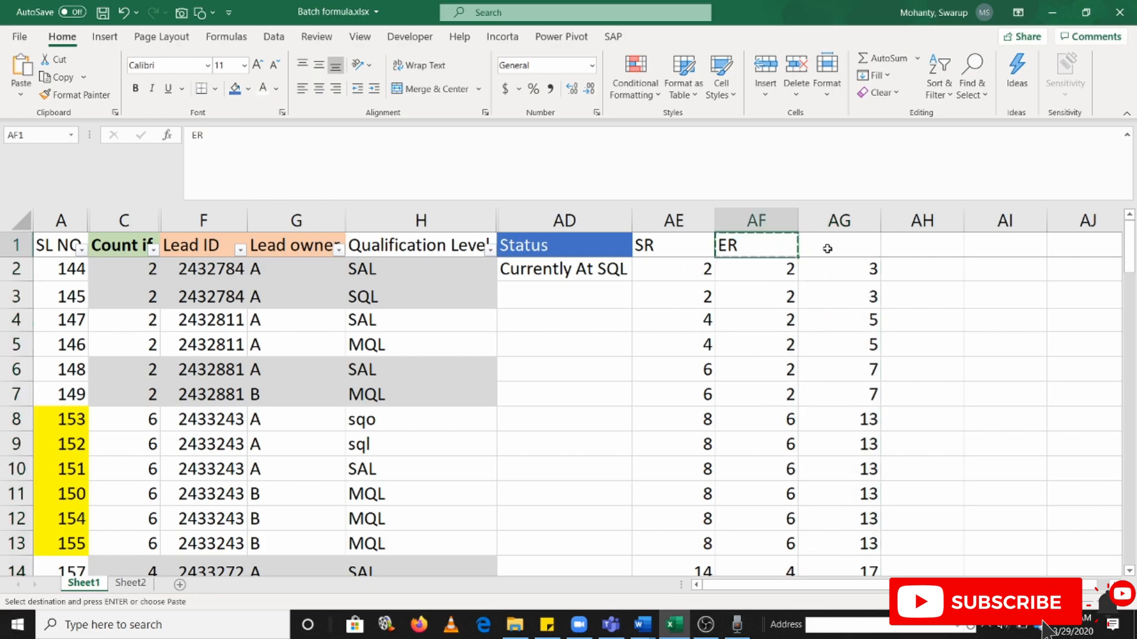
click(828, 245)
key(ctrl+v)
click(787, 246)
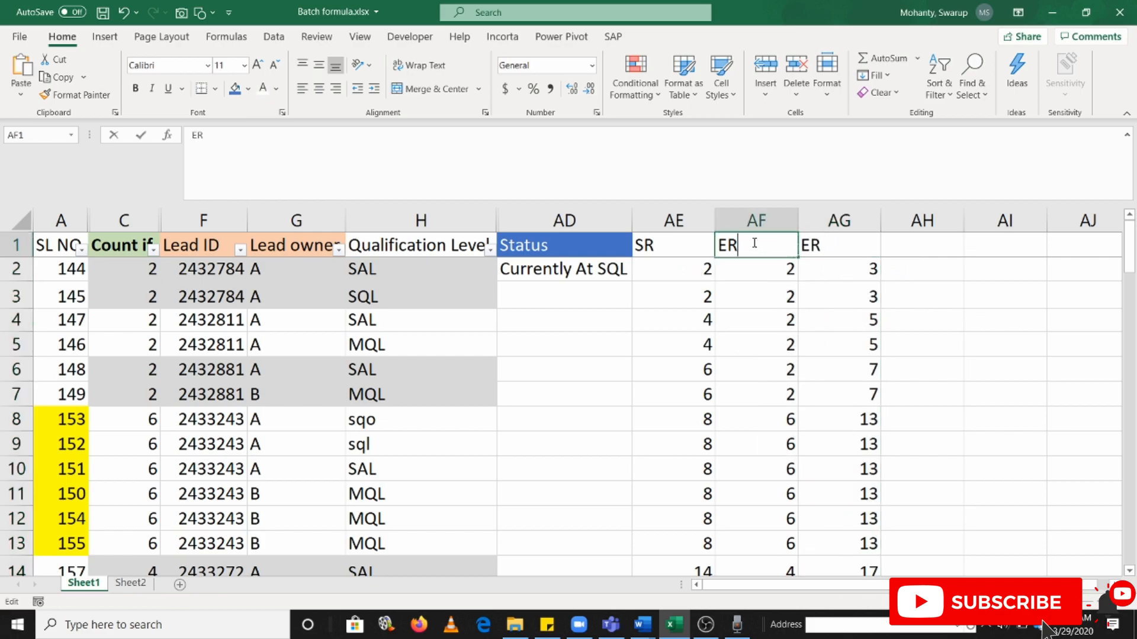
double_click(755, 243)
text(-Inter)
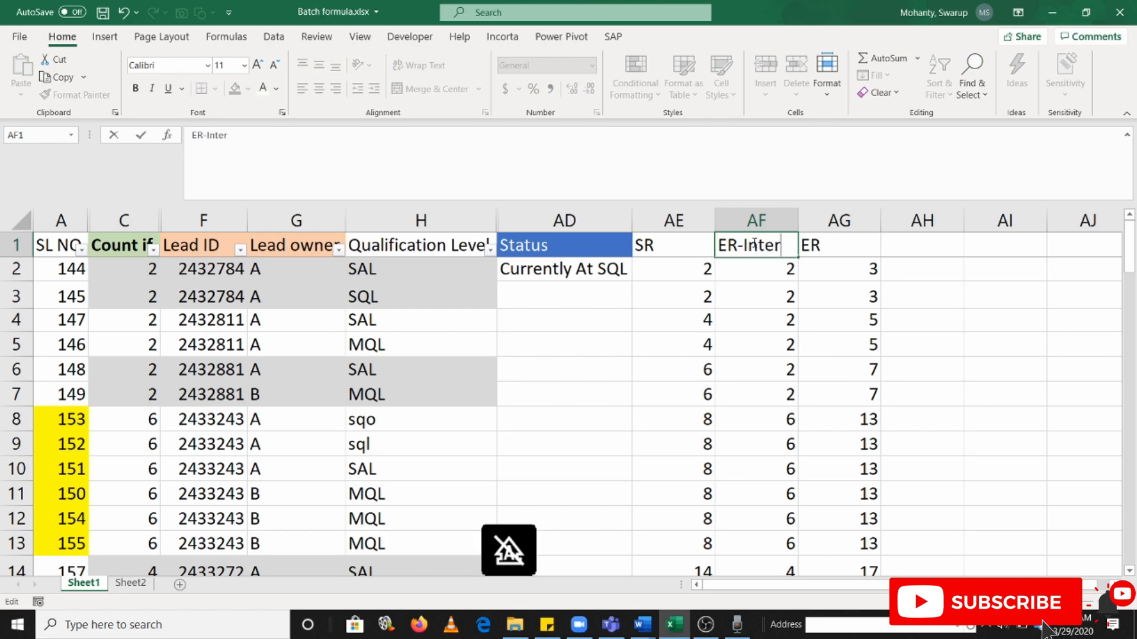
key(Return)
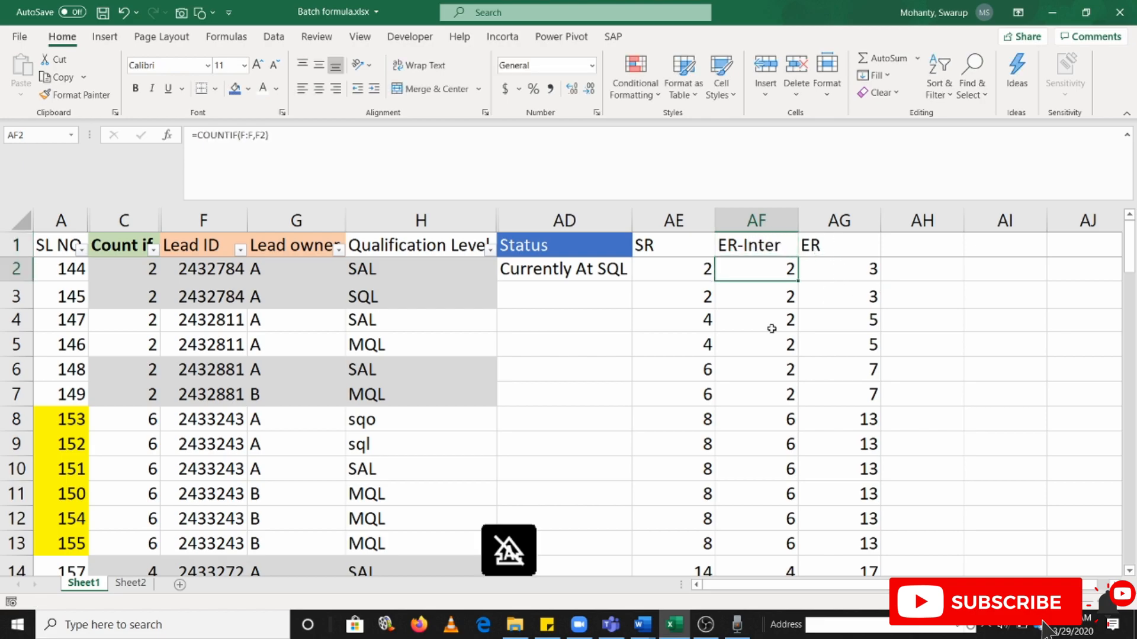
Compare the SR and ER formulas in row 2 with the H2:H3 range used in the AD2 status formula
click(651, 261)
click(862, 275)
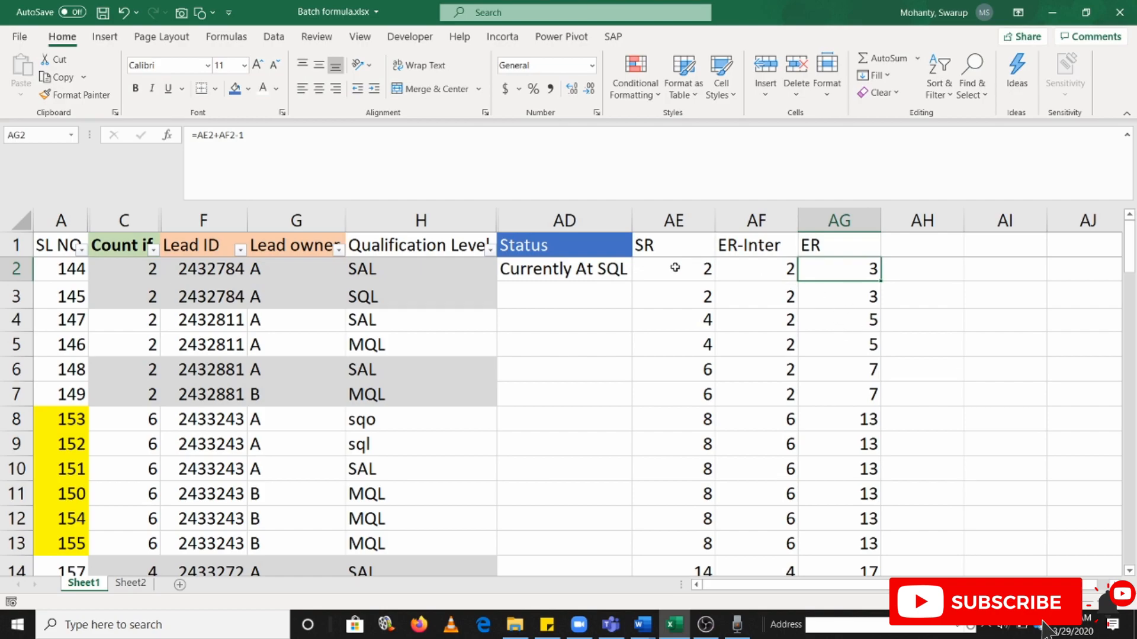
click(562, 269)
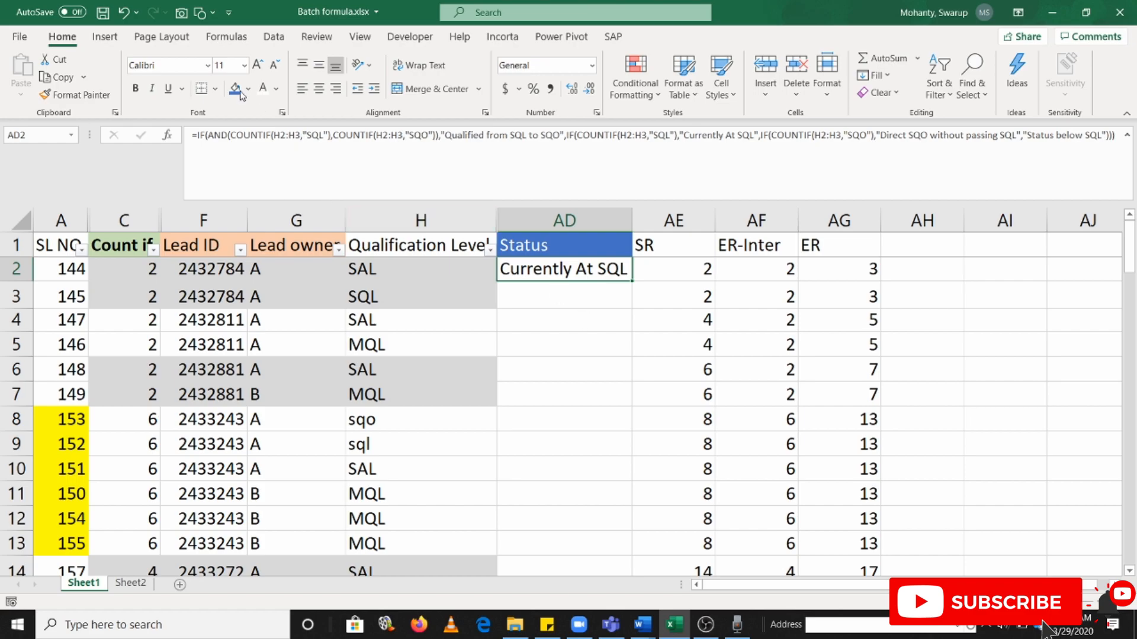
drag(281, 135, 301, 136)
text(`)
key(Escape)
click(680, 270)
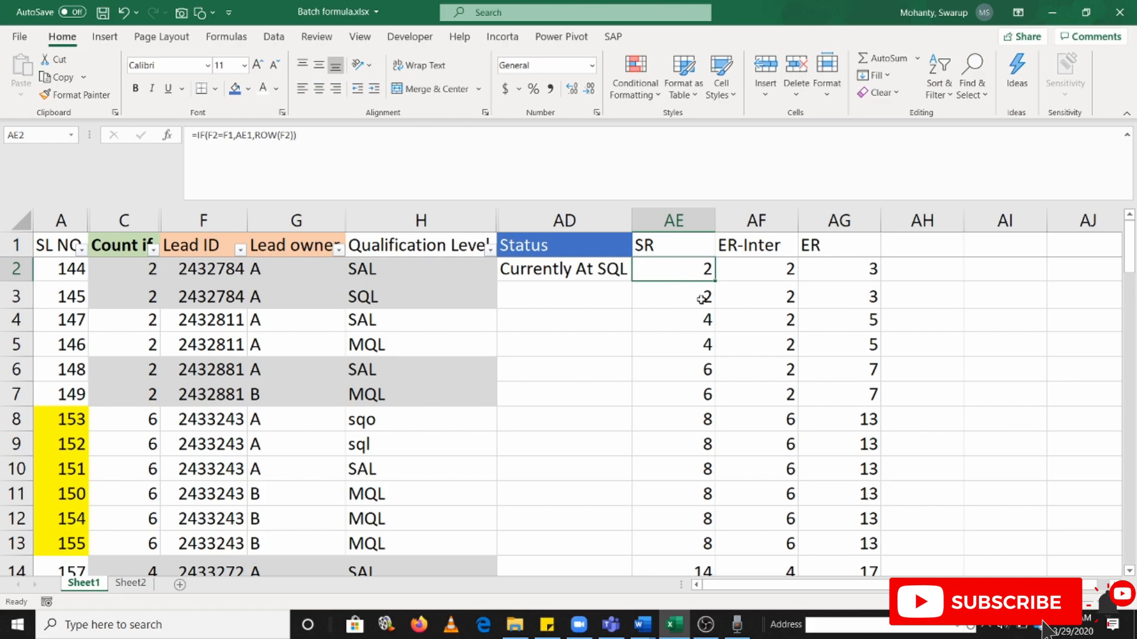
Shrink the formula bar to a single line and review the Status, SR and ER cells in row 2
drag(831, 202, 831, 145)
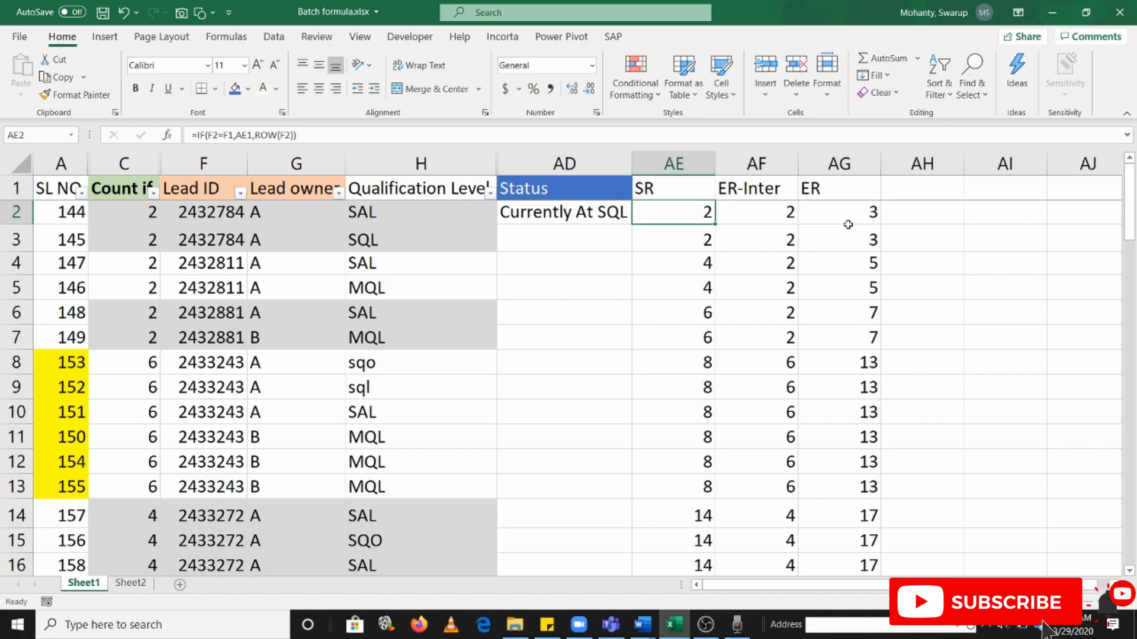
drag(560, 219, 563, 268)
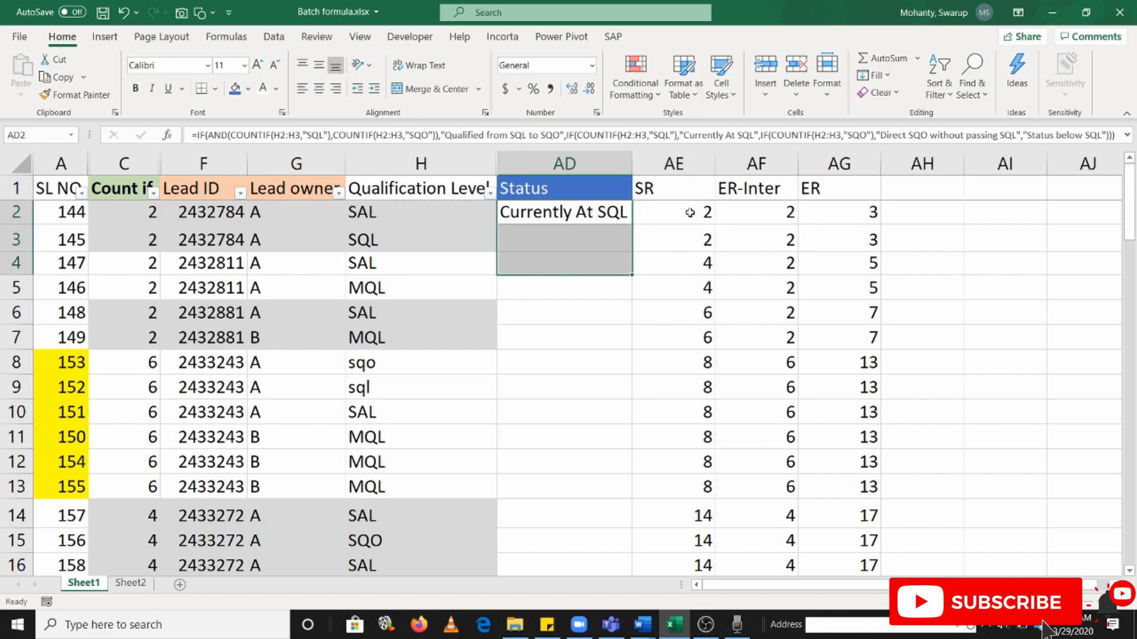
click(690, 212)
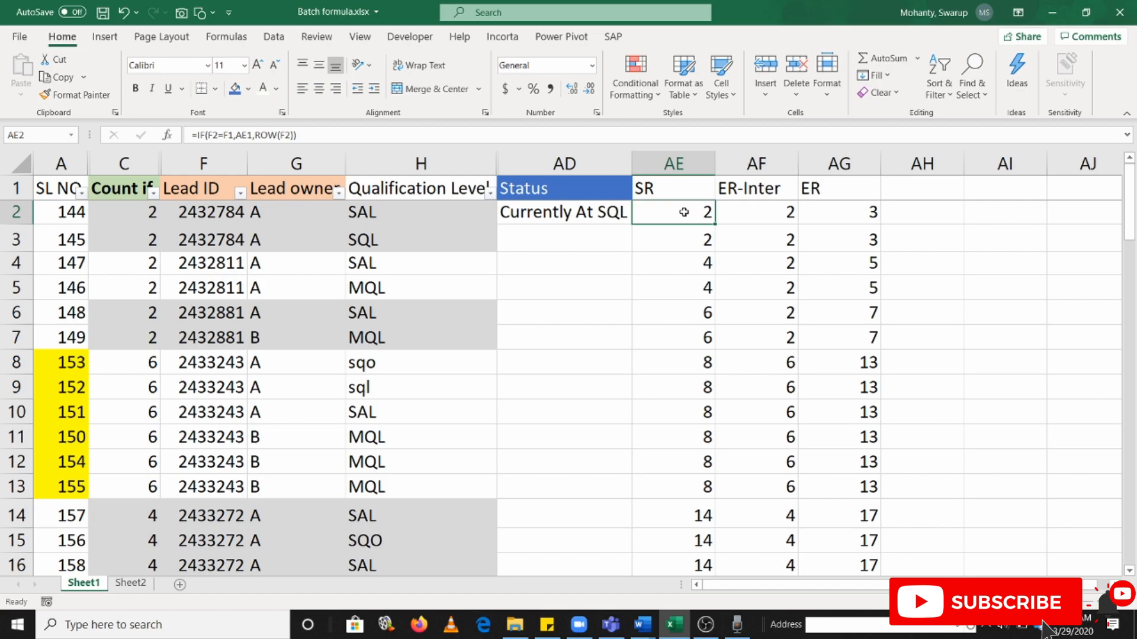
click(860, 218)
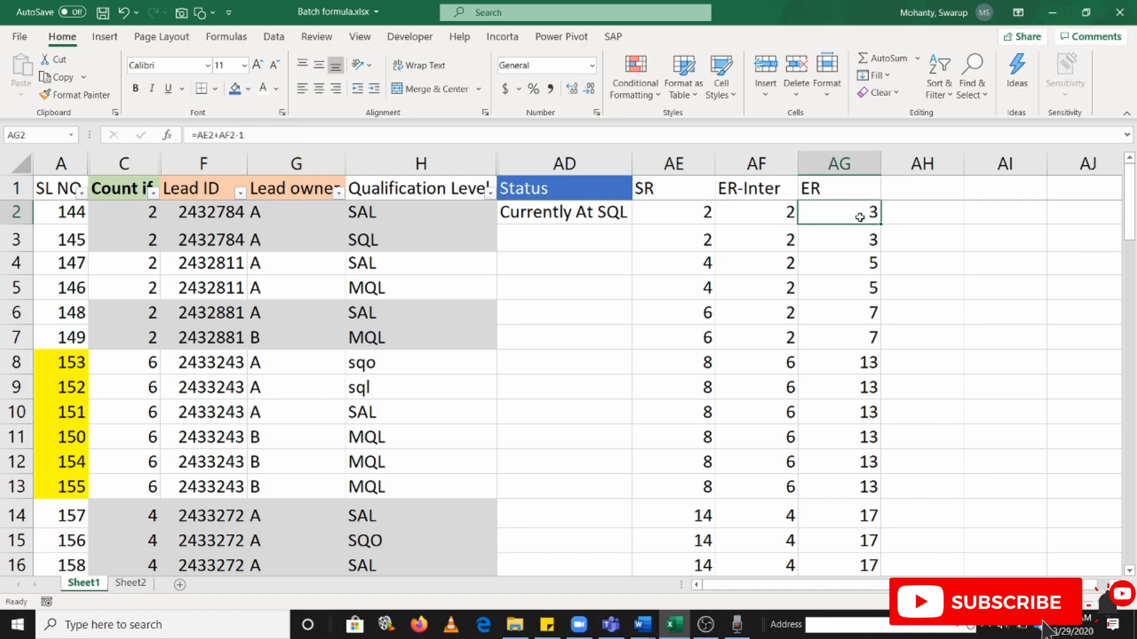
Check the SR formula in AE2 and the column H reference in the first COUNTIF of the AD2 status formula
click(677, 214)
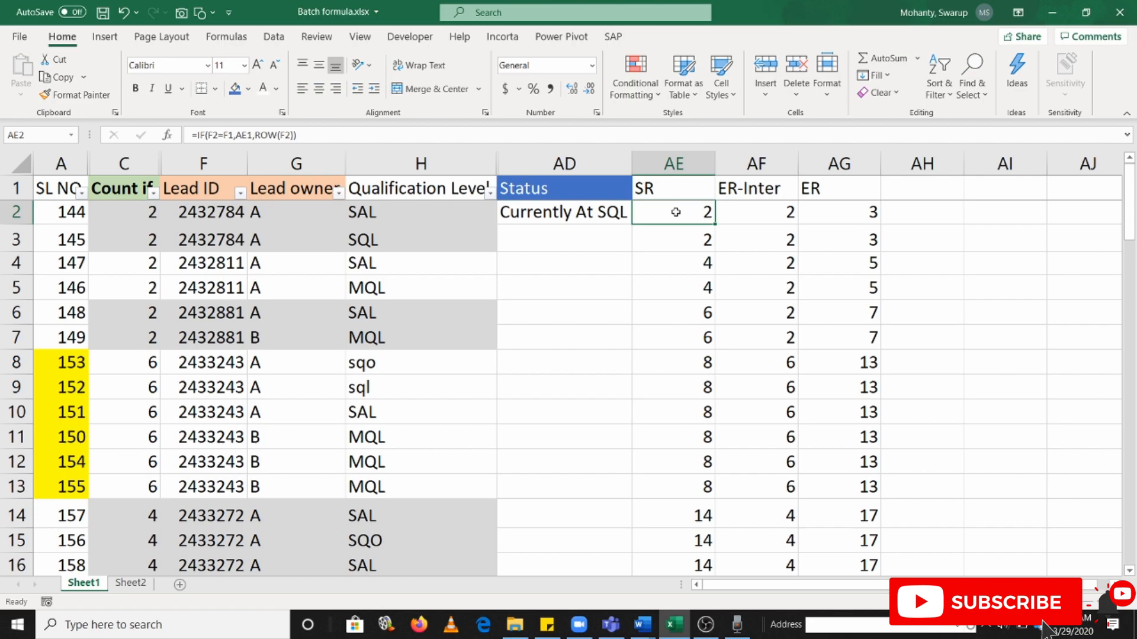
click(600, 217)
click(273, 134)
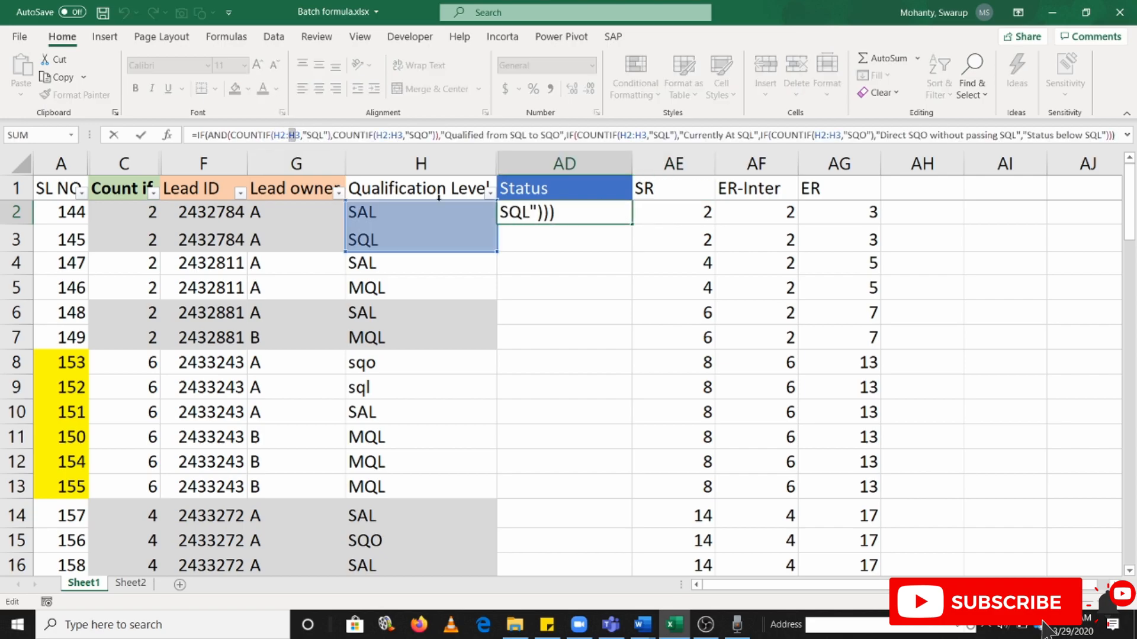
key(Escape)
click(929, 214)
text(=)
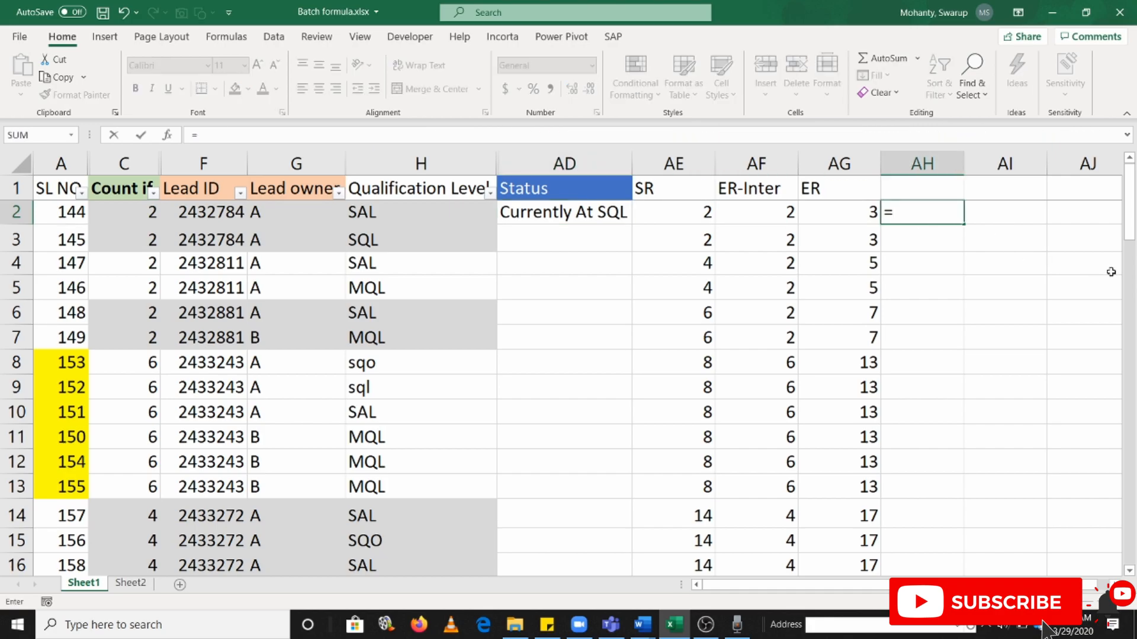
text(ad)
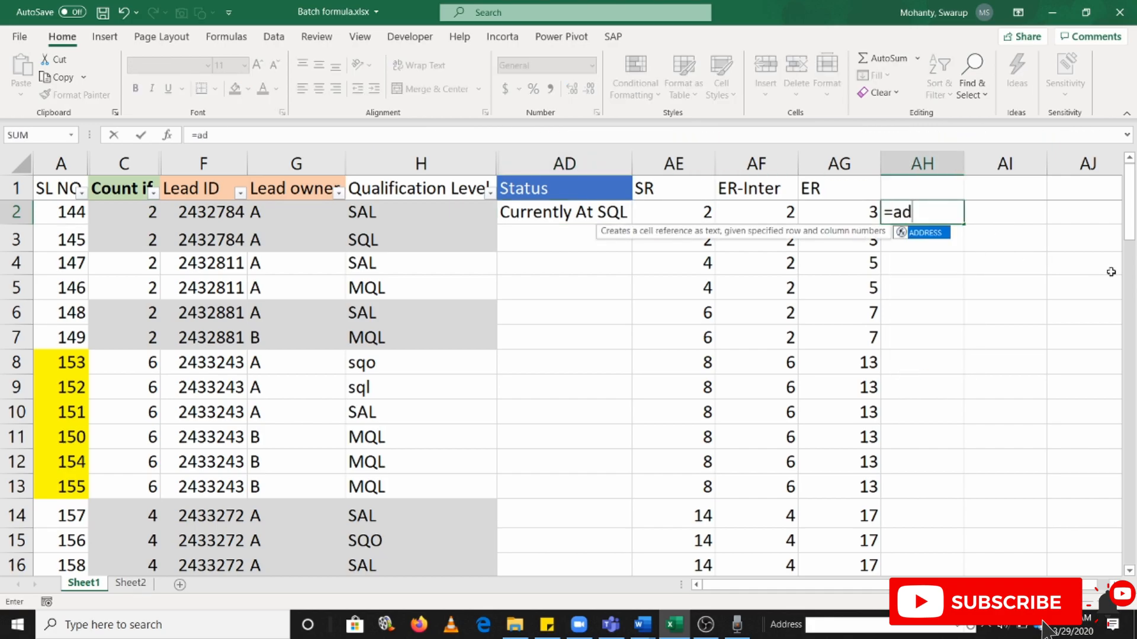
text(re)
key(Tab)
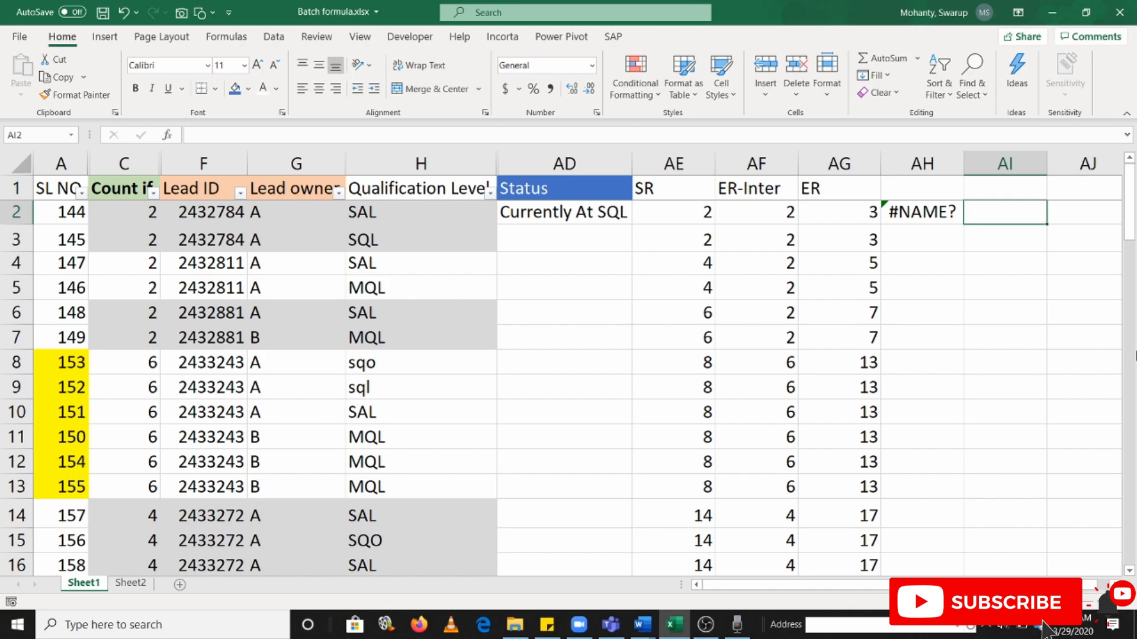
Start an ADDRESS formula in AH2, the cell beside the ER value in row 2
click(941, 209)
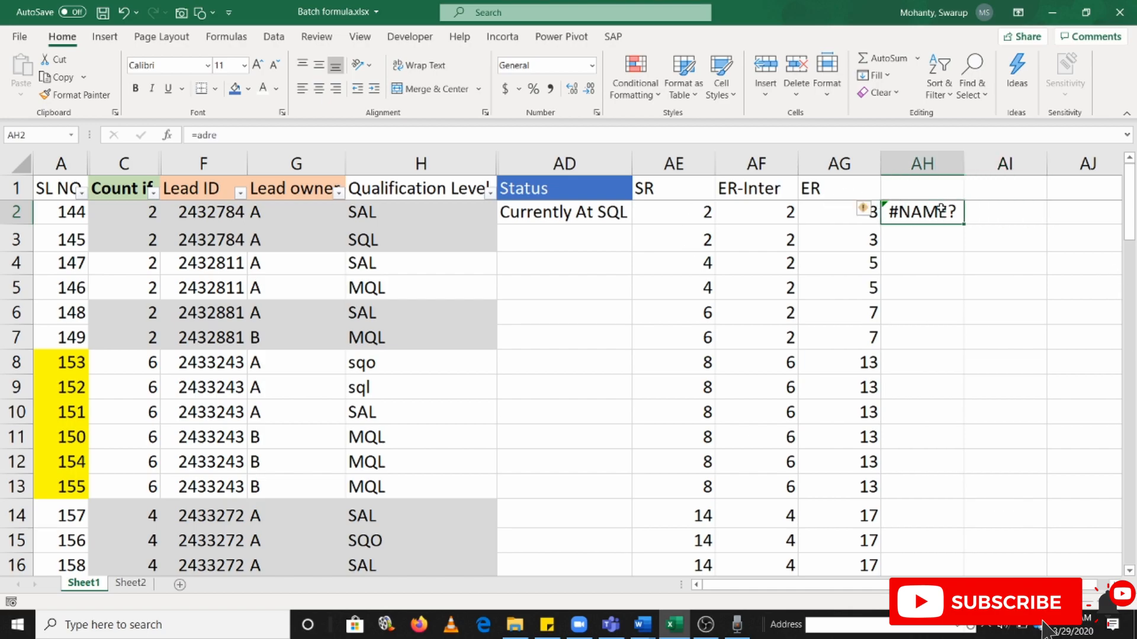
text(=addre)
key(Tab)
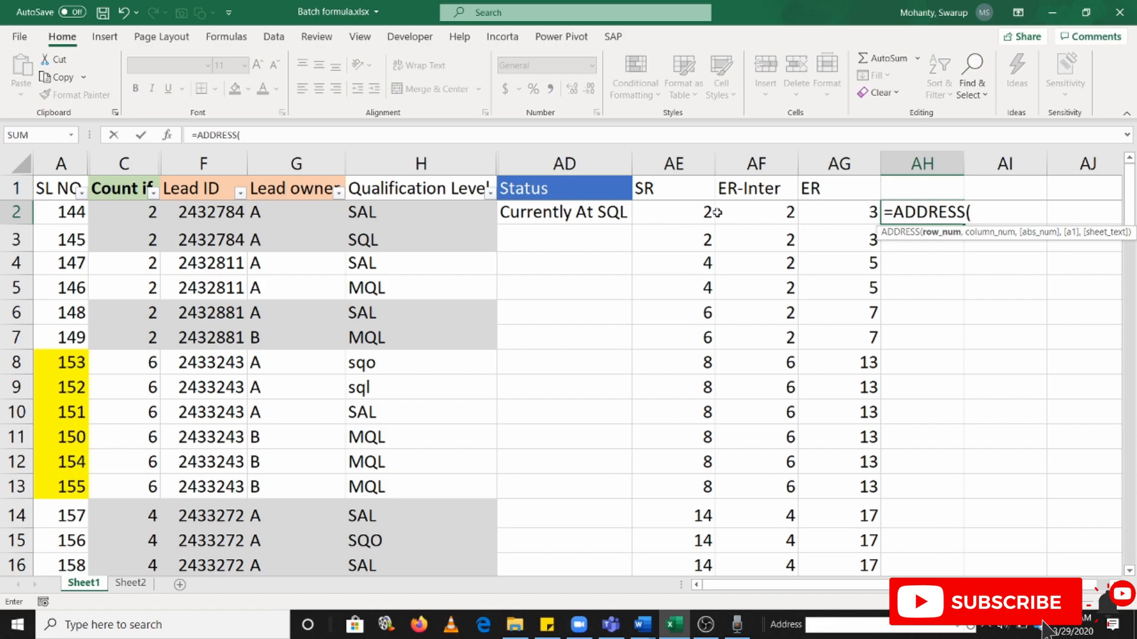
Compare the SR formula in AE2 and the ER cell AG2 with the H2:H3 range in the AD2 status formula
key(Return)
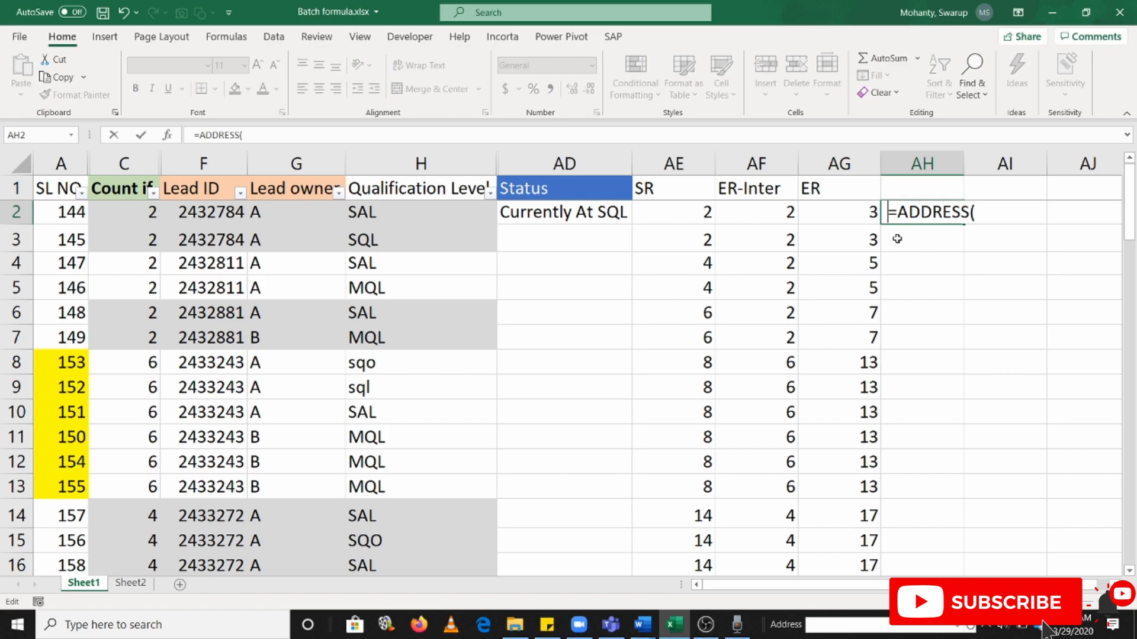
click(632, 220)
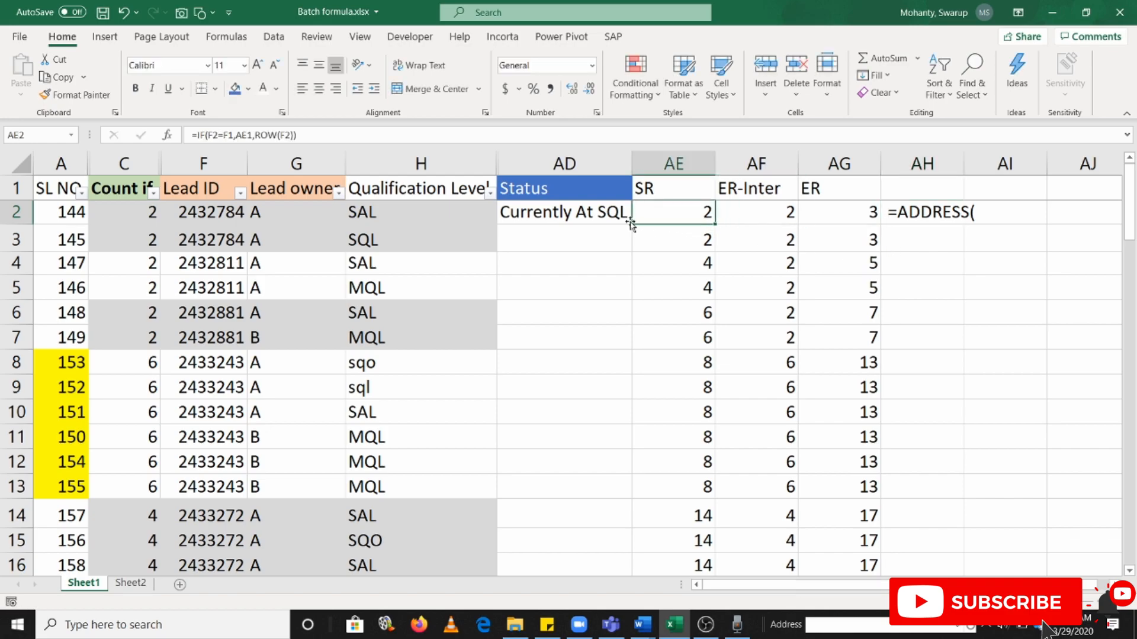
click(587, 215)
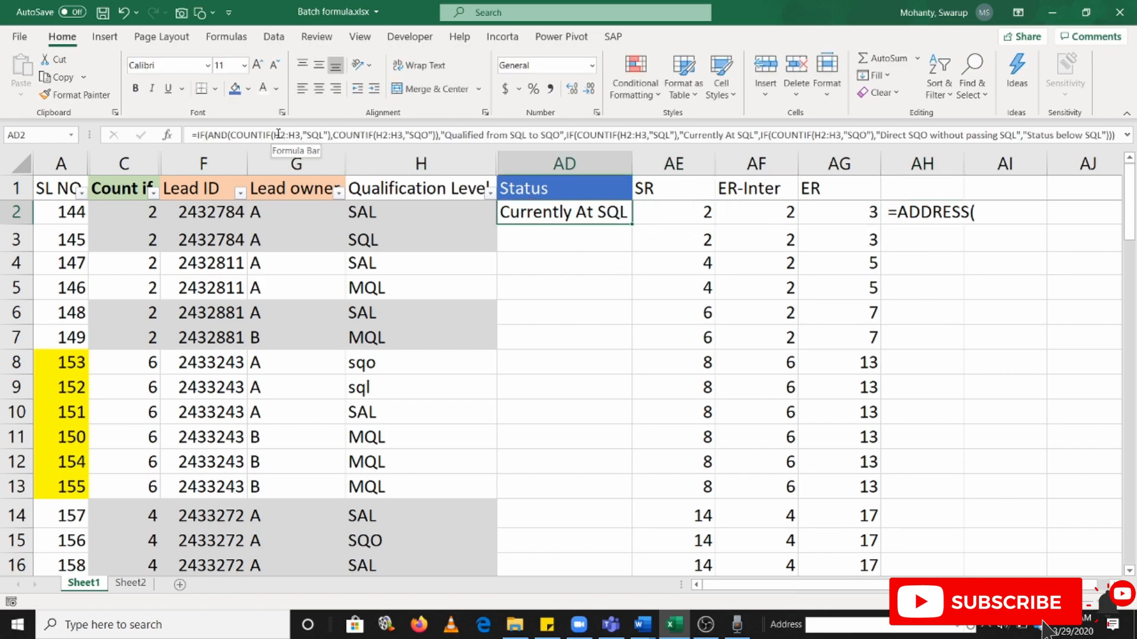
drag(279, 135, 301, 135)
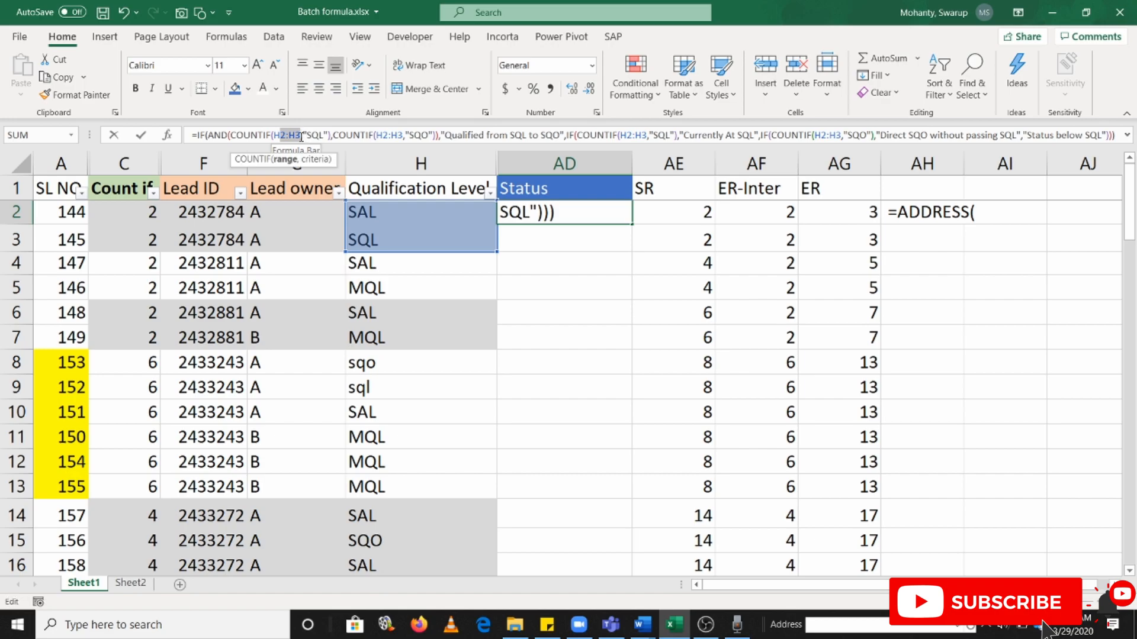
key(Escape)
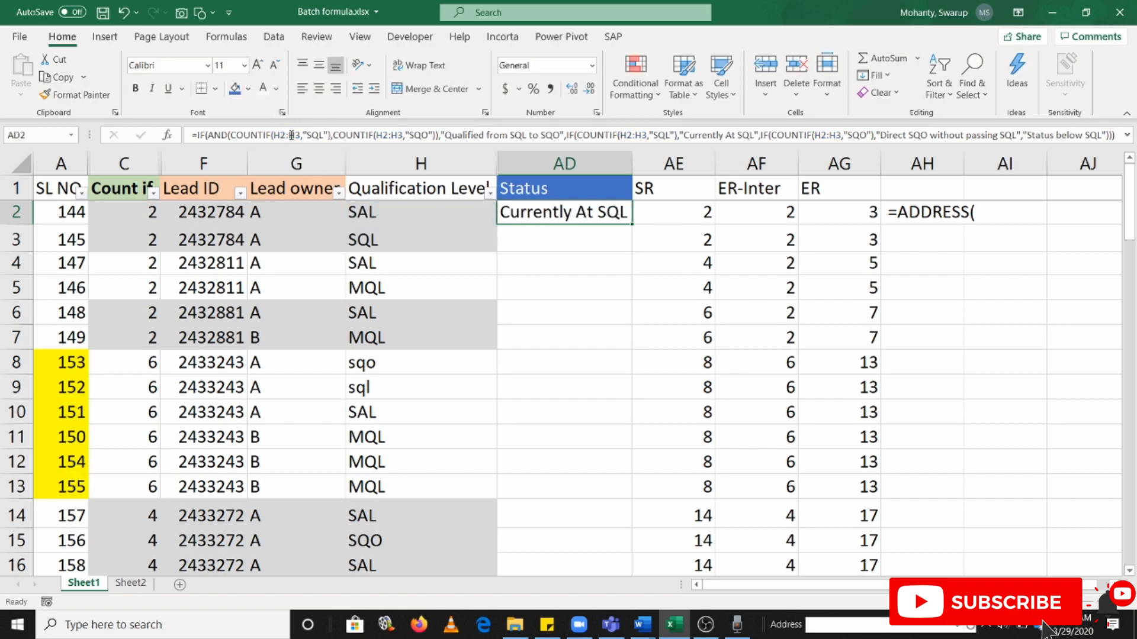
click(693, 214)
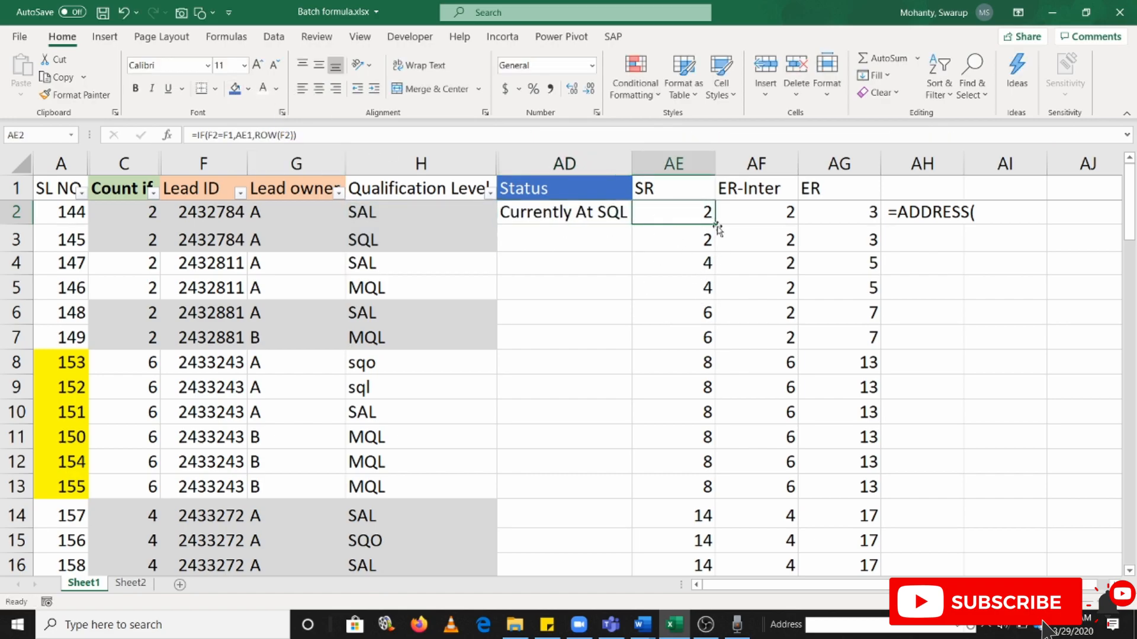
click(865, 213)
Remove the leading space before =ADDRESS( in AH2 so the entry is treated as a formula
click(937, 210)
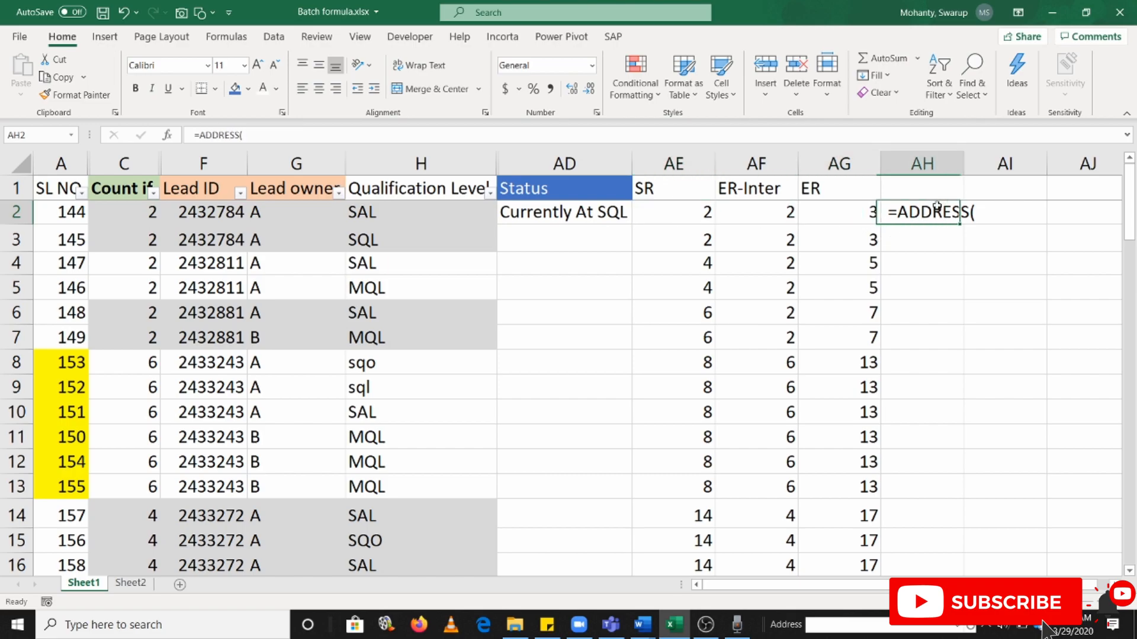
click(200, 136)
key(BackSpace)
key(BackSpace)
text(=)
click(268, 135)
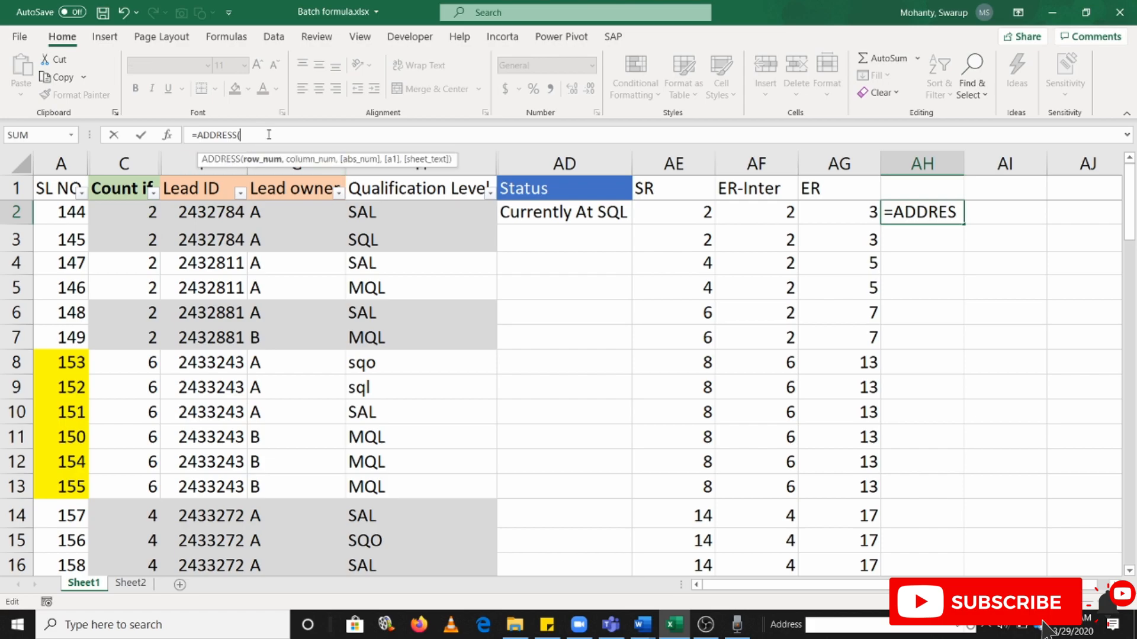
Complete the AH2 formula as =ADDRESS(AE2,8,4), with the SR cell as row, column 8 and a relative reference
click(688, 216)
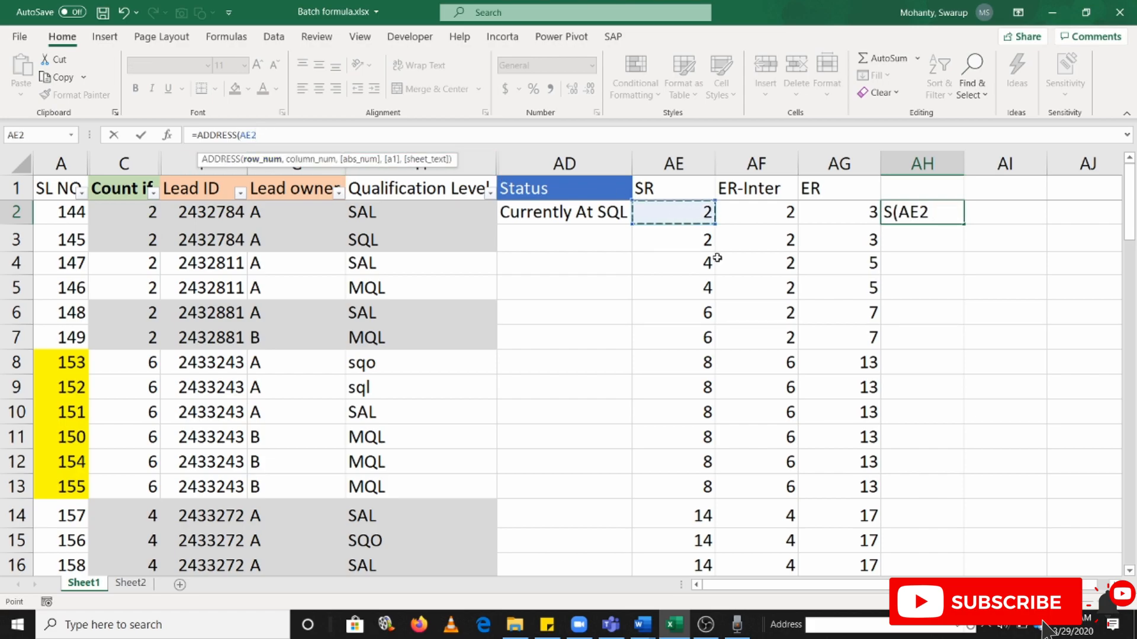
text(,)
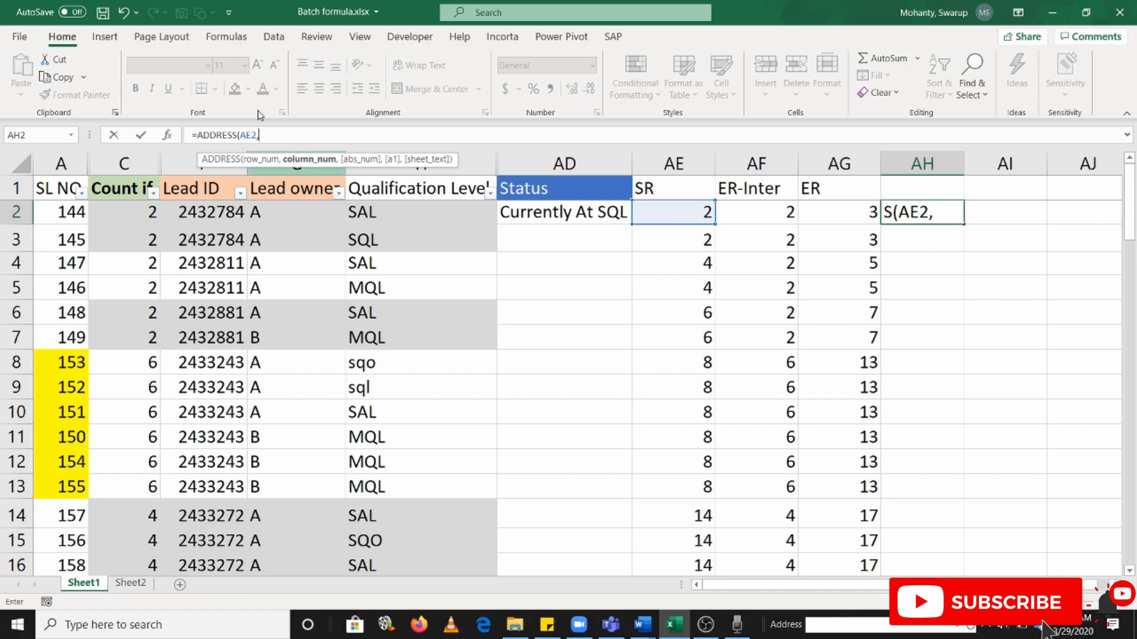
text(8)
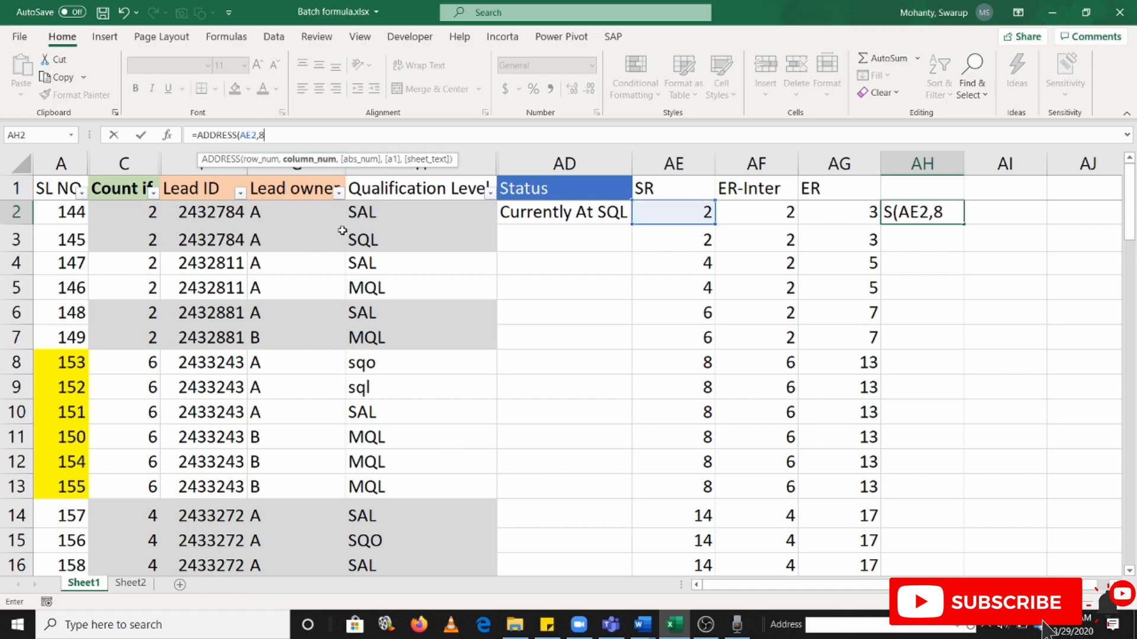
text(,)
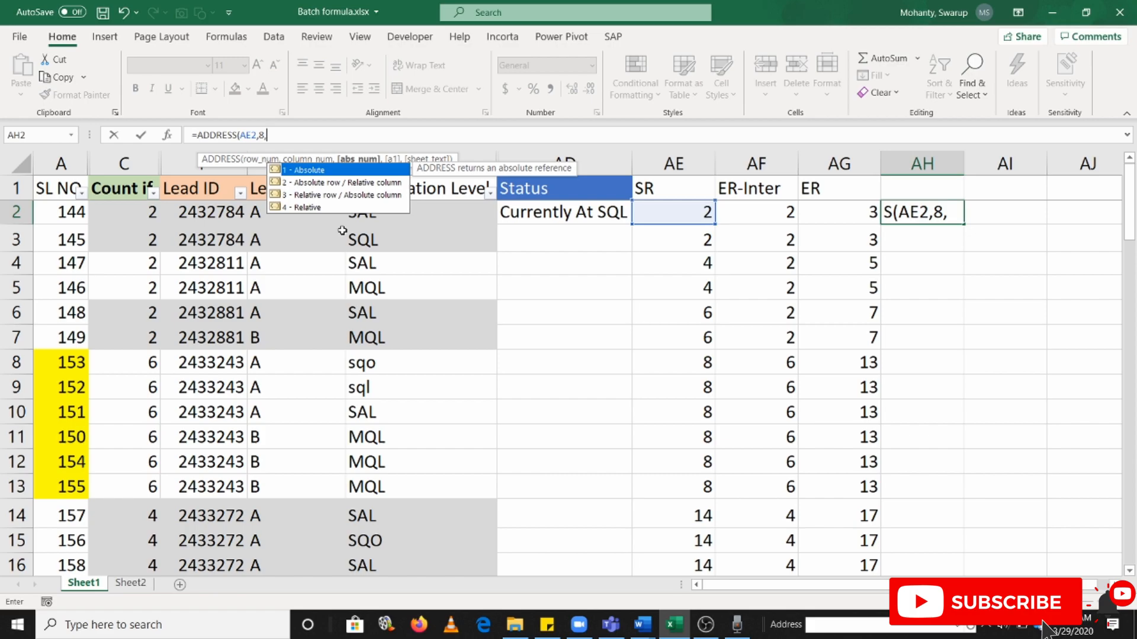
key(Down)
key(Down)
key(Down)
key(Tab)
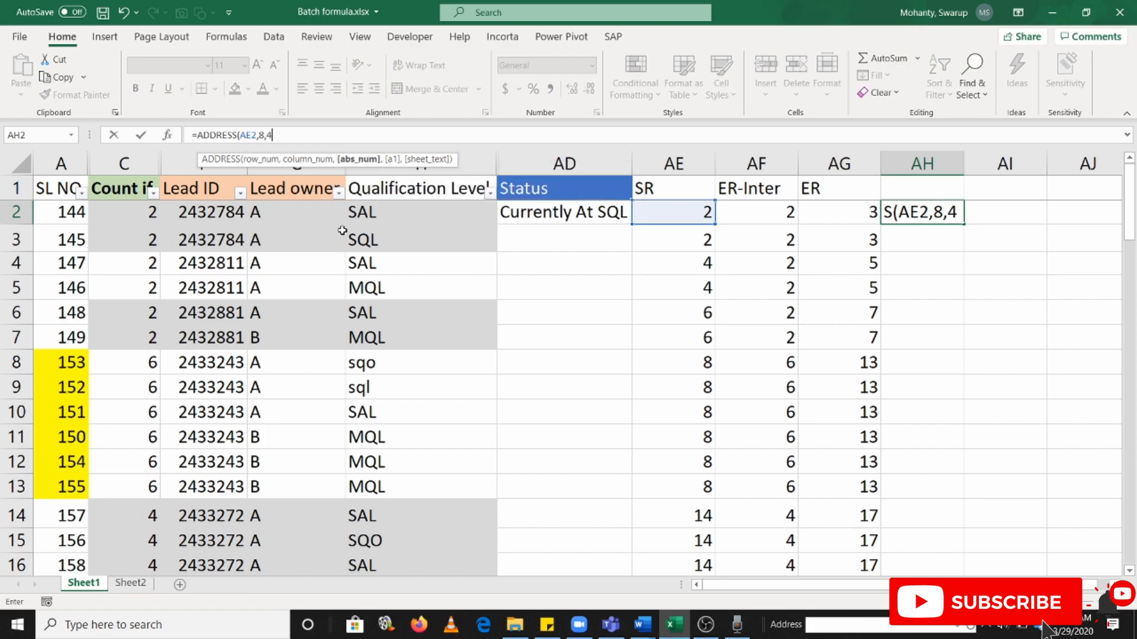
key(Return)
Fill the AH2 ADDRESS formula down column AH through row 17 and return to AH2
key(Up)
key(Left)
key(ctrl+Down)
key(Right)
key(ctrl+shift+Up)
key(ctrl+d)
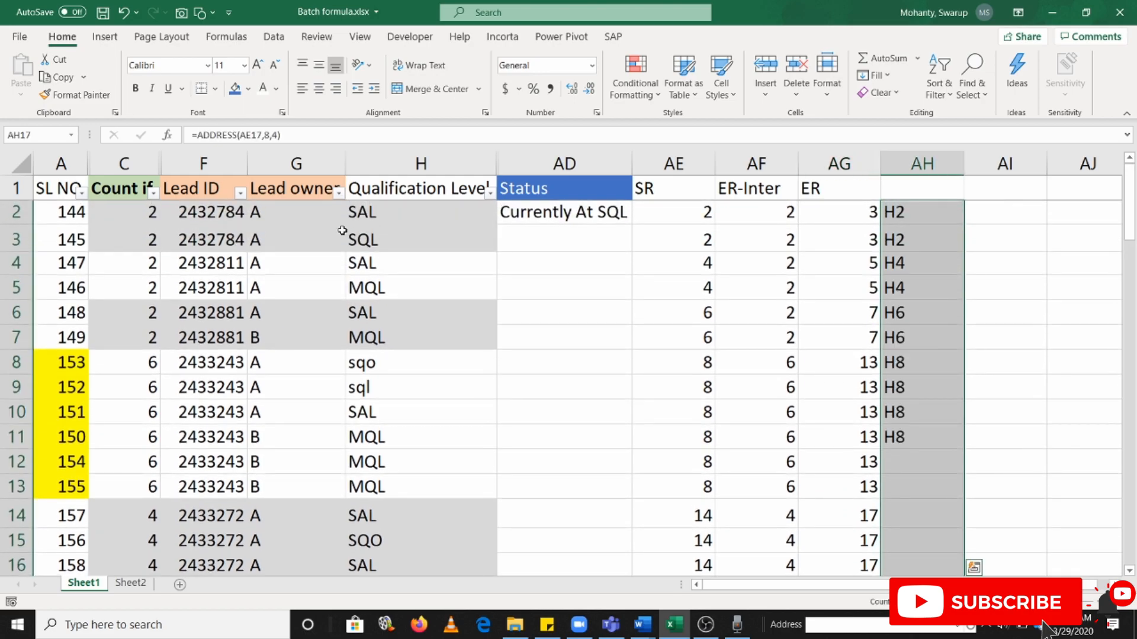
click(910, 265)
key(Up)
key(Up)
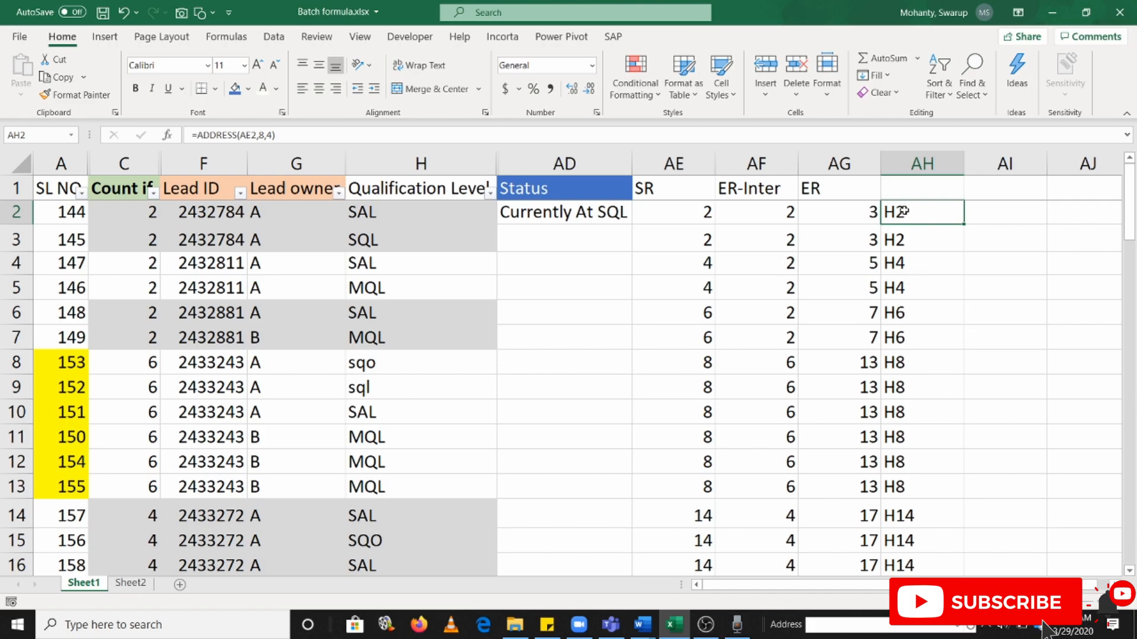
Enter =ADDRESS(AG2,8,4) in AI2 to build the range's end reference from the ER value
click(992, 211)
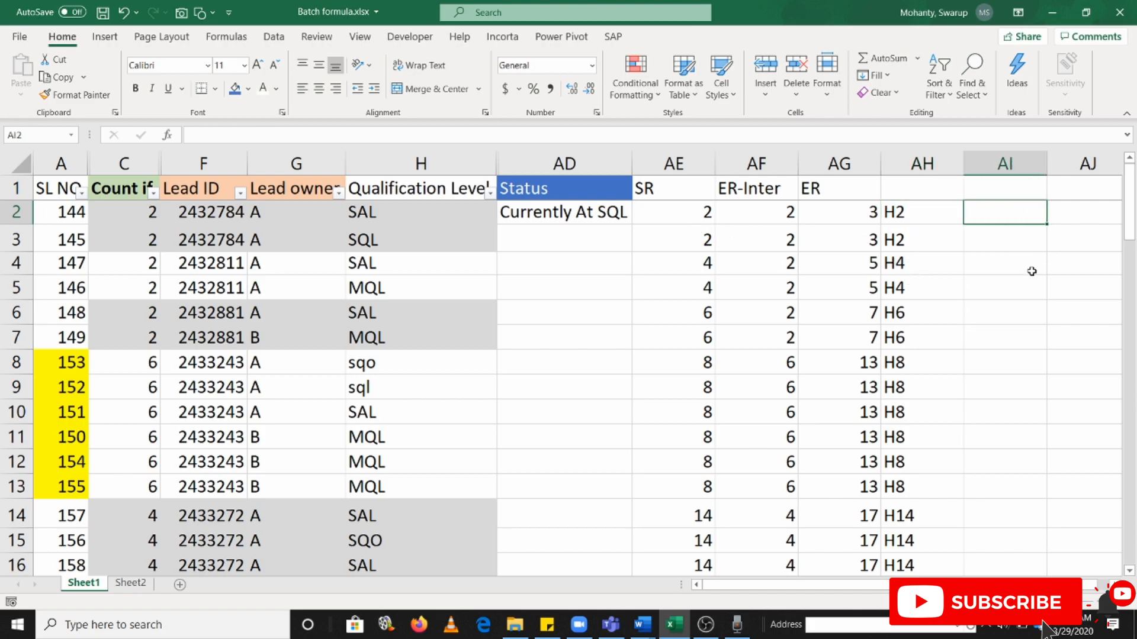
text(=)
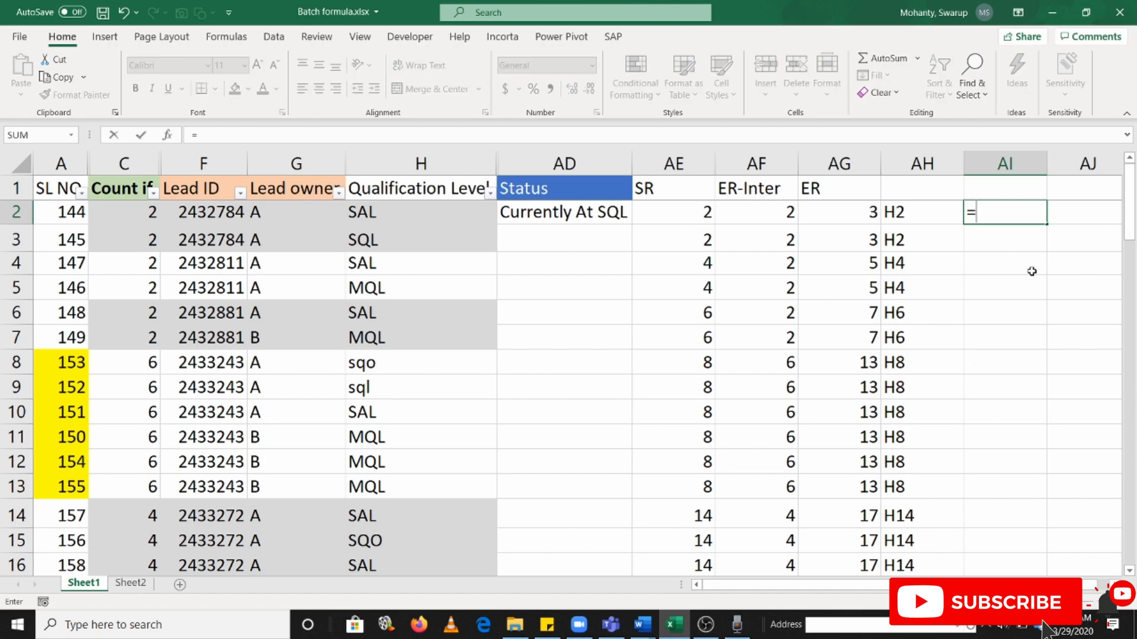
text(ad)
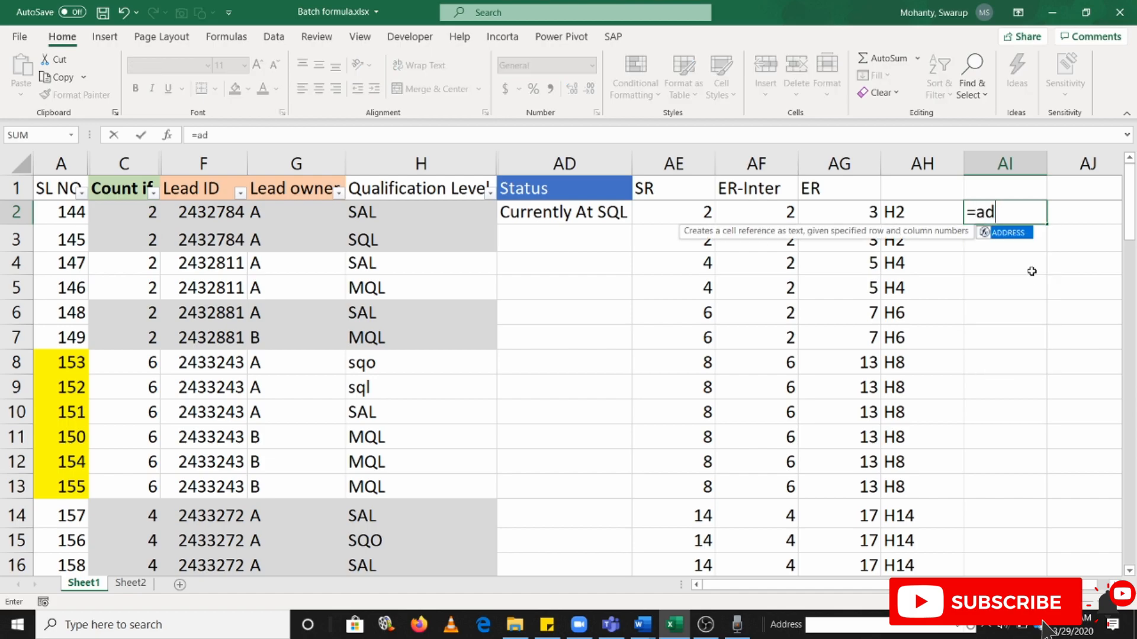
key(Tab)
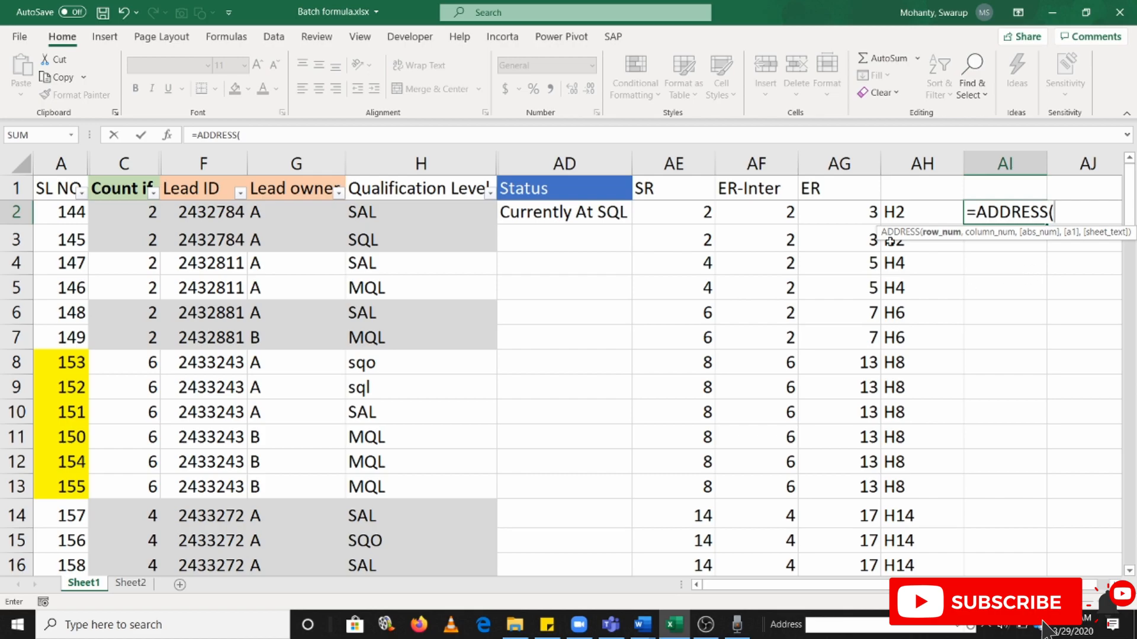
click(842, 209)
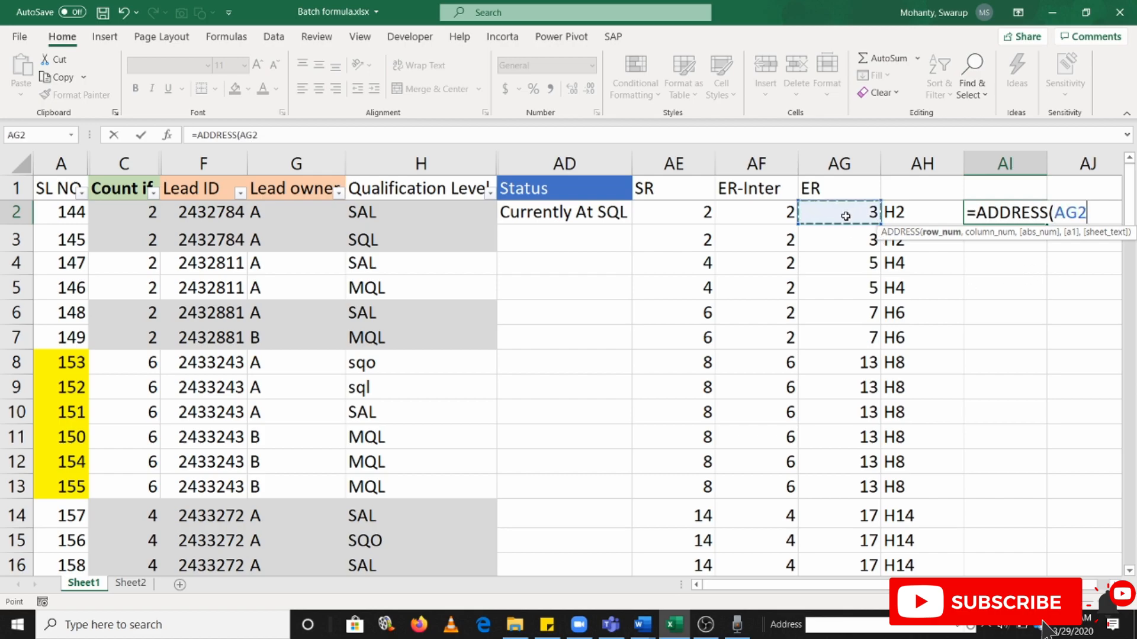
text(,8,4))
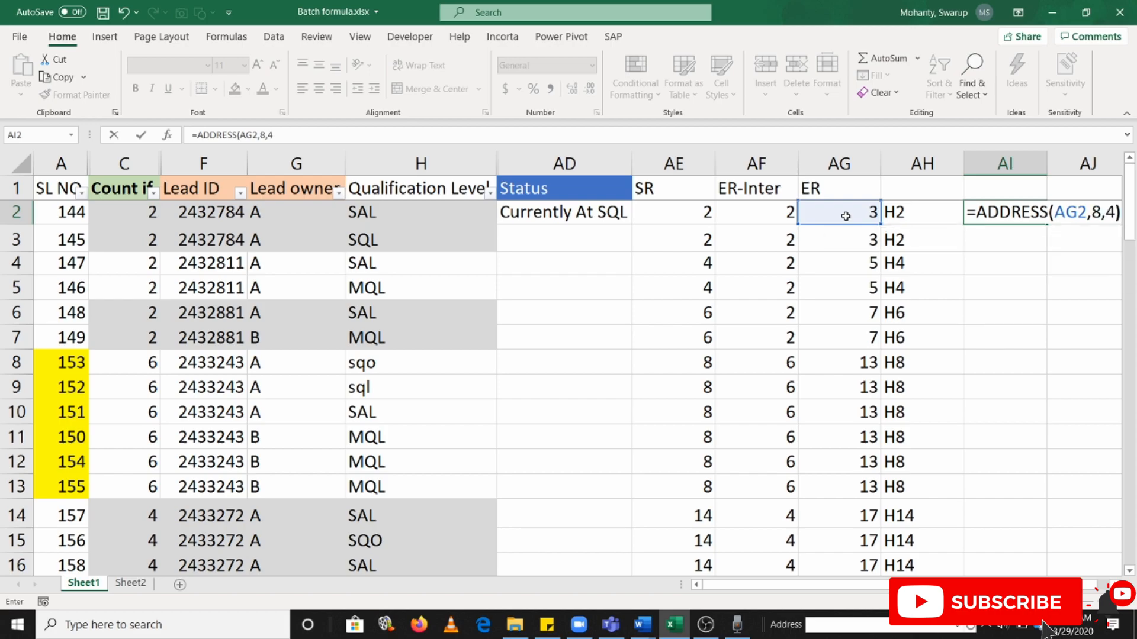
key(Return)
Fill the AI2 ADDRESS formula down column AI through the last data row
key(Up)
key(Left)
key(ctrl+Down)
key(Right)
key(ctrl+shift+Up)
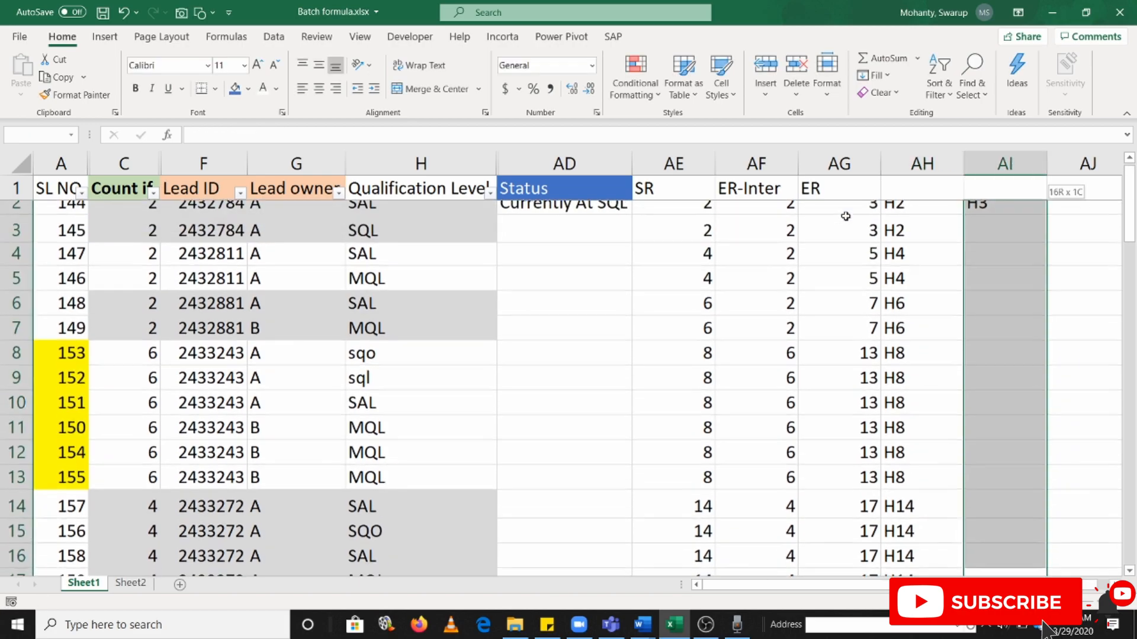
key(ctrl+d)
Enter =AH2&":"&AI2 in AJ2 to join the start and end references into one range text
click(1082, 223)
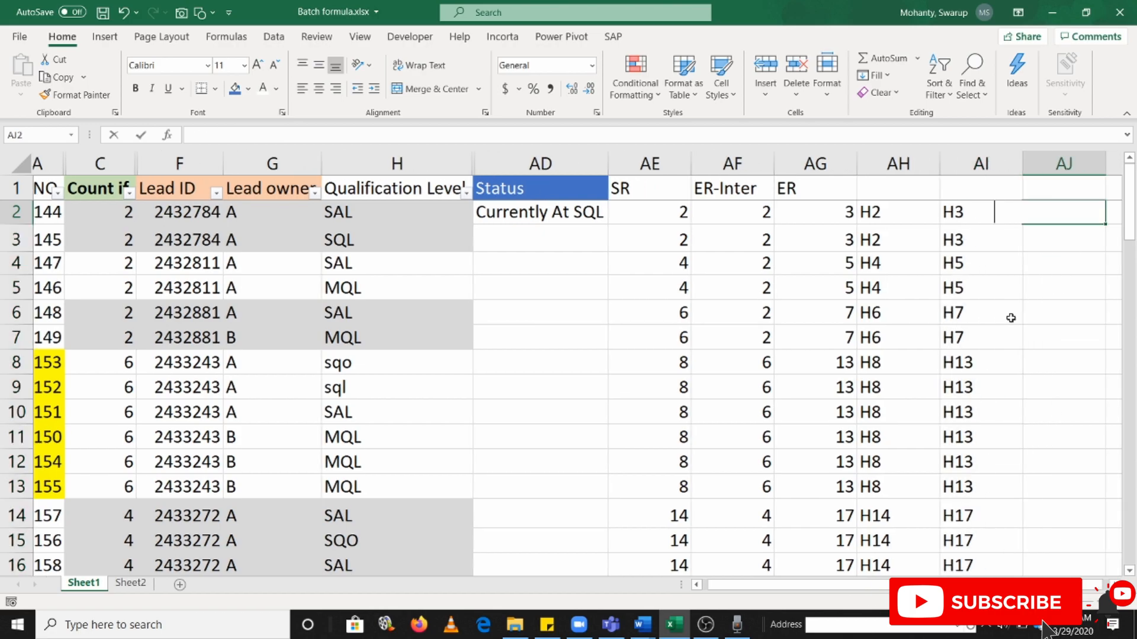
text(=)
key(Left)
key(Left)
text(&";)
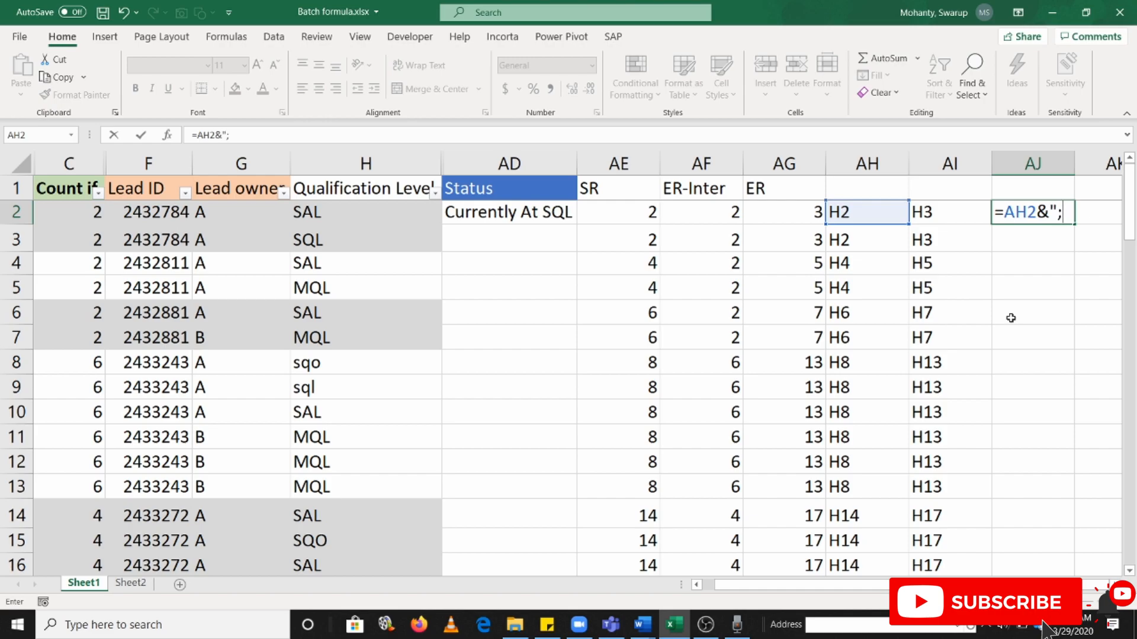
text(;)
text(:)
text(&)
key(BackSpace)
text(&)
key(Left)
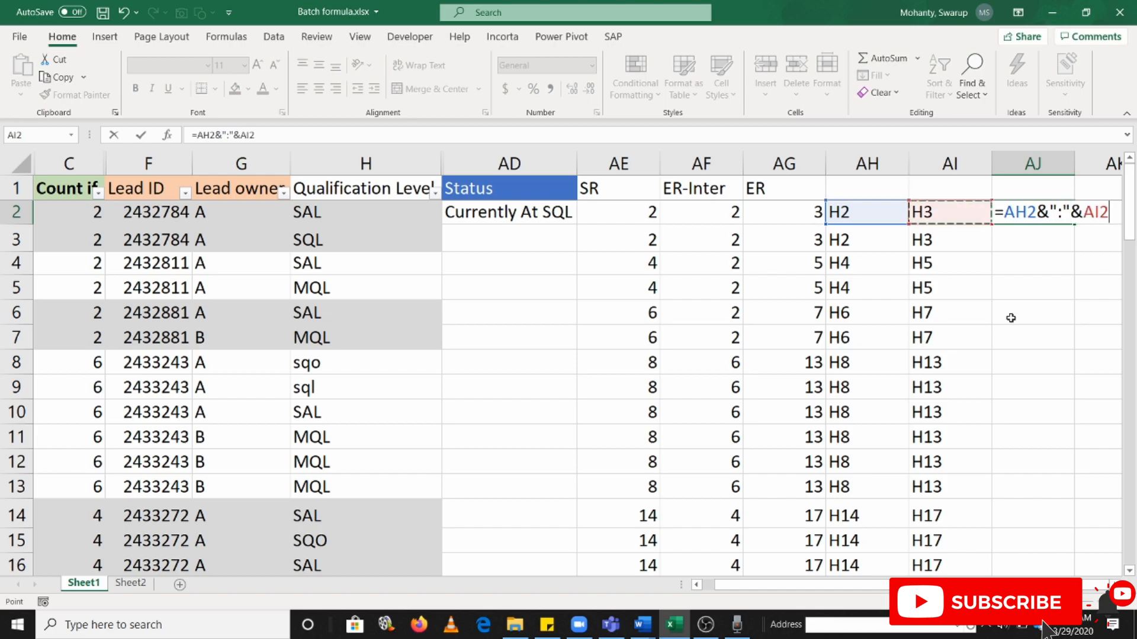
key(Return)
Fill the AJ2 range-text formula down column AJ through row 17
key(Up)
key(Left)
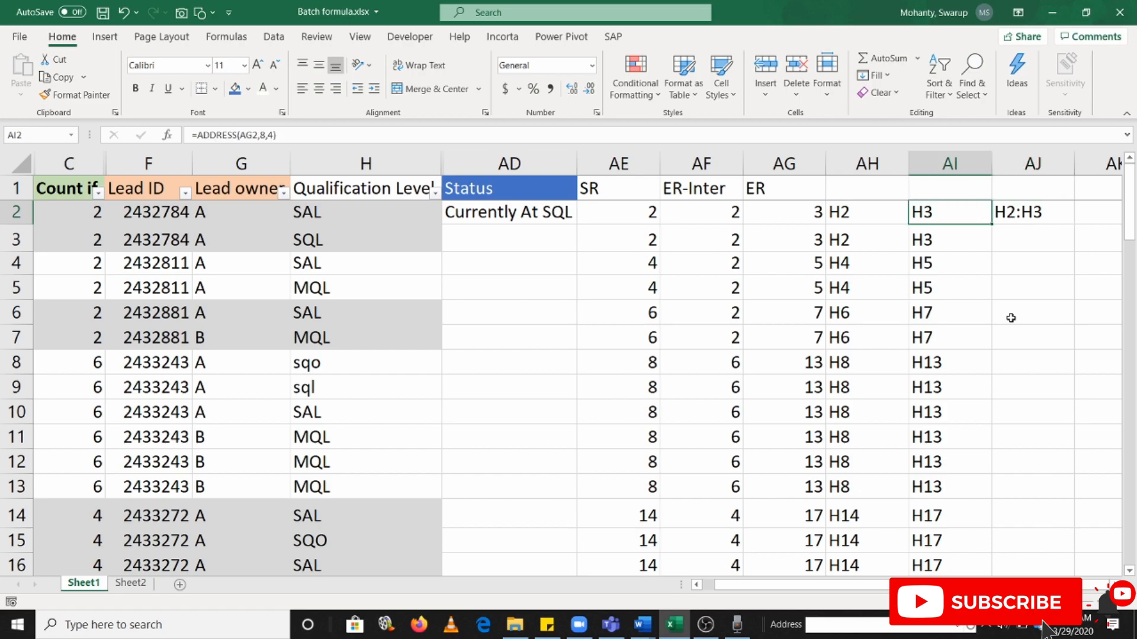
key(ctrl+Down)
key(Right)
key(ctrl+shift+Up)
key(ctrl+d)
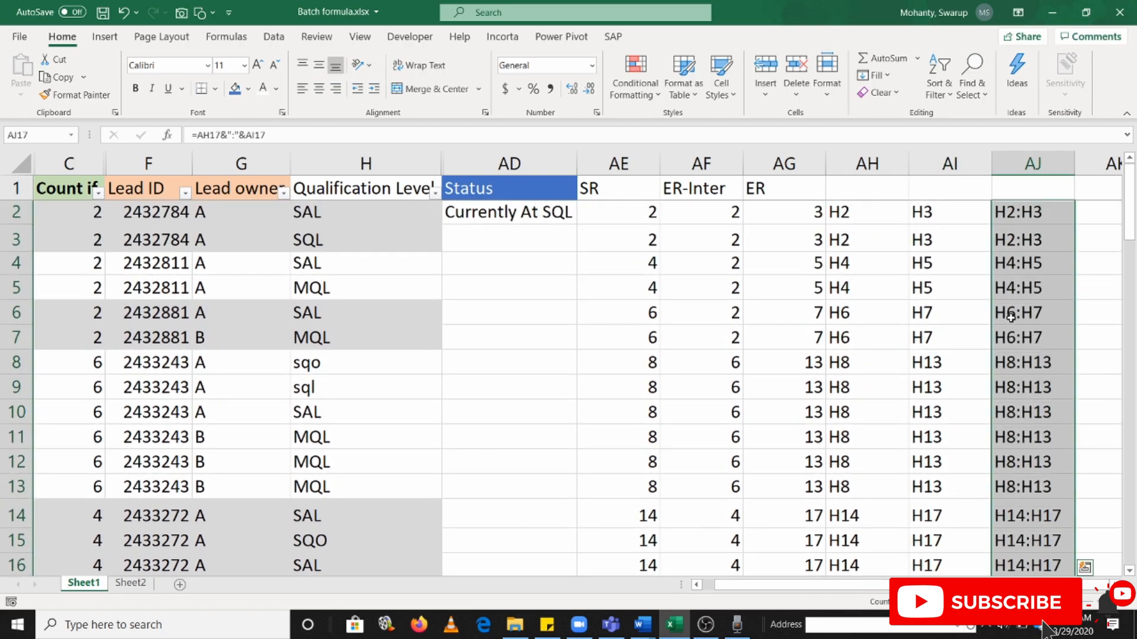
Try replacing H2:H3 in the first COUNTIF of the AD2 formula with AH2&":"&AI2 copied from AJ2, in an enlarged formula bar
click(1029, 208)
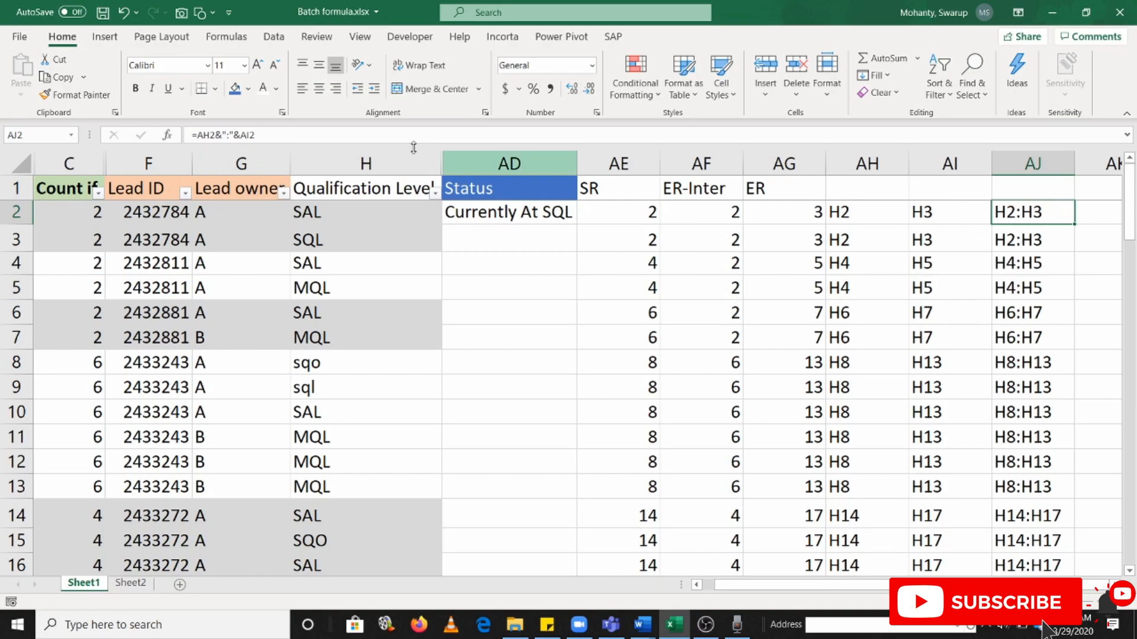
drag(196, 133, 290, 141)
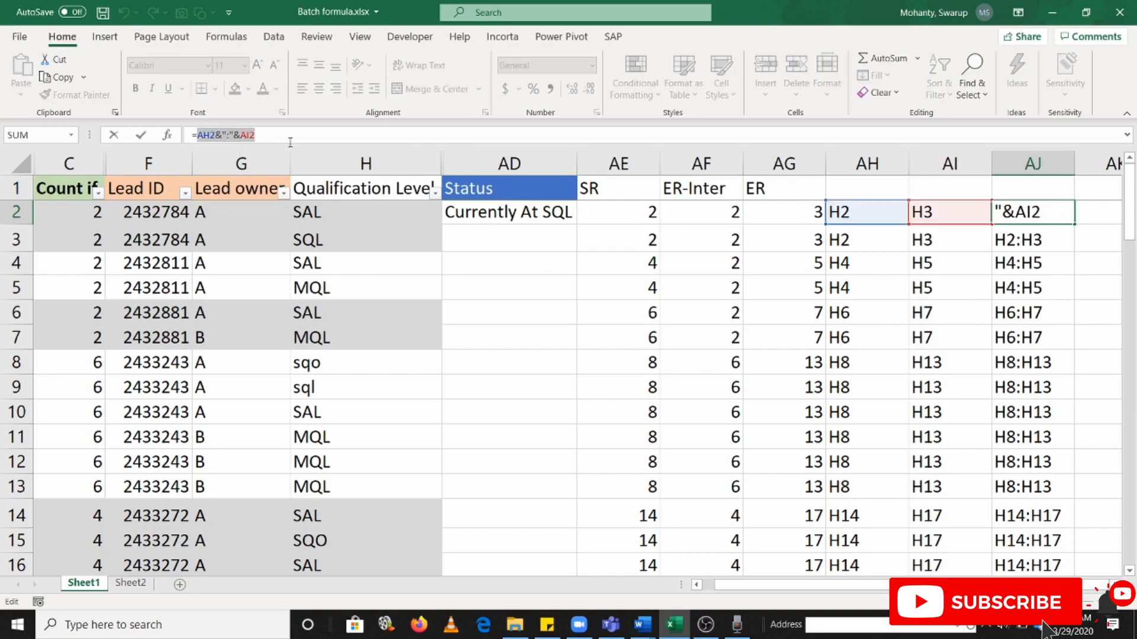
key(Escape)
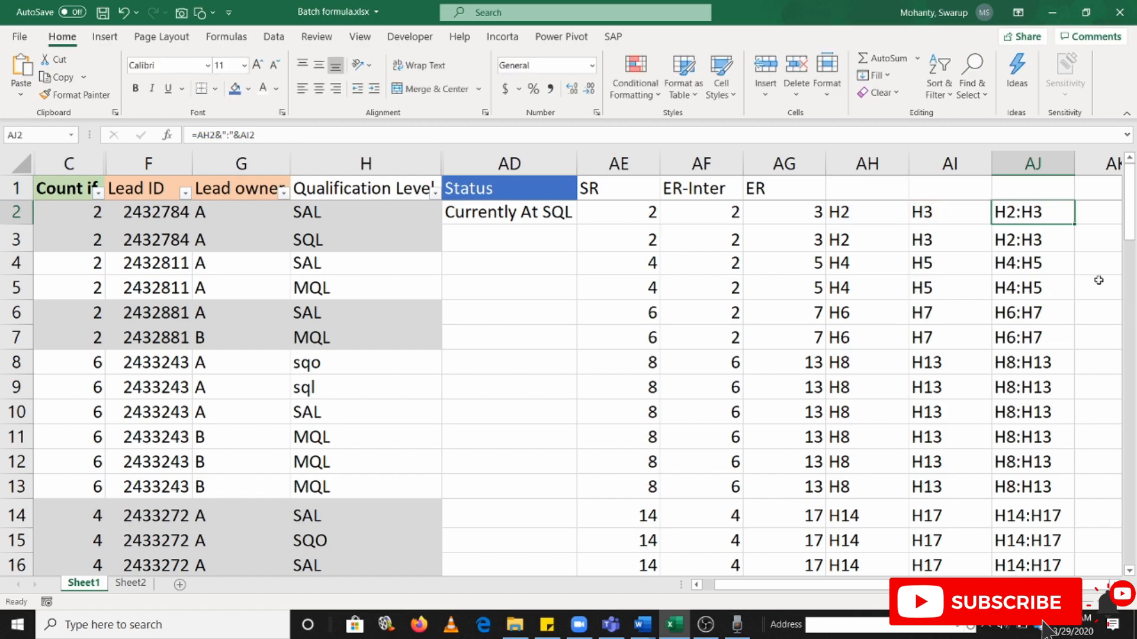
click(445, 219)
drag(355, 148, 293, 299)
drag(300, 133, 273, 134)
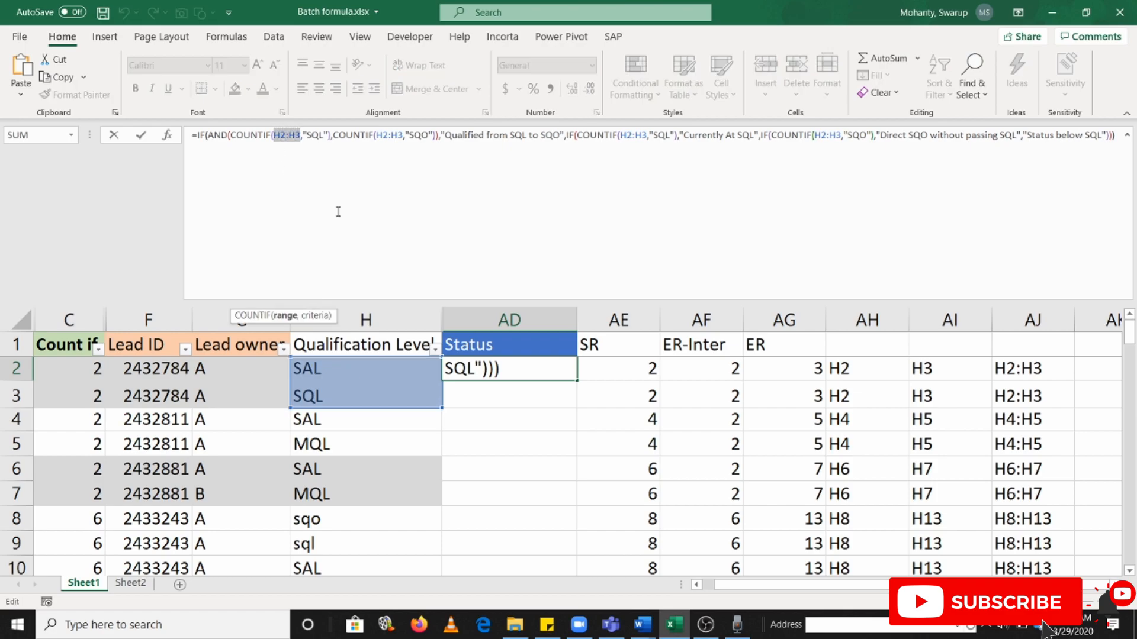
key(ctrl+v)
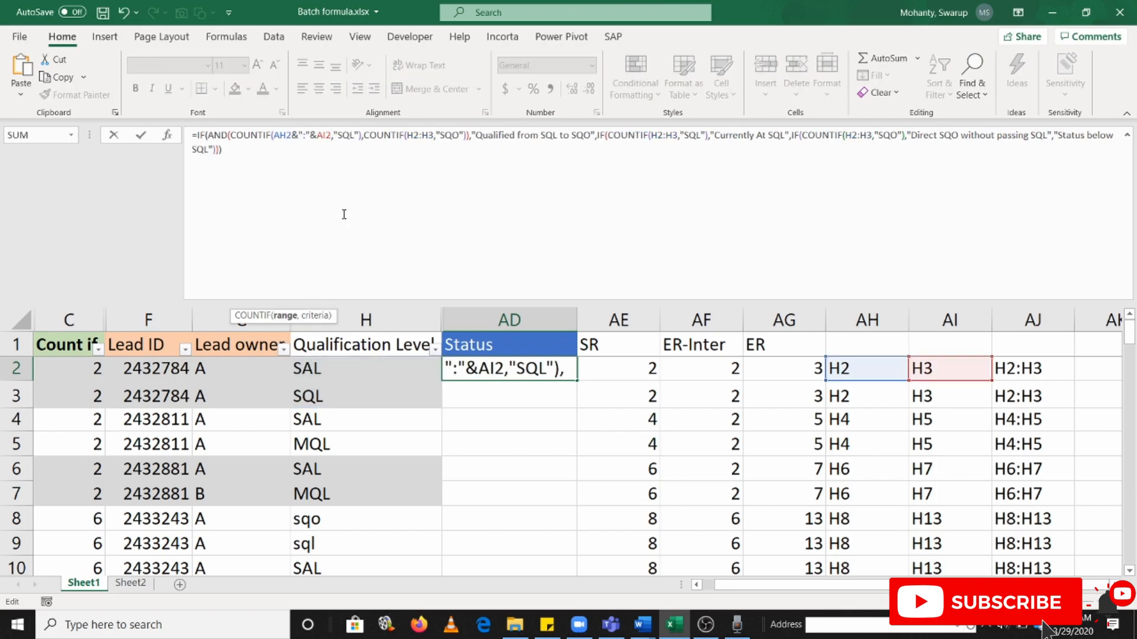
key(Escape)
Replace the H2:H3 range with AJ2 in all four COUNTIF functions of the AD2 status formula
drag(301, 133, 271, 133)
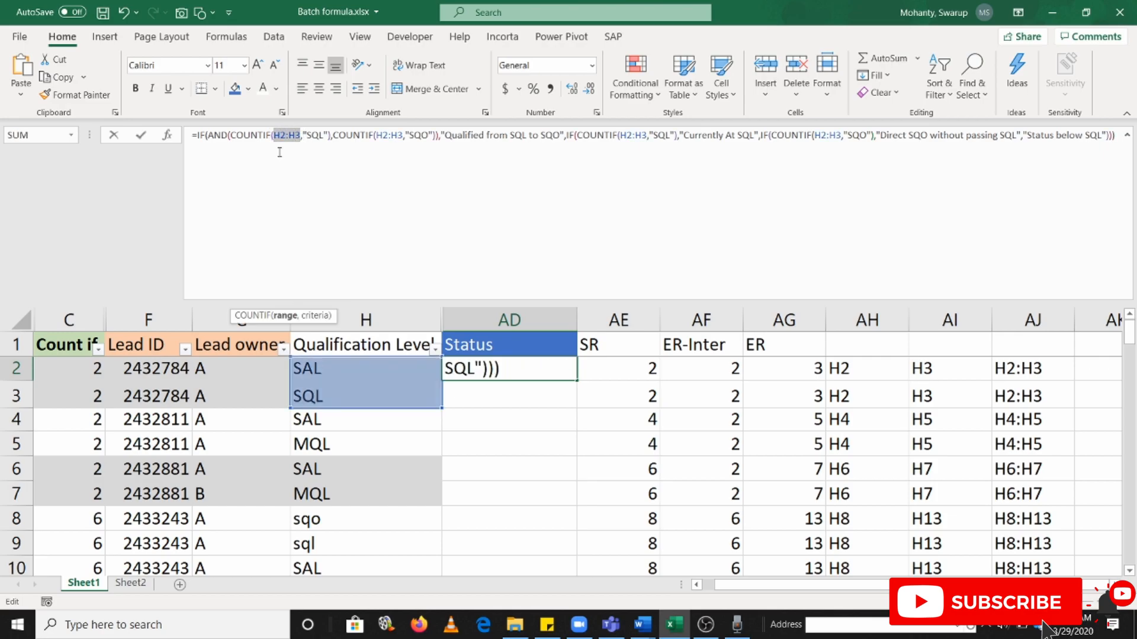
key(Delete)
click(1011, 371)
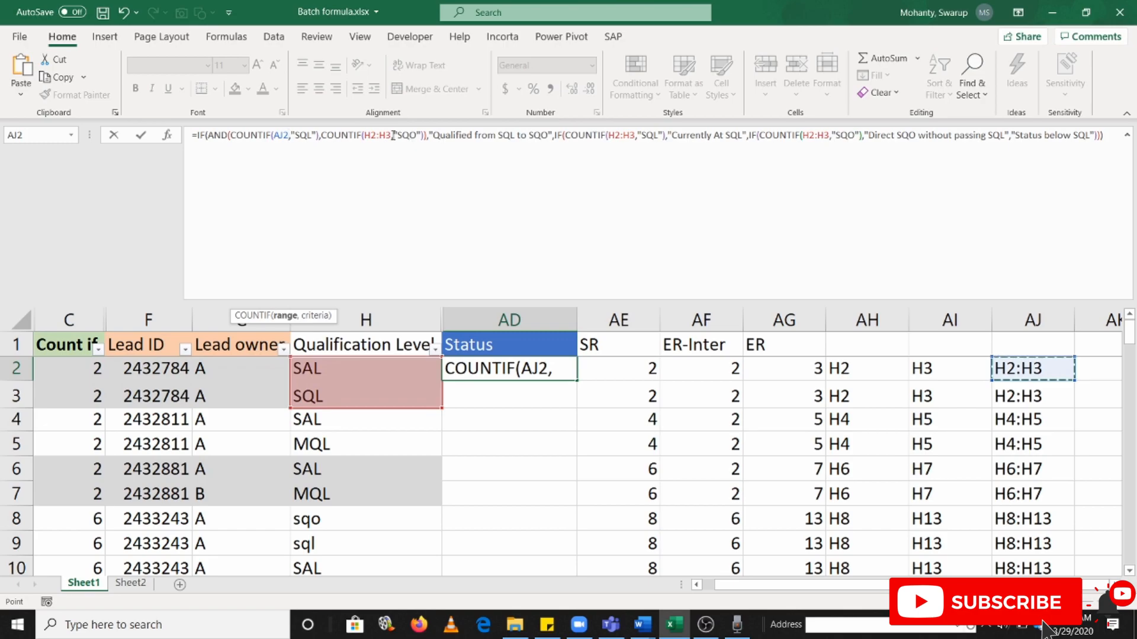
drag(391, 134, 364, 134)
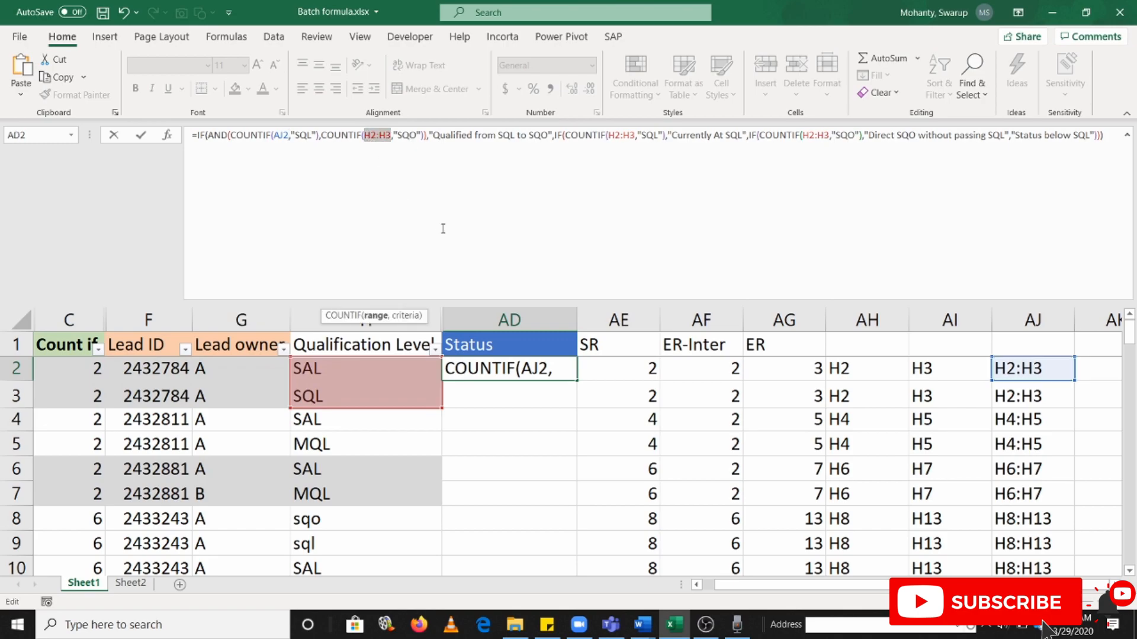
text(AJ2)
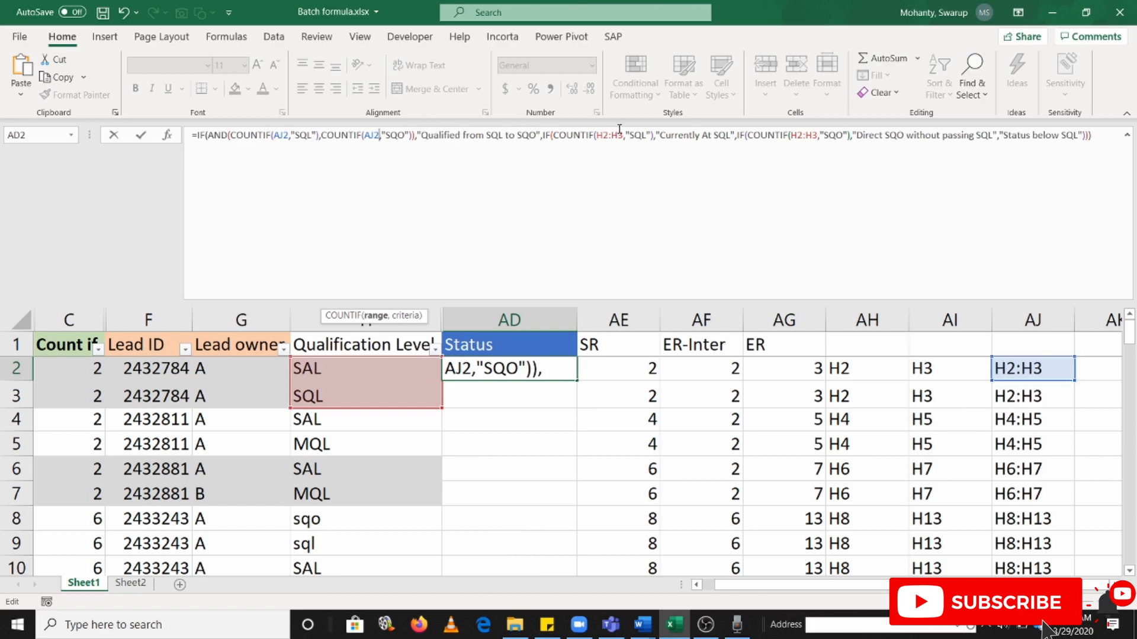
drag(623, 135, 595, 135)
text(AJ2)
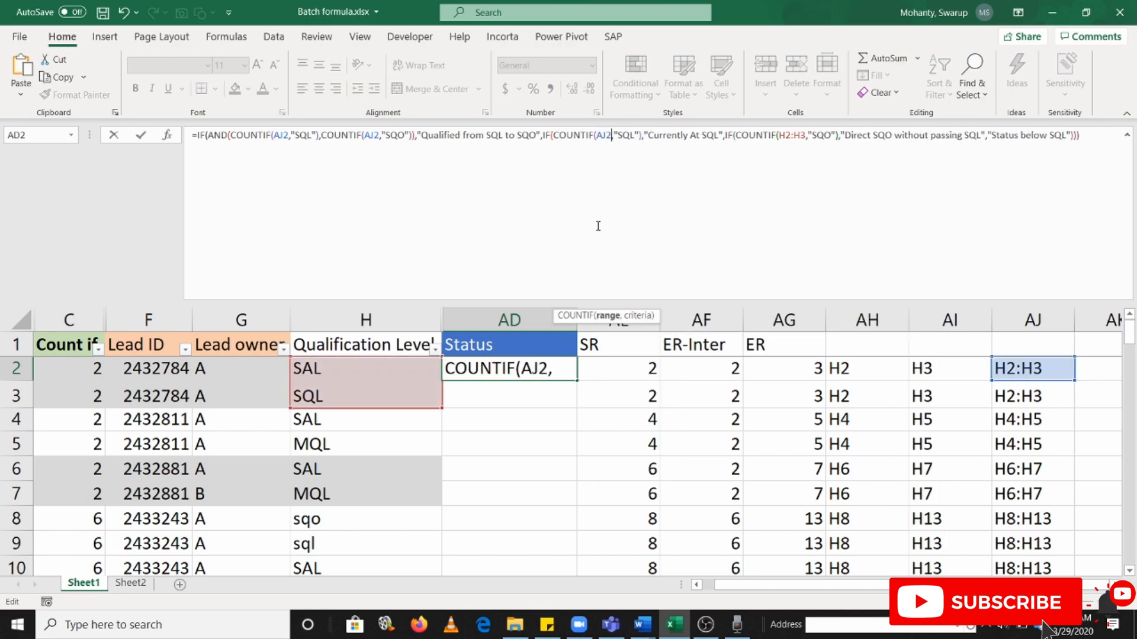
drag(806, 135, 778, 135)
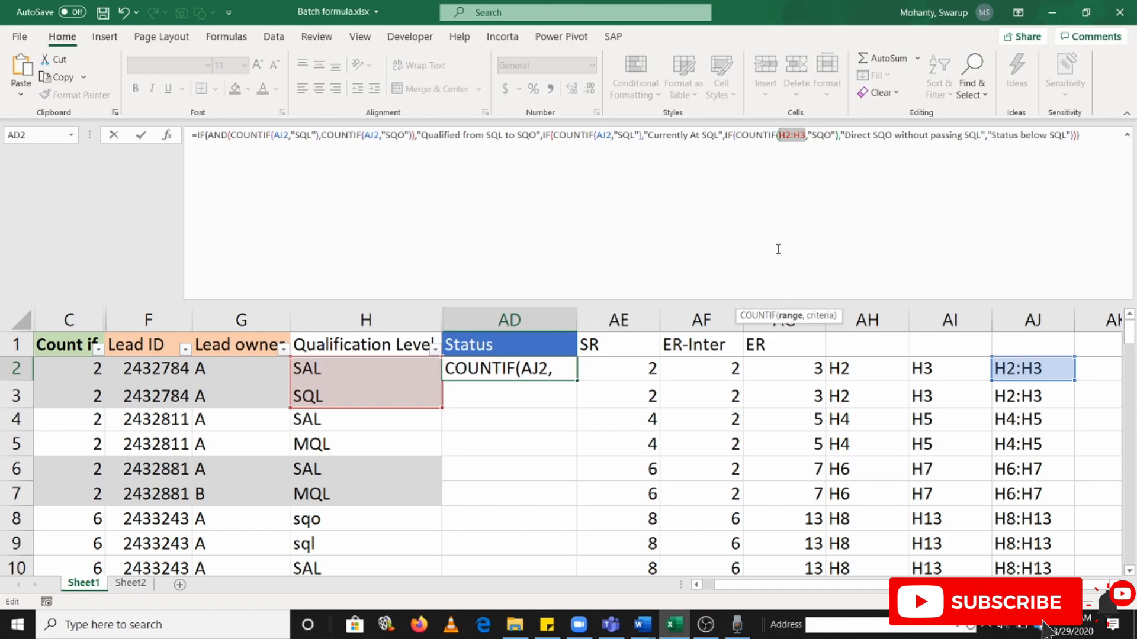
text(AJ2)
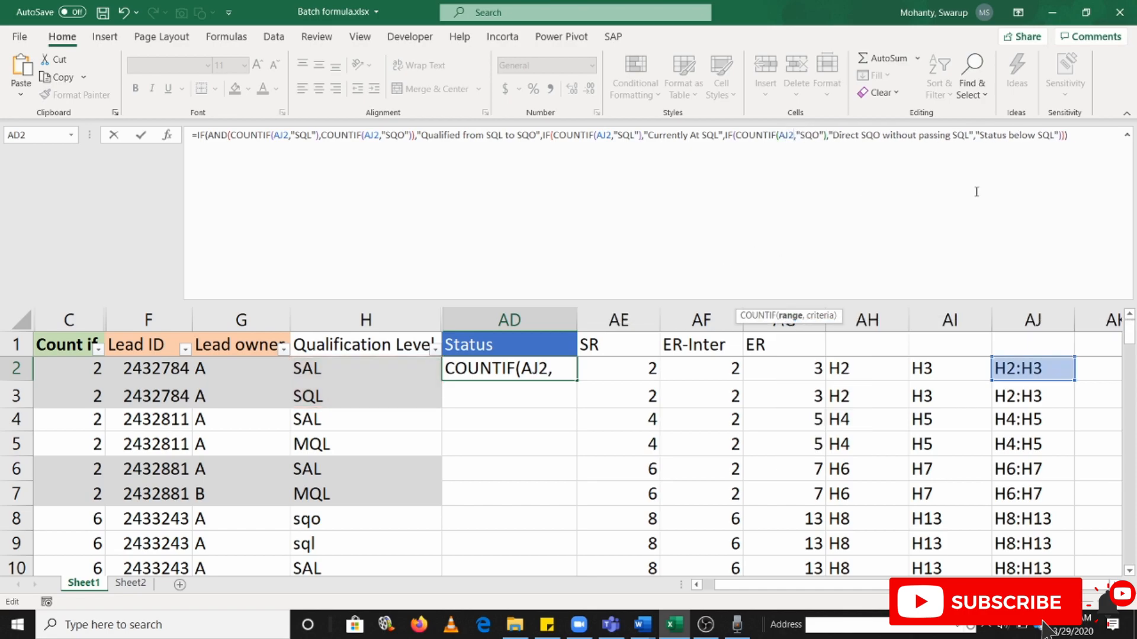
key(Return)
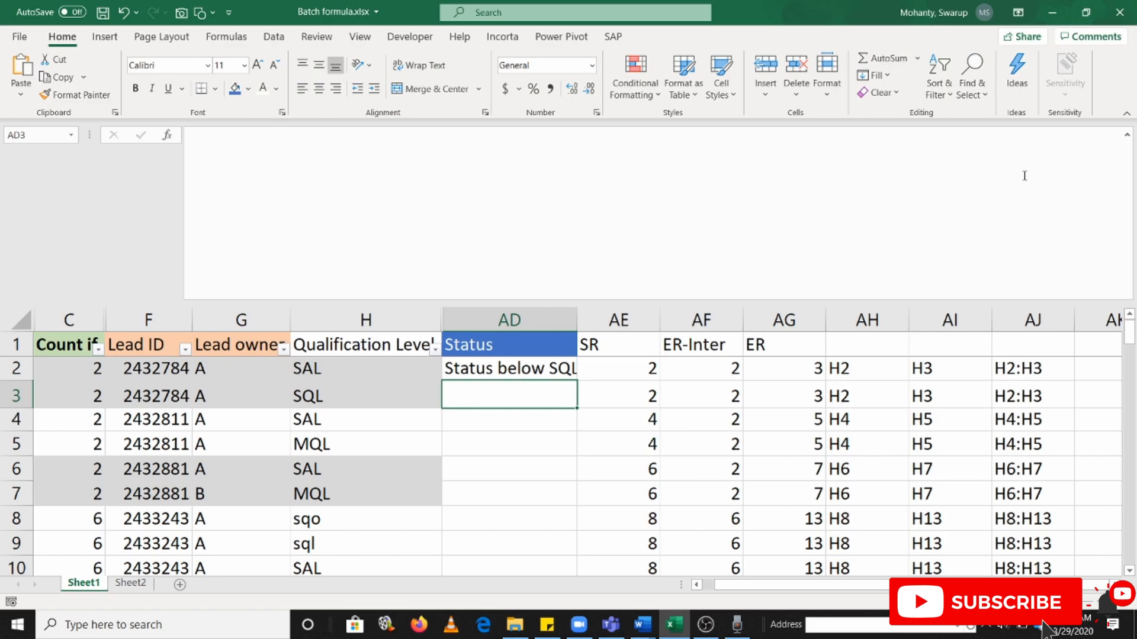
Widen the Status column to fit its text and fill the AD2 formula down through row 17
key(Up)
drag(577, 320, 596, 320)
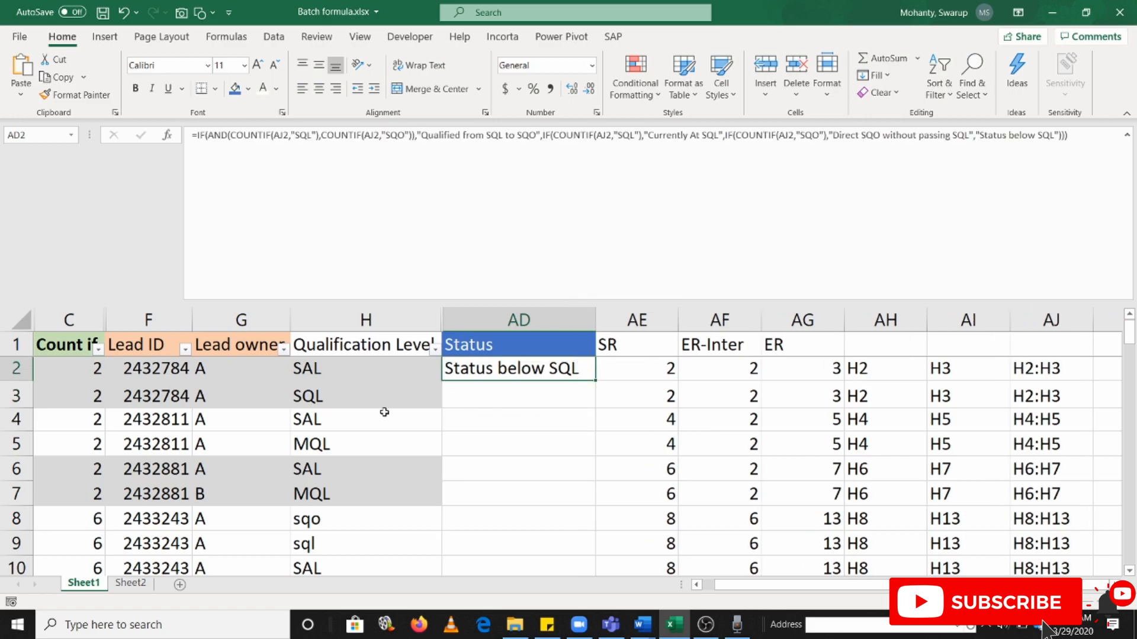
click(372, 374)
click(417, 395)
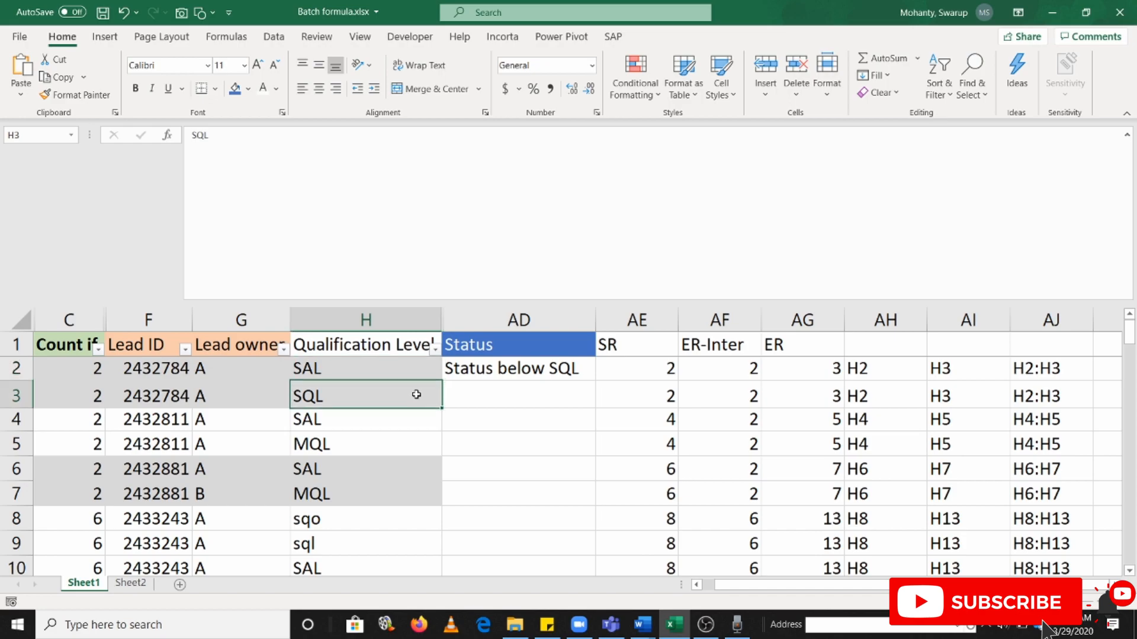
scroll(680, 489, down, 3)
click(574, 518)
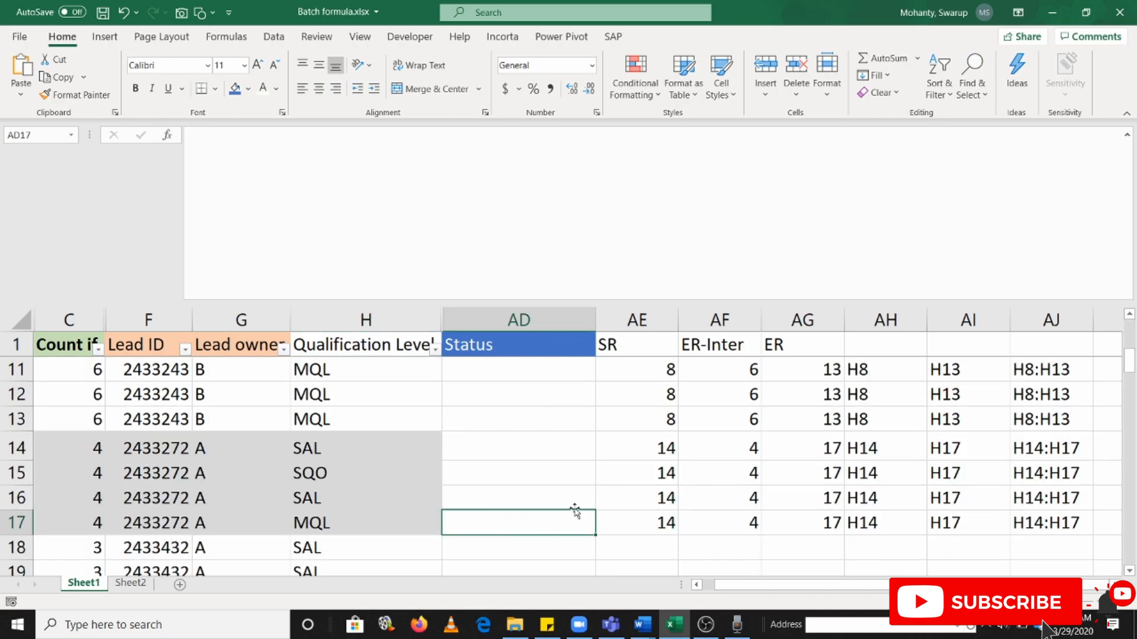
key(ctrl+z)
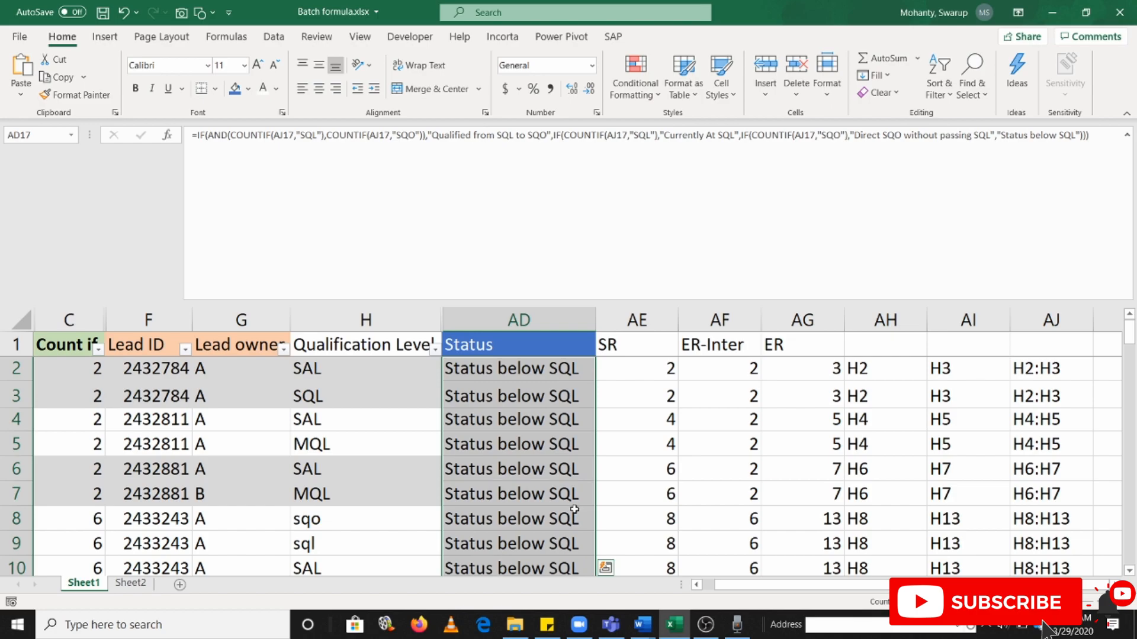
scroll(568, 462, down, 3)
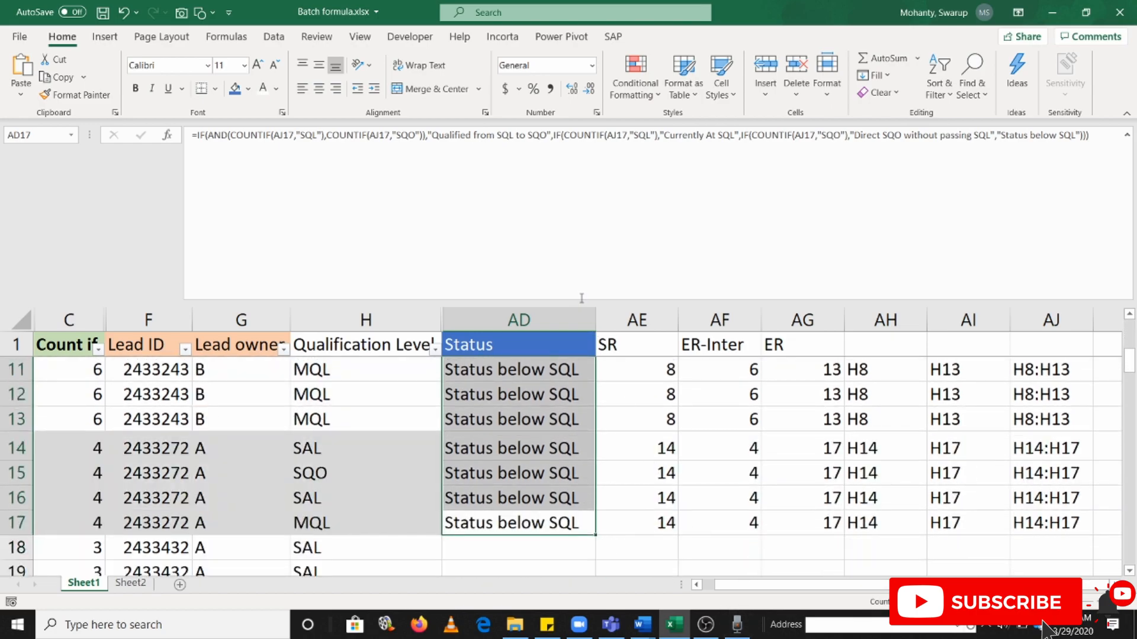
Reduce the formula bar's height and return to the status formula in AD2
click(581, 296)
drag(581, 303, 570, 176)
click(566, 319)
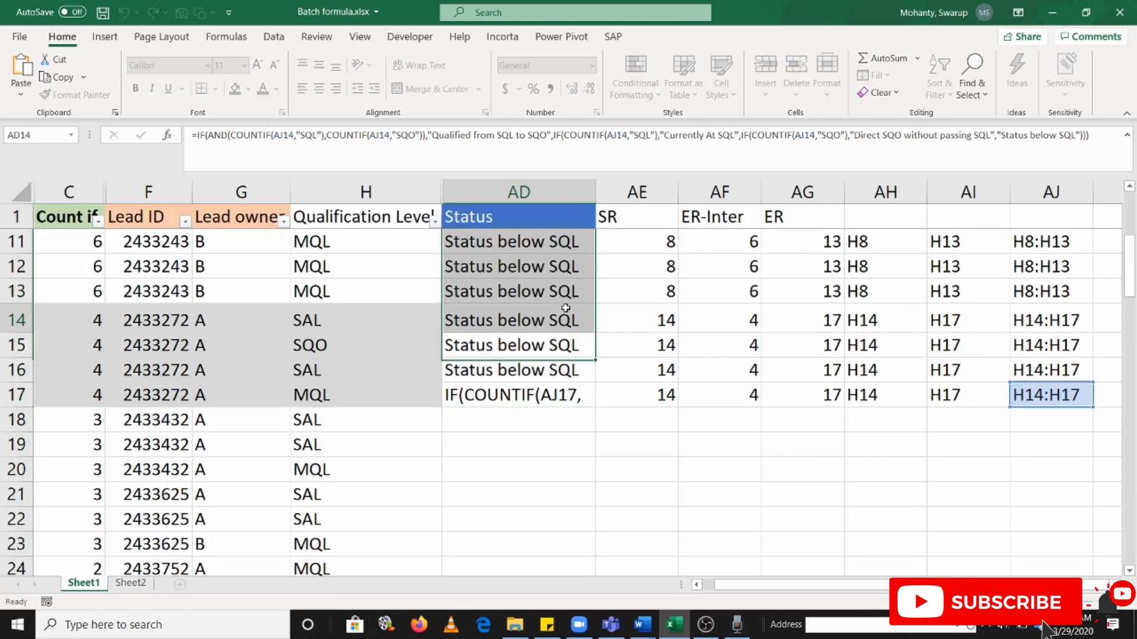
scroll(558, 386, up, 3)
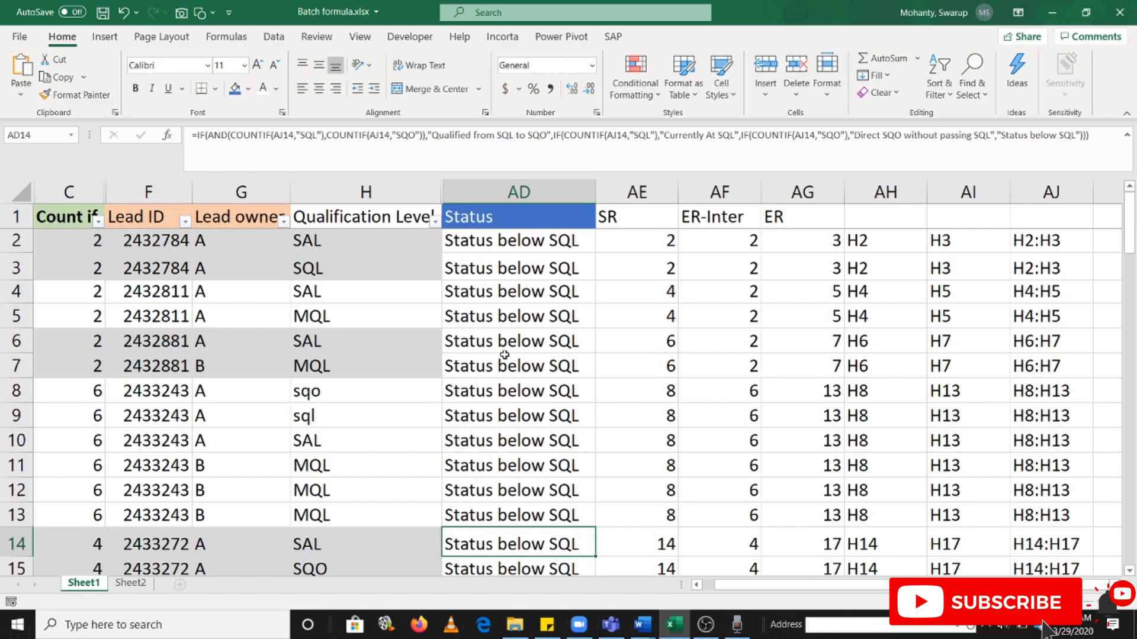
click(500, 243)
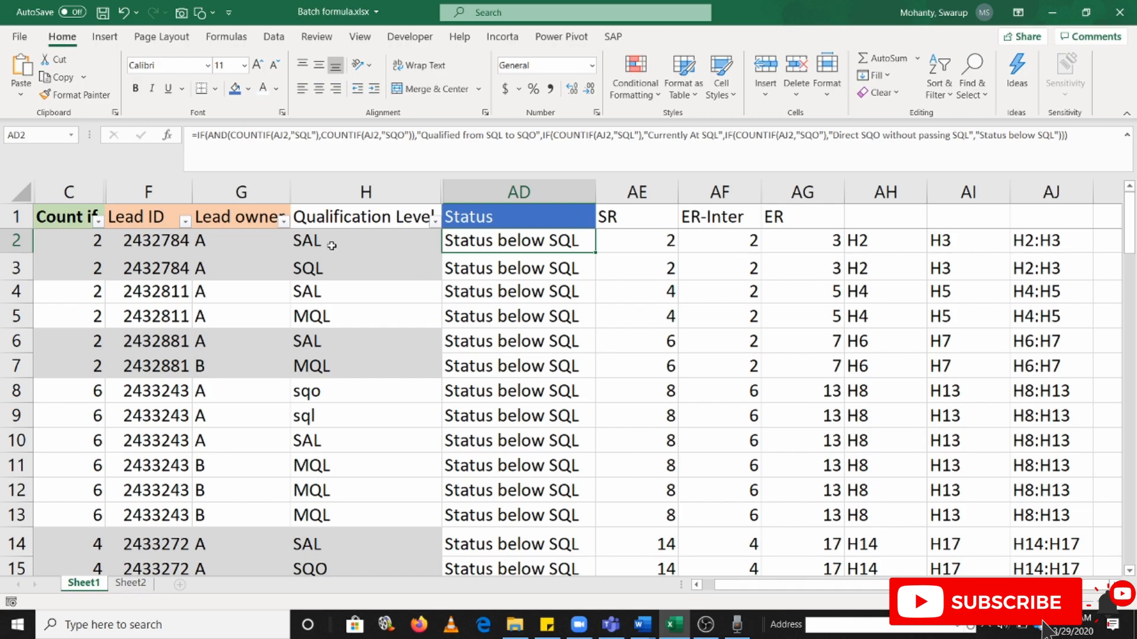
double_click(287, 134)
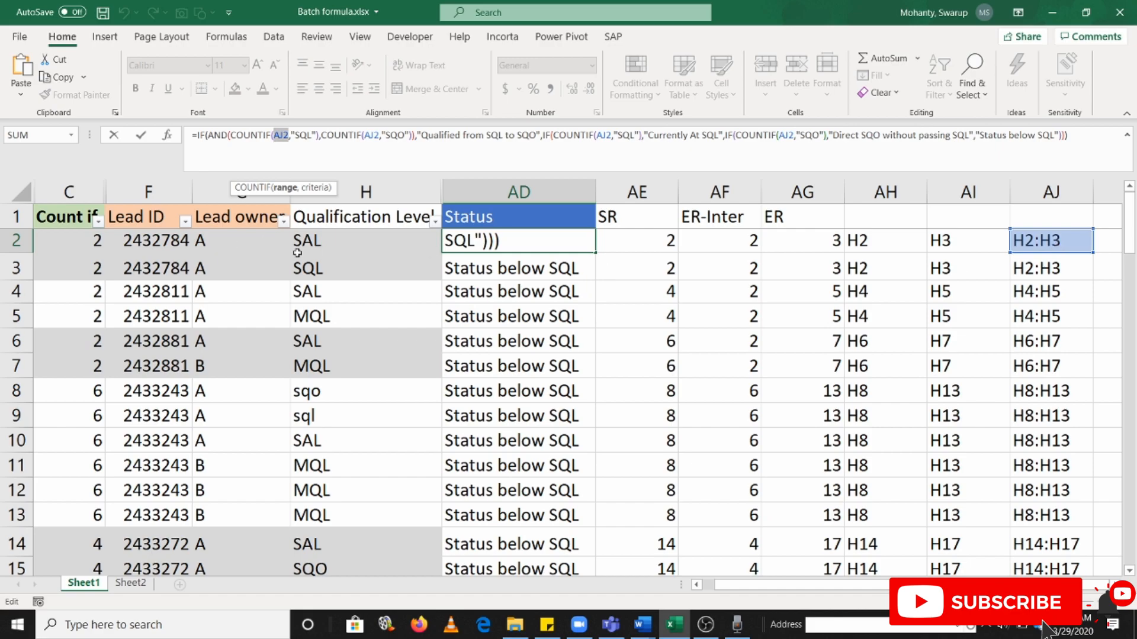
drag(325, 243, 333, 262)
text(`)
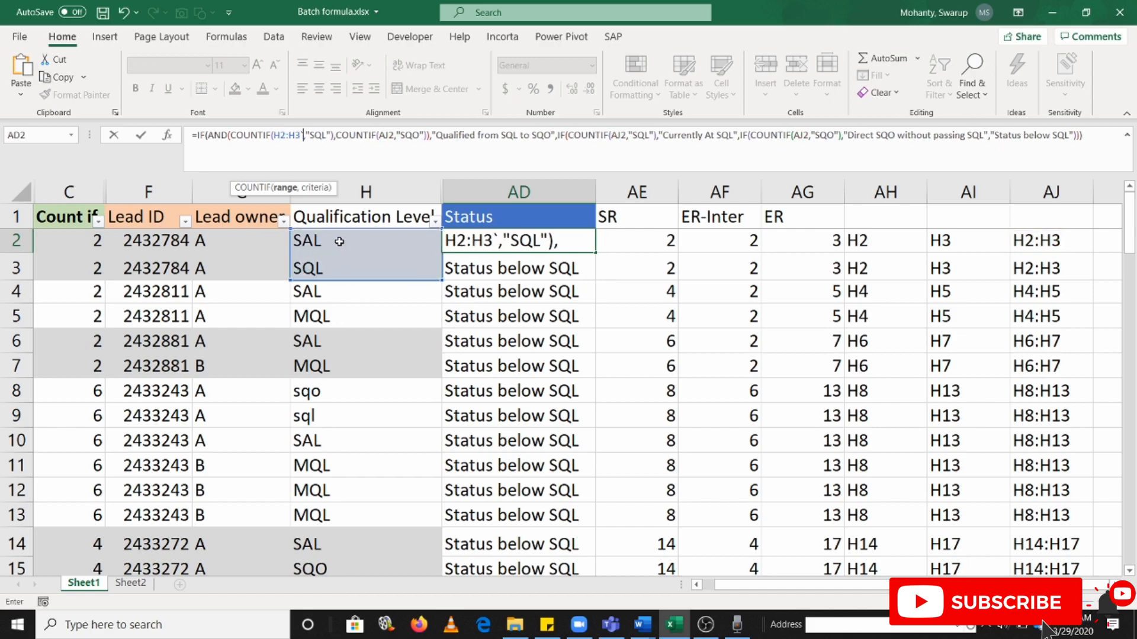
key(Return)
key(Return)
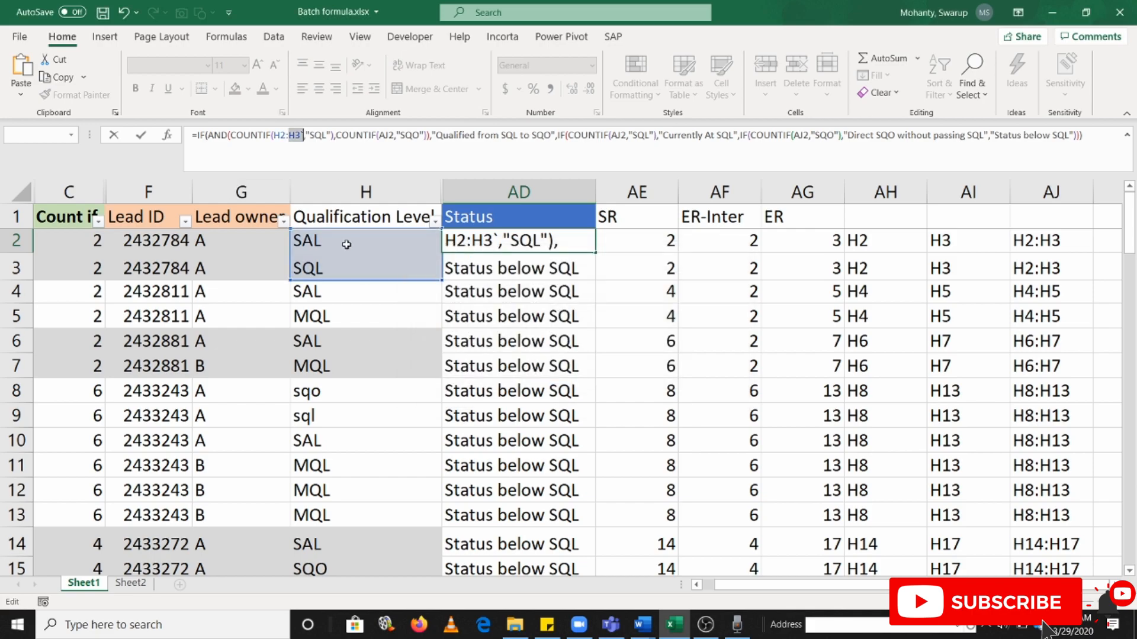
key(Escape)
drag(342, 244, 338, 266)
double_click(485, 242)
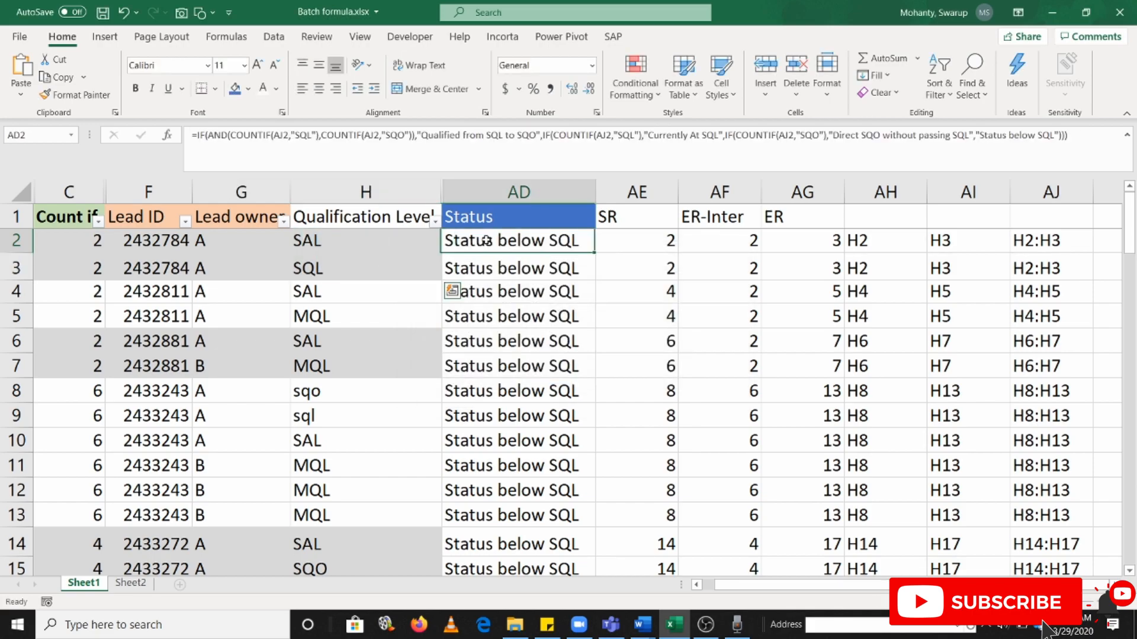
key(Escape)
Wrap AJ2 in INDIRECT in the first COUNTIF of the AD2 formula so it reads INDIRECT(AJ2)
click(666, 135)
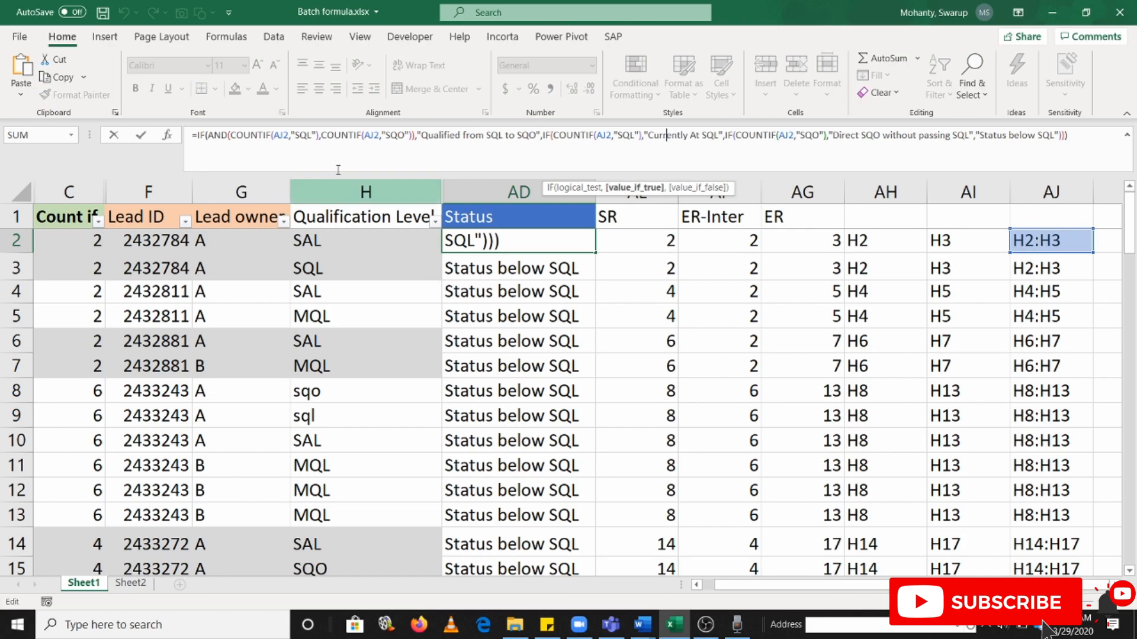
click(274, 135)
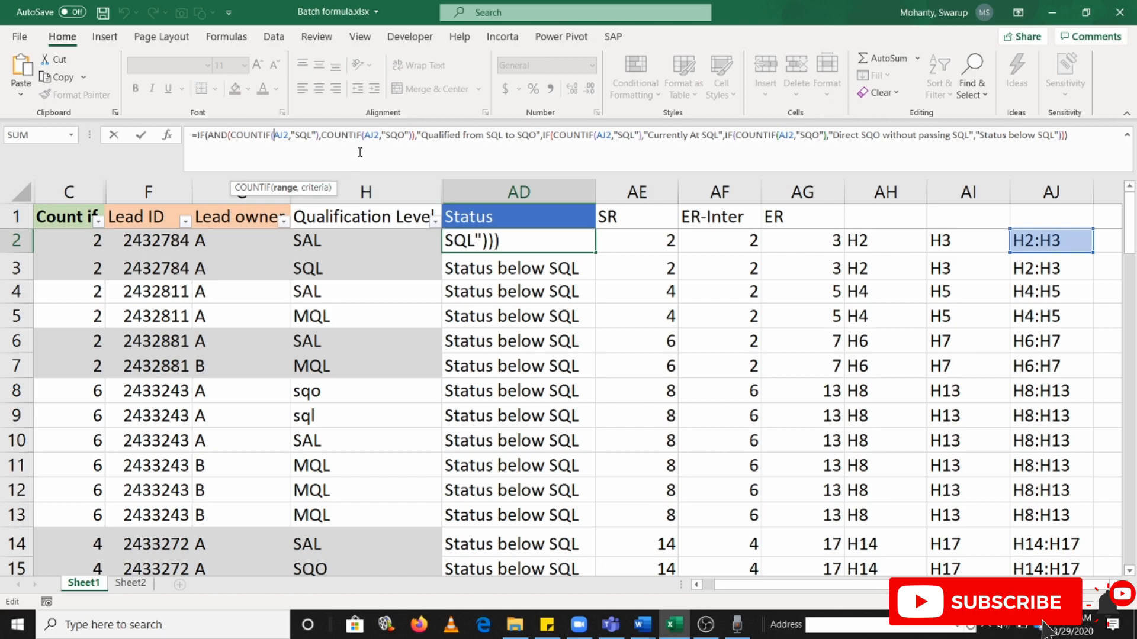
text(INDIRECT(AJ2)
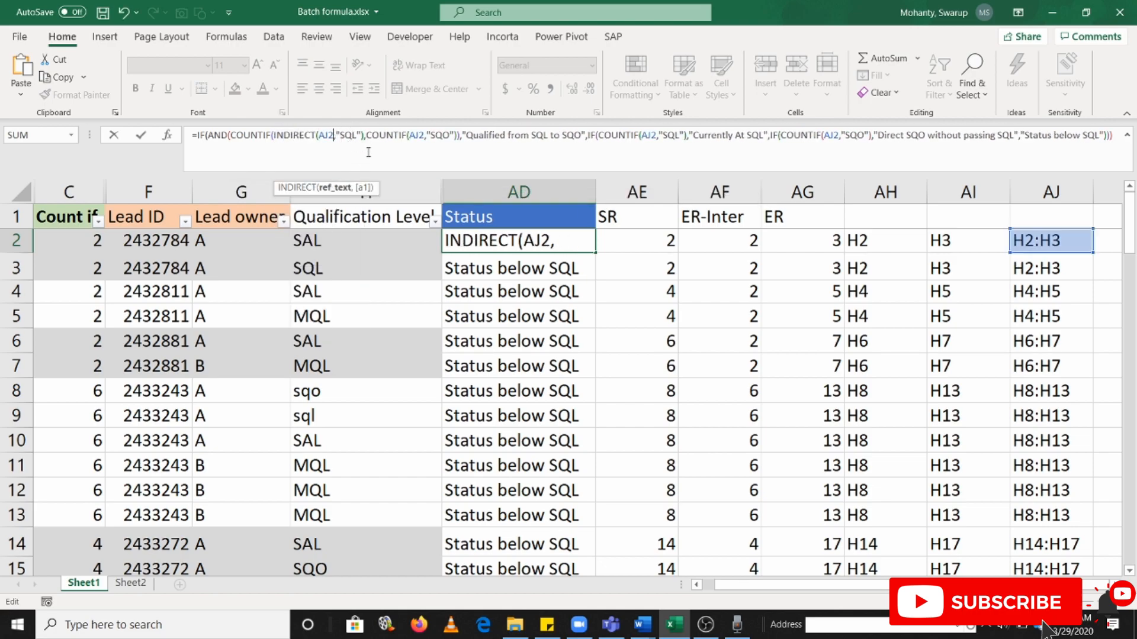
text())
Copy INDIRECT(AJ2) over AJ2 in the other three COUNTIF functions and commit the AD2 formula
drag(273, 135, 337, 142)
key(ctrl+c)
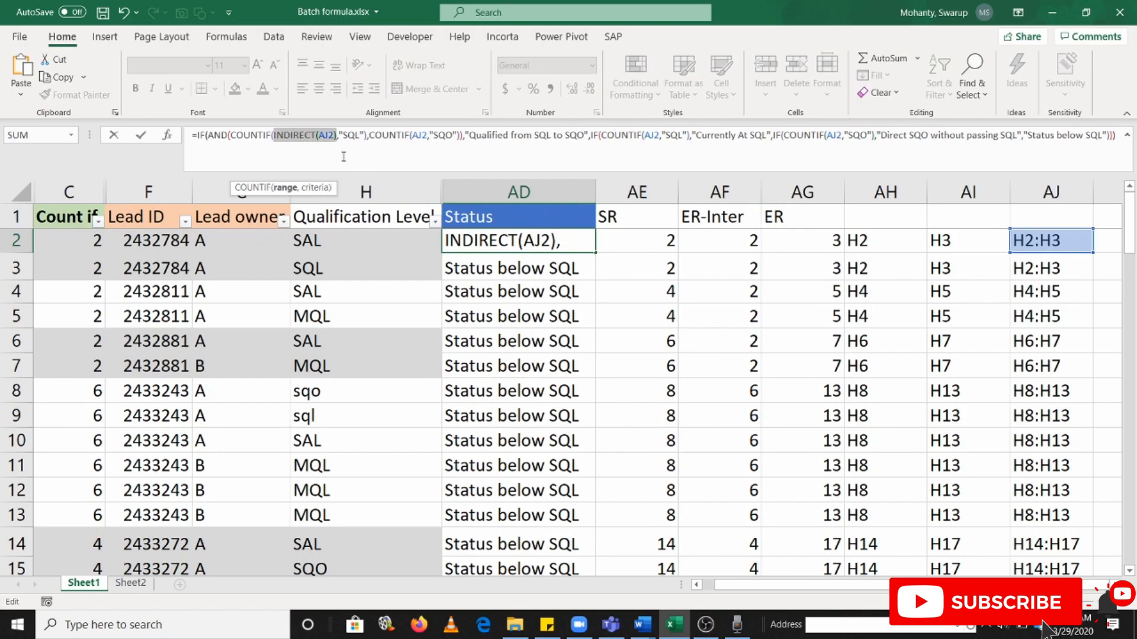
double_click(420, 135)
key(ctrl+v)
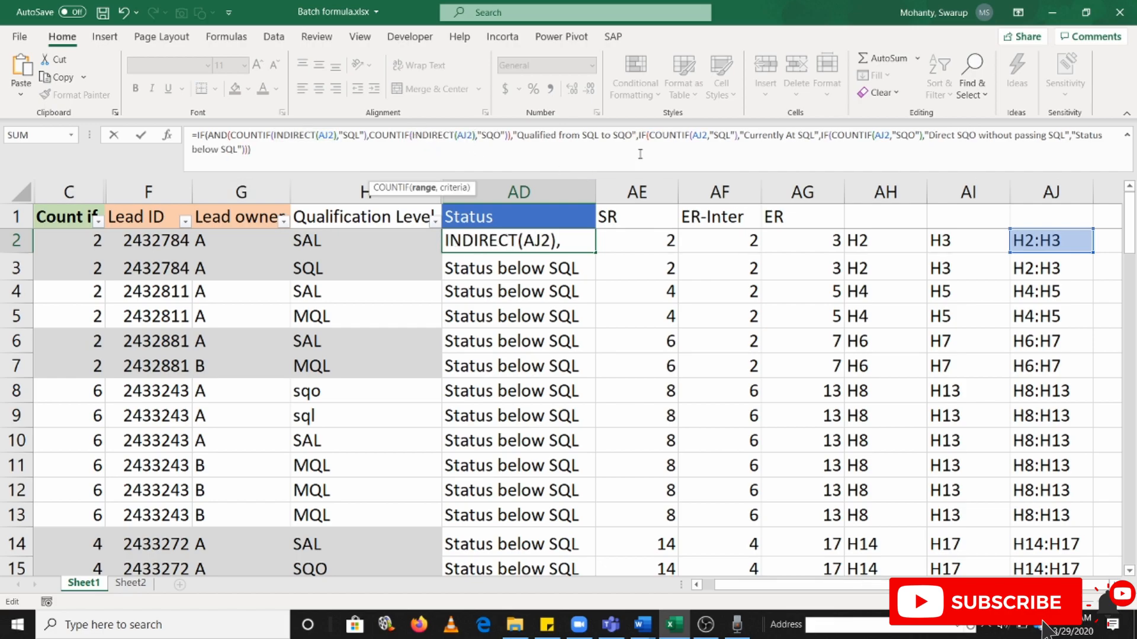
double_click(701, 135)
key(ctrl+v)
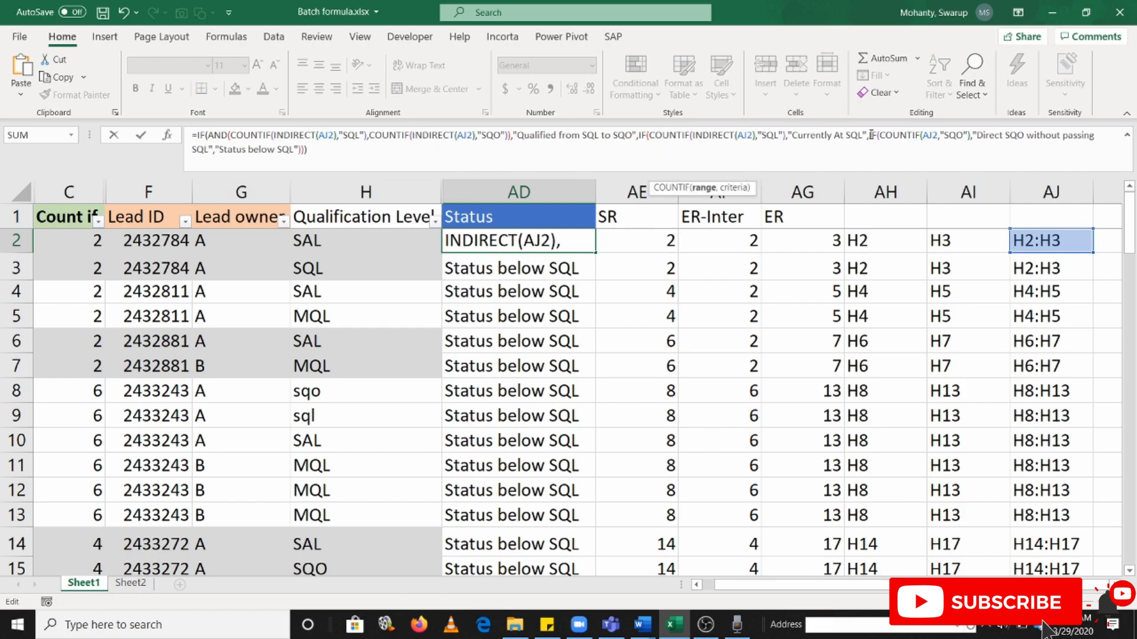
double_click(931, 135)
key(ctrl+v)
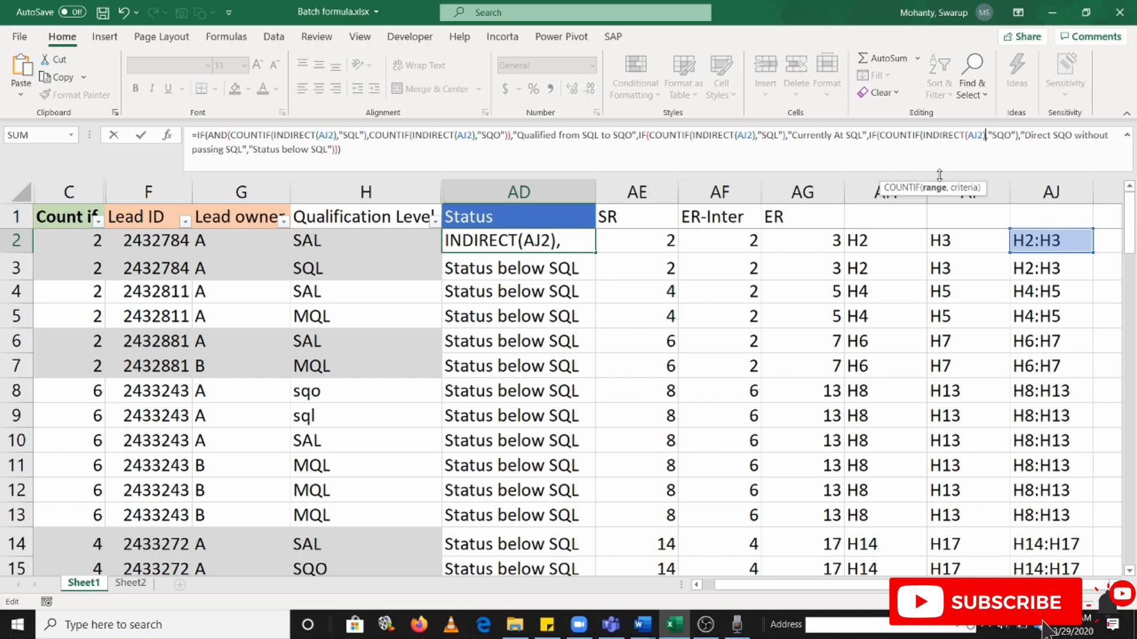
key(Return)
Fill the INDIRECT-based AD2 status formula down column AD through row 17
key(Up)
key(ctrl+shift+Down)
key(ctrl+d)
key(Up)
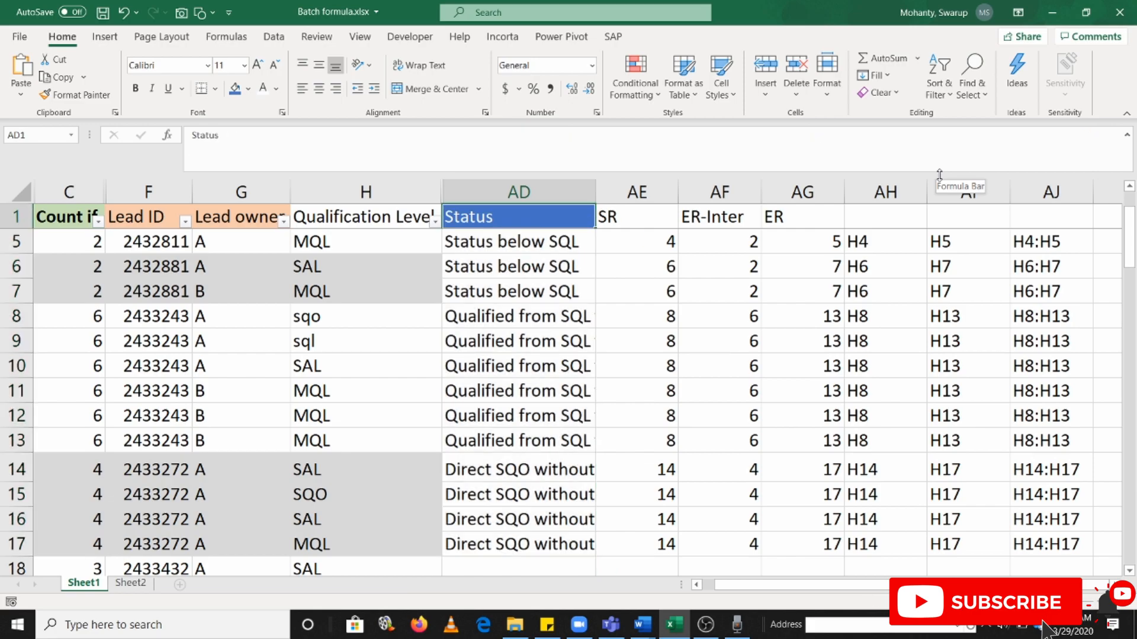
key(Down)
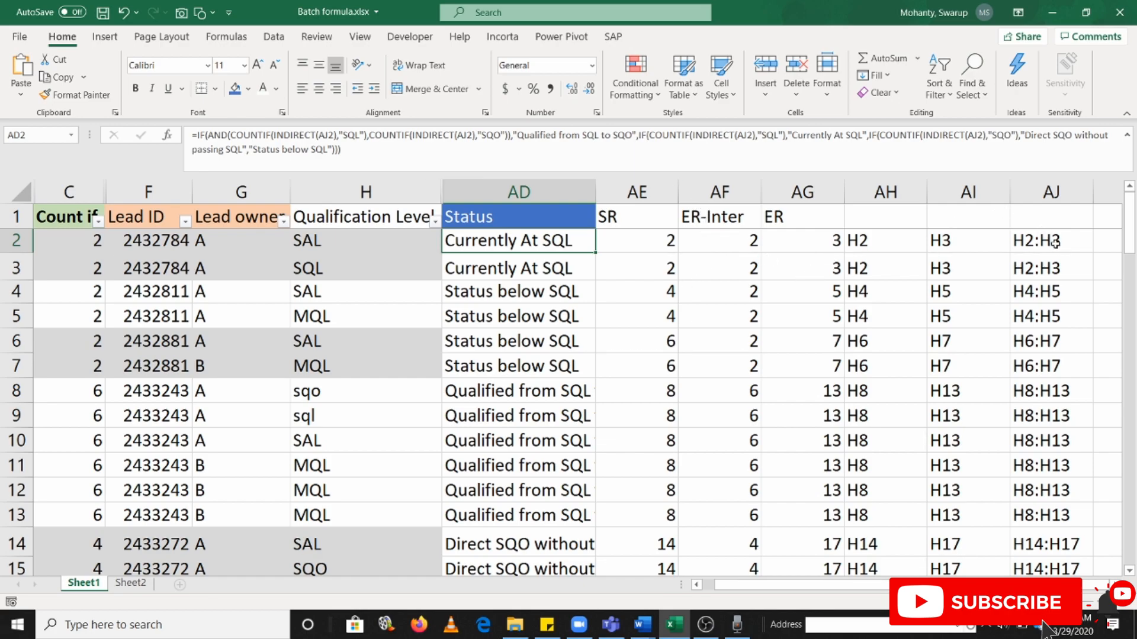
Fill the status formula from AD17 down the Status column through the last lead in row 79
scroll(579, 386, down, 1)
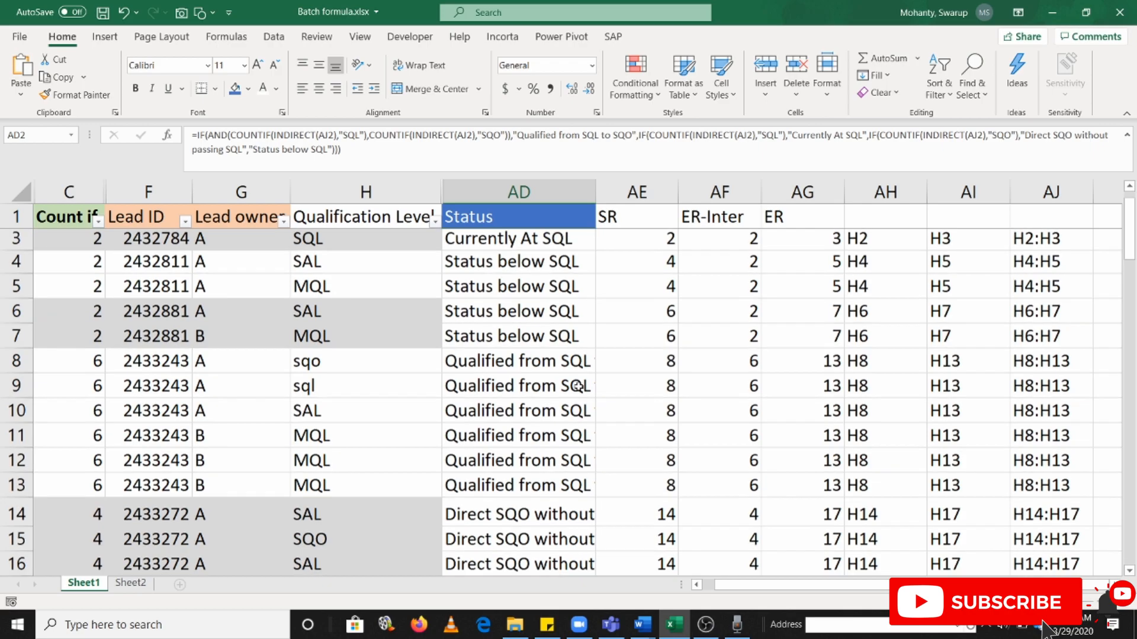
scroll(579, 386, down, 3)
click(563, 396)
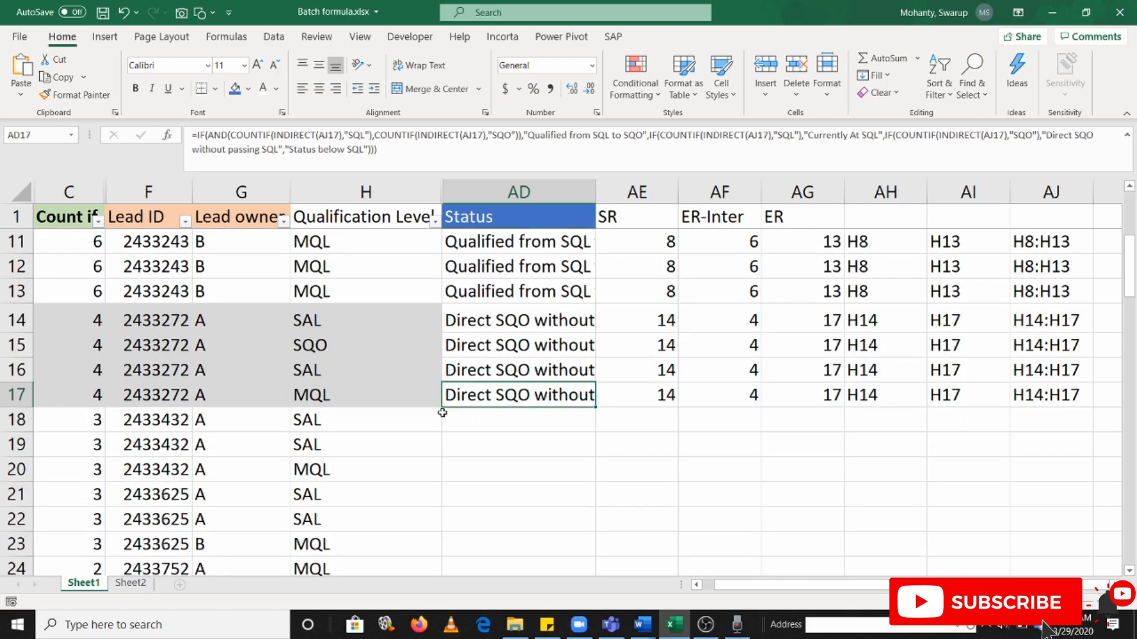
click(361, 395)
key(ctrl+Down)
key(Right)
key(ctrl+shift+Up)
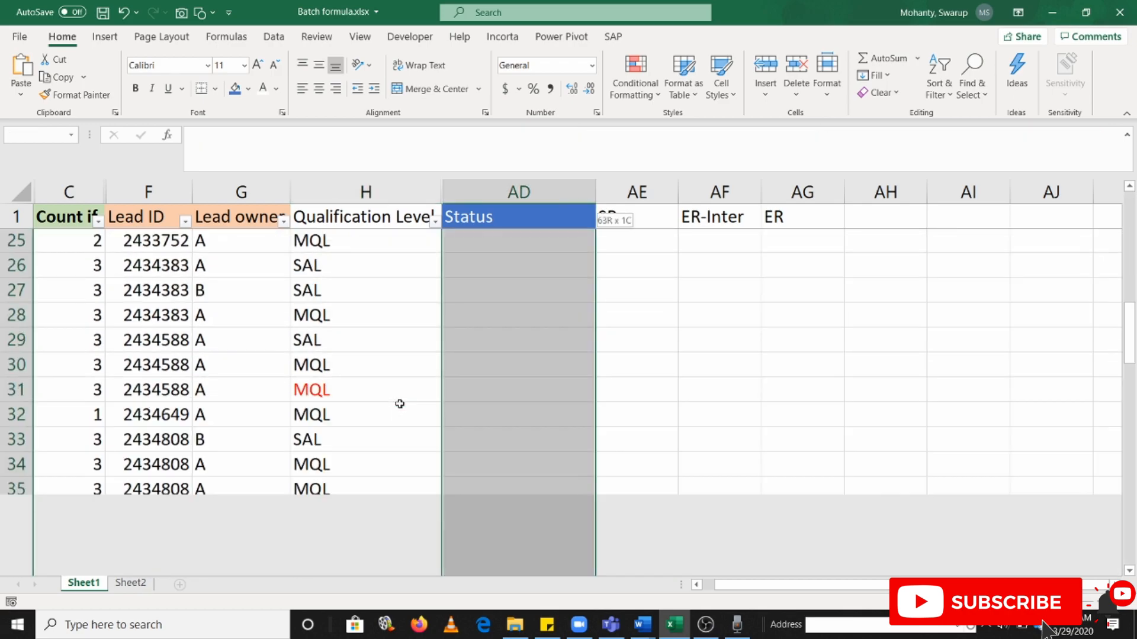
key(ctrl+d)
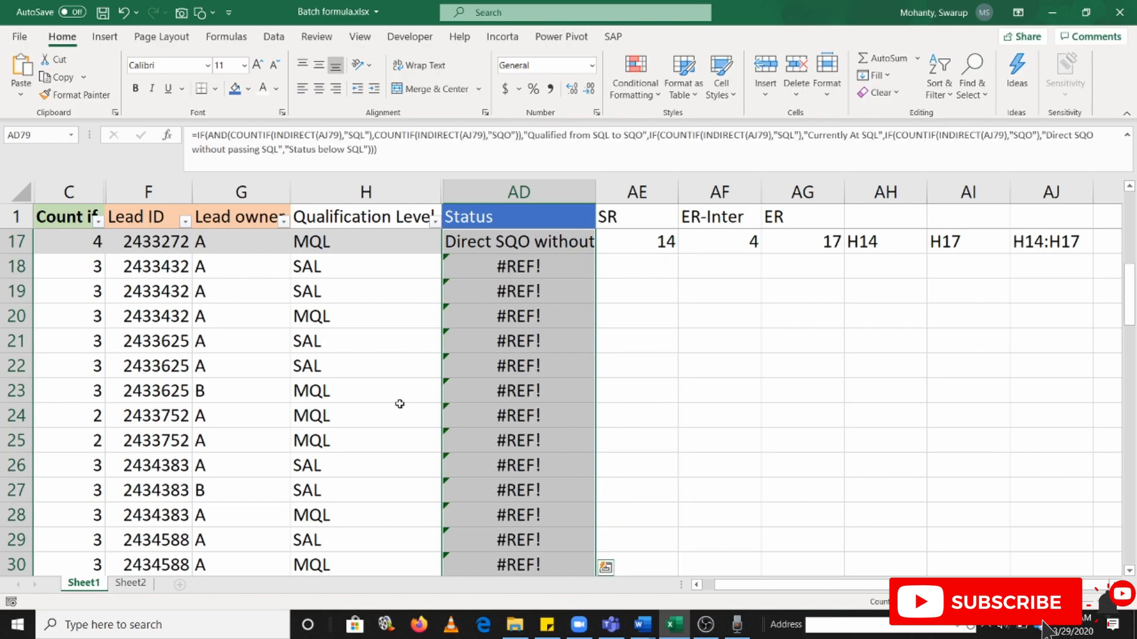
key(Up)
key(ctrl+Up)
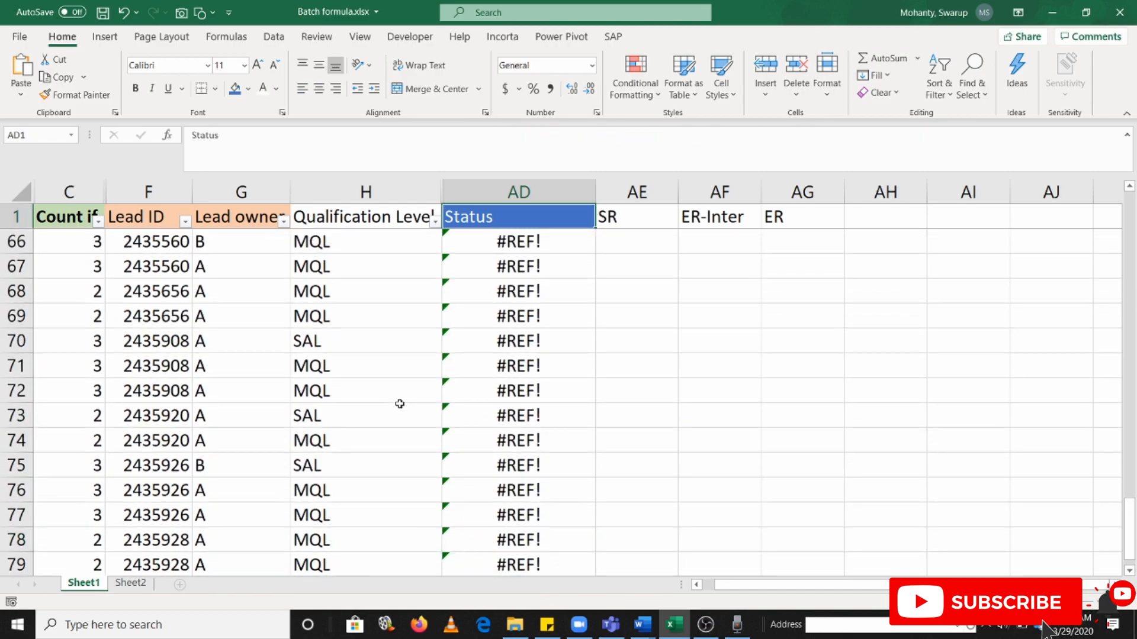
key(Down)
key(ctrl+Down)
key(Up)
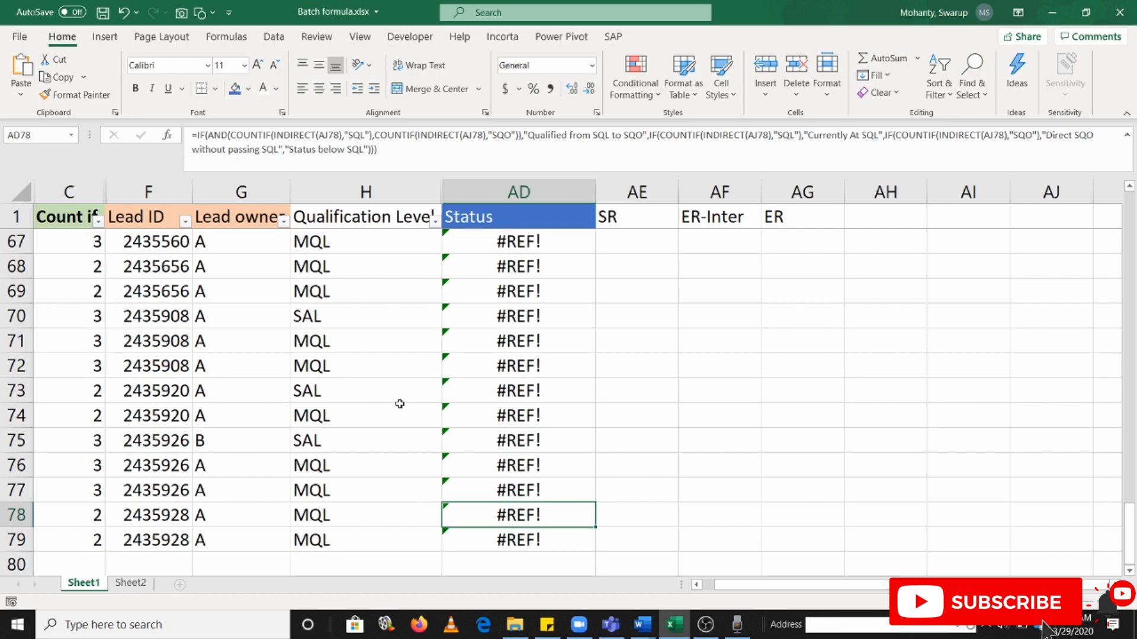
Fill the row 17 helper formulas in columns AE through AJ down to the last lead in row 79
key(ctrl+Up)
key(Right)
key(ctrl+Down)
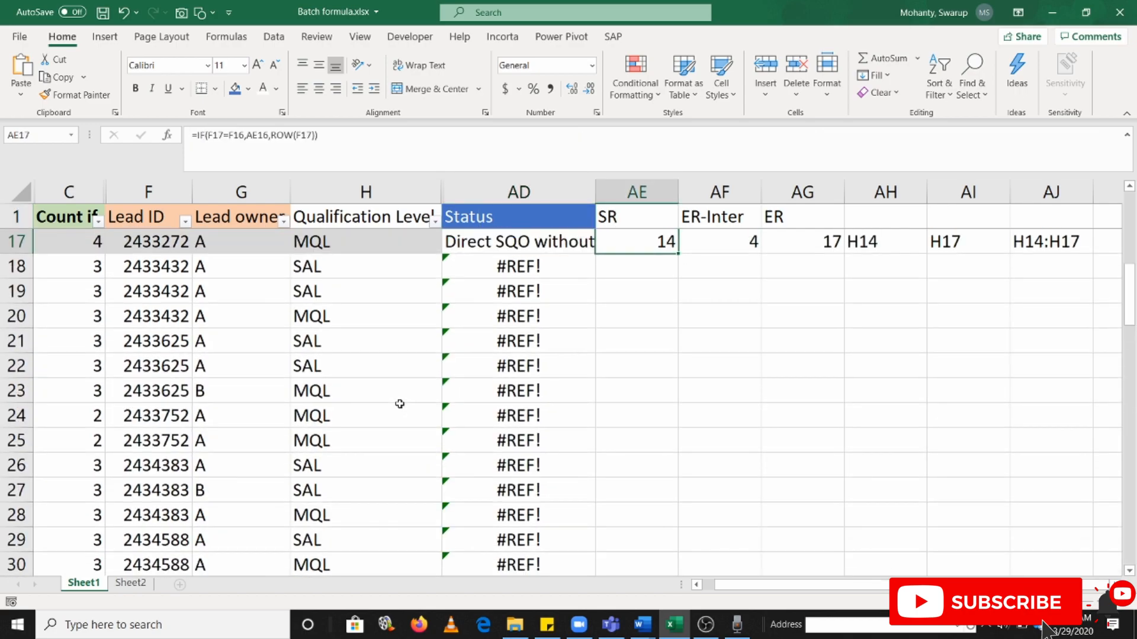
key(shift+Right)
key(shift+Right)
key(shift+Right)
key(shift+Right)
key(shift+Right)
key(shift+Down)
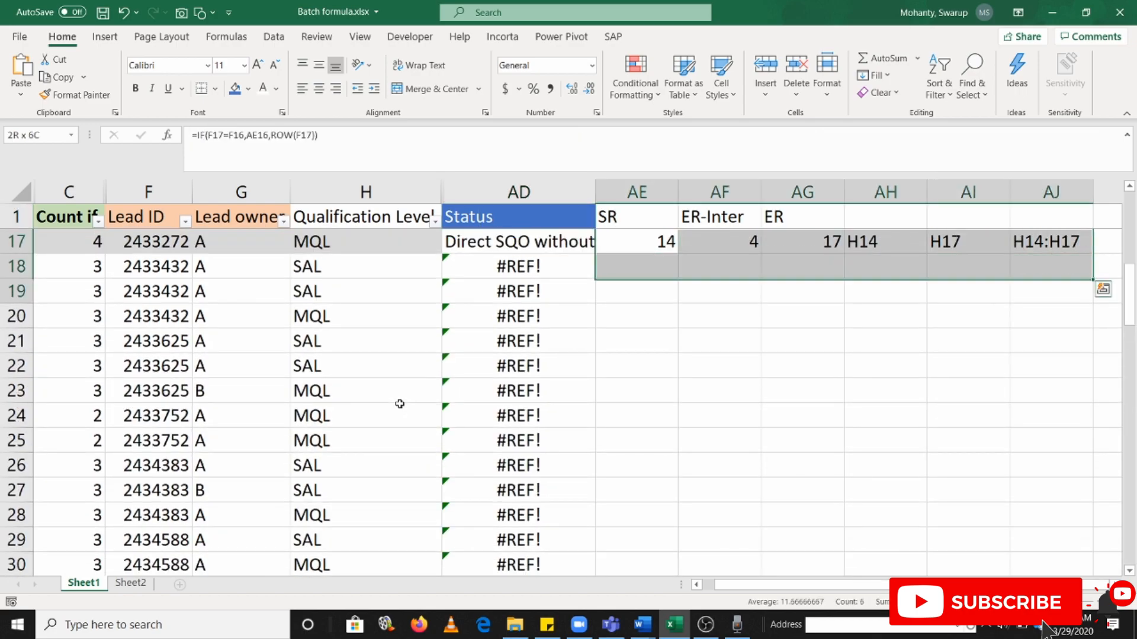
key(Left)
key(ctrl+Down)
key(Right)
key(shift+Right)
key(shift+Right)
key(shift+Right)
key(shift+Right)
key(ctrl+shift+Up)
key(shift+Right)
key(ctrl+d)
Test the status formula on the last lead by setting its Qualification Level in H78 to SQL
key(Left)
key(ctrl+Down)
key(Up)
key(Up)
key(Up)
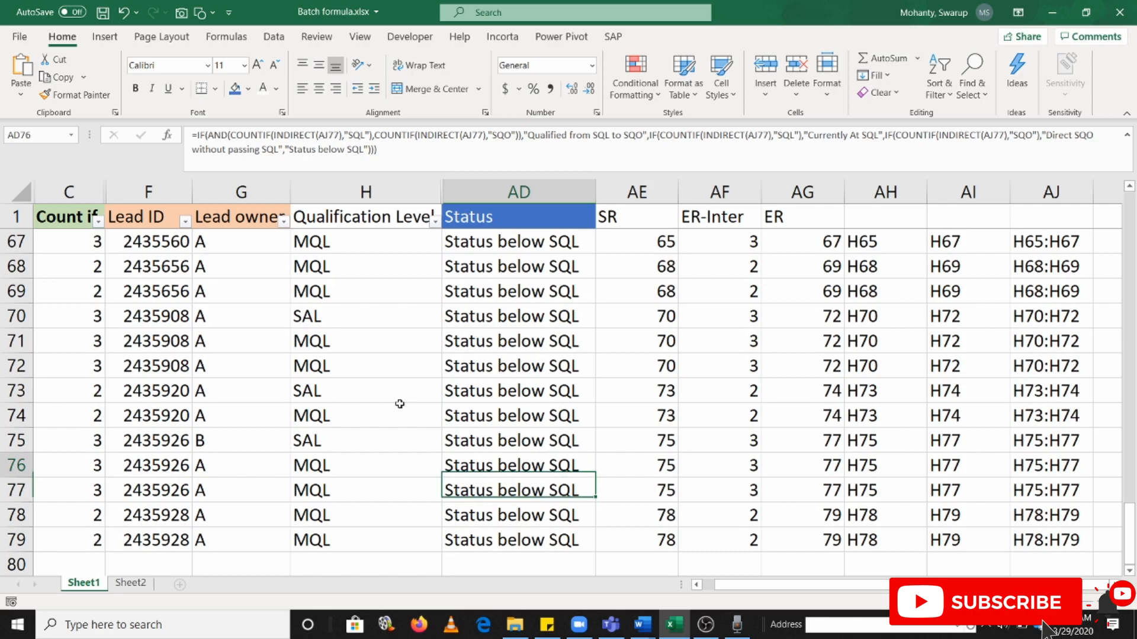
key(Left)
key(Left)
key(Down)
key(Down)
key(Down)
key(Left)
key(Up)
key(Right)
key(Right)
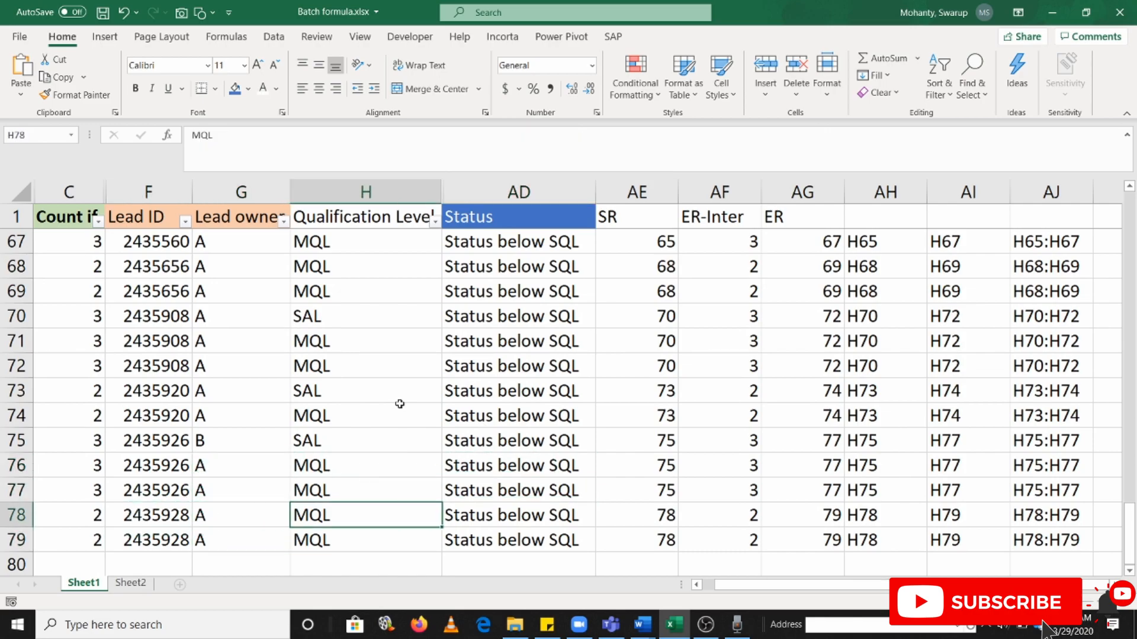
text(SQL)
key(Return)
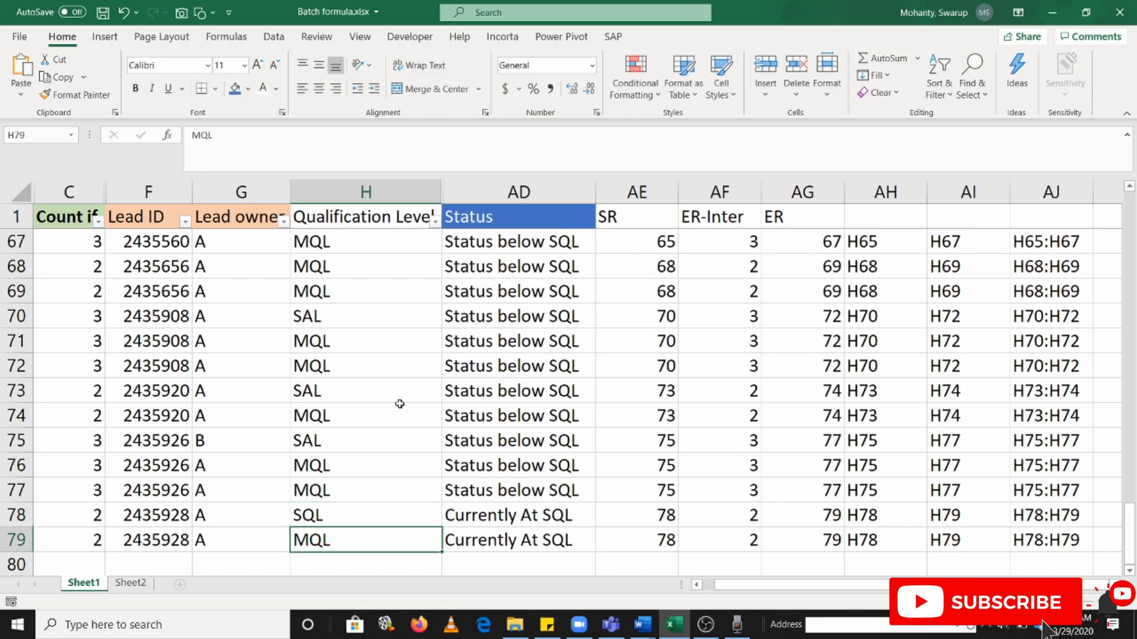
Replace the Qualification Level in H78 with SQO to test the direct-SQO status
key(Up)
text(SQO)
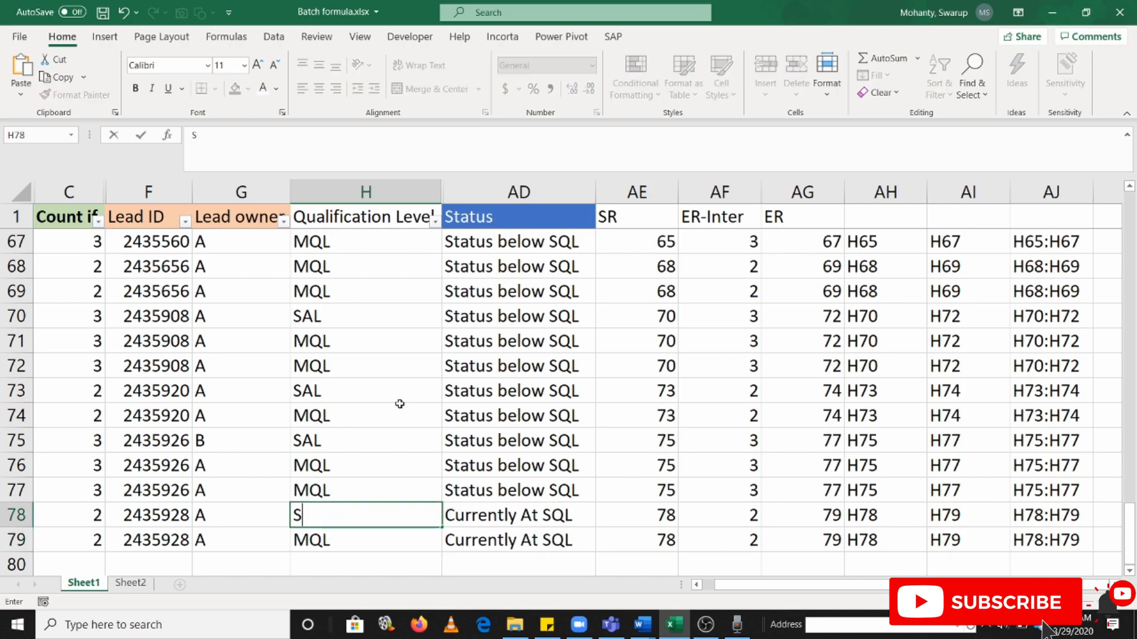